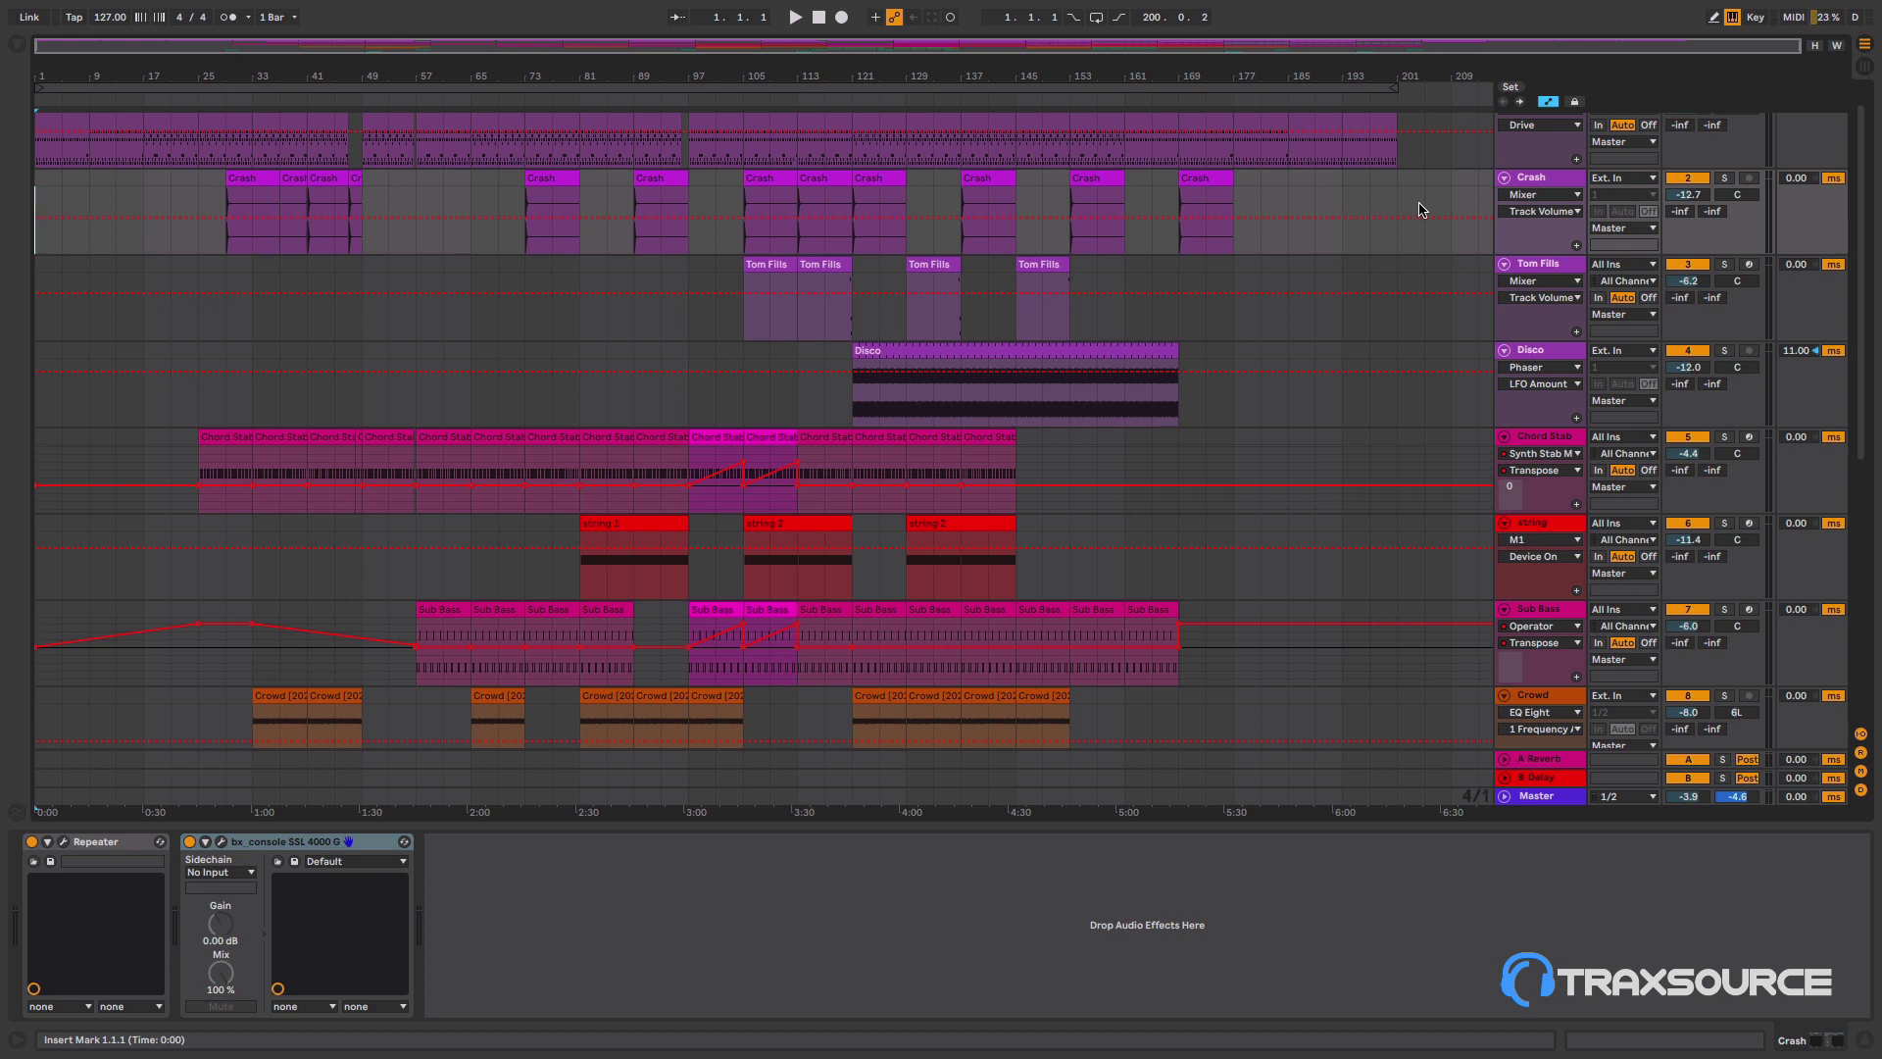
- Select the Beats track to show its devices, and search the browser's Packs for "all night"
scroll(1667, 273, up, 1)
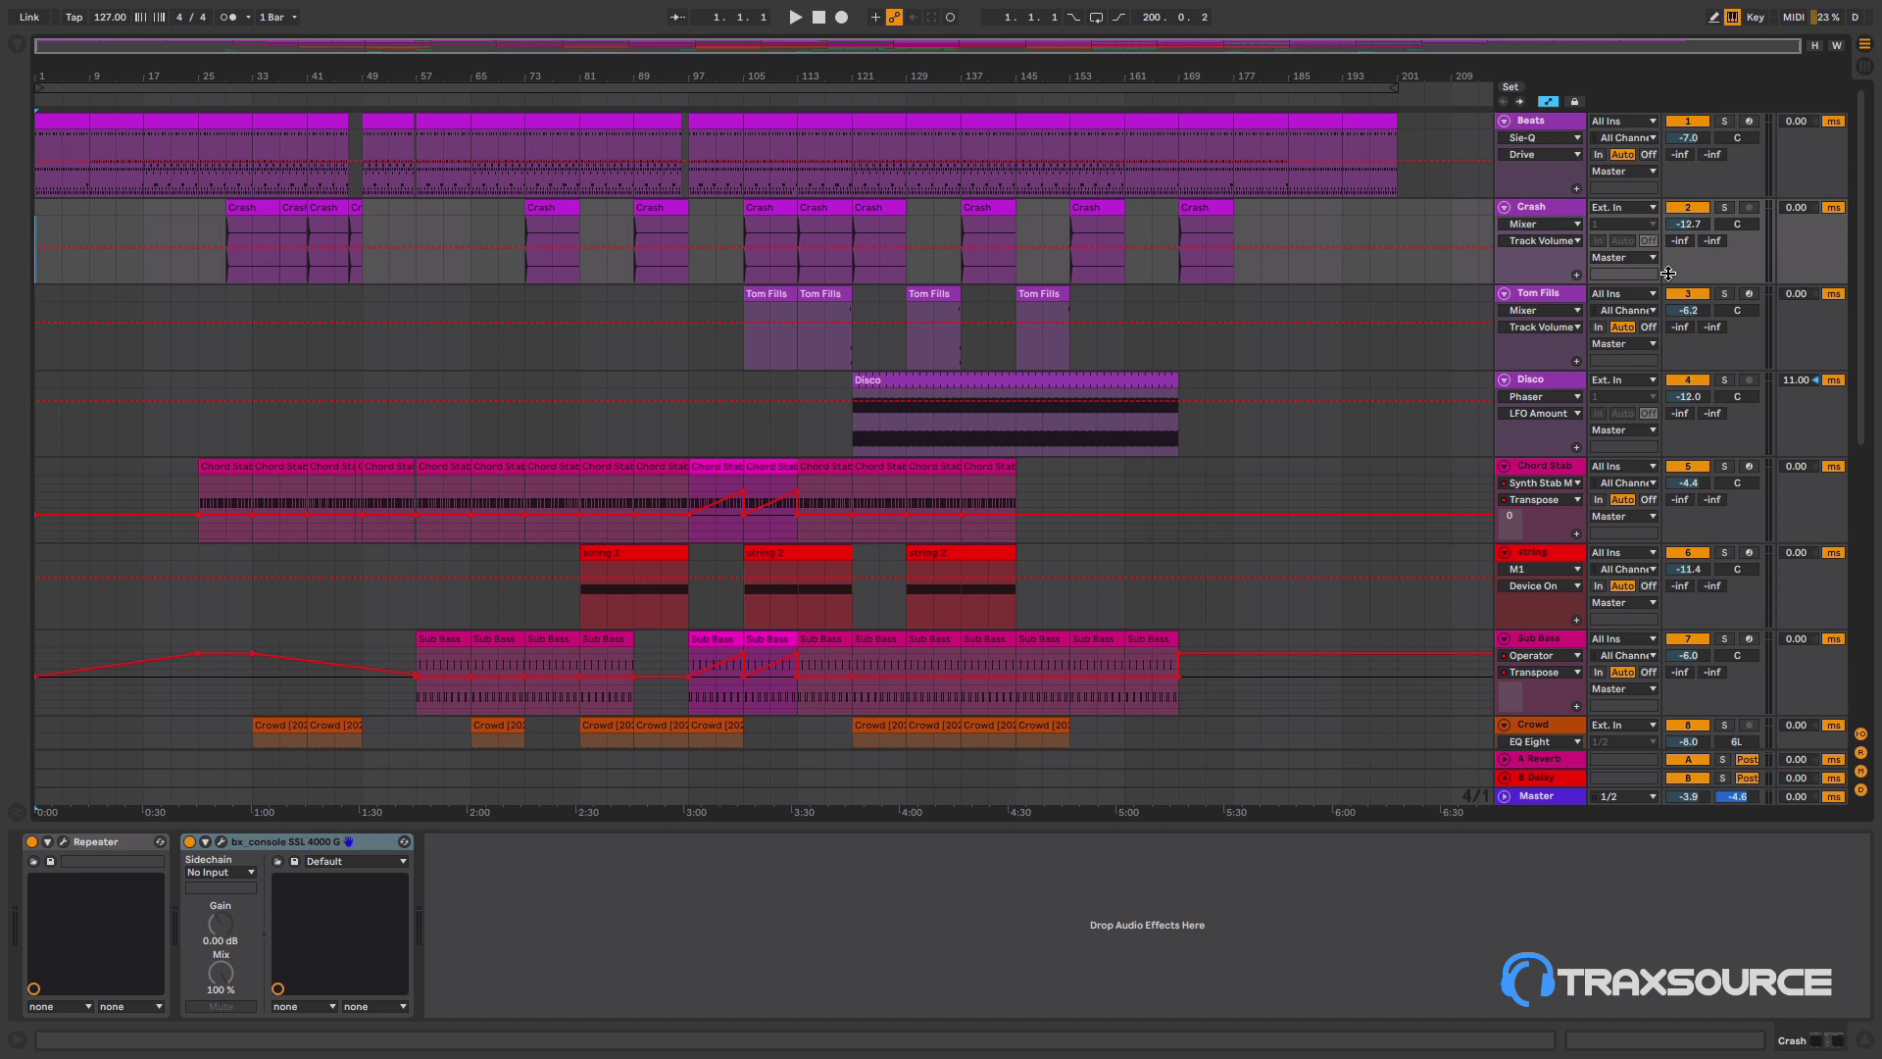
click(1549, 123)
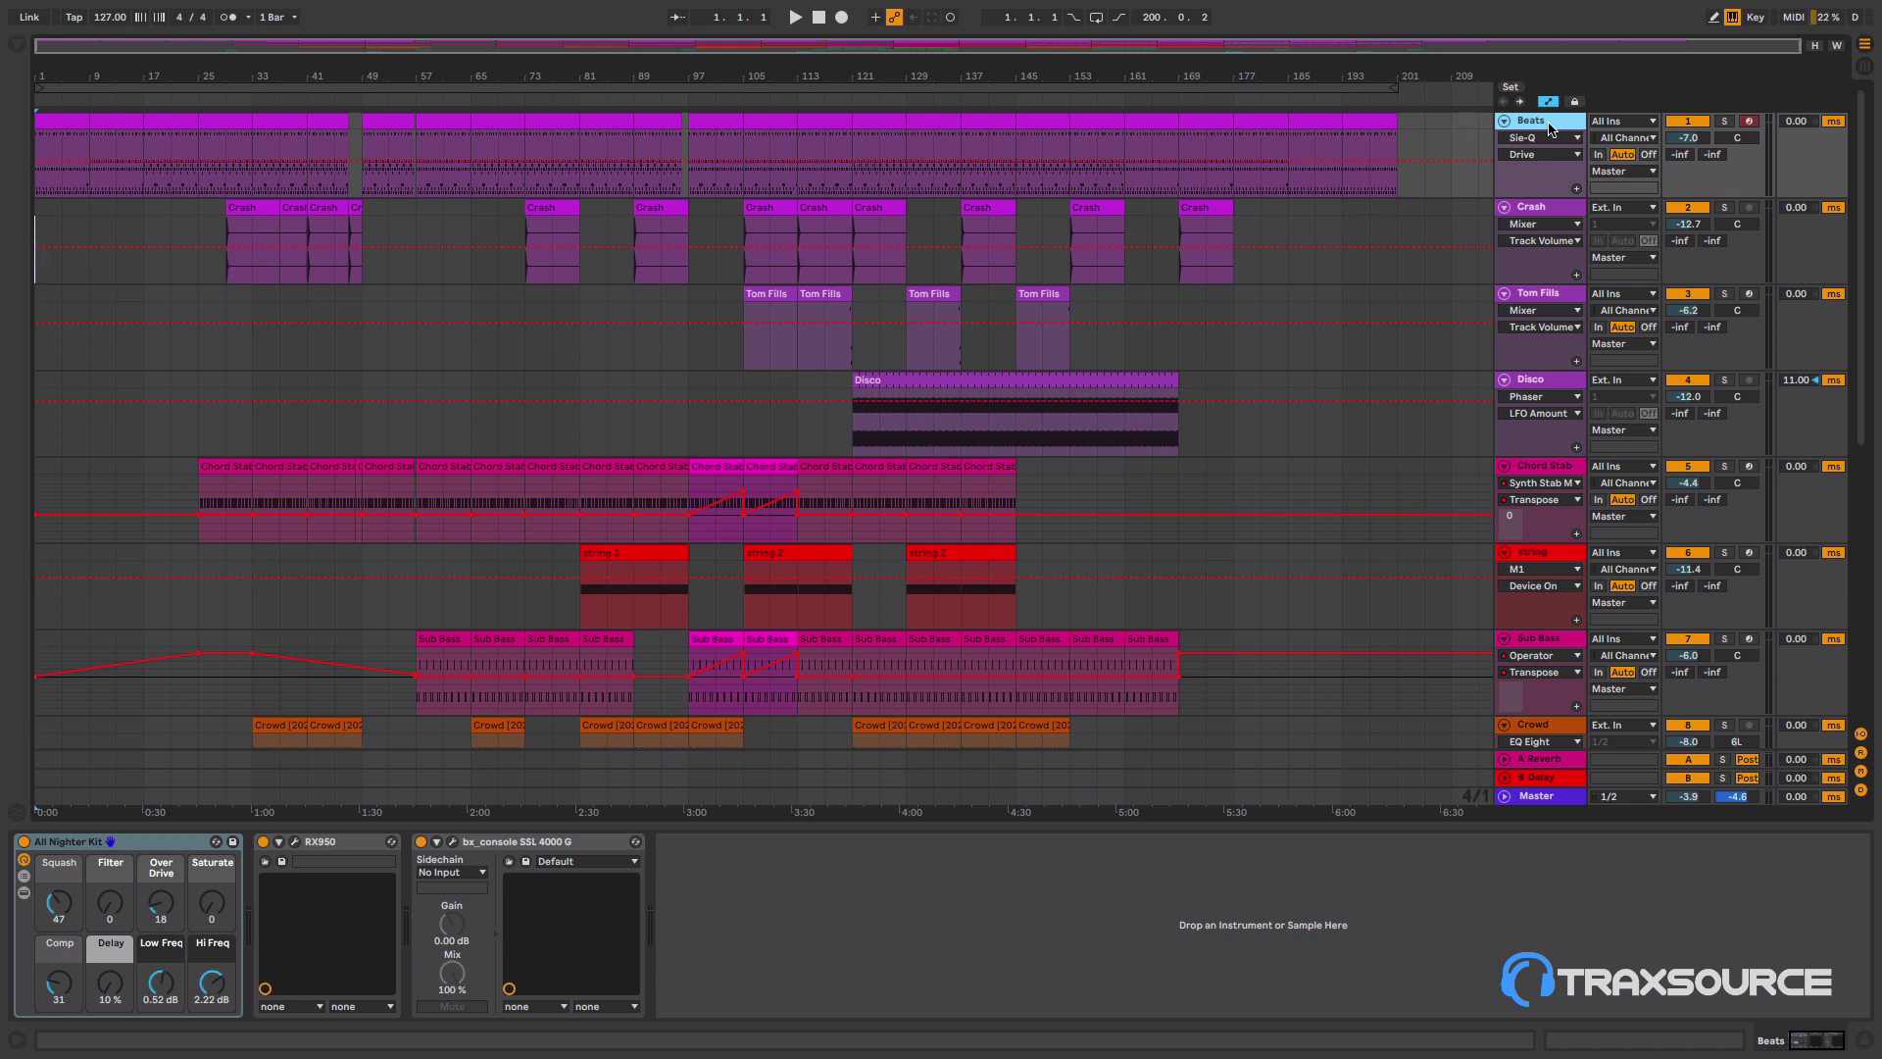
click(14, 46)
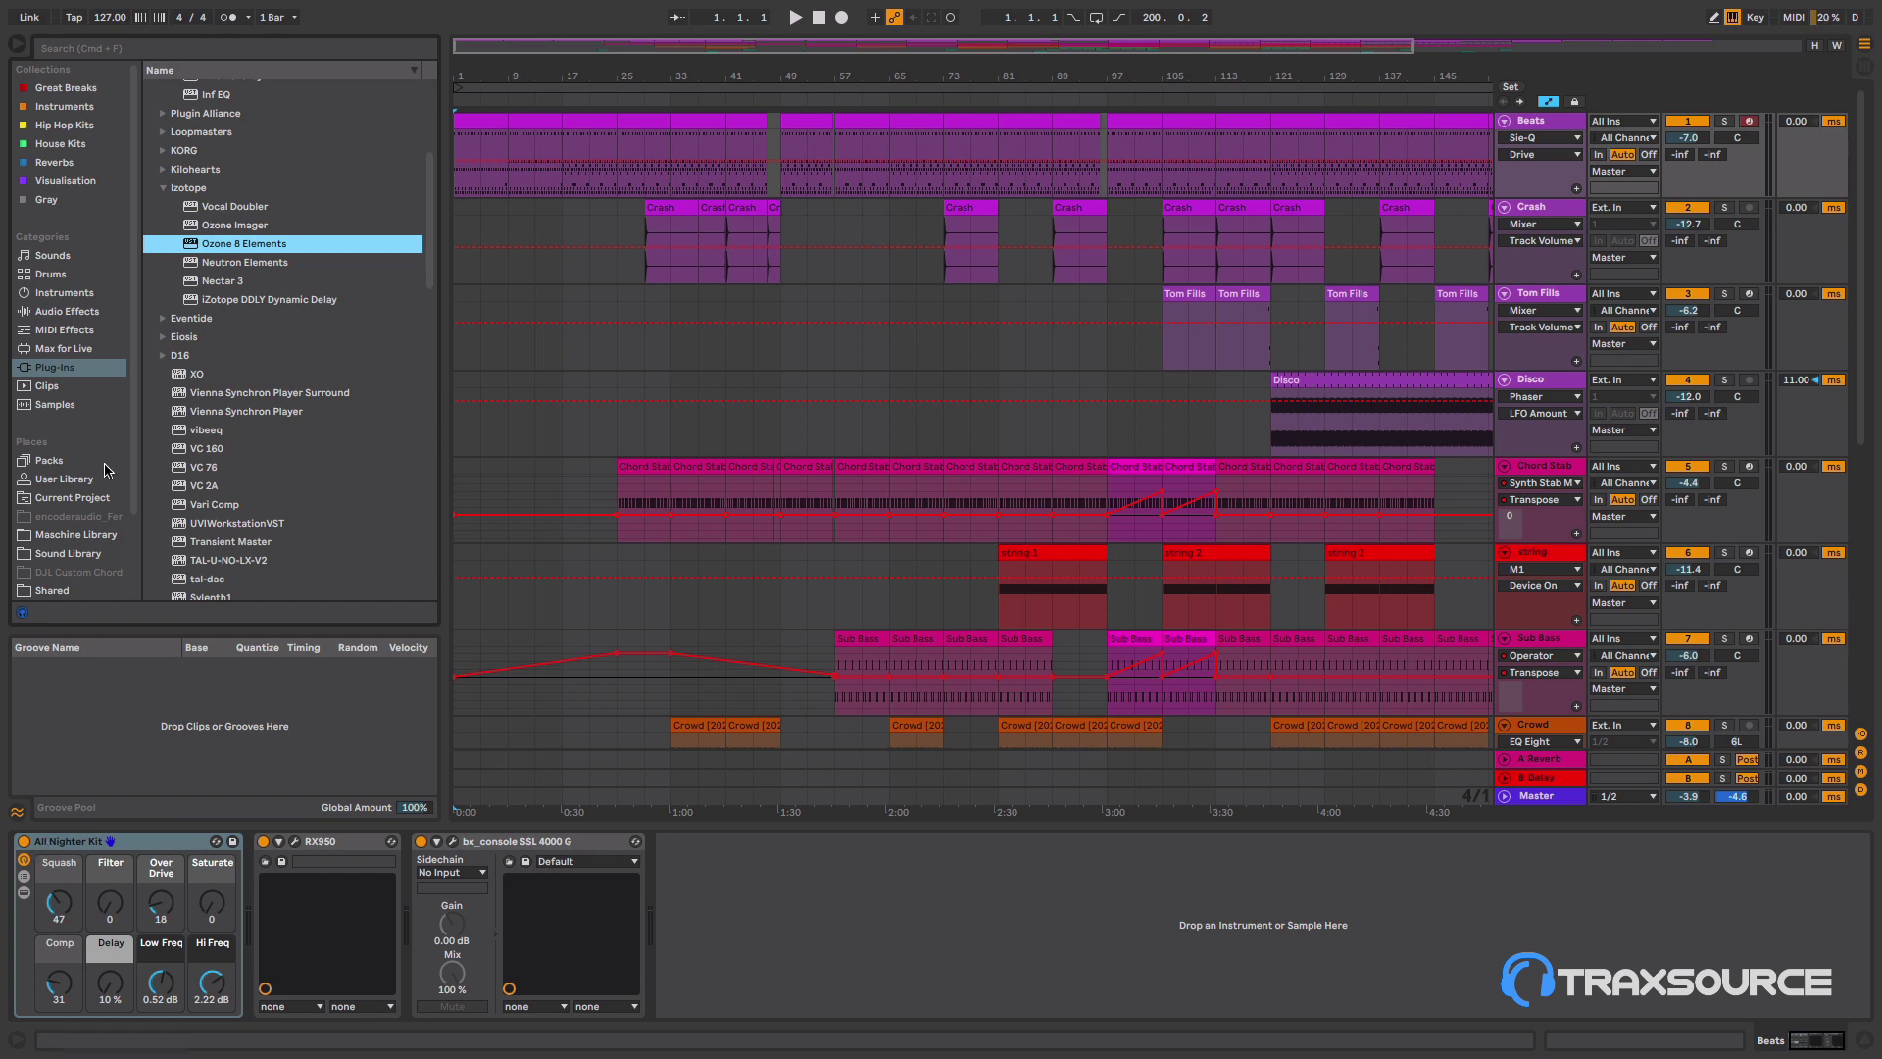
click(46, 462)
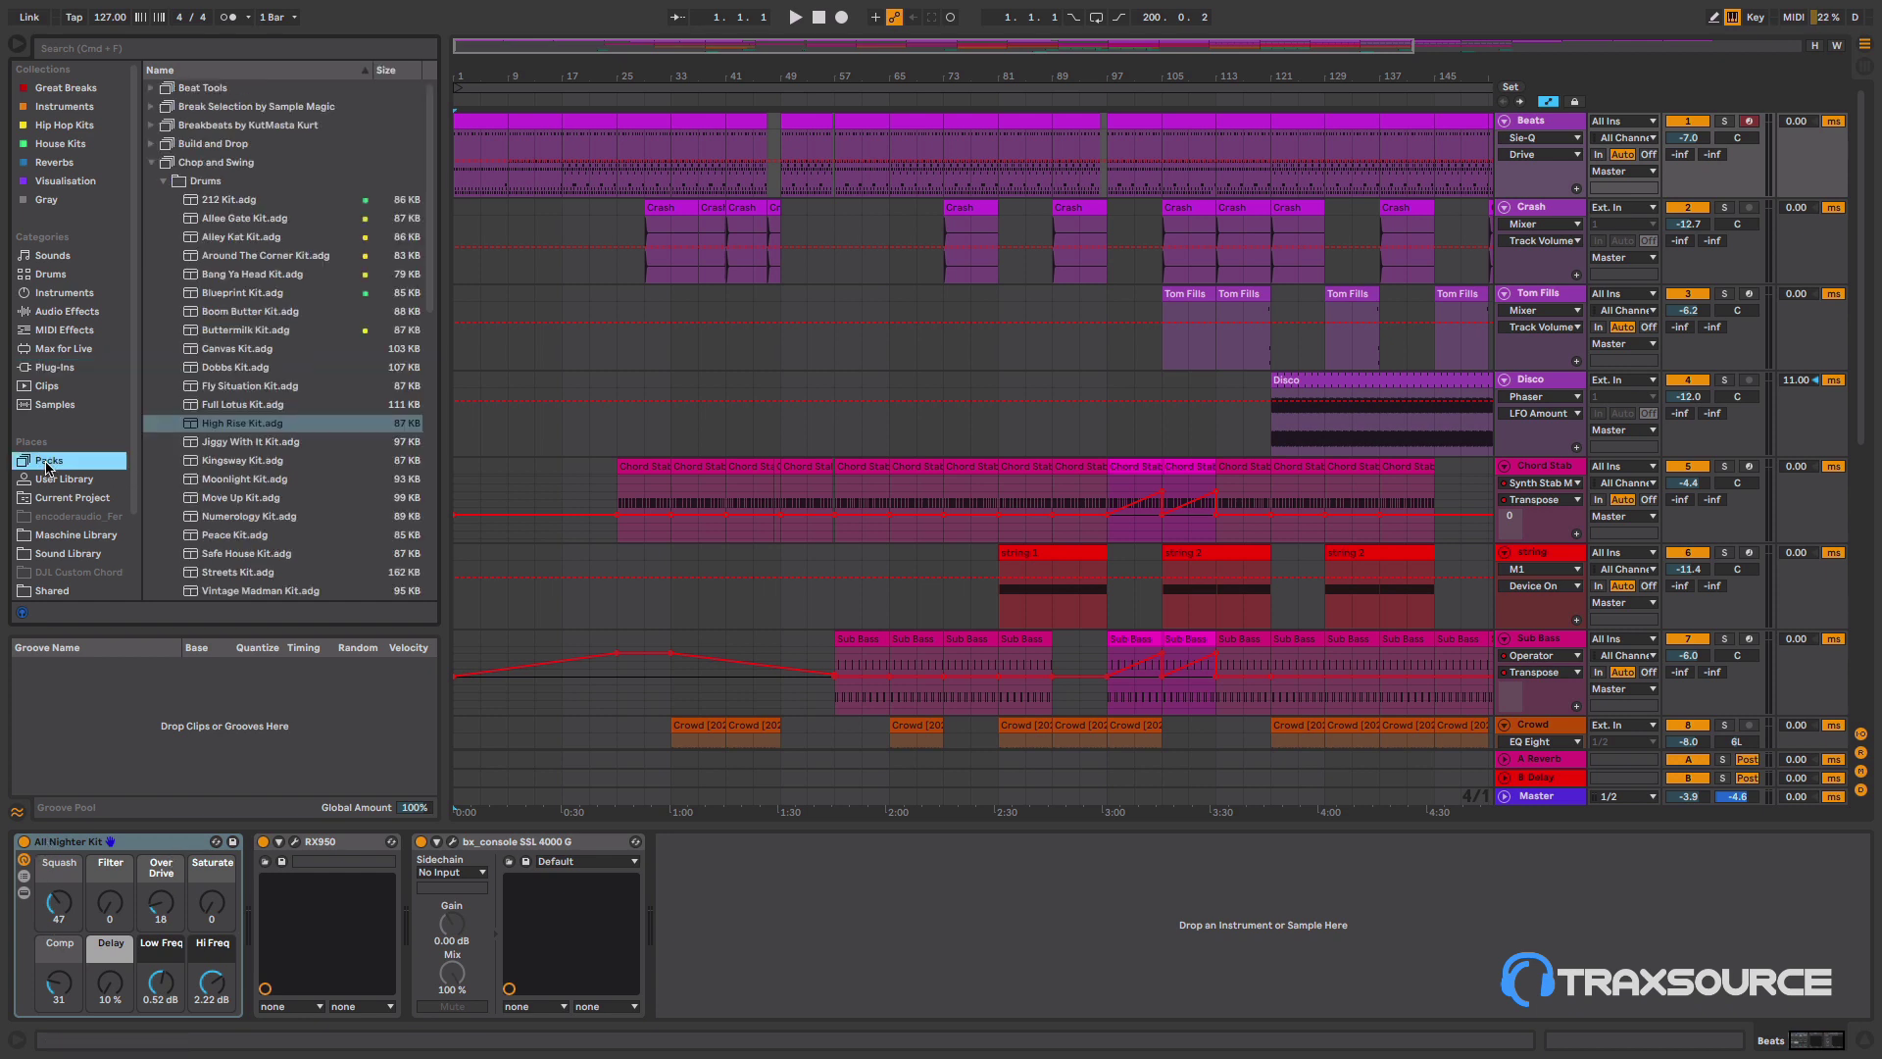
click(132, 53)
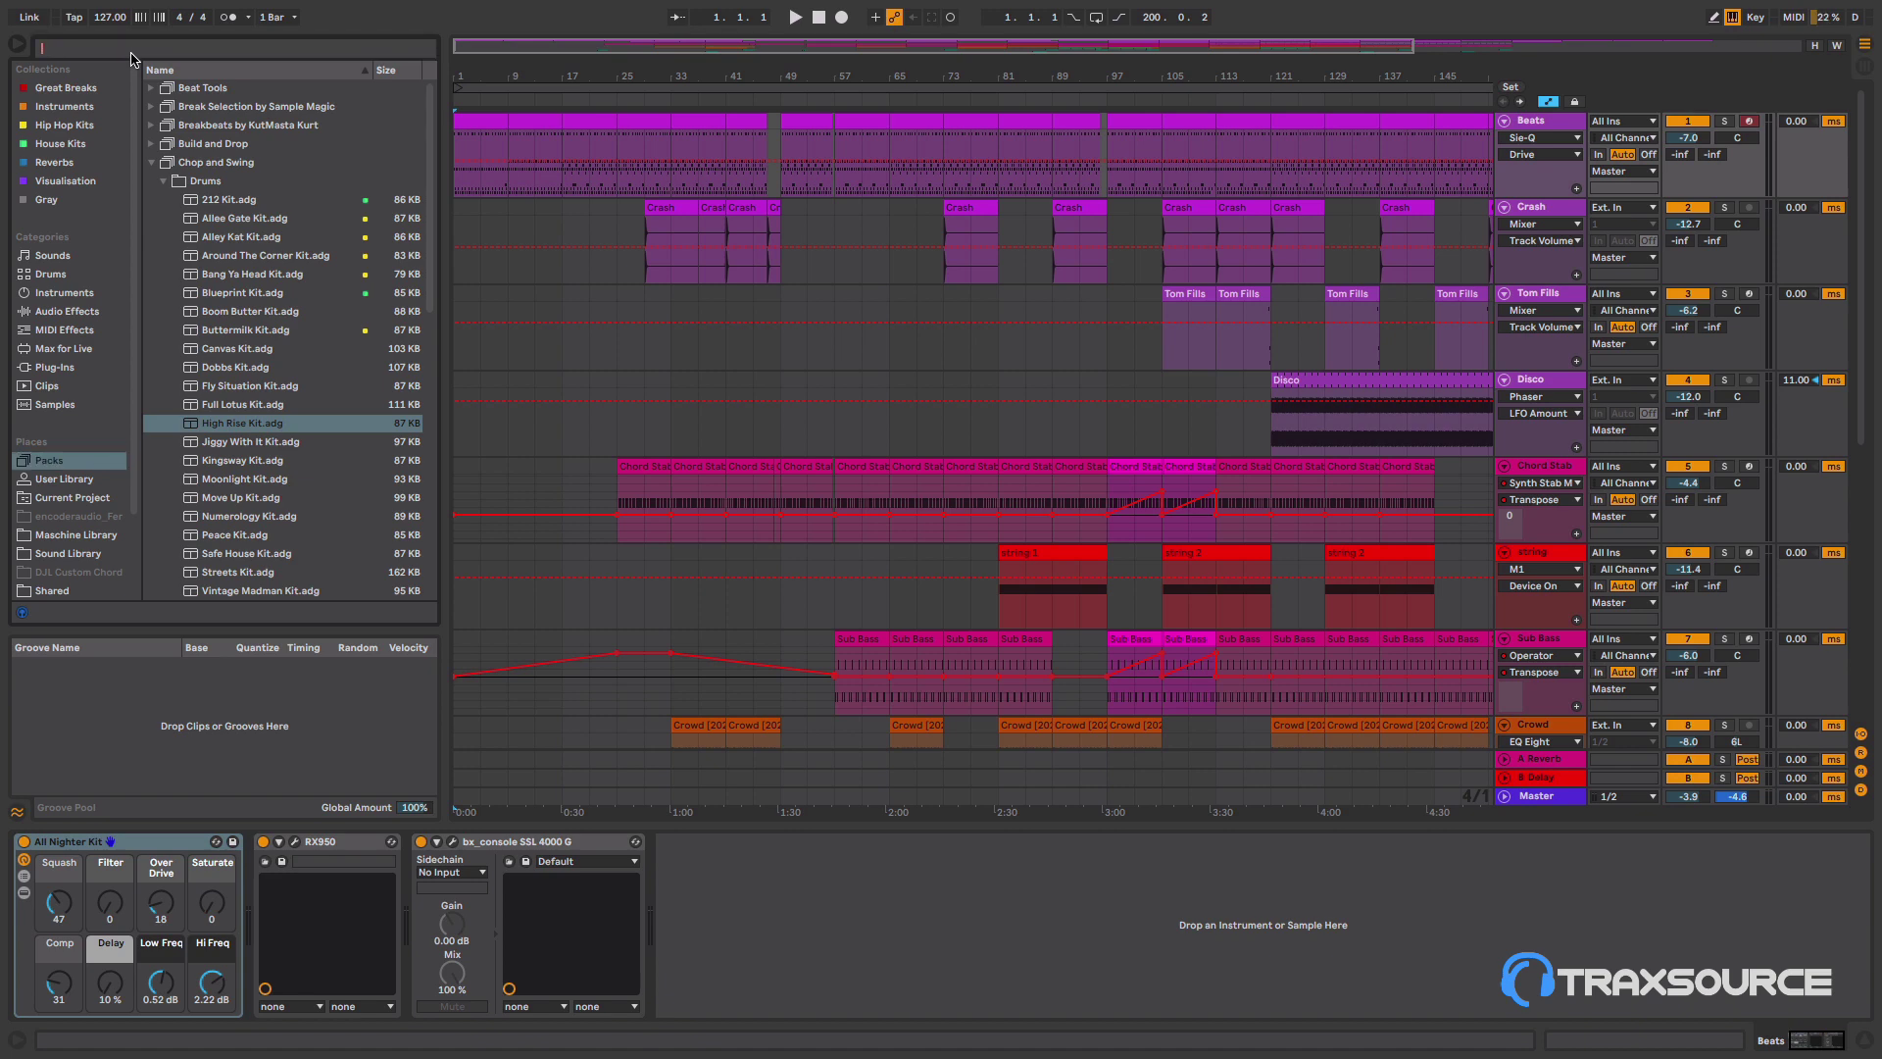
text(all night)
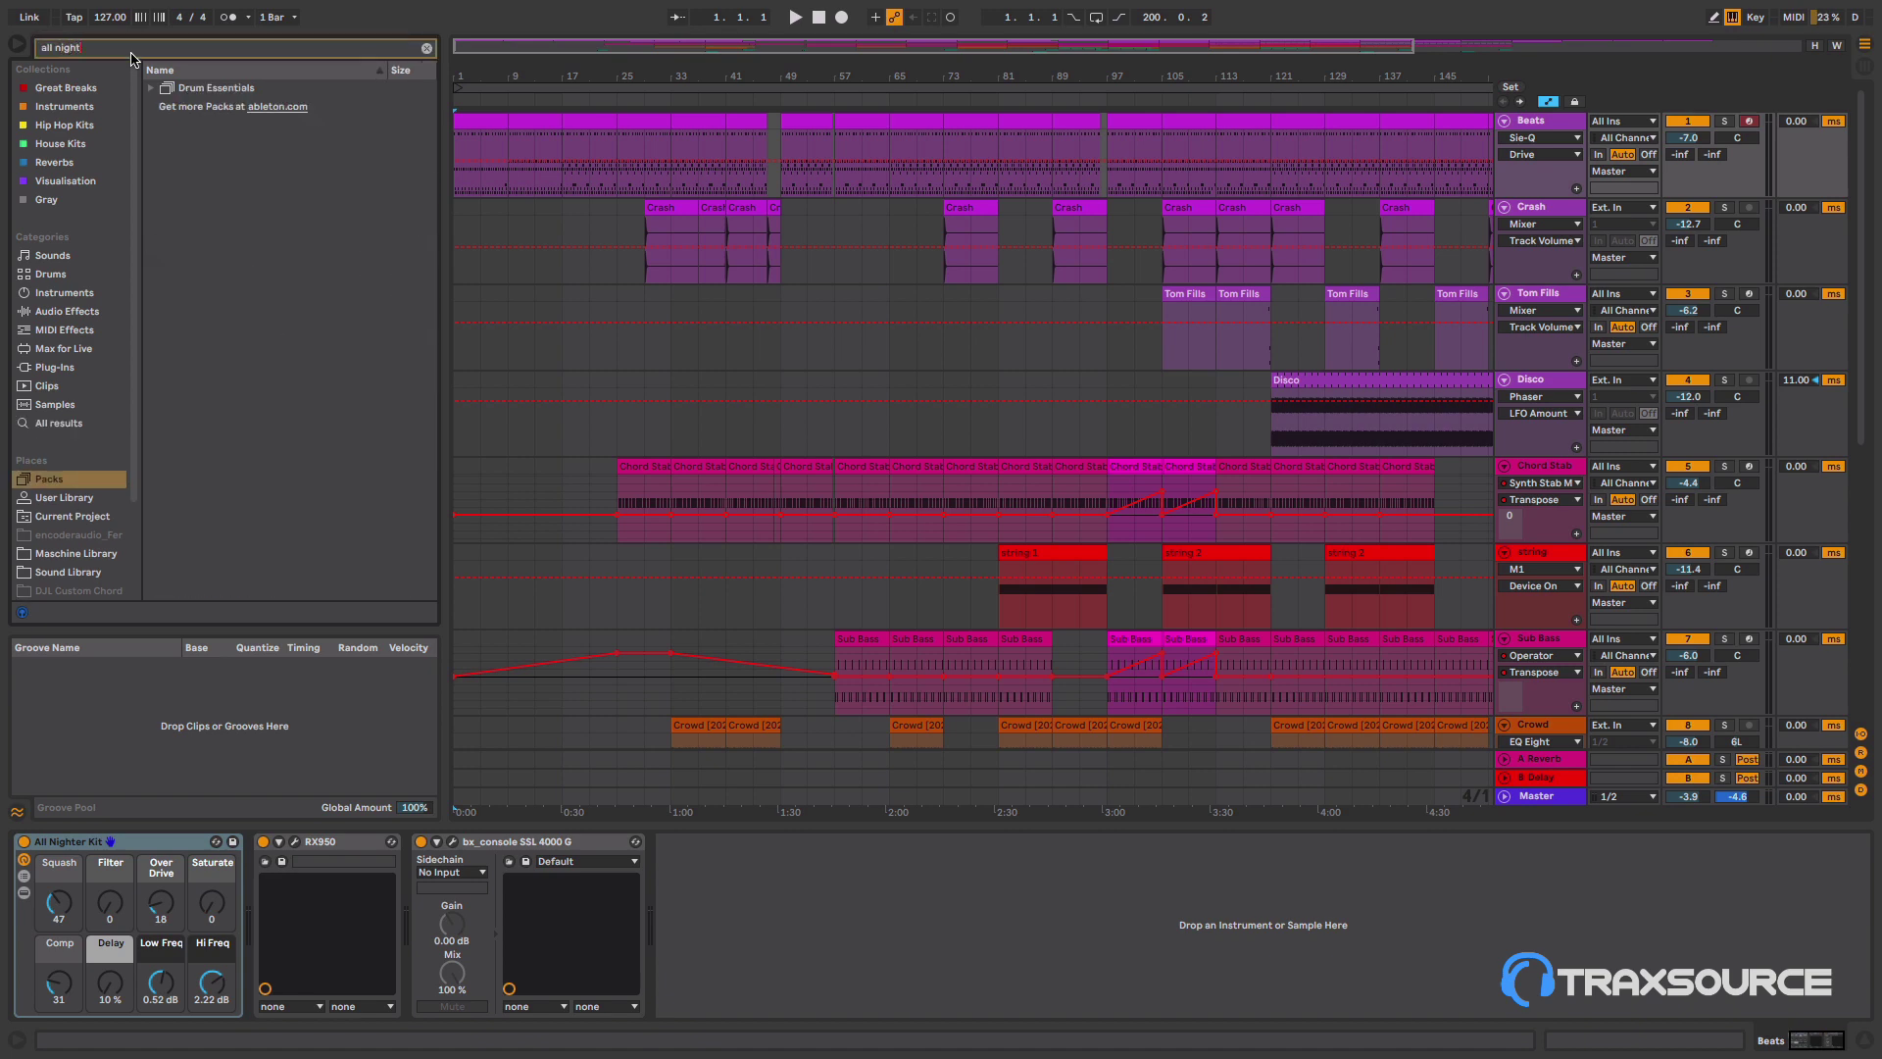
- Audition All Nighter Kit.adg from the Hybrid drums in Drum Essentials, finishing with sample preview switched off and the search cleared
click(151, 87)
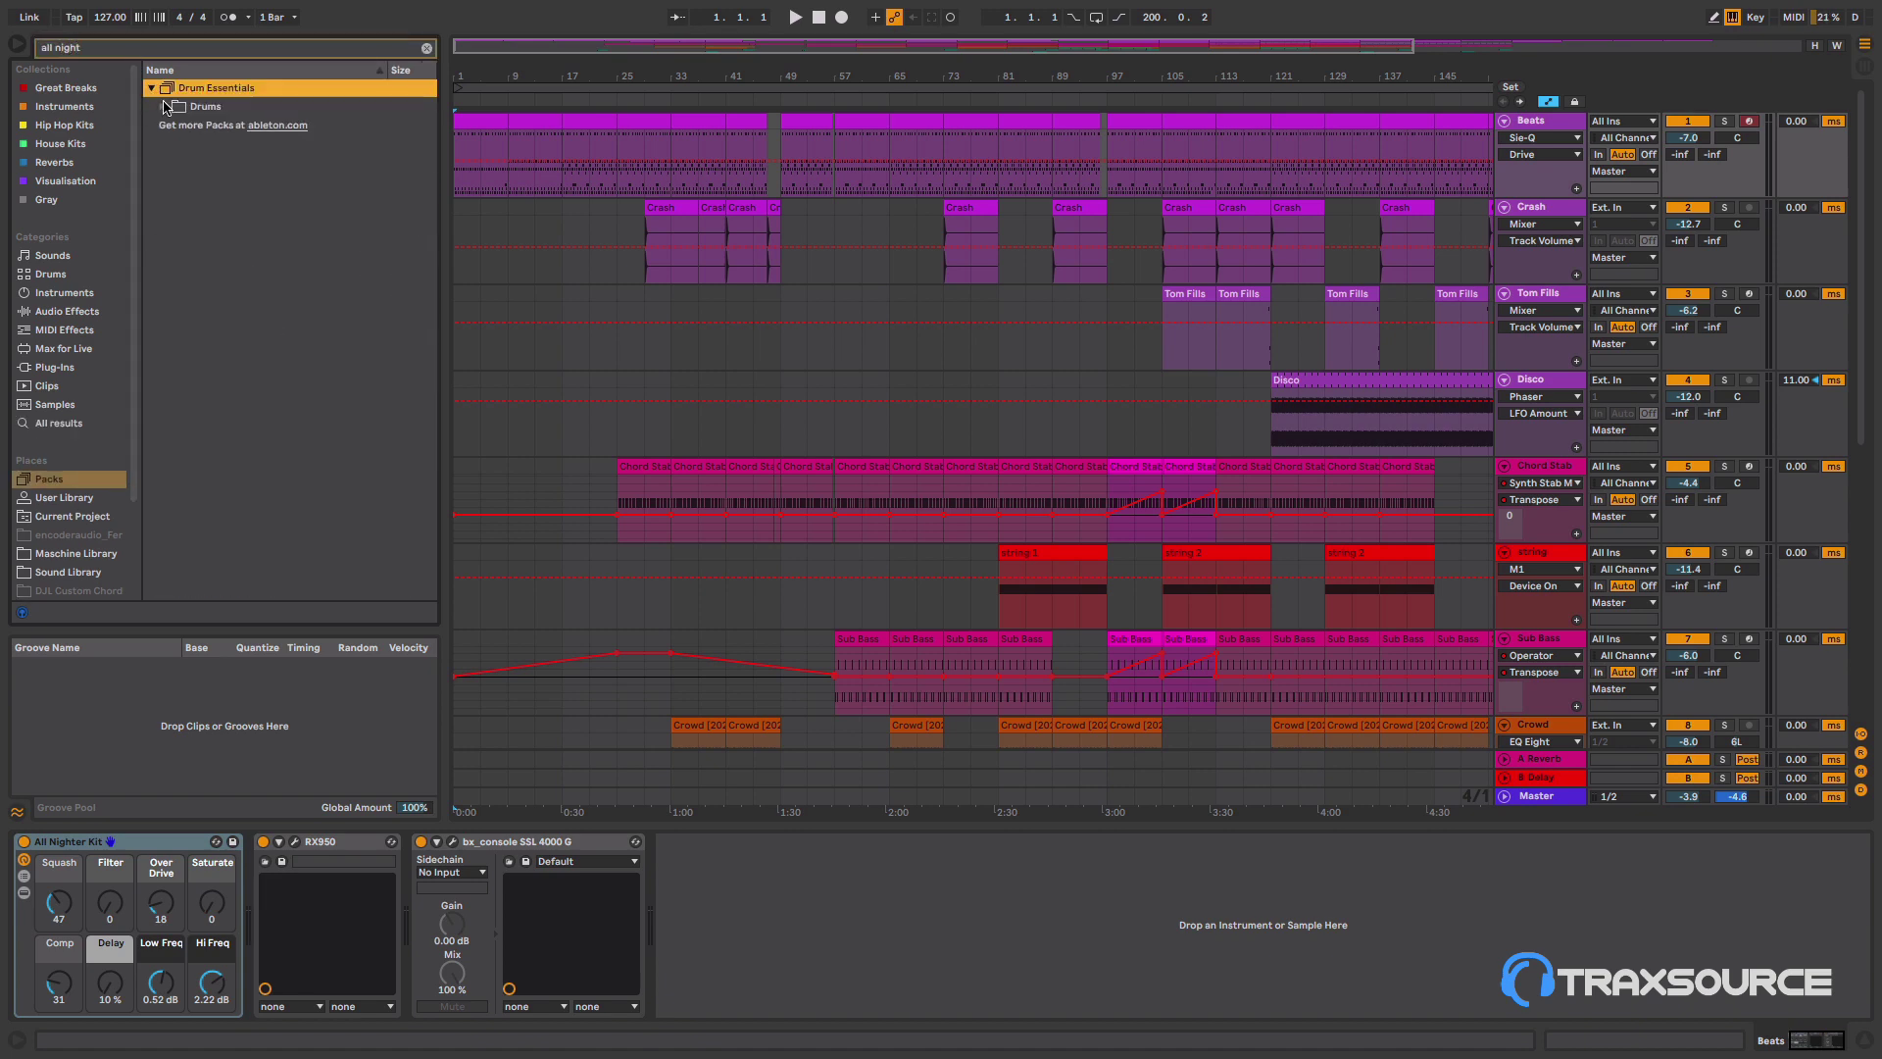
click(165, 106)
click(174, 124)
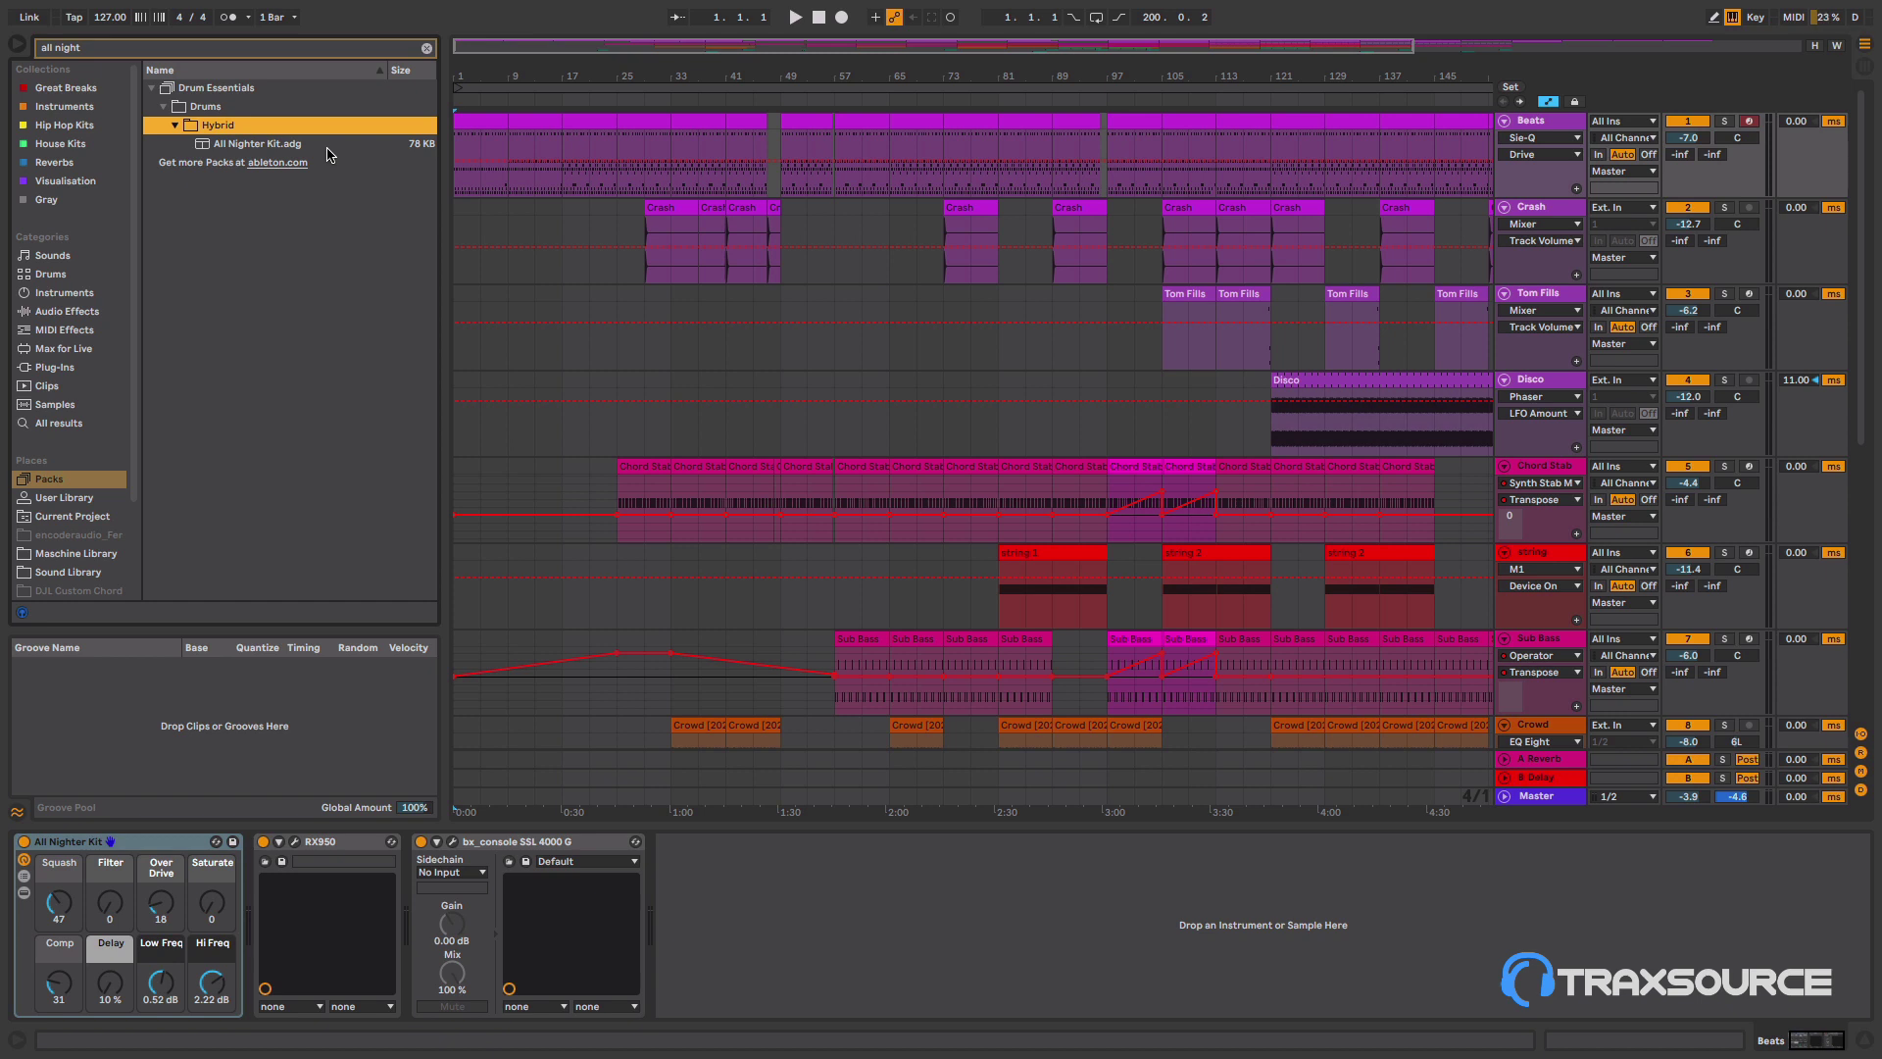
click(253, 146)
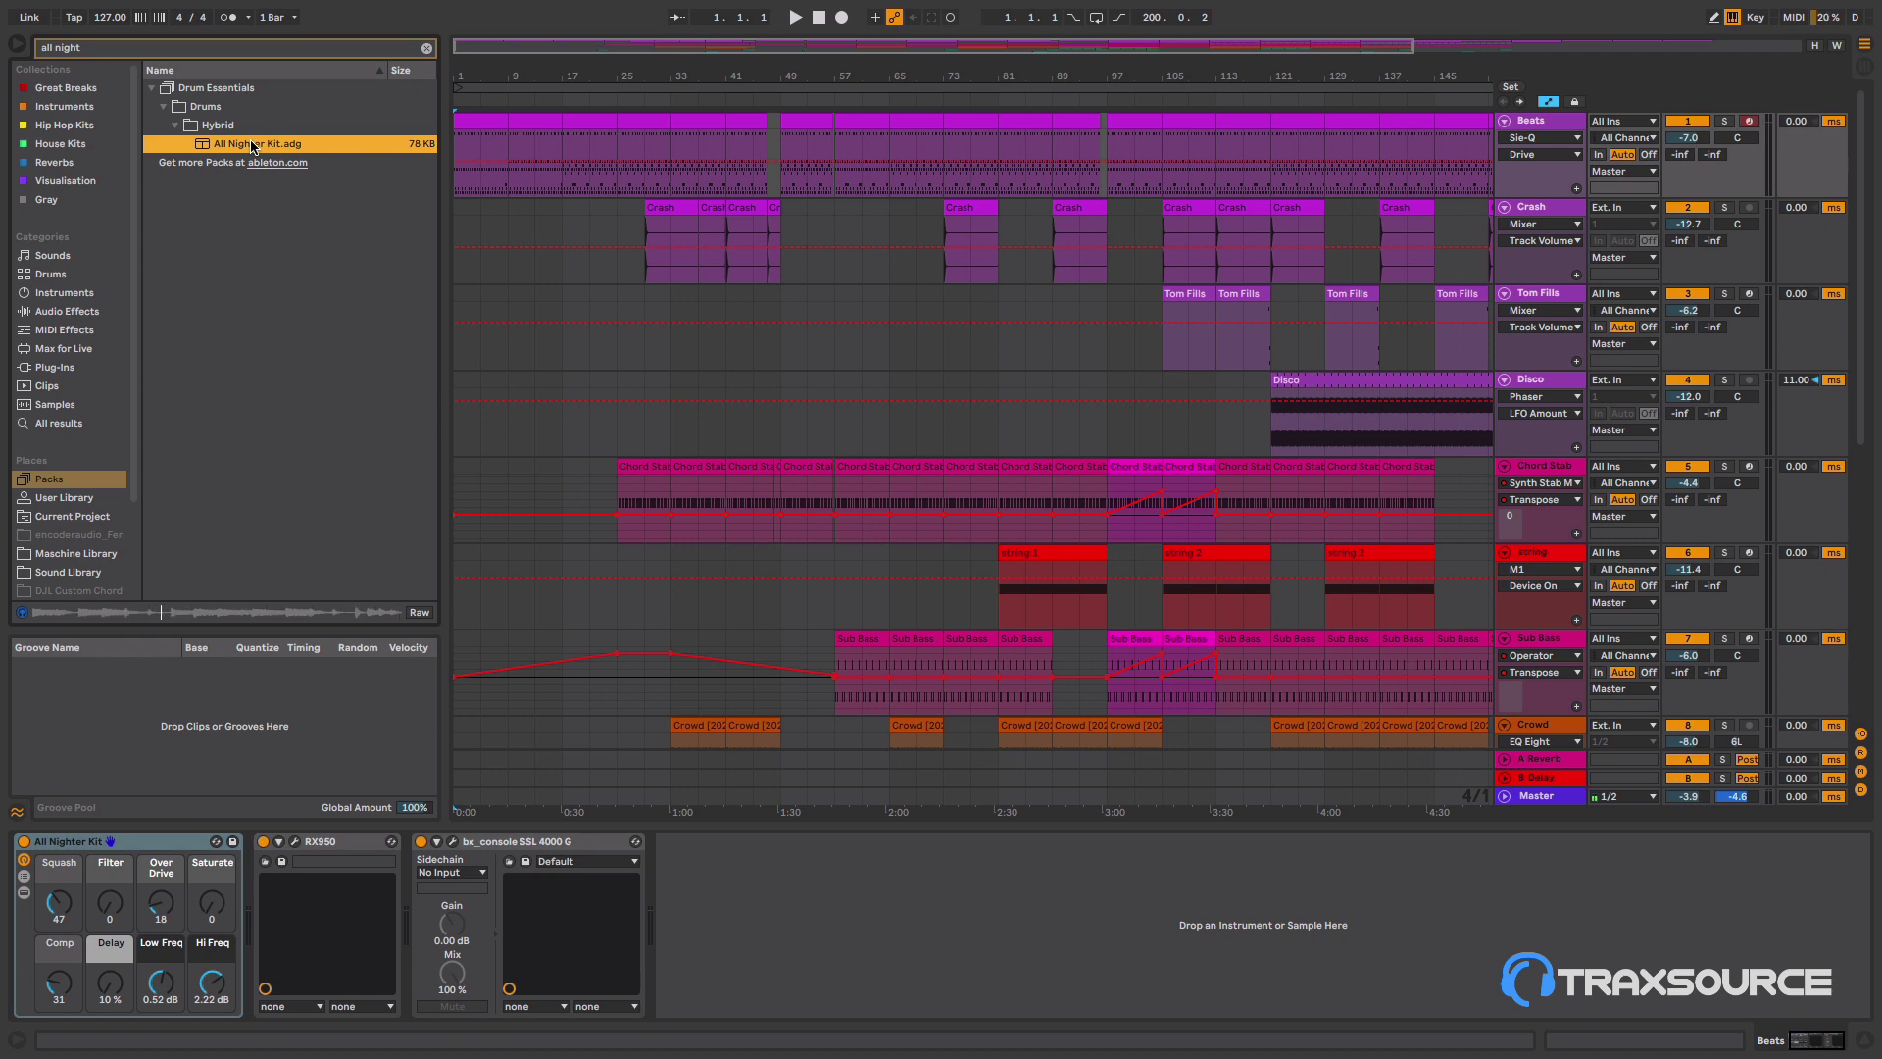
click(19, 611)
click(426, 48)
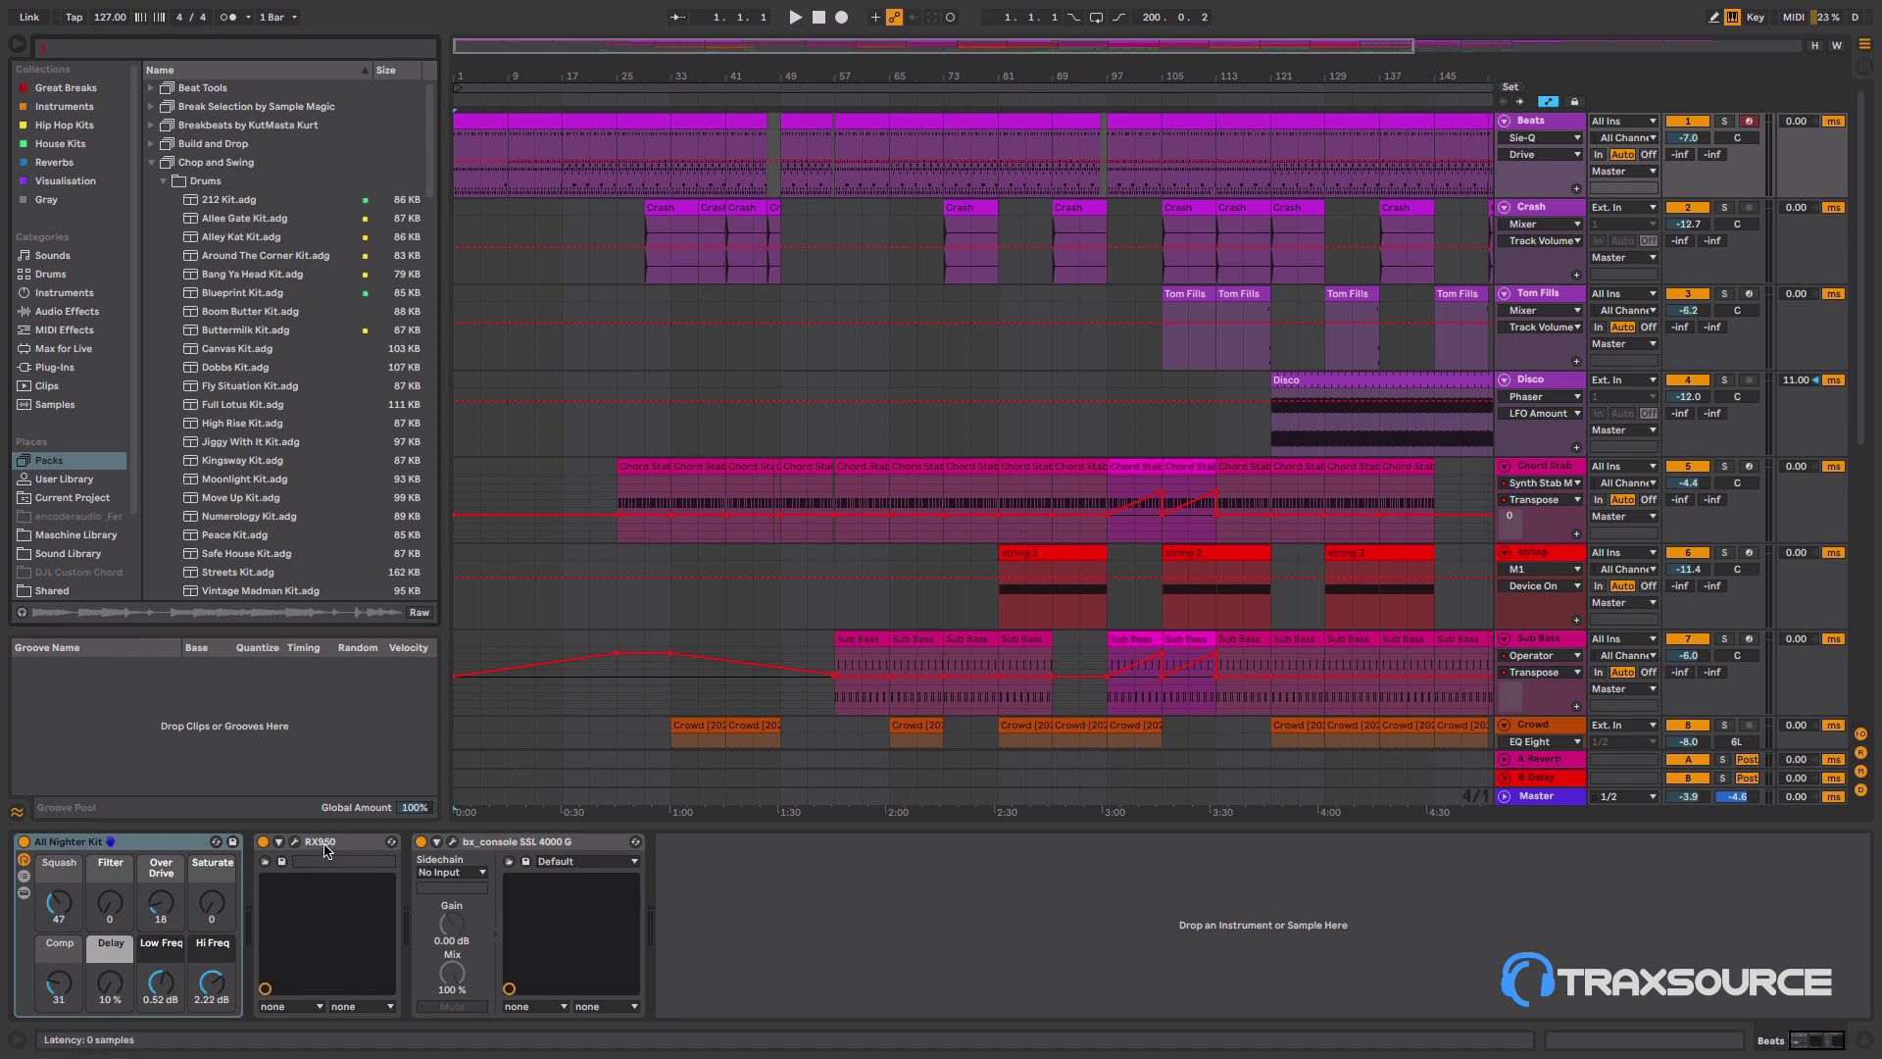
- Open the first Beats clip, at bar 1, to show its drum notes and play it back
click(489, 125)
double_click(488, 124)
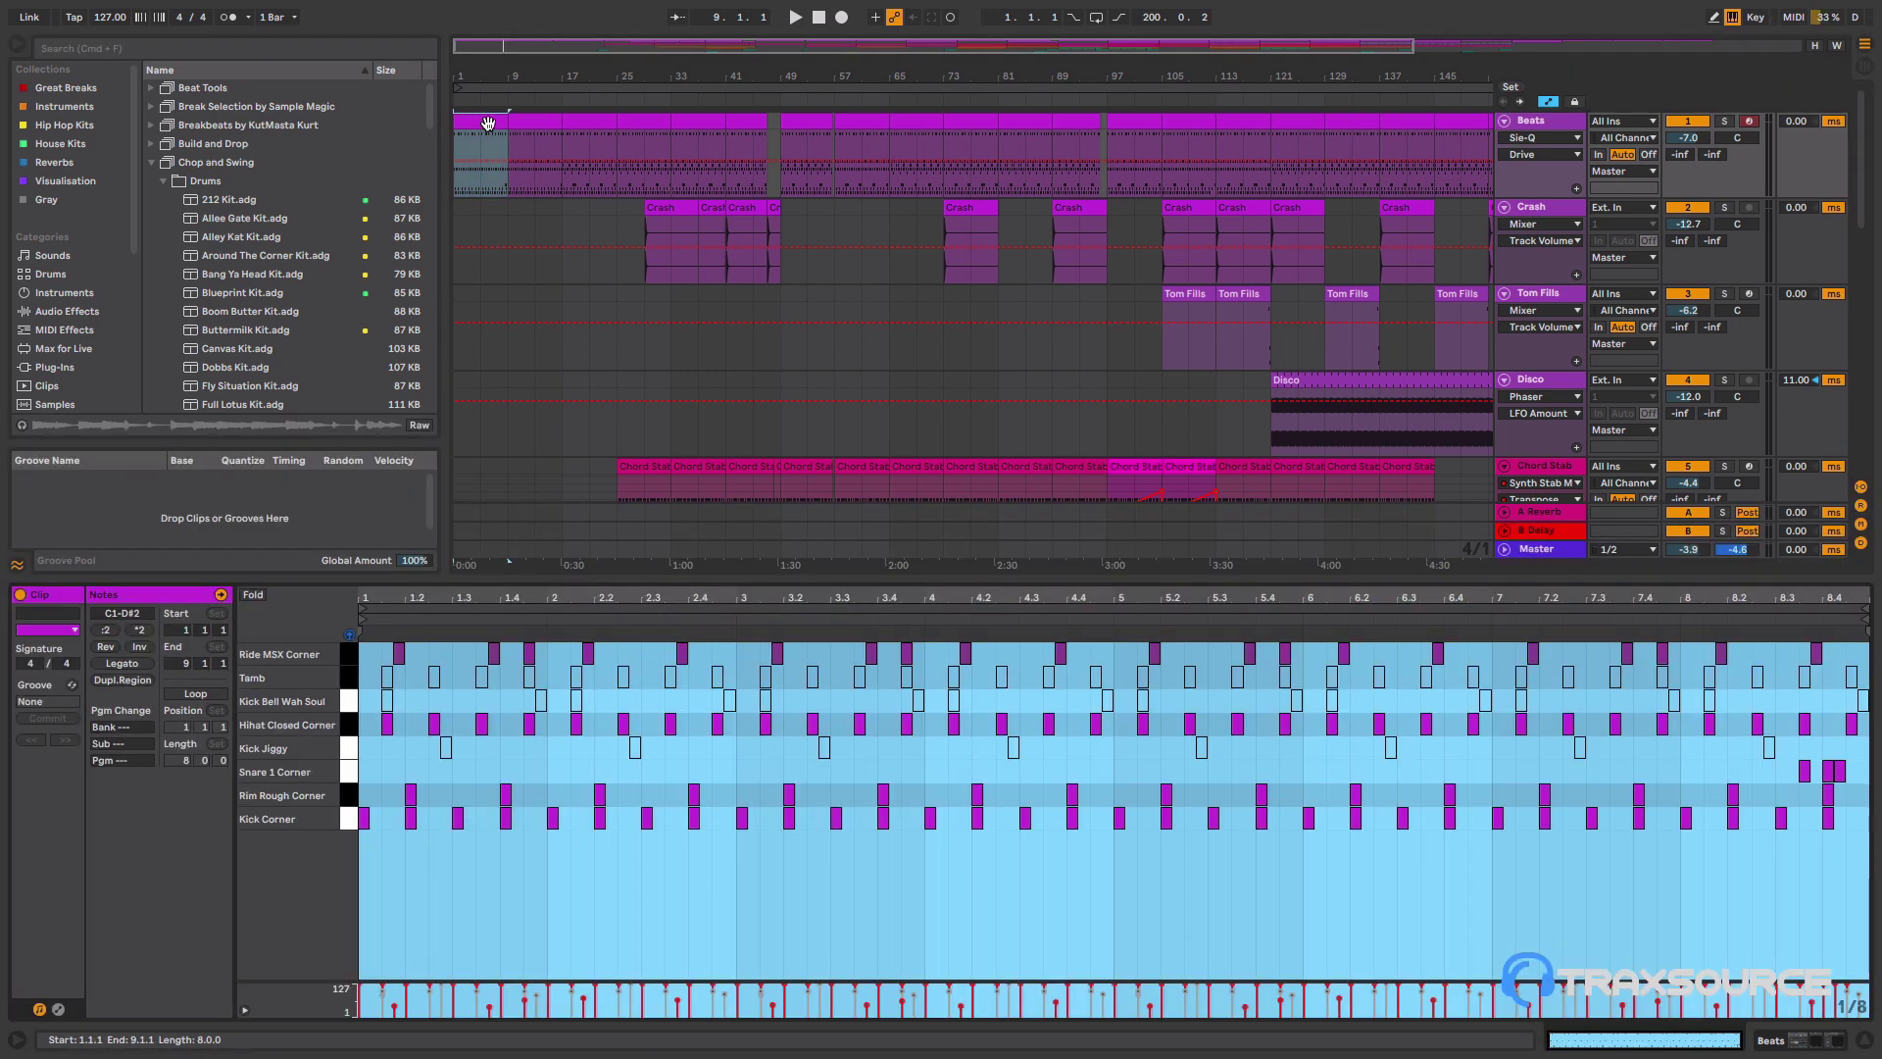
click(446, 710)
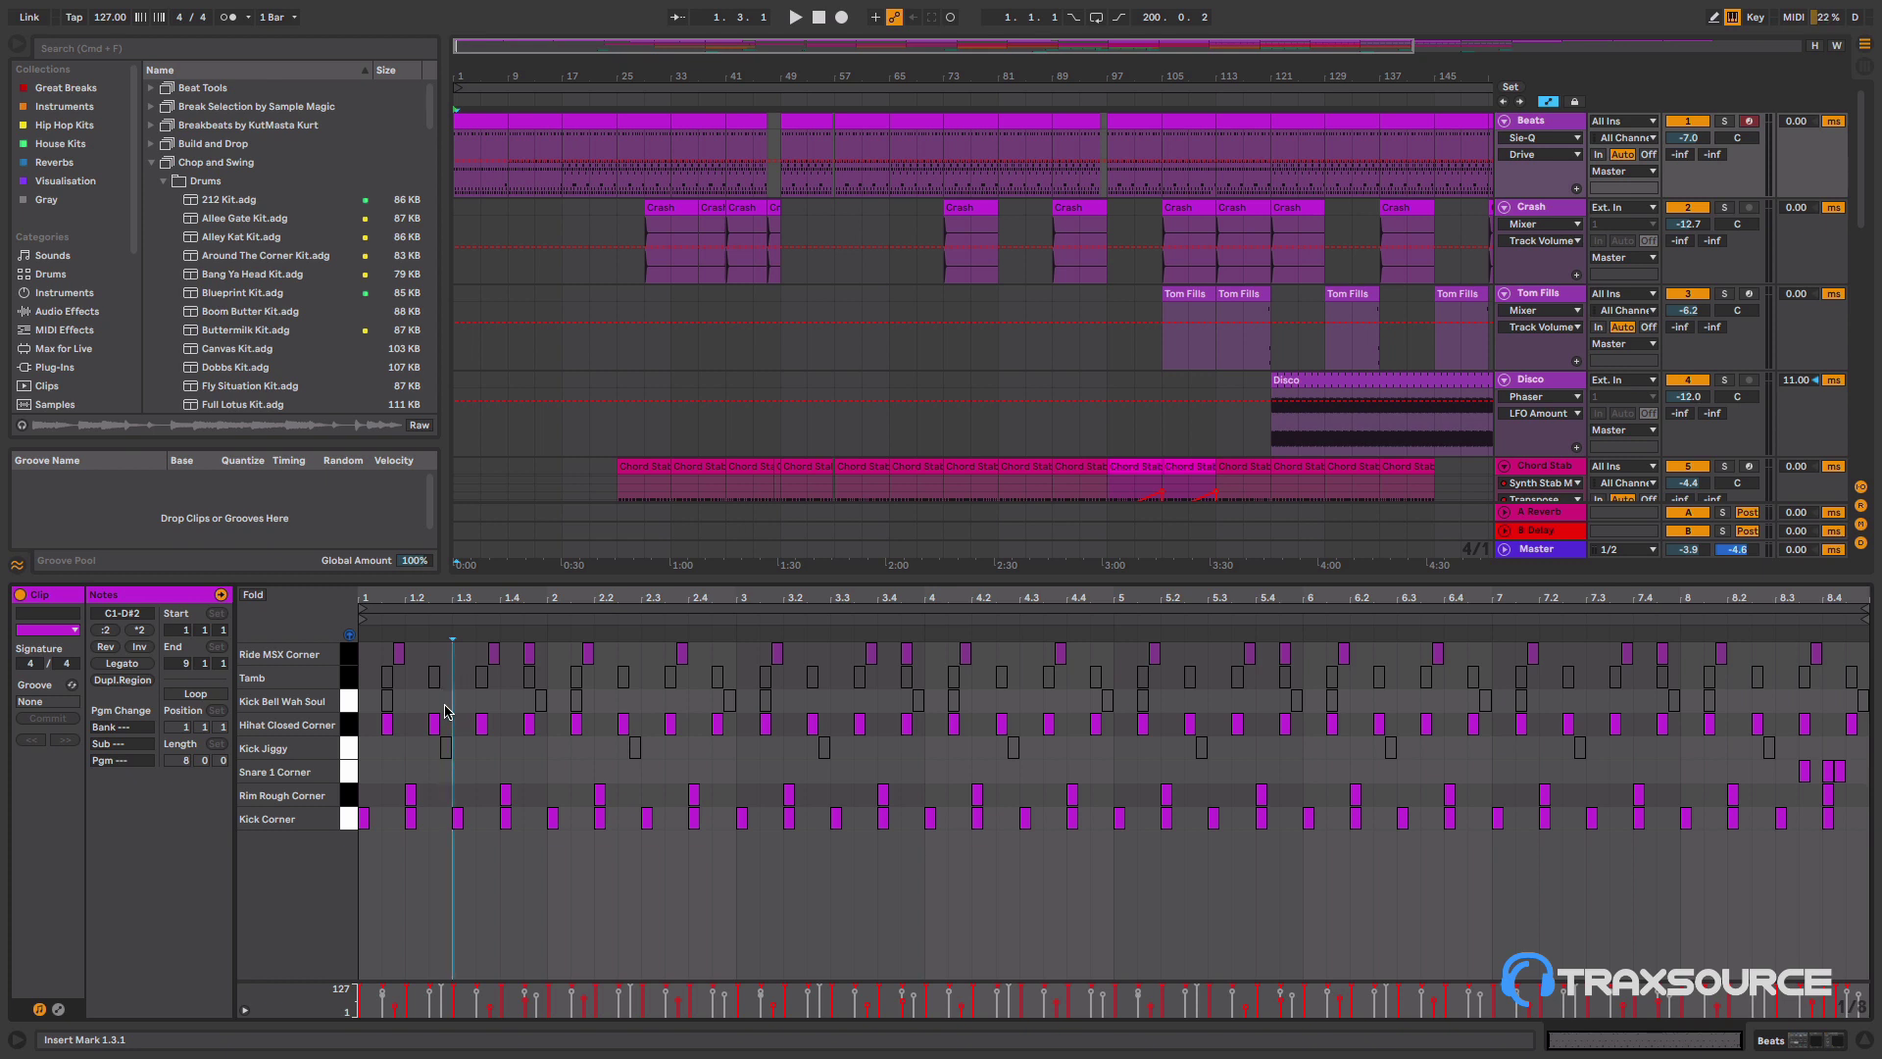
key(super+a)
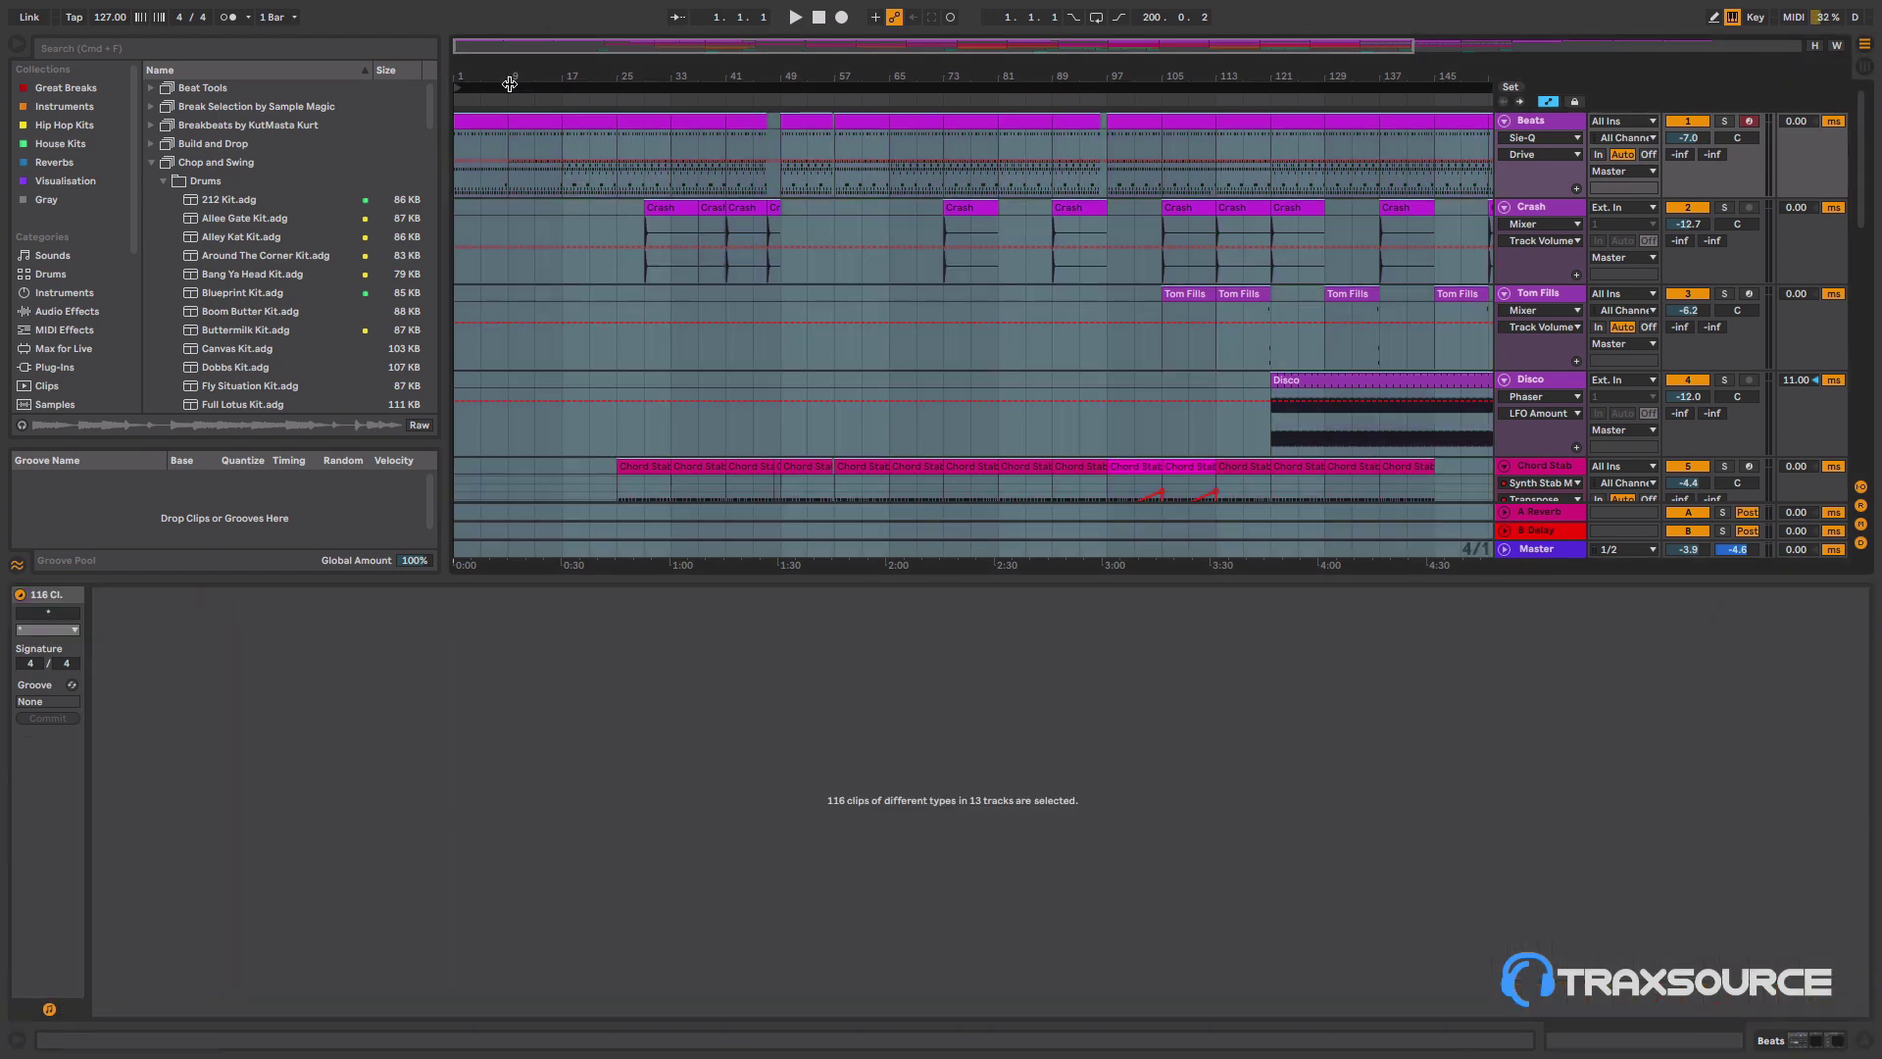
click(476, 123)
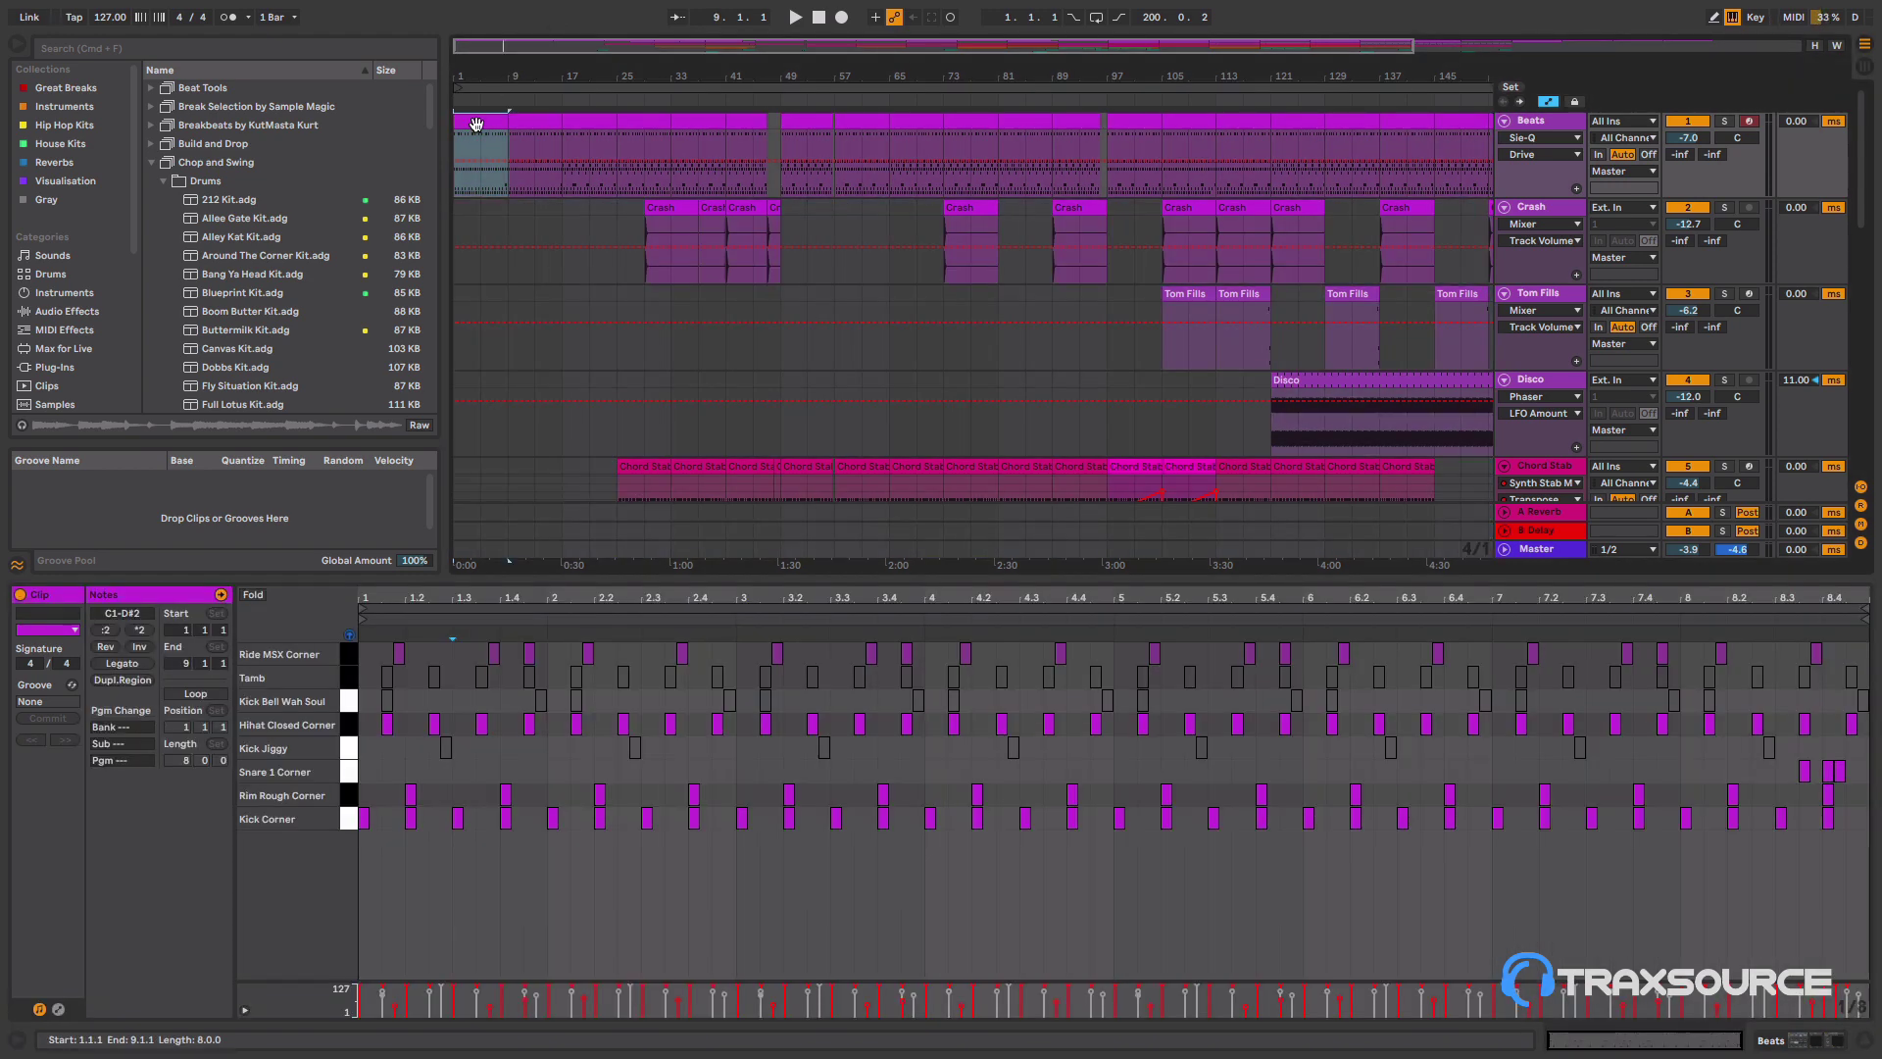
key(space)
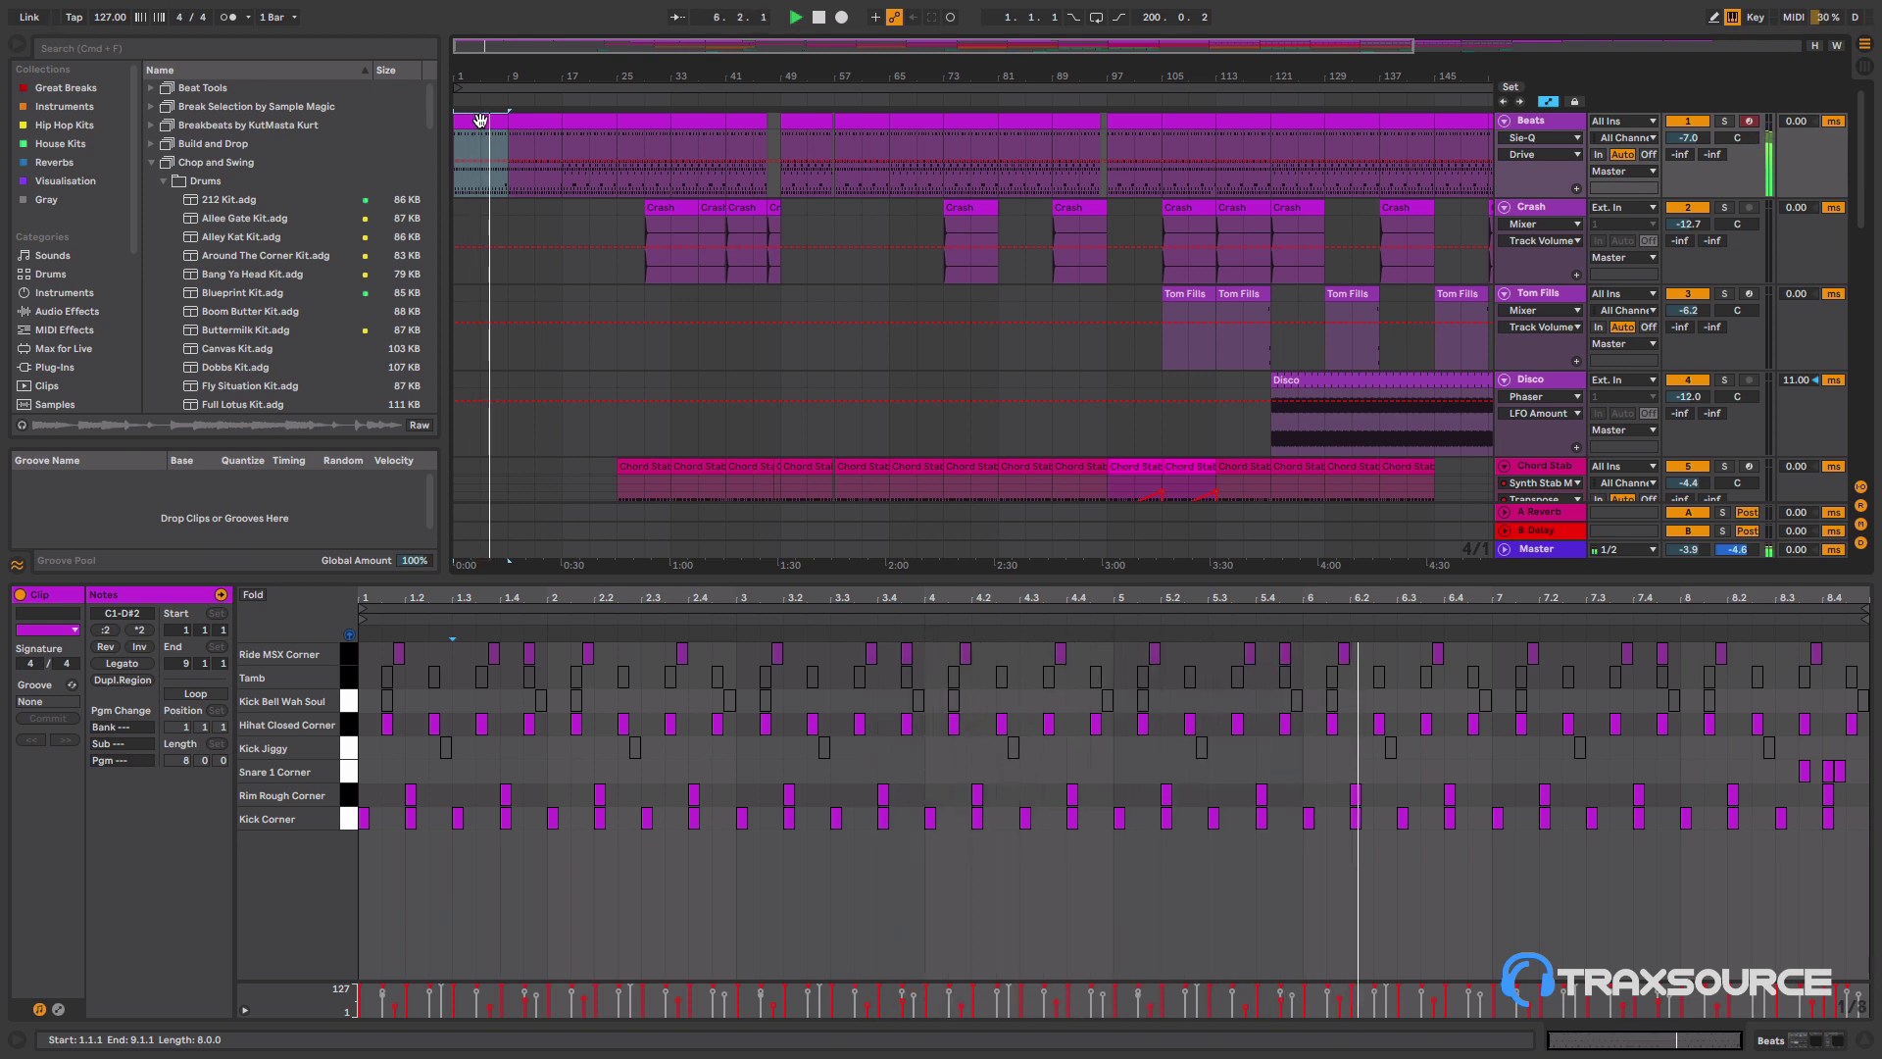
- Select the Beats clip at bar 17 to show its fuller drum pattern and play it
drag(479, 120, 593, 117)
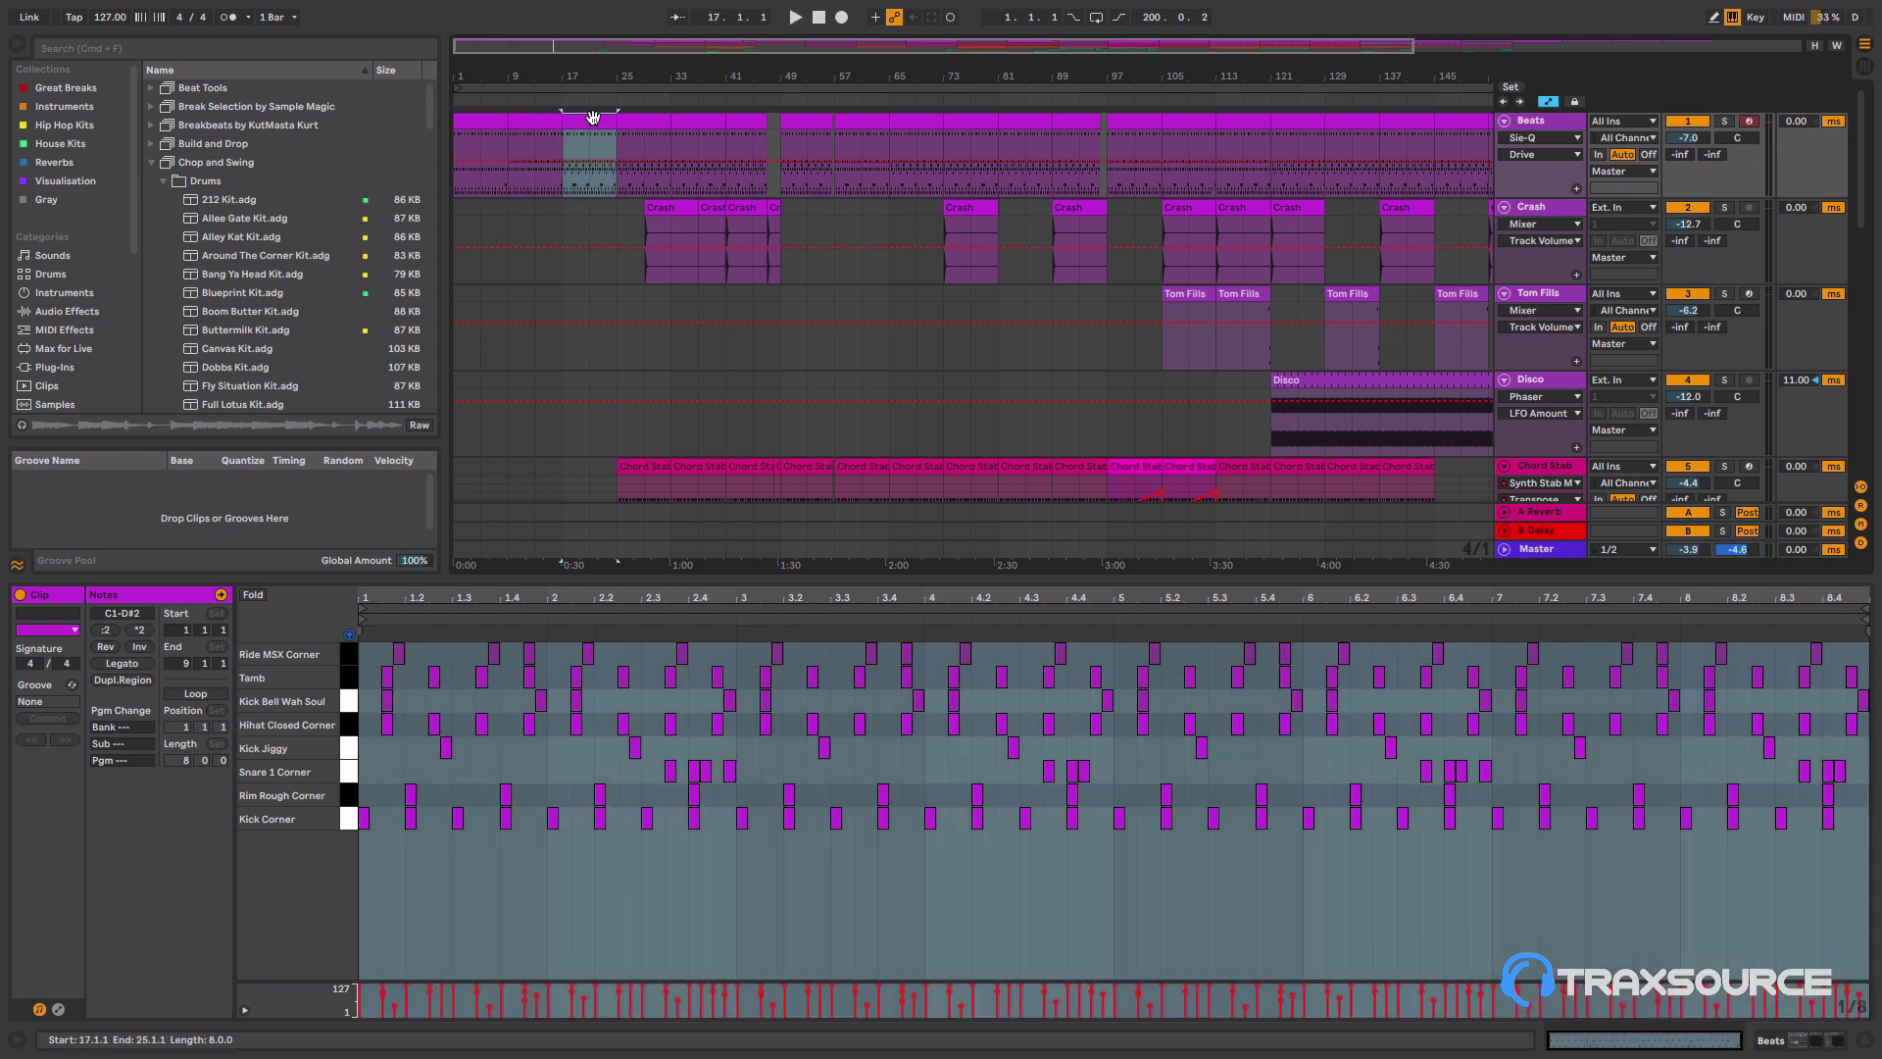
key(space)
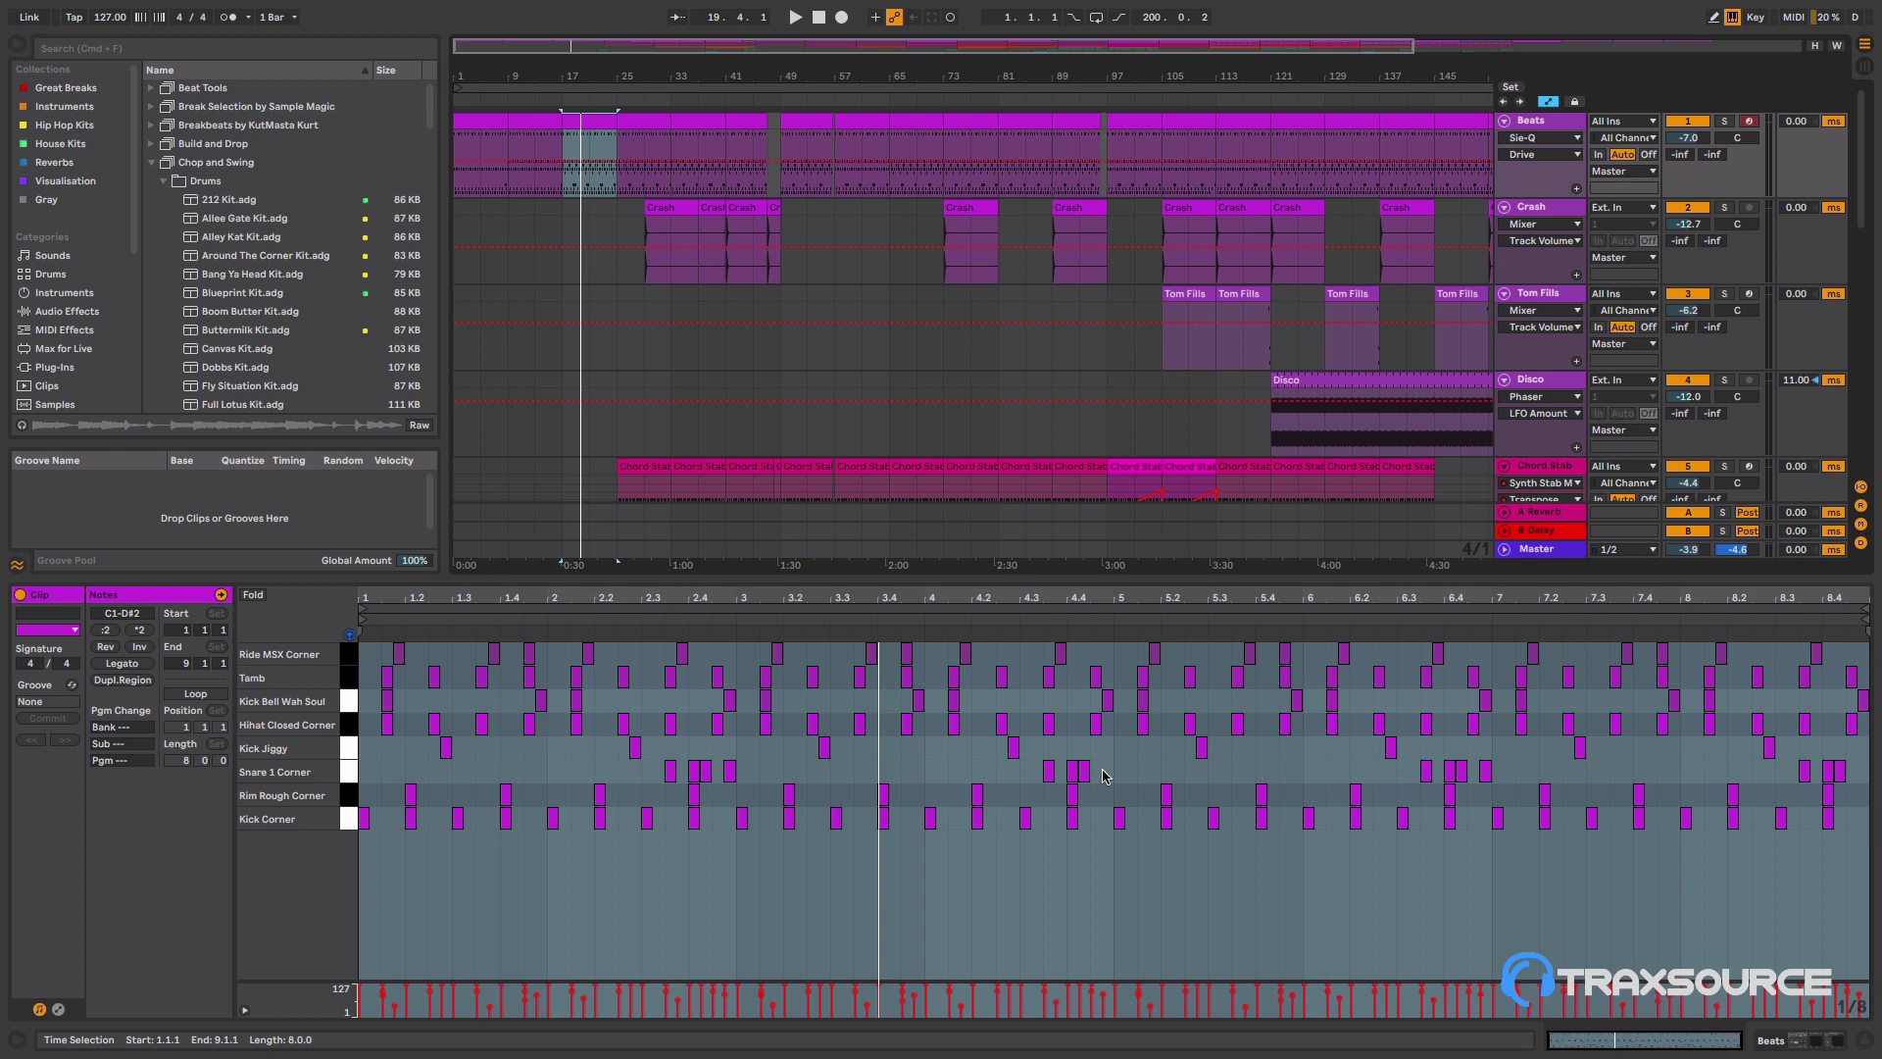
key(space)
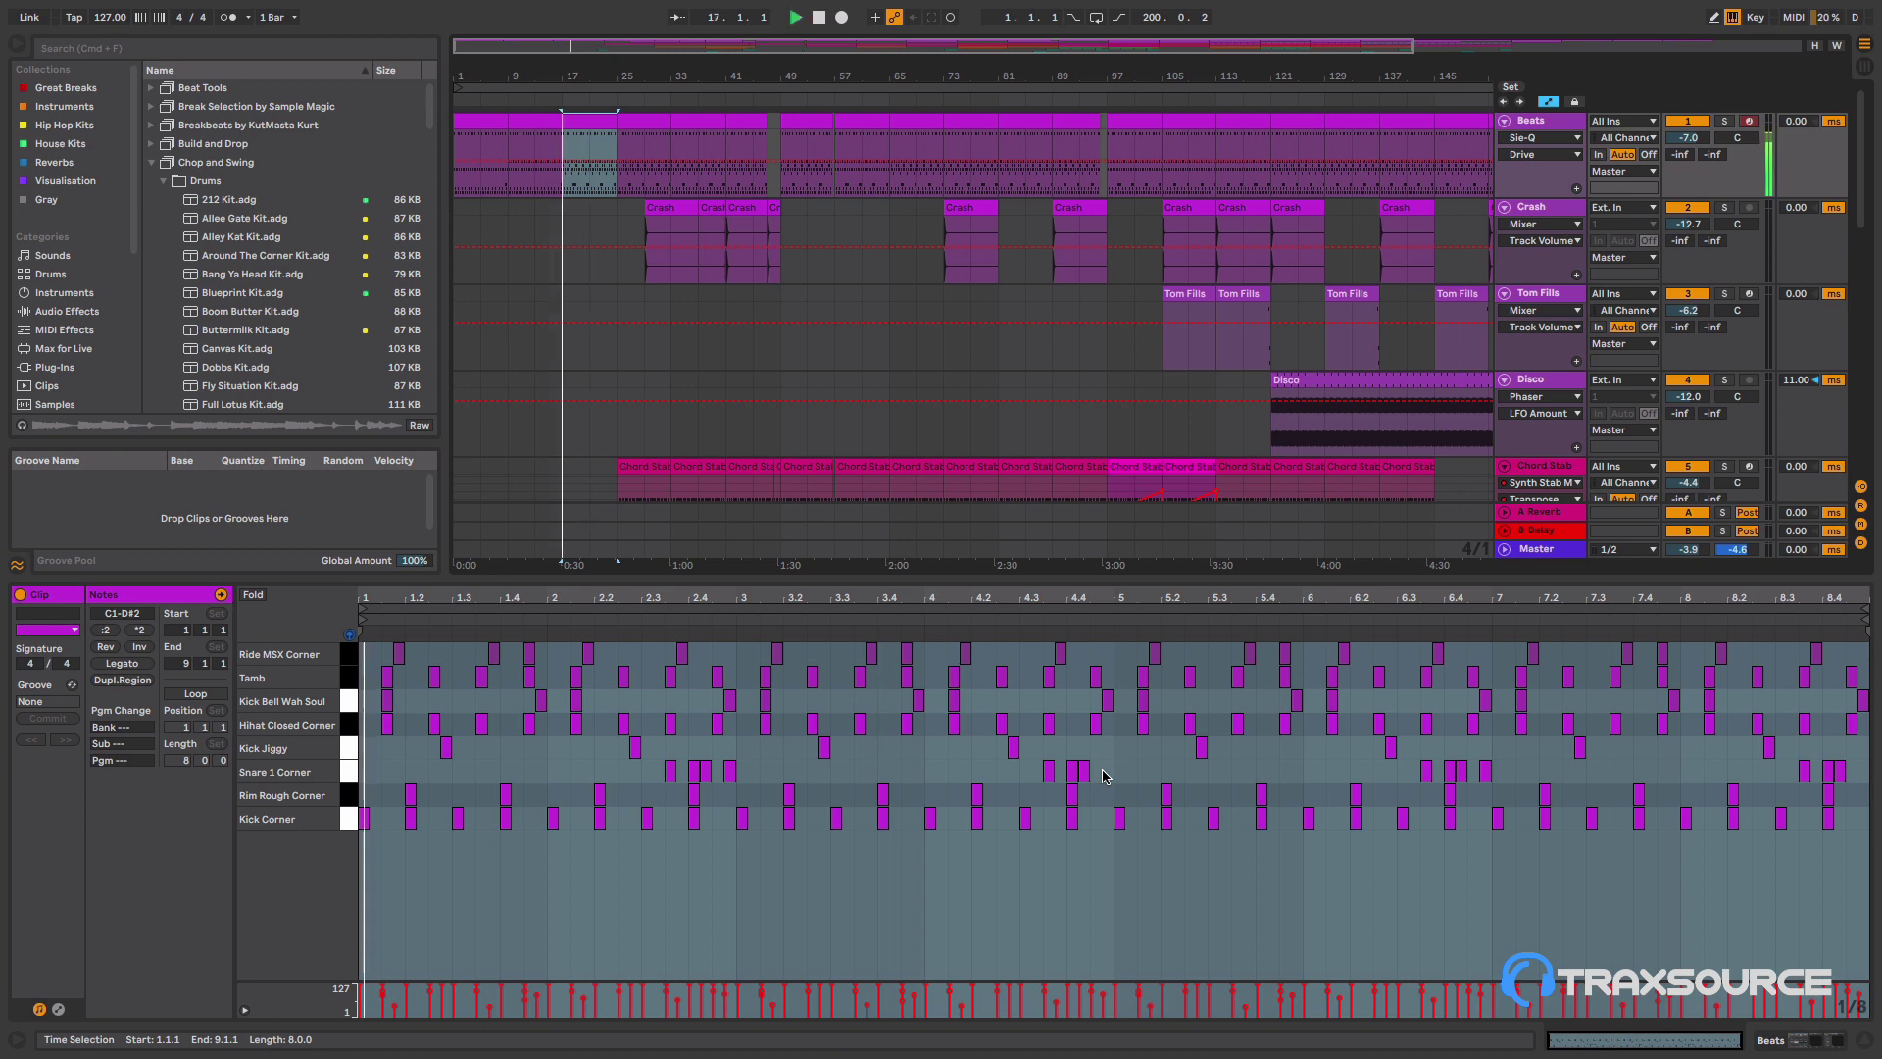
- Select the Beats clip at bar 25, play it alongside the chord stabs, and stop playback
click(652, 120)
key(space)
key(space)
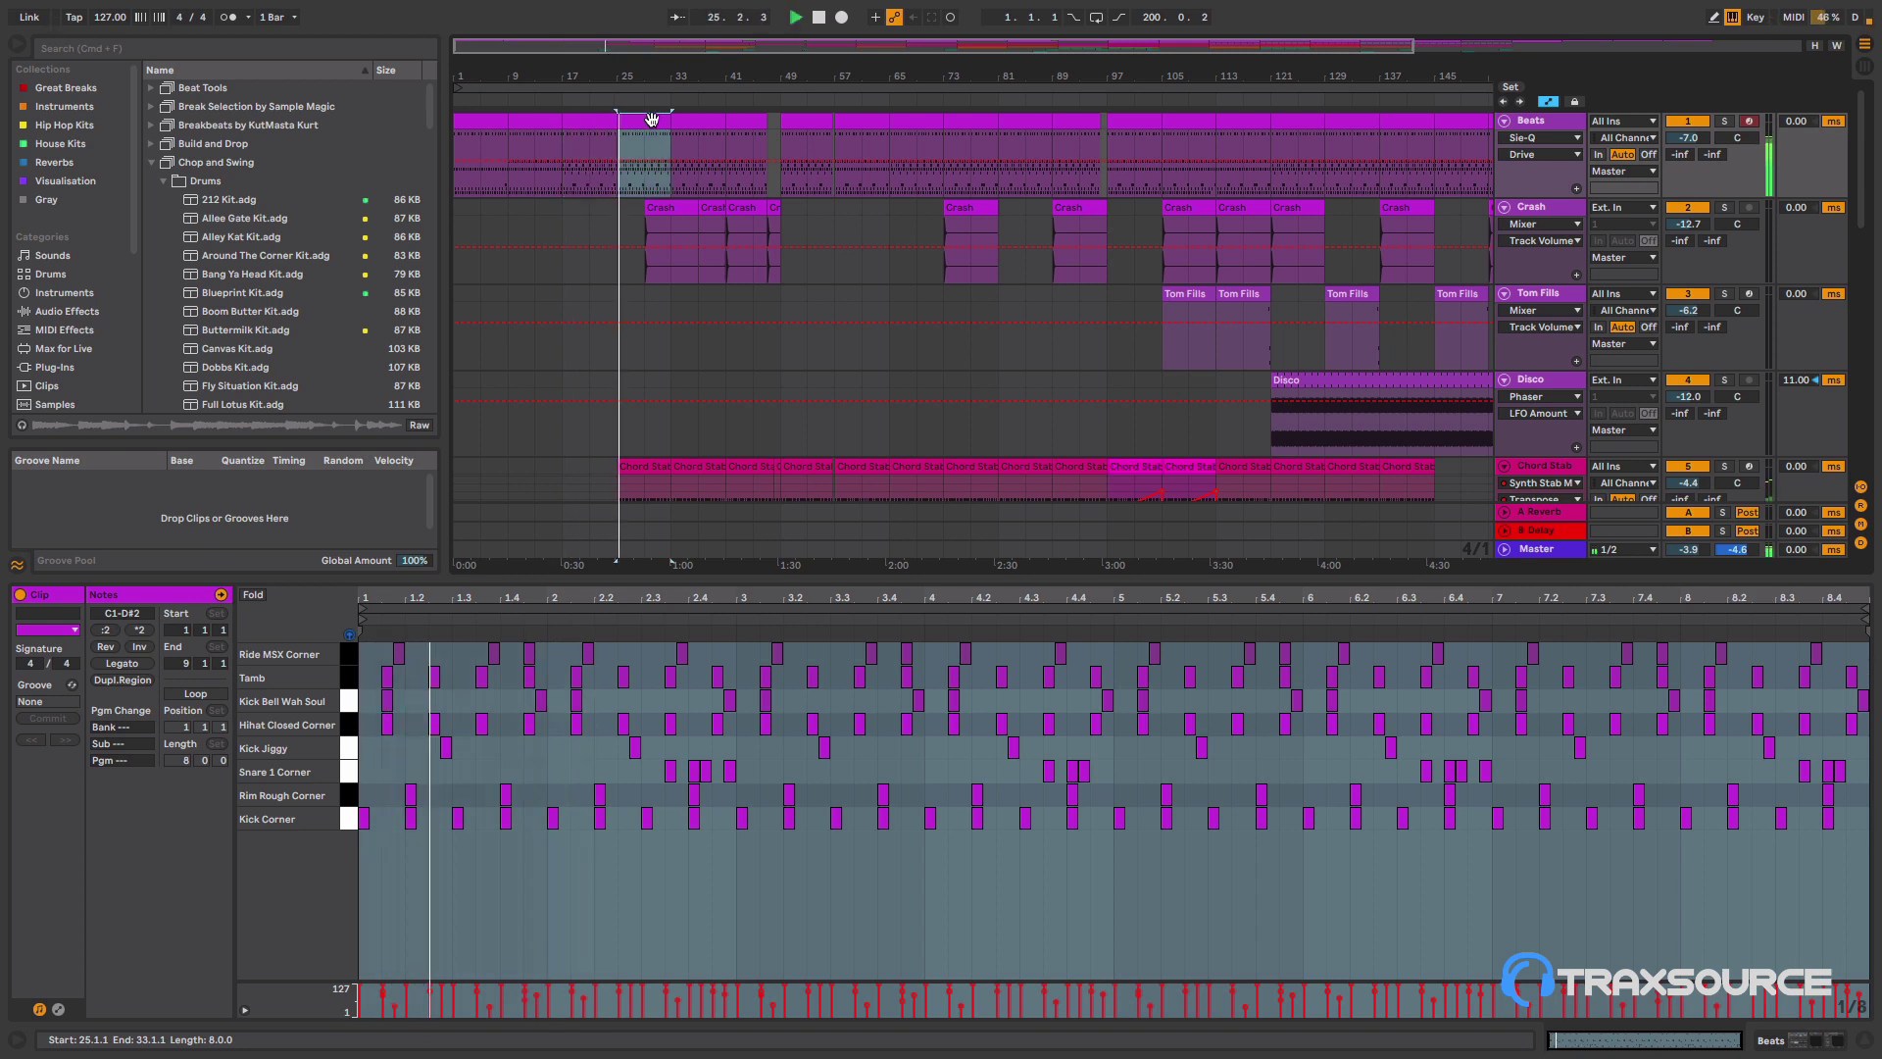
key(space)
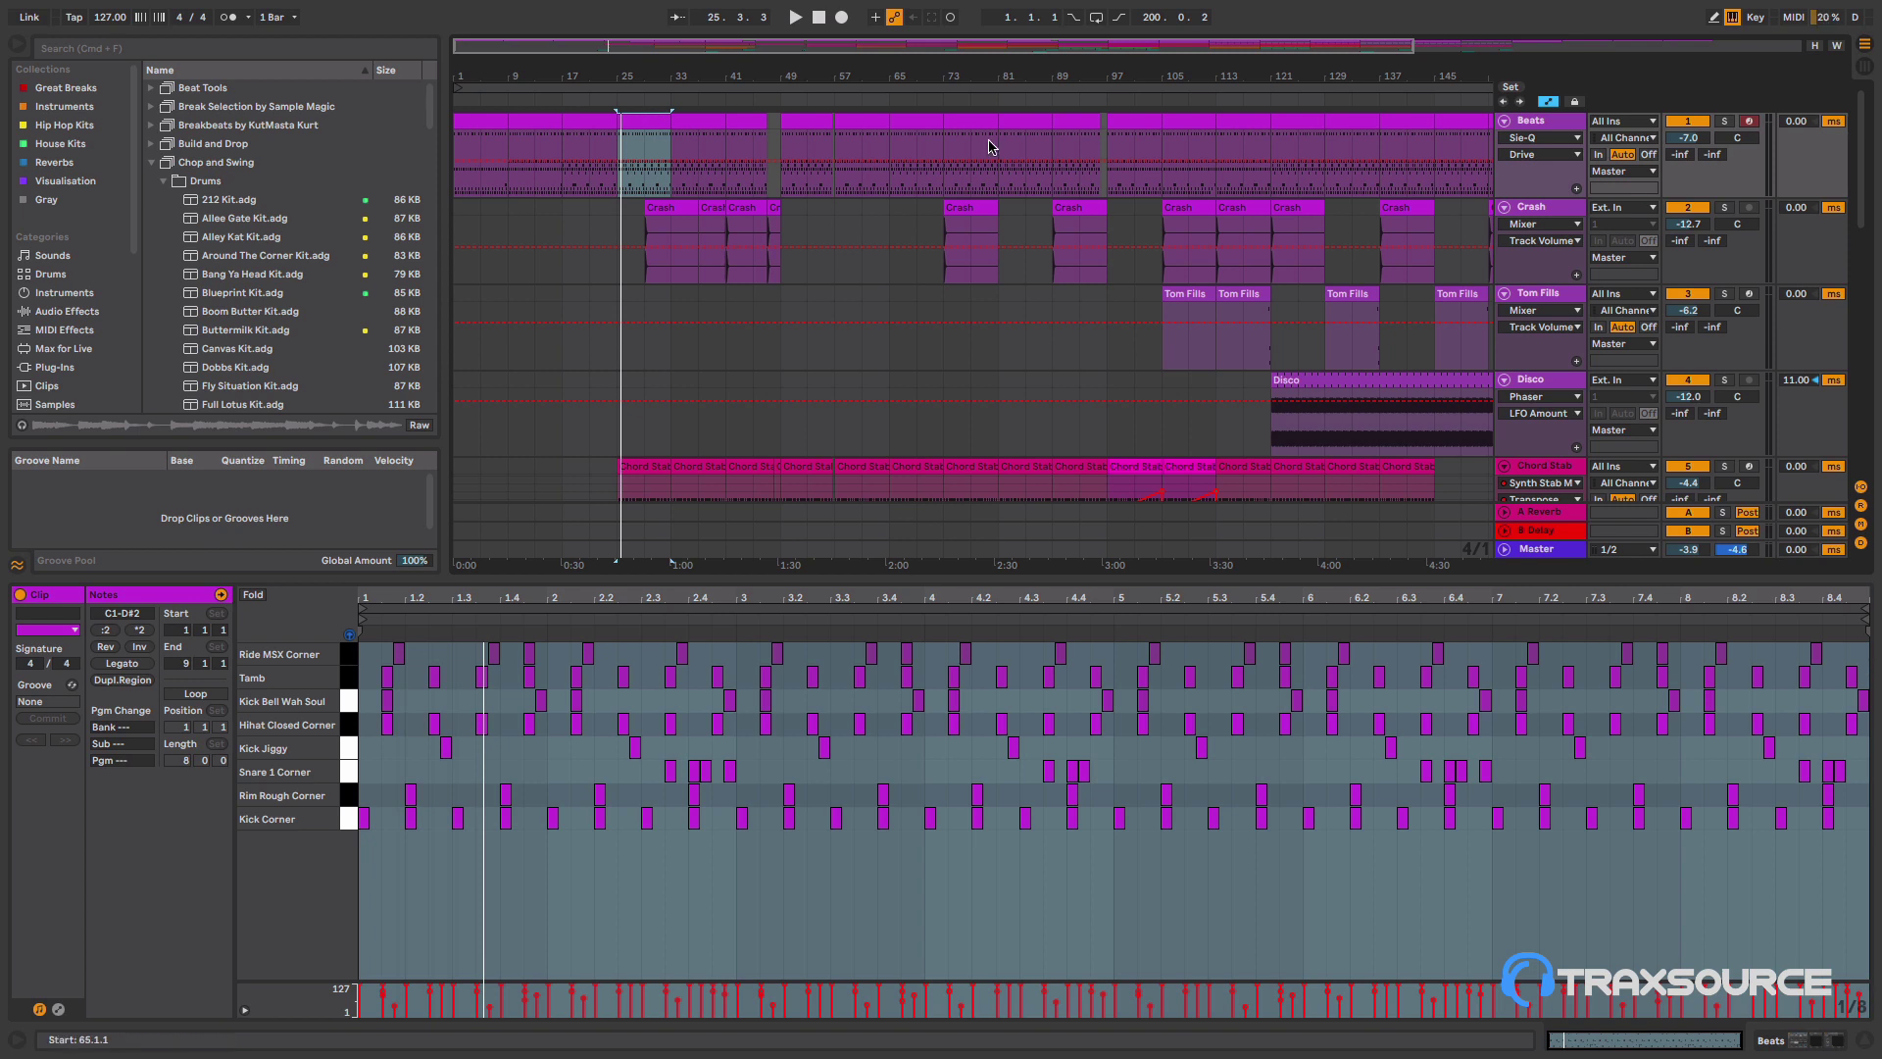
- Display the RX950 Filter automation on the Beats track
click(1538, 121)
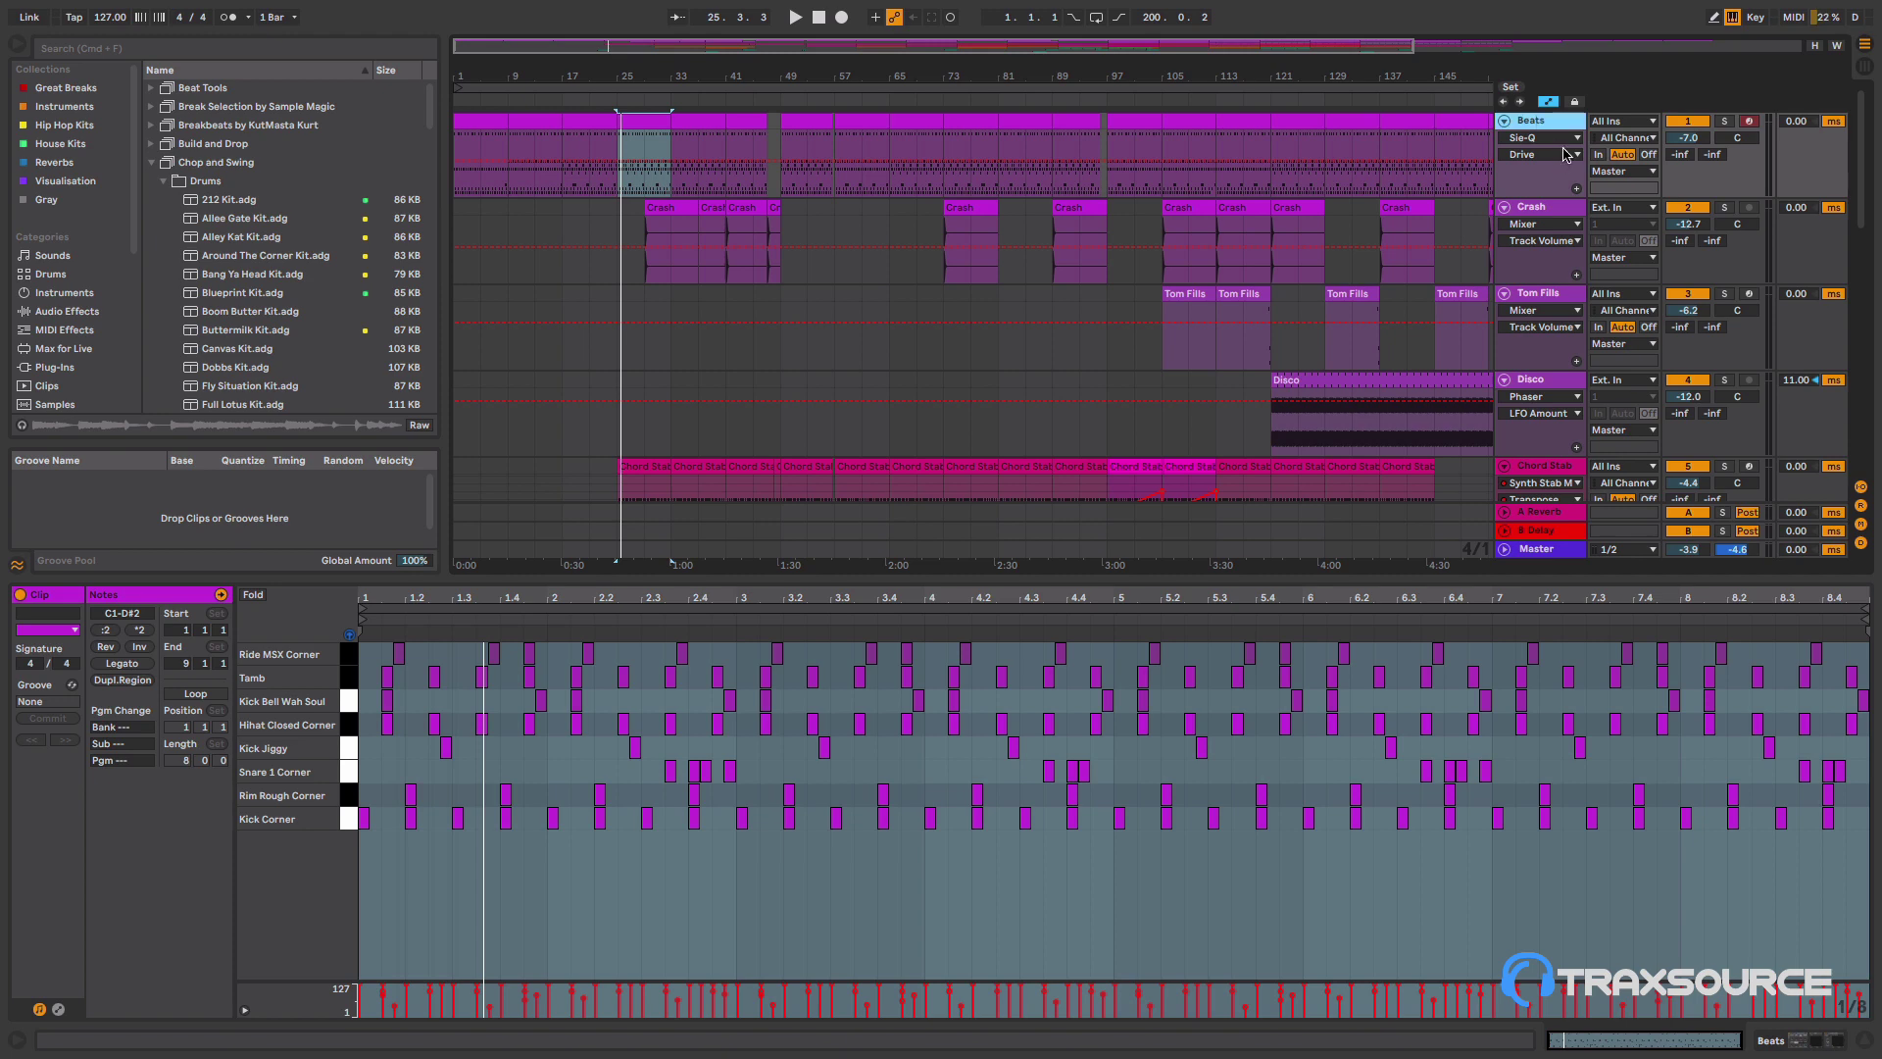
click(1563, 138)
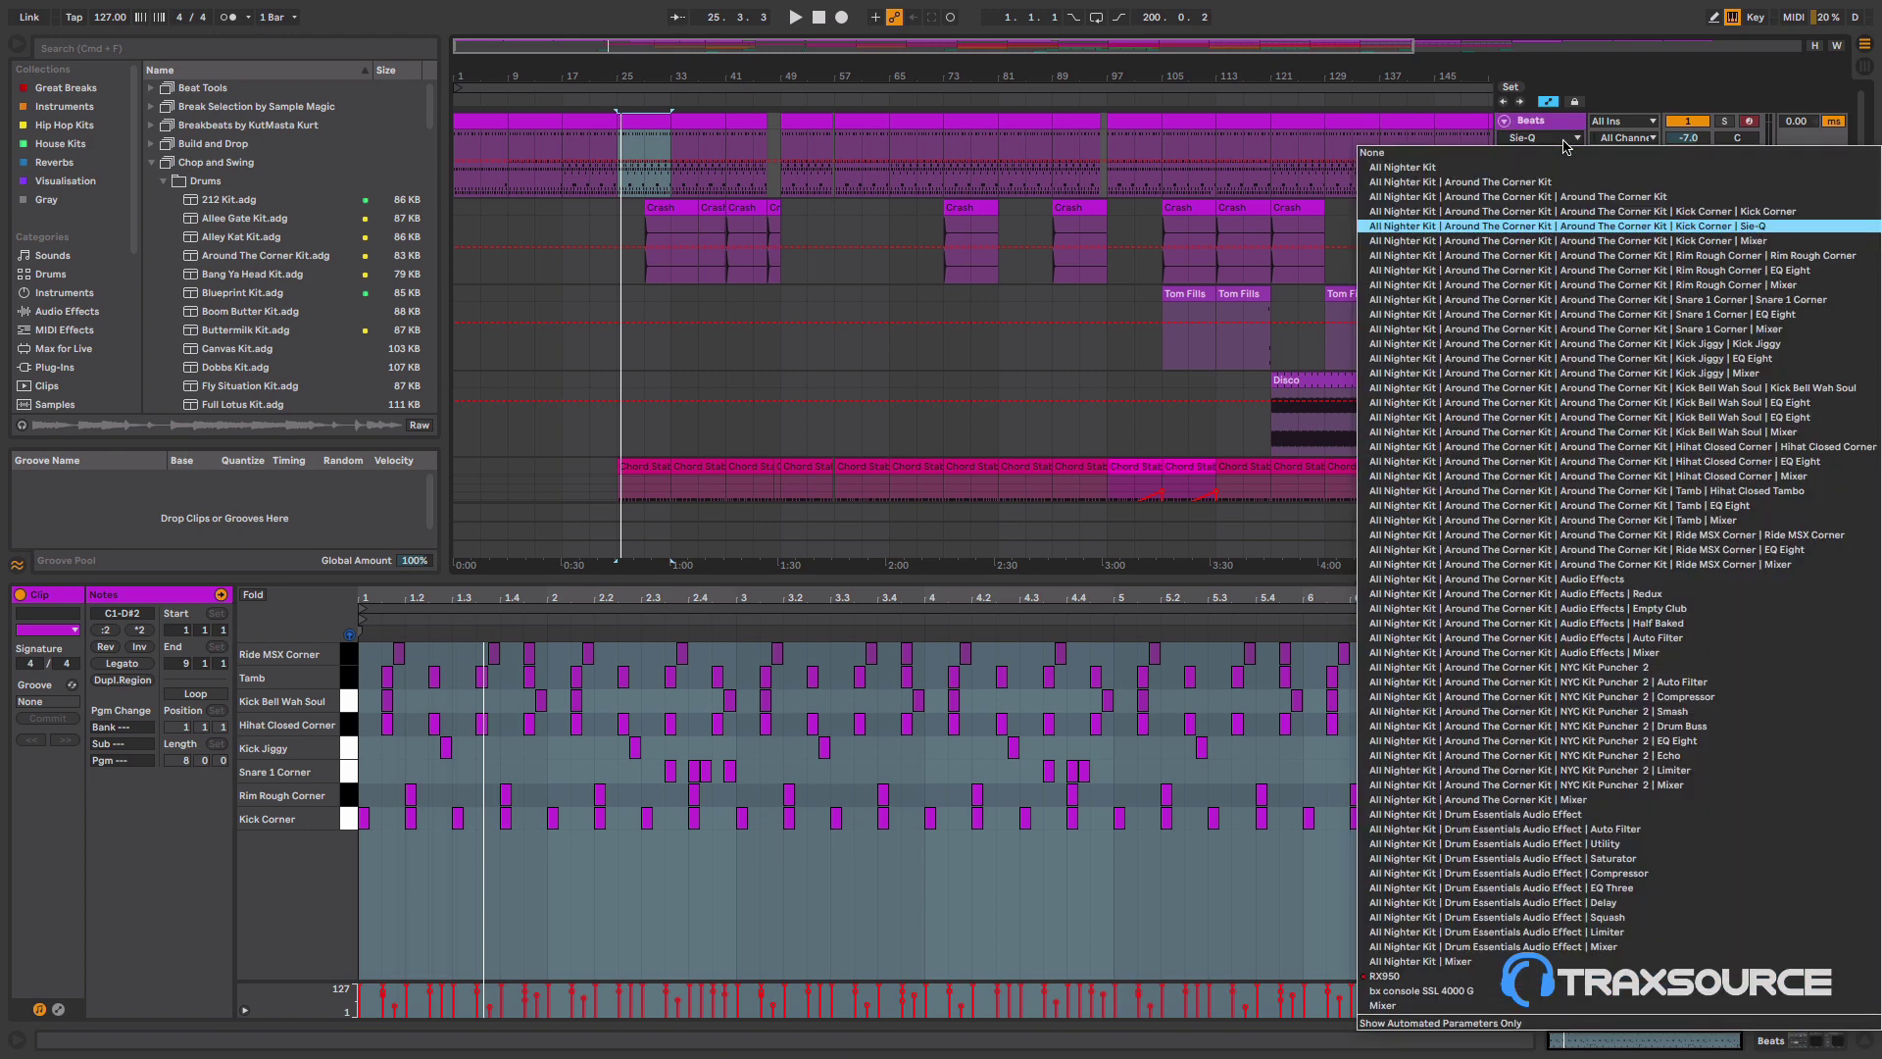
click(1387, 975)
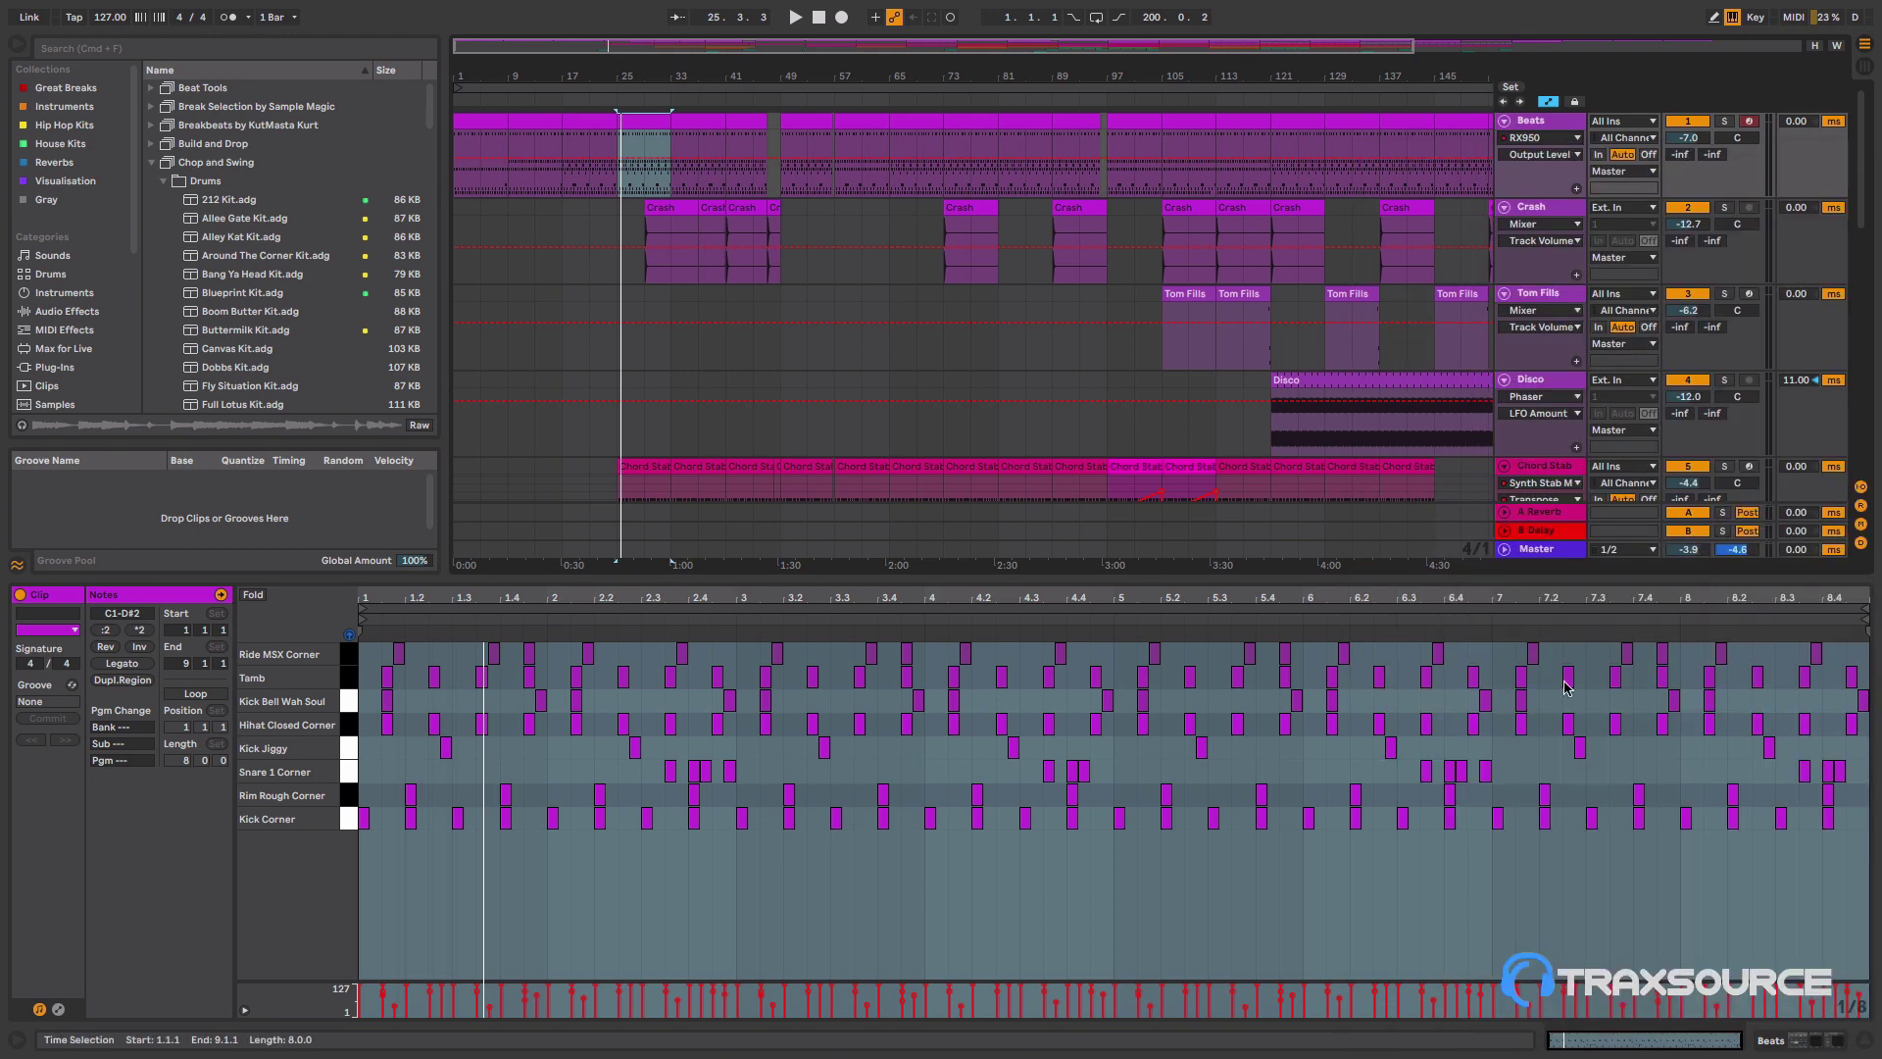
click(1539, 155)
click(1535, 213)
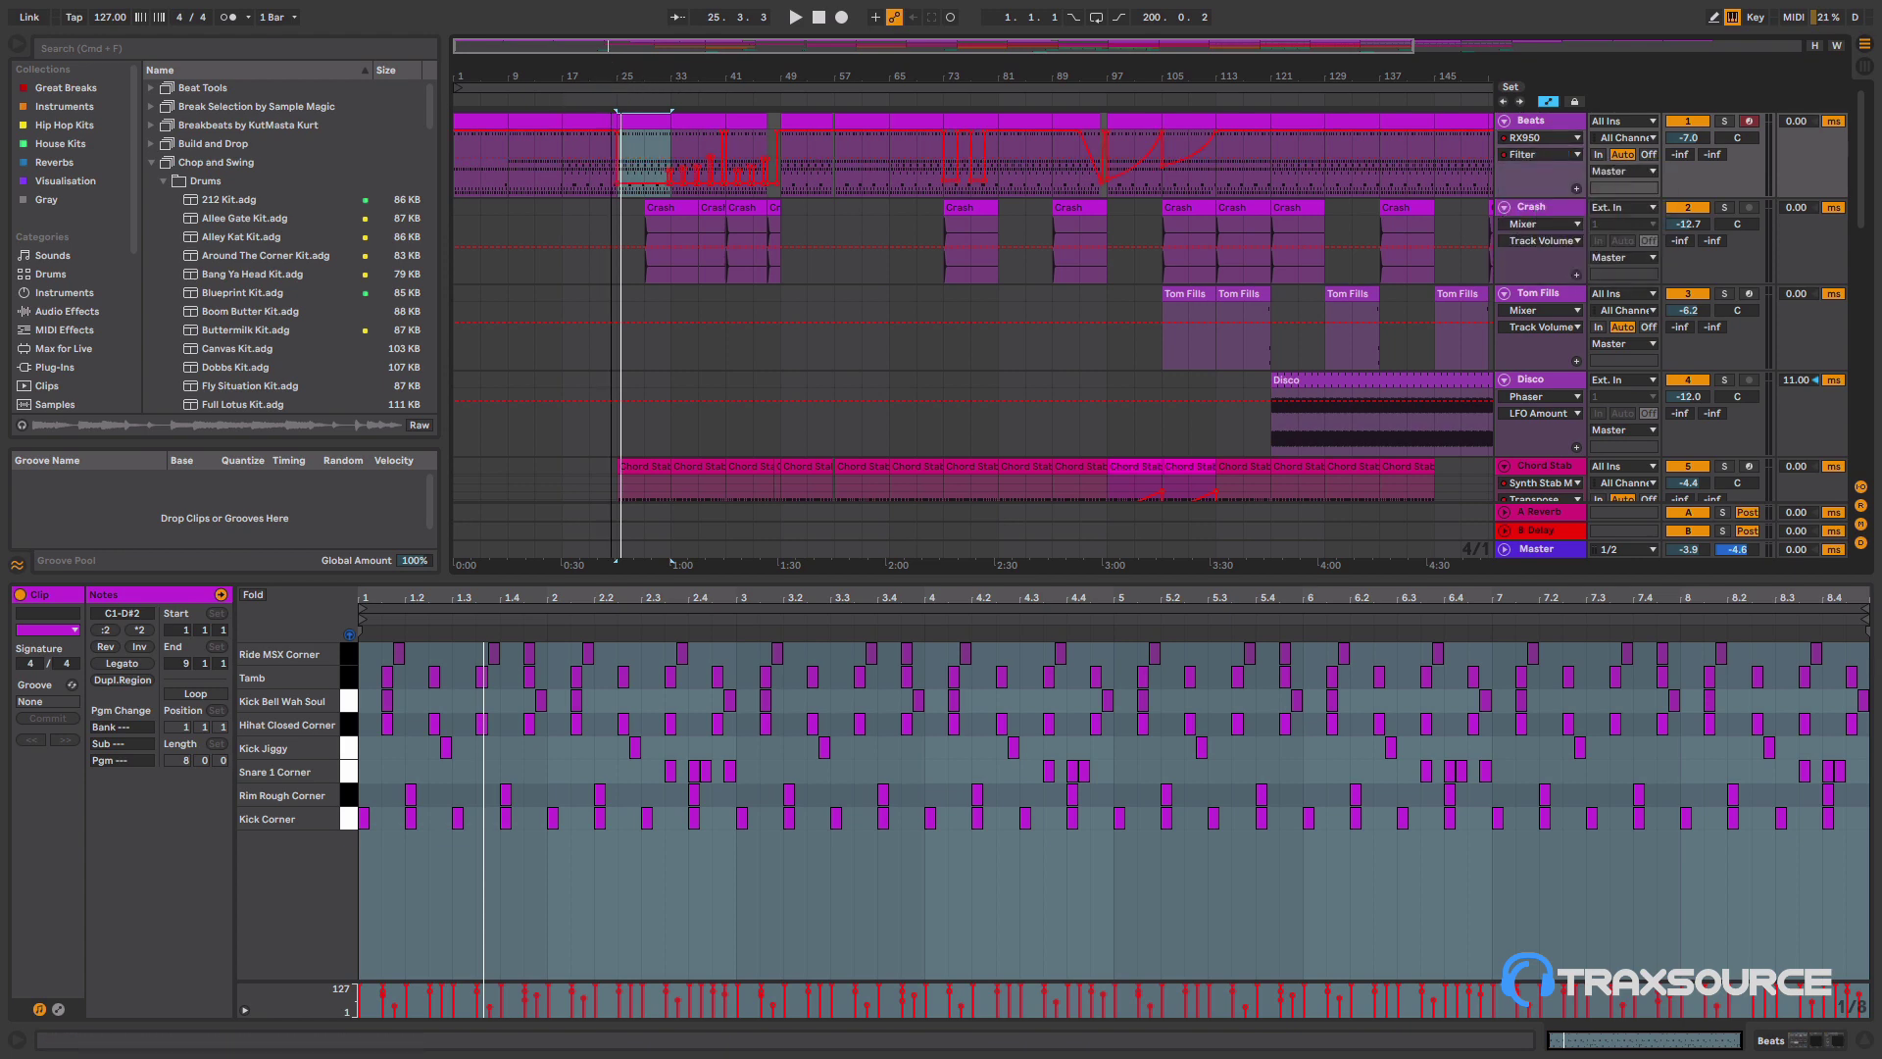
- Open the RX950 plug-in on the Beats track and place its window below the Beats automation around bar 25
drag(610, 80, 677, 147)
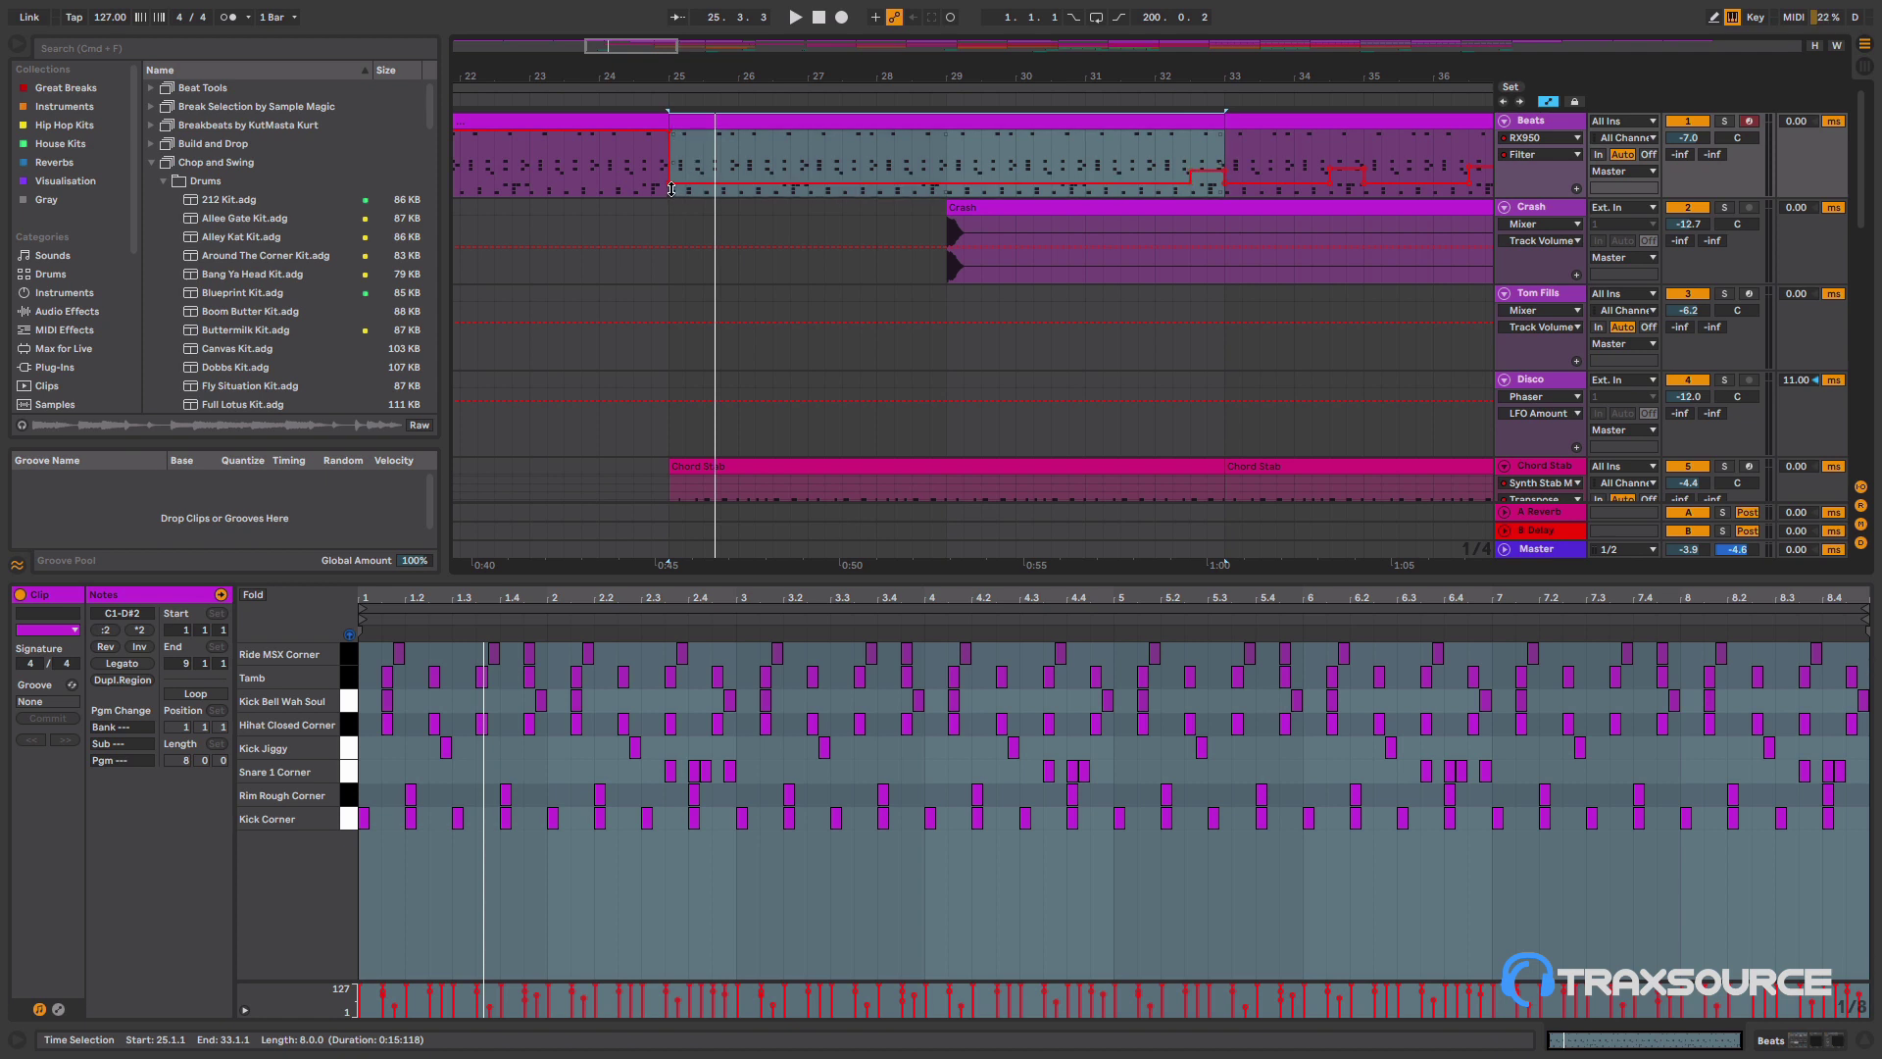
key(shift+Tab)
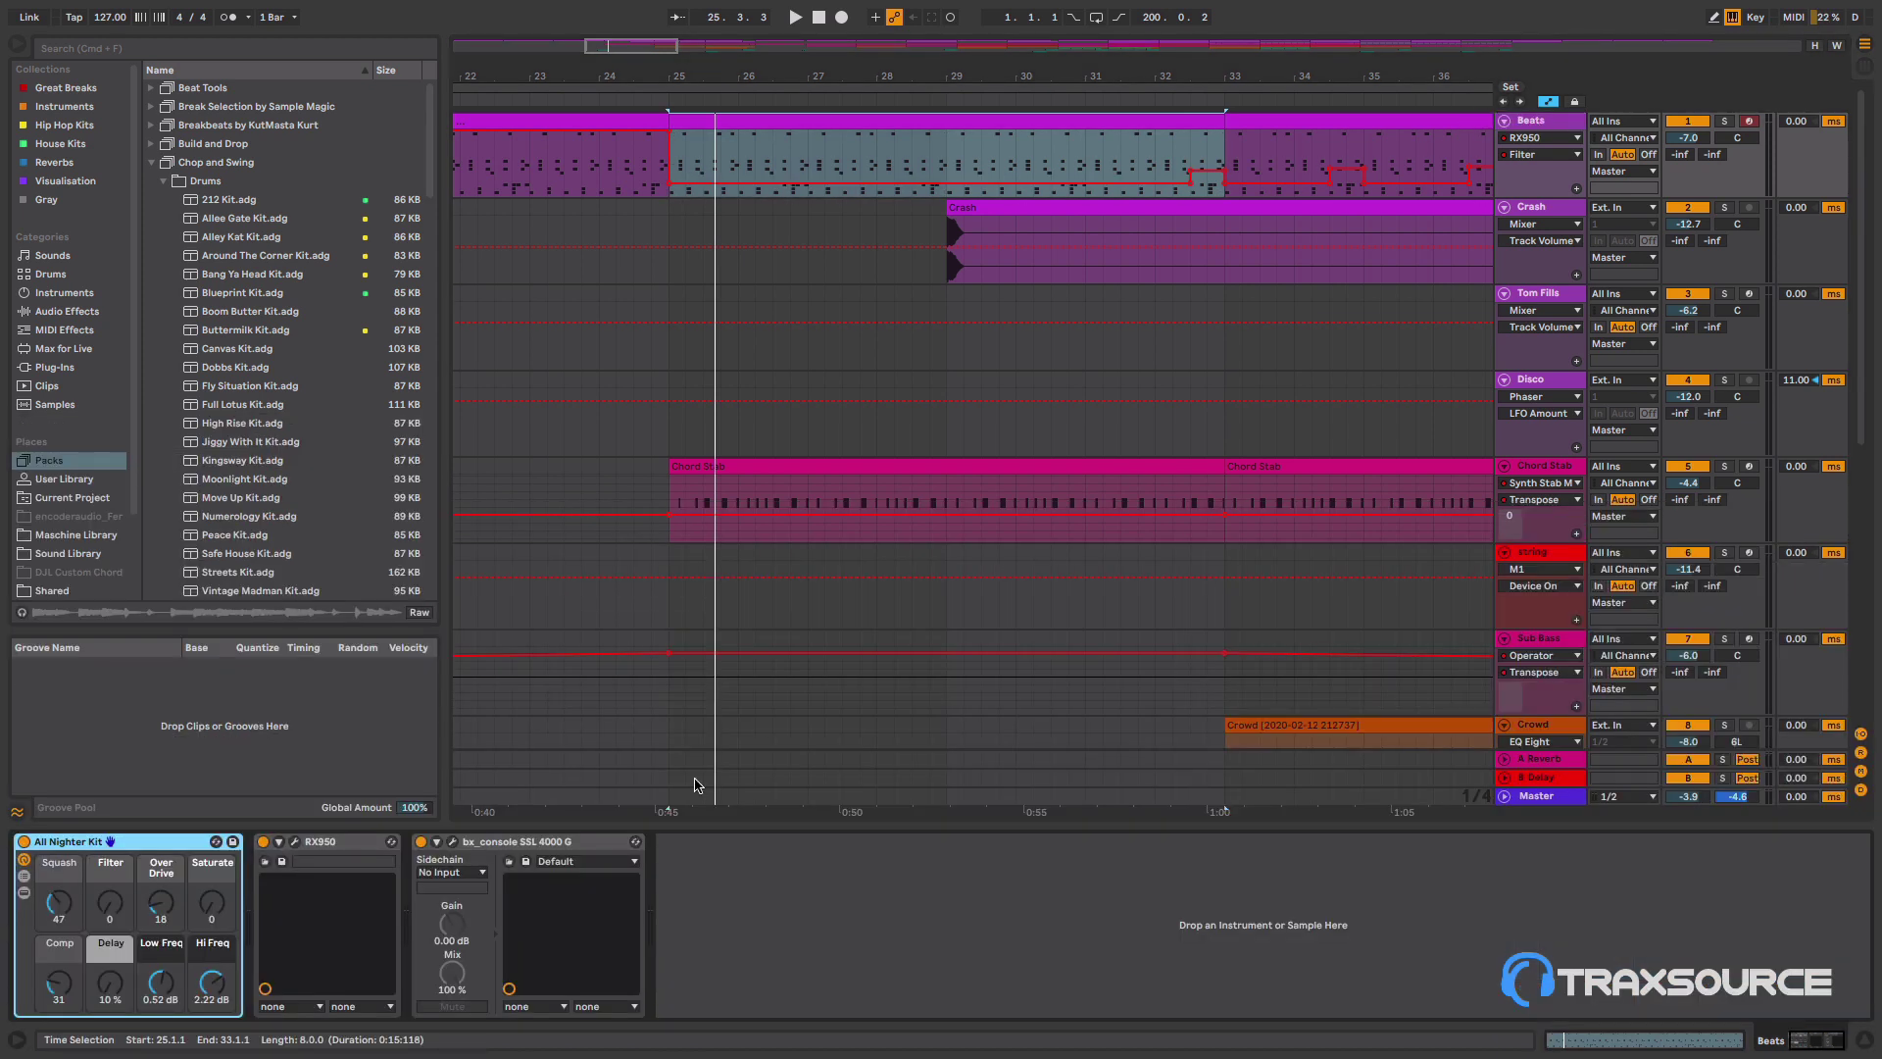
click(295, 843)
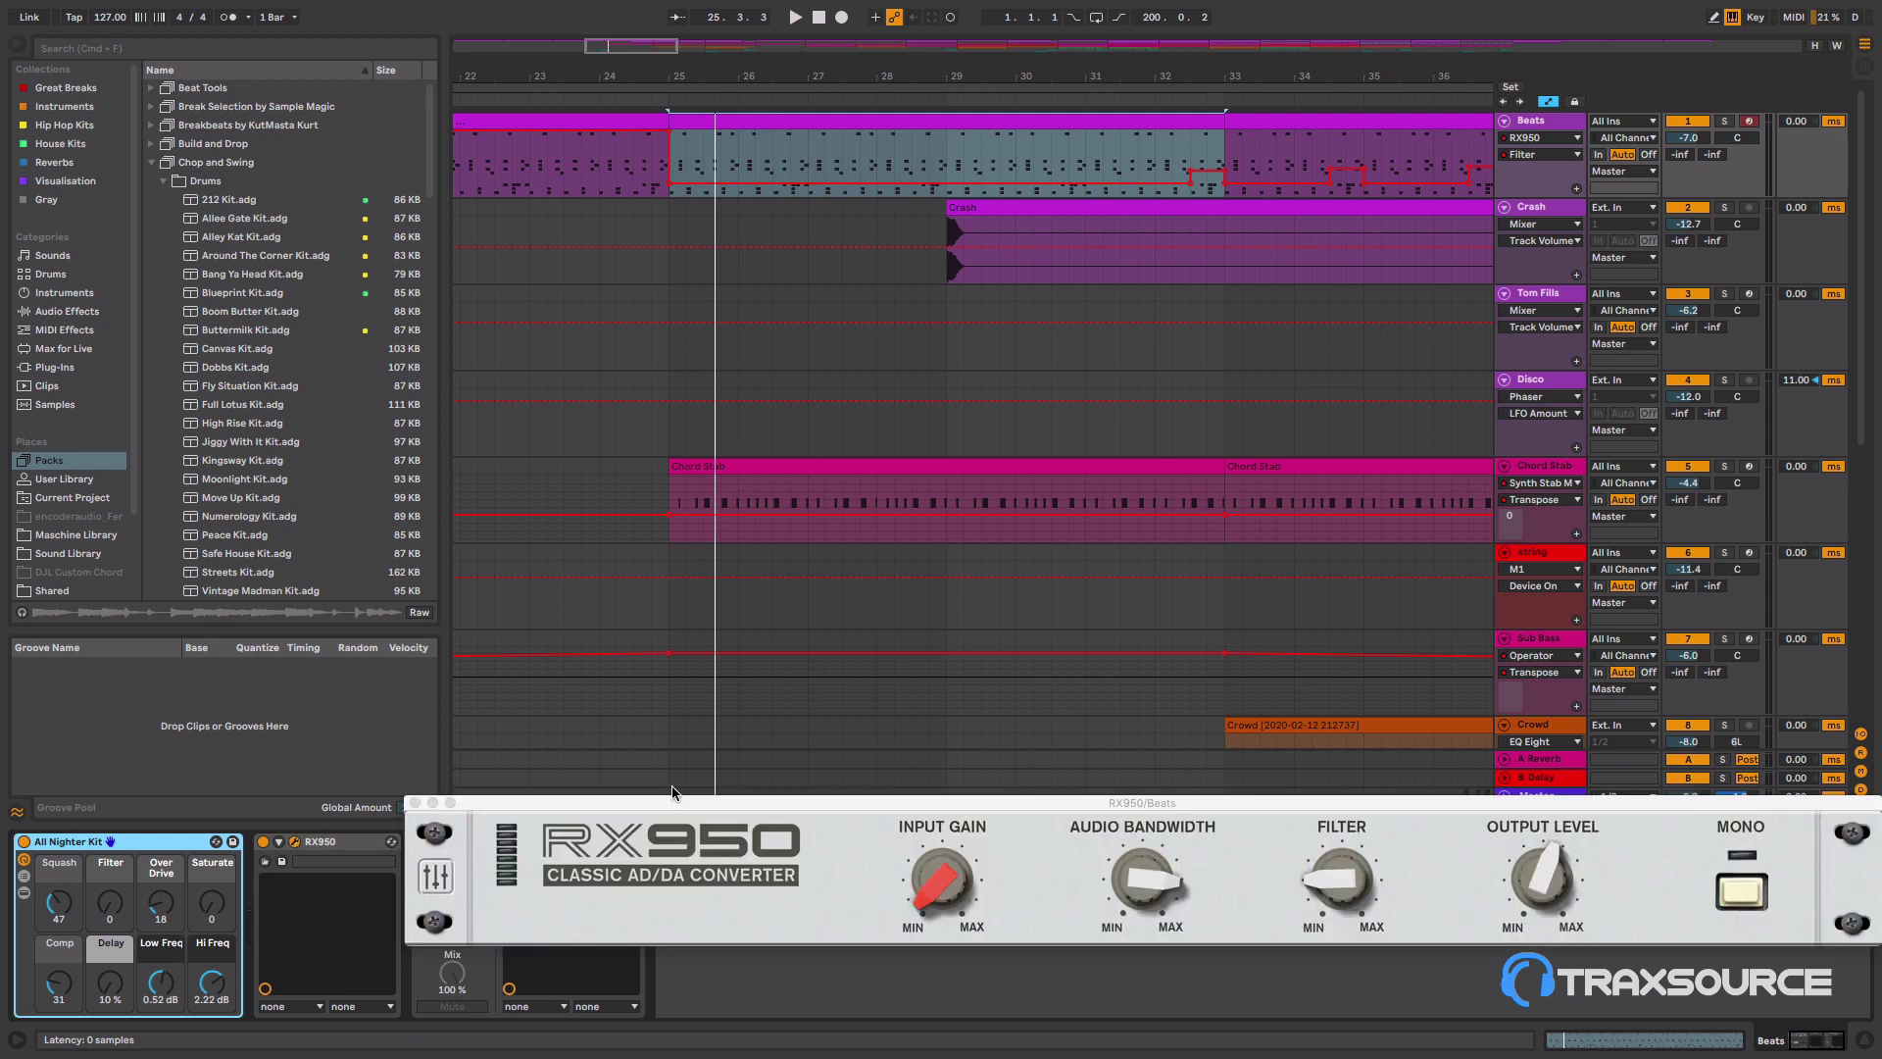
drag(760, 796, 520, 424)
drag(452, 282, 513, 313)
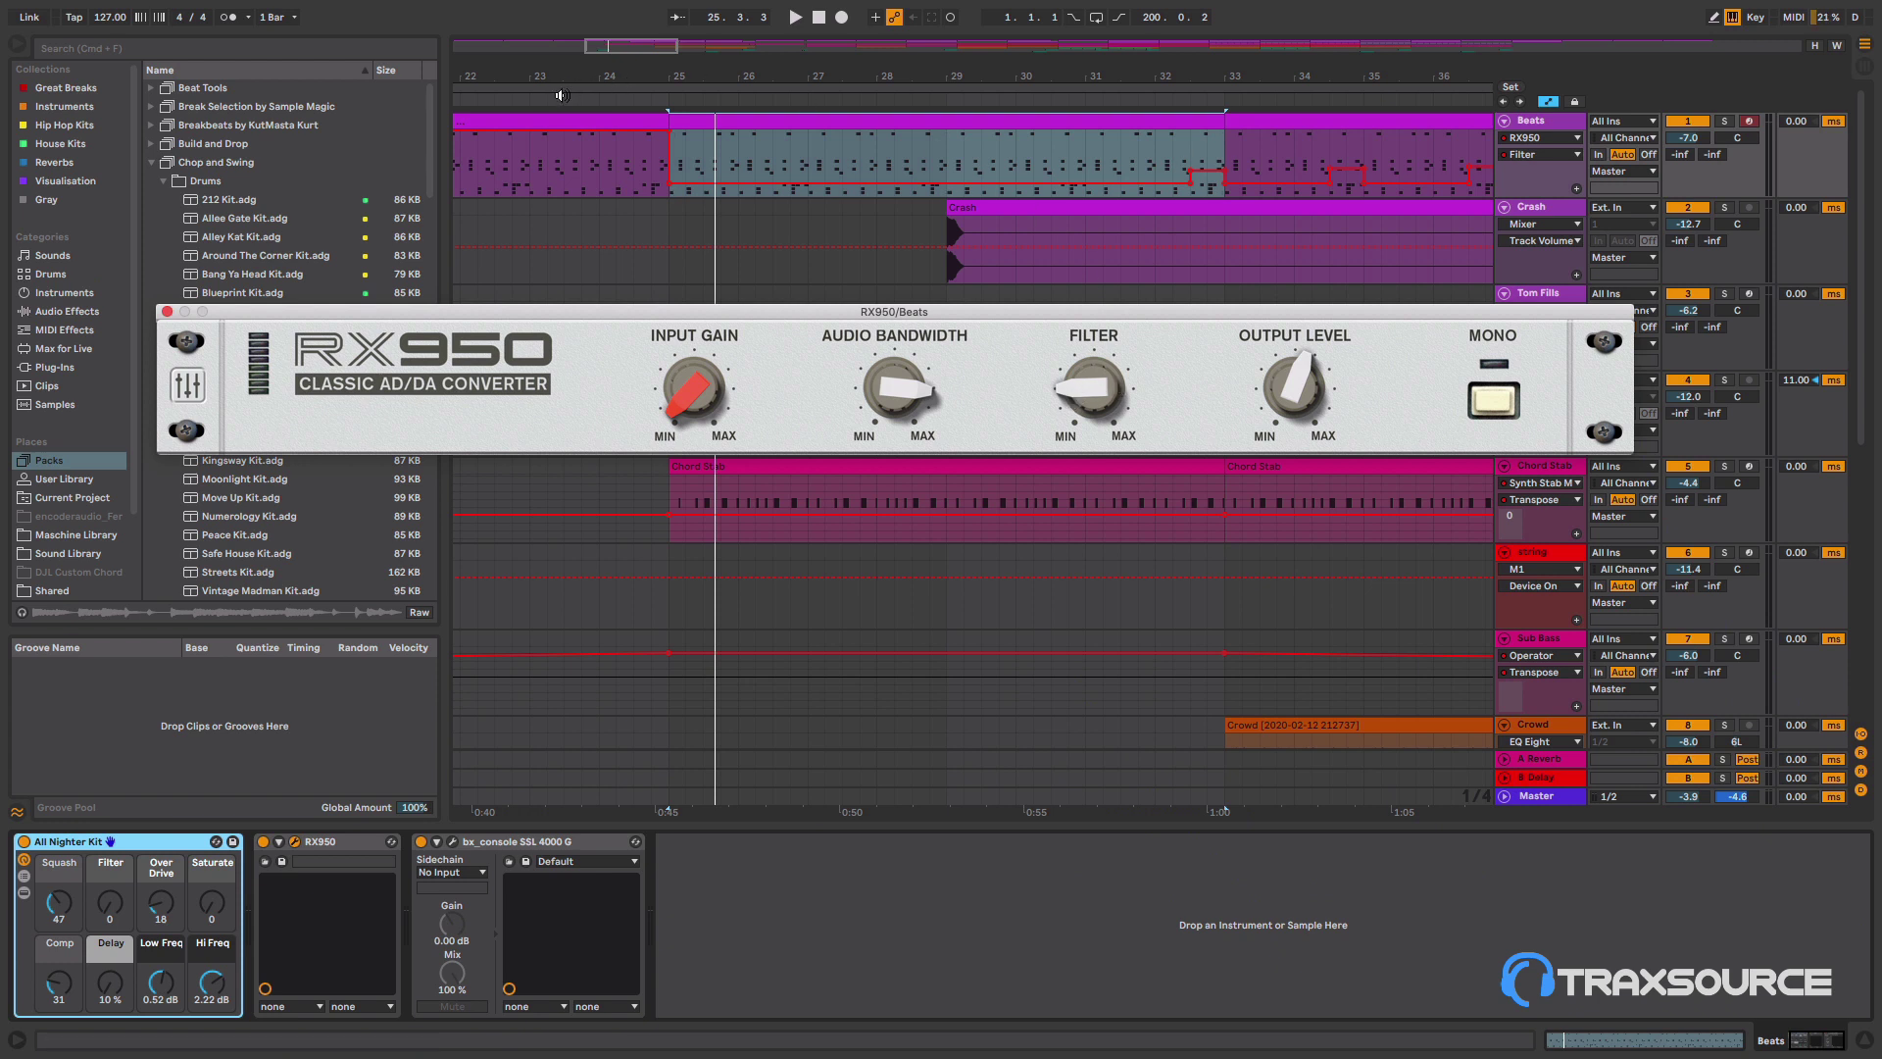
- Play the Beats from bar 25, examine the RX950 filter automation up to about bar 48, and close the plug-in window
click(561, 95)
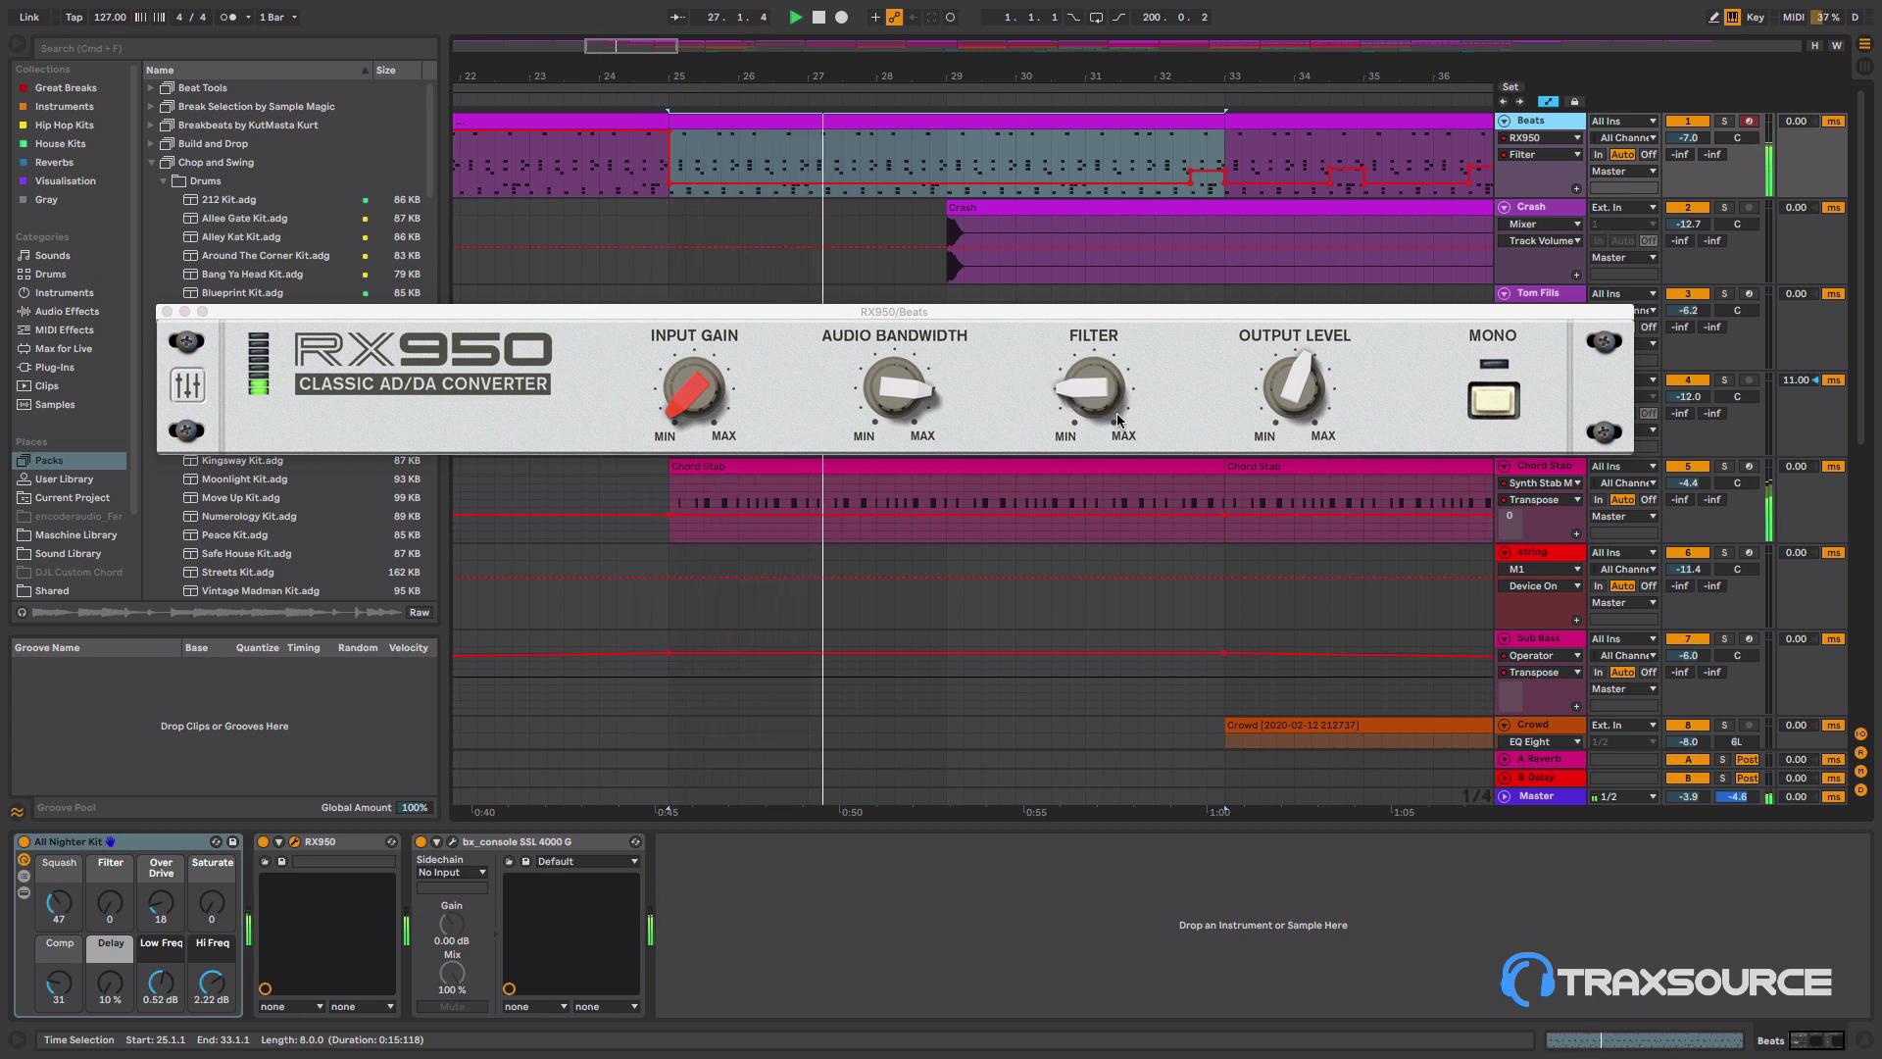
drag(1215, 186, 1191, 176)
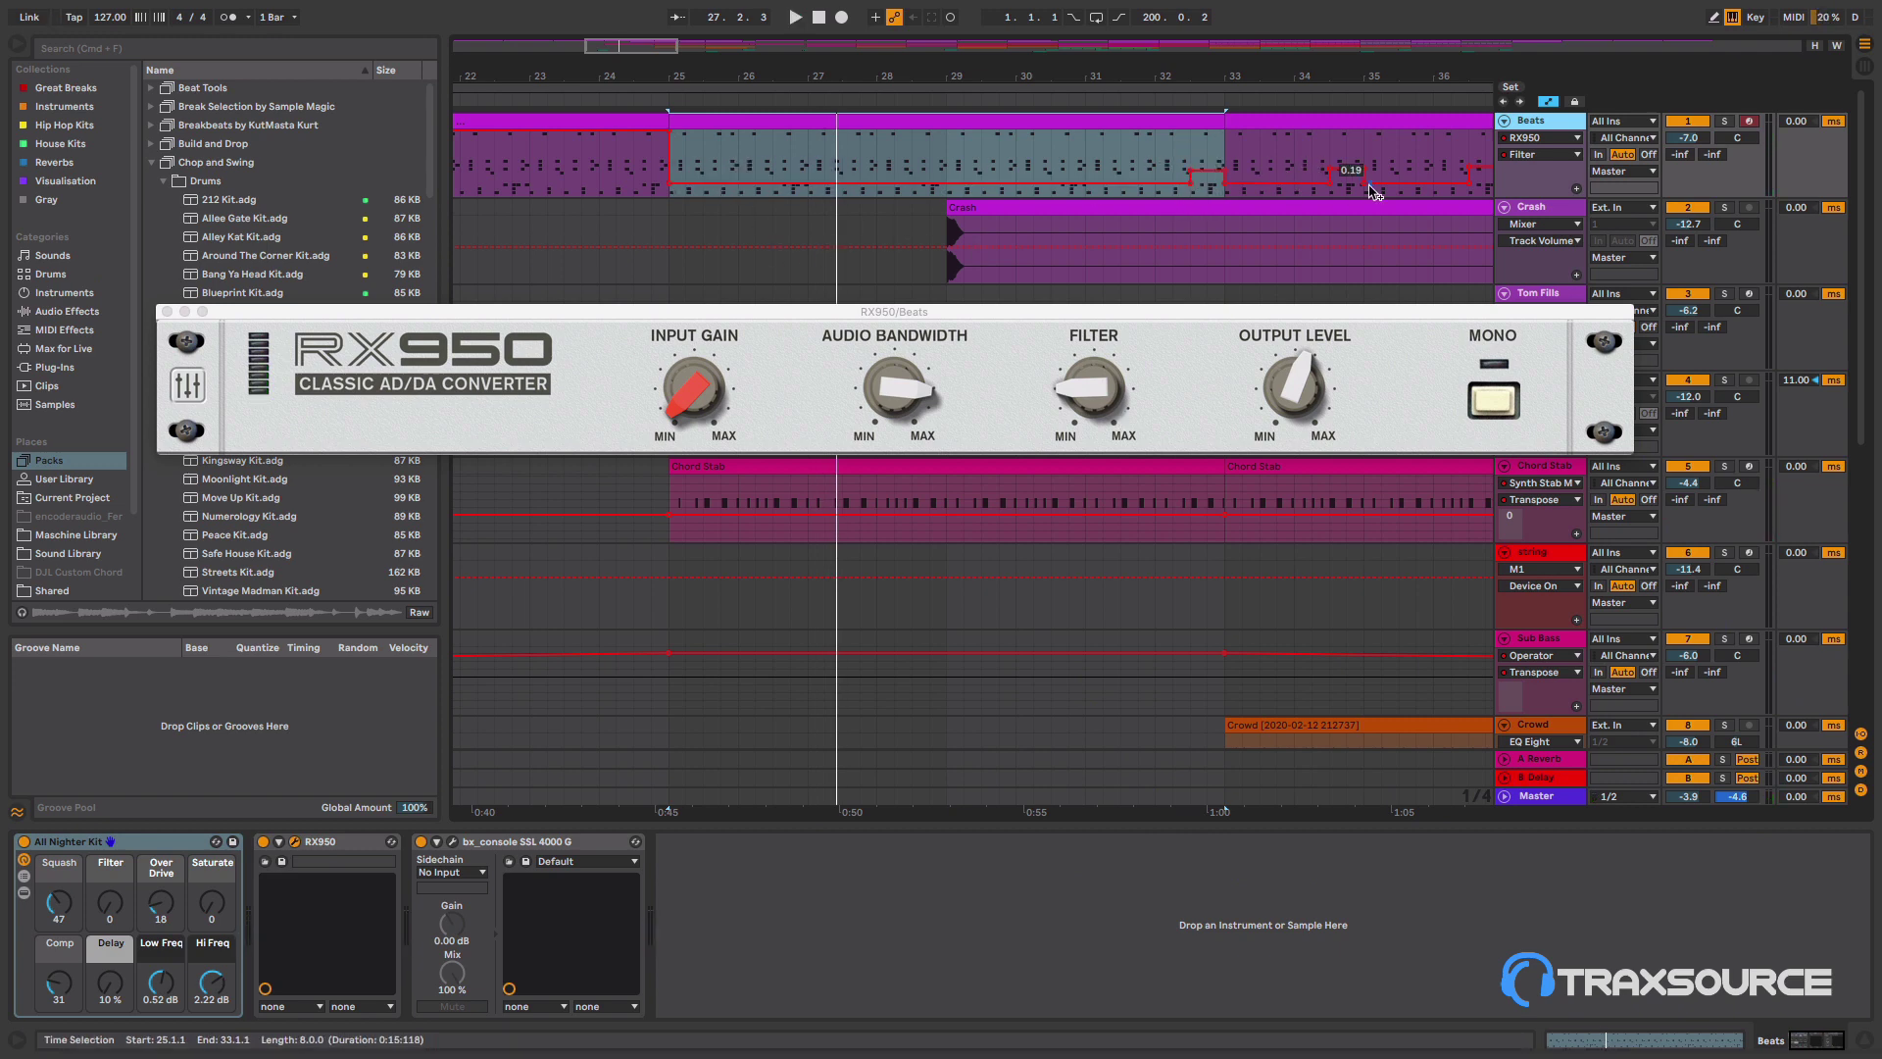
drag(984, 77, 886, 33)
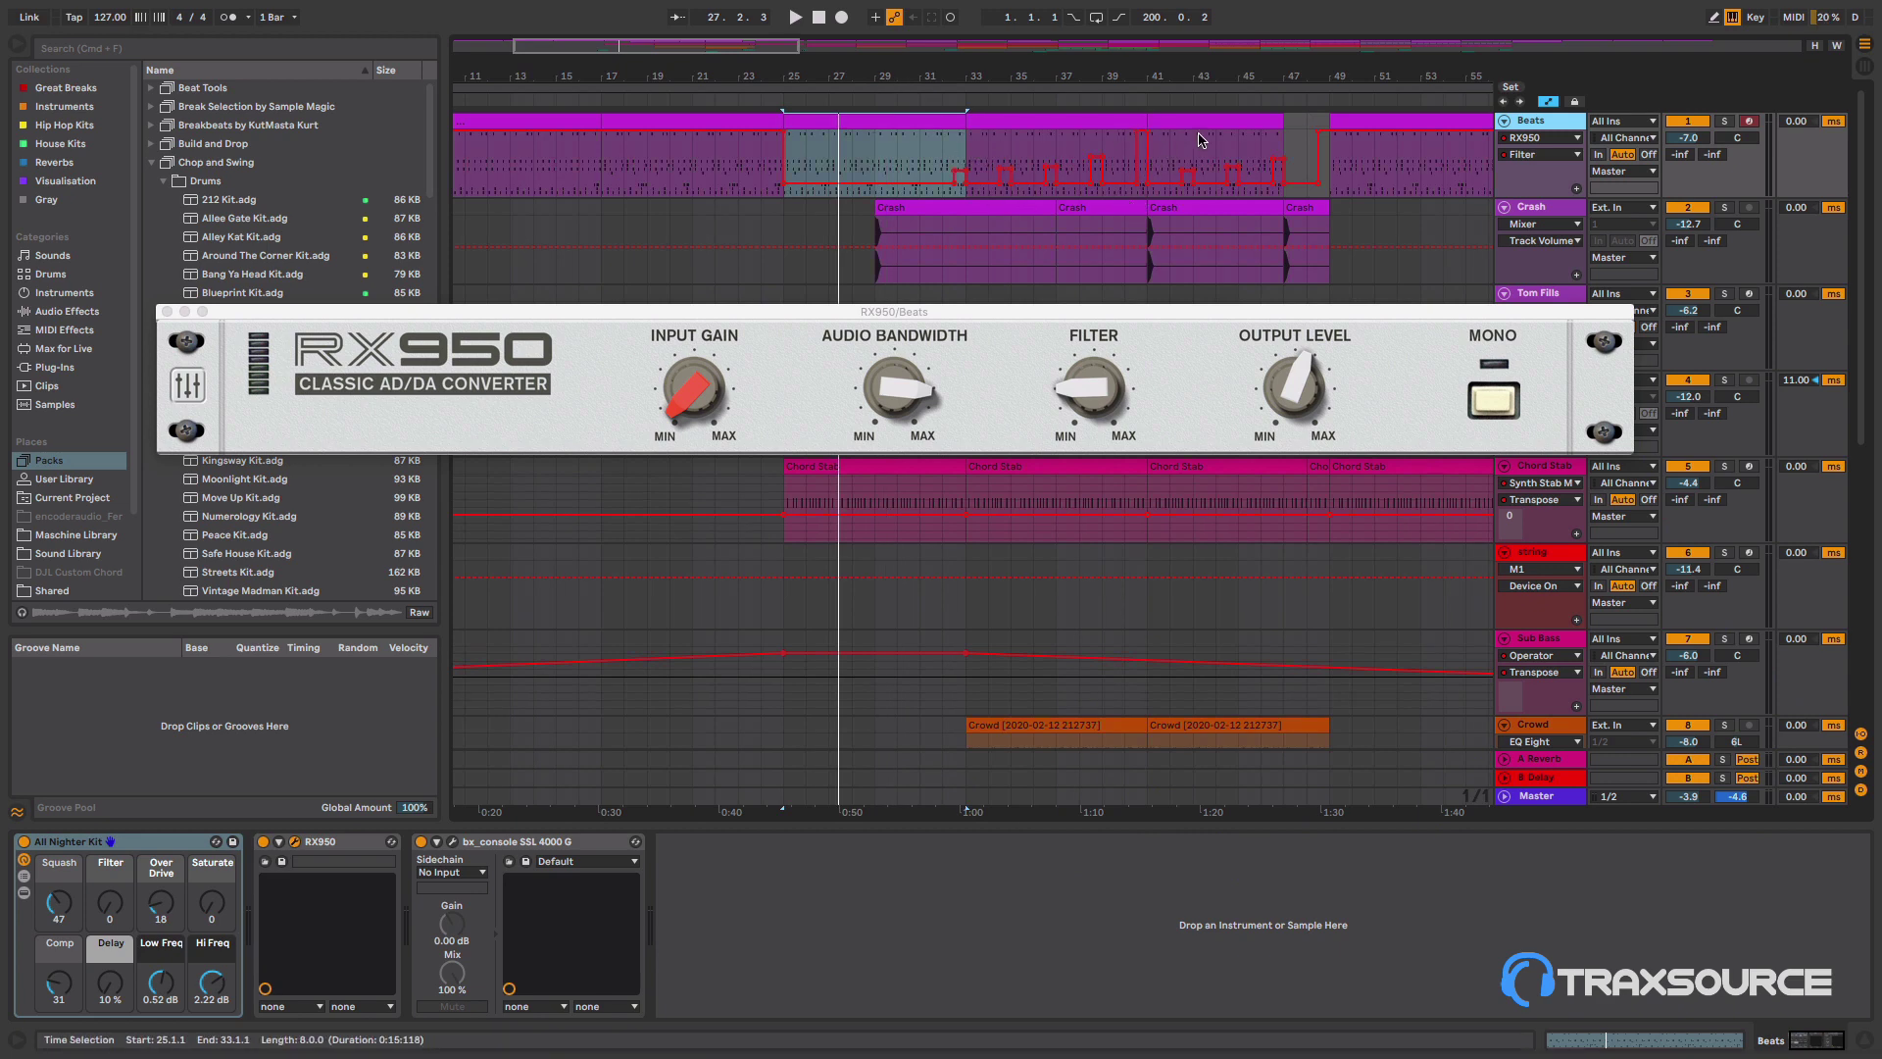
click(167, 311)
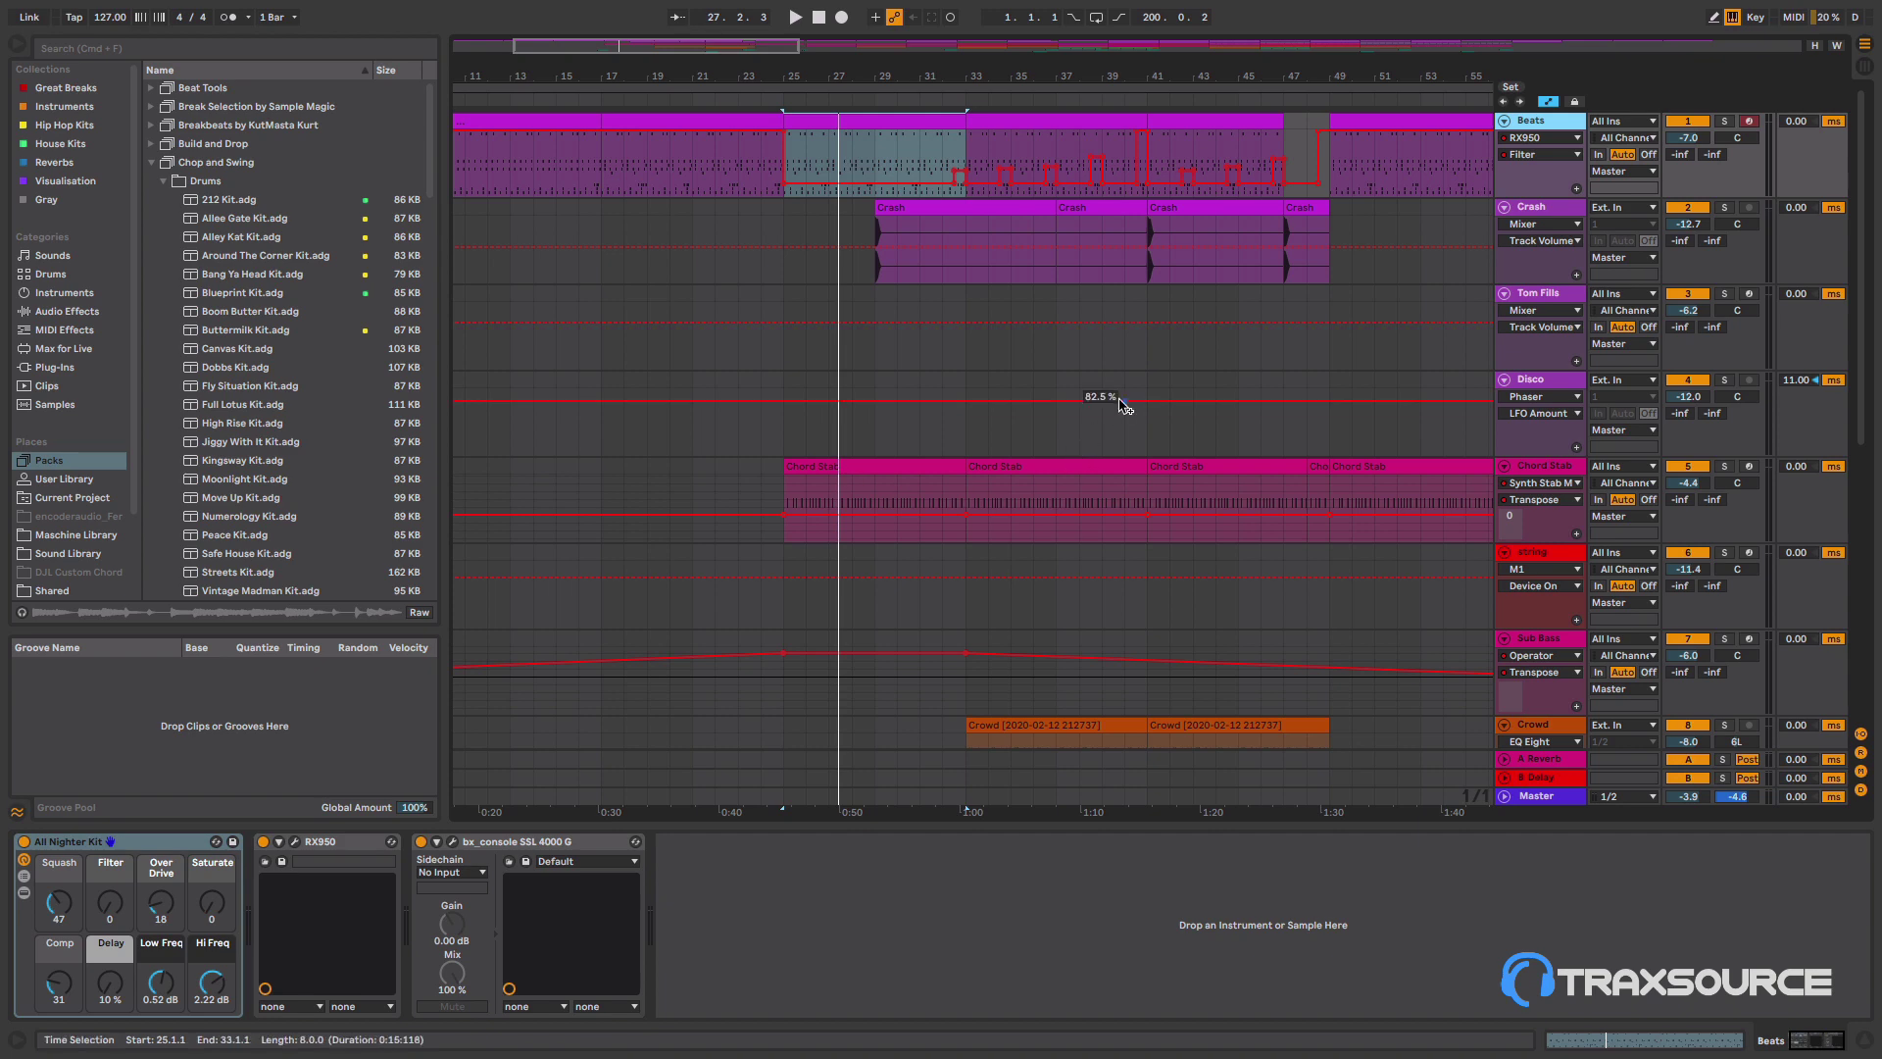
- Select the Champion Sound track to show its effects, and select its vocal clip at bar 24
scroll(1124, 405, down, 6)
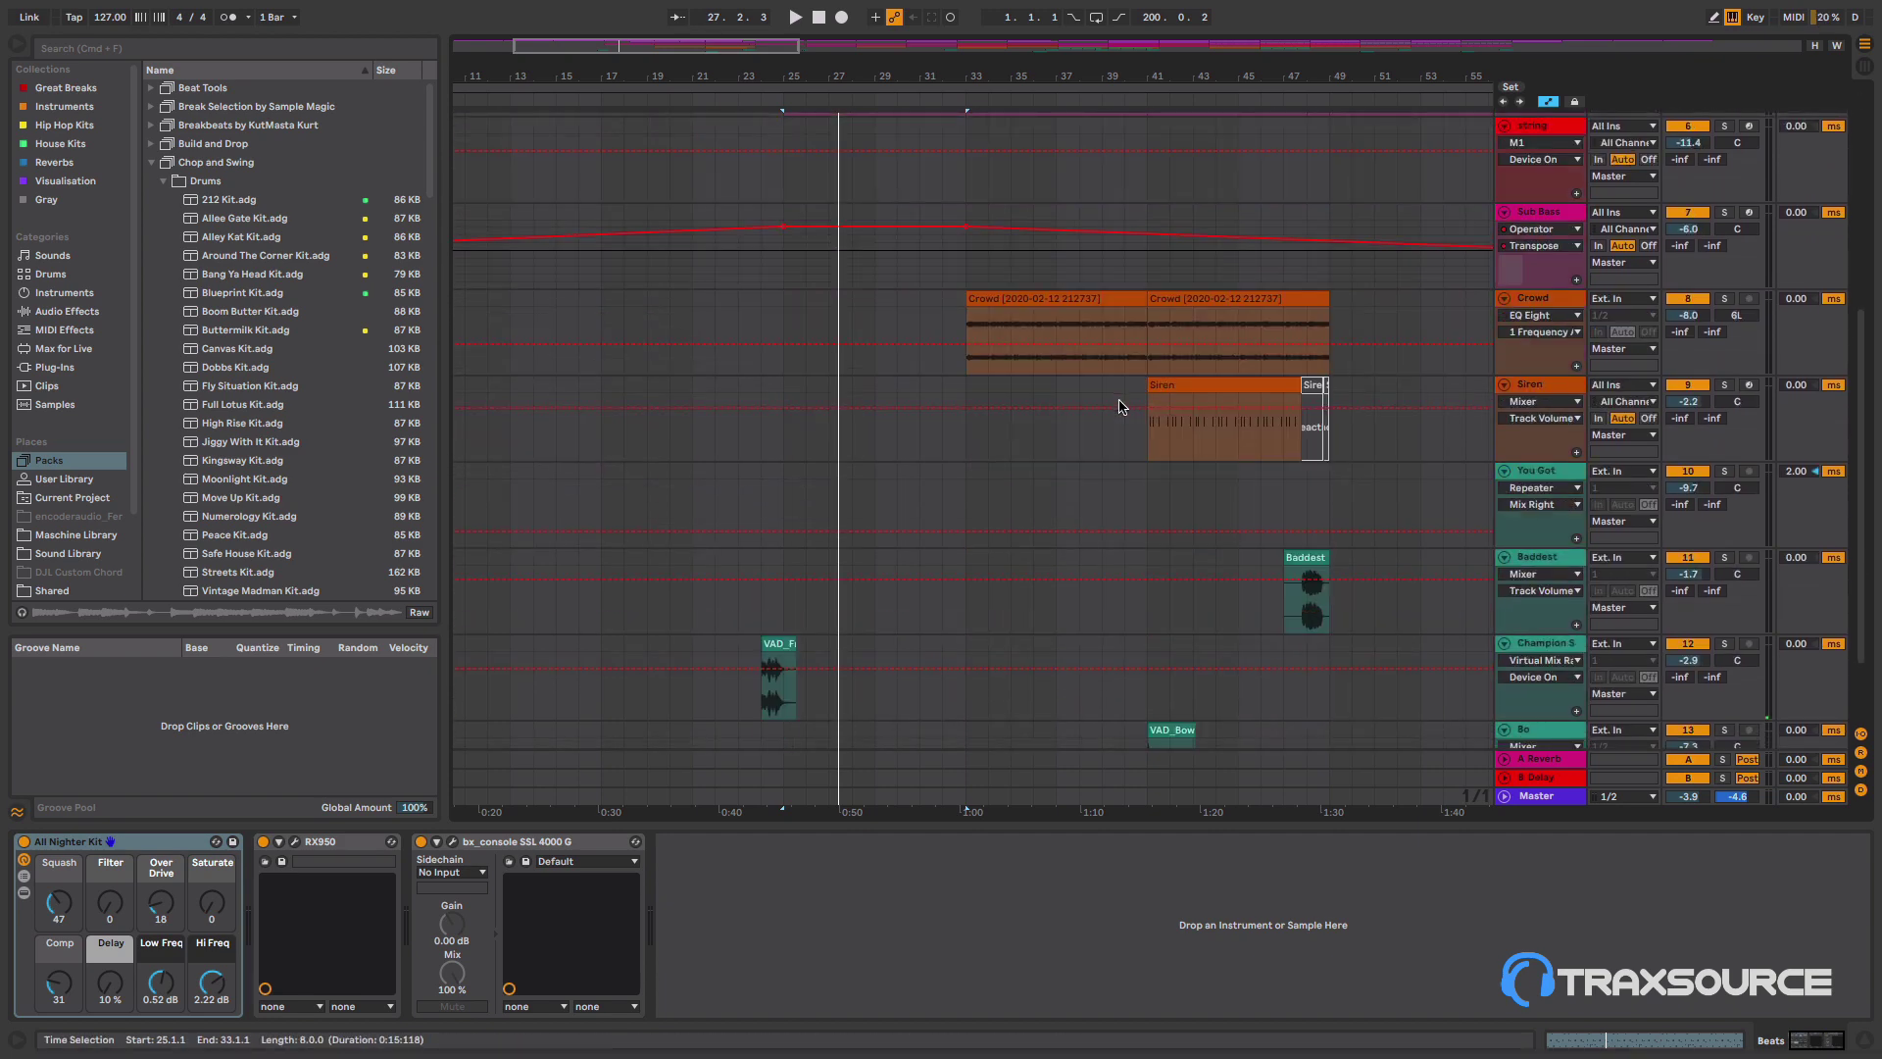
click(1542, 648)
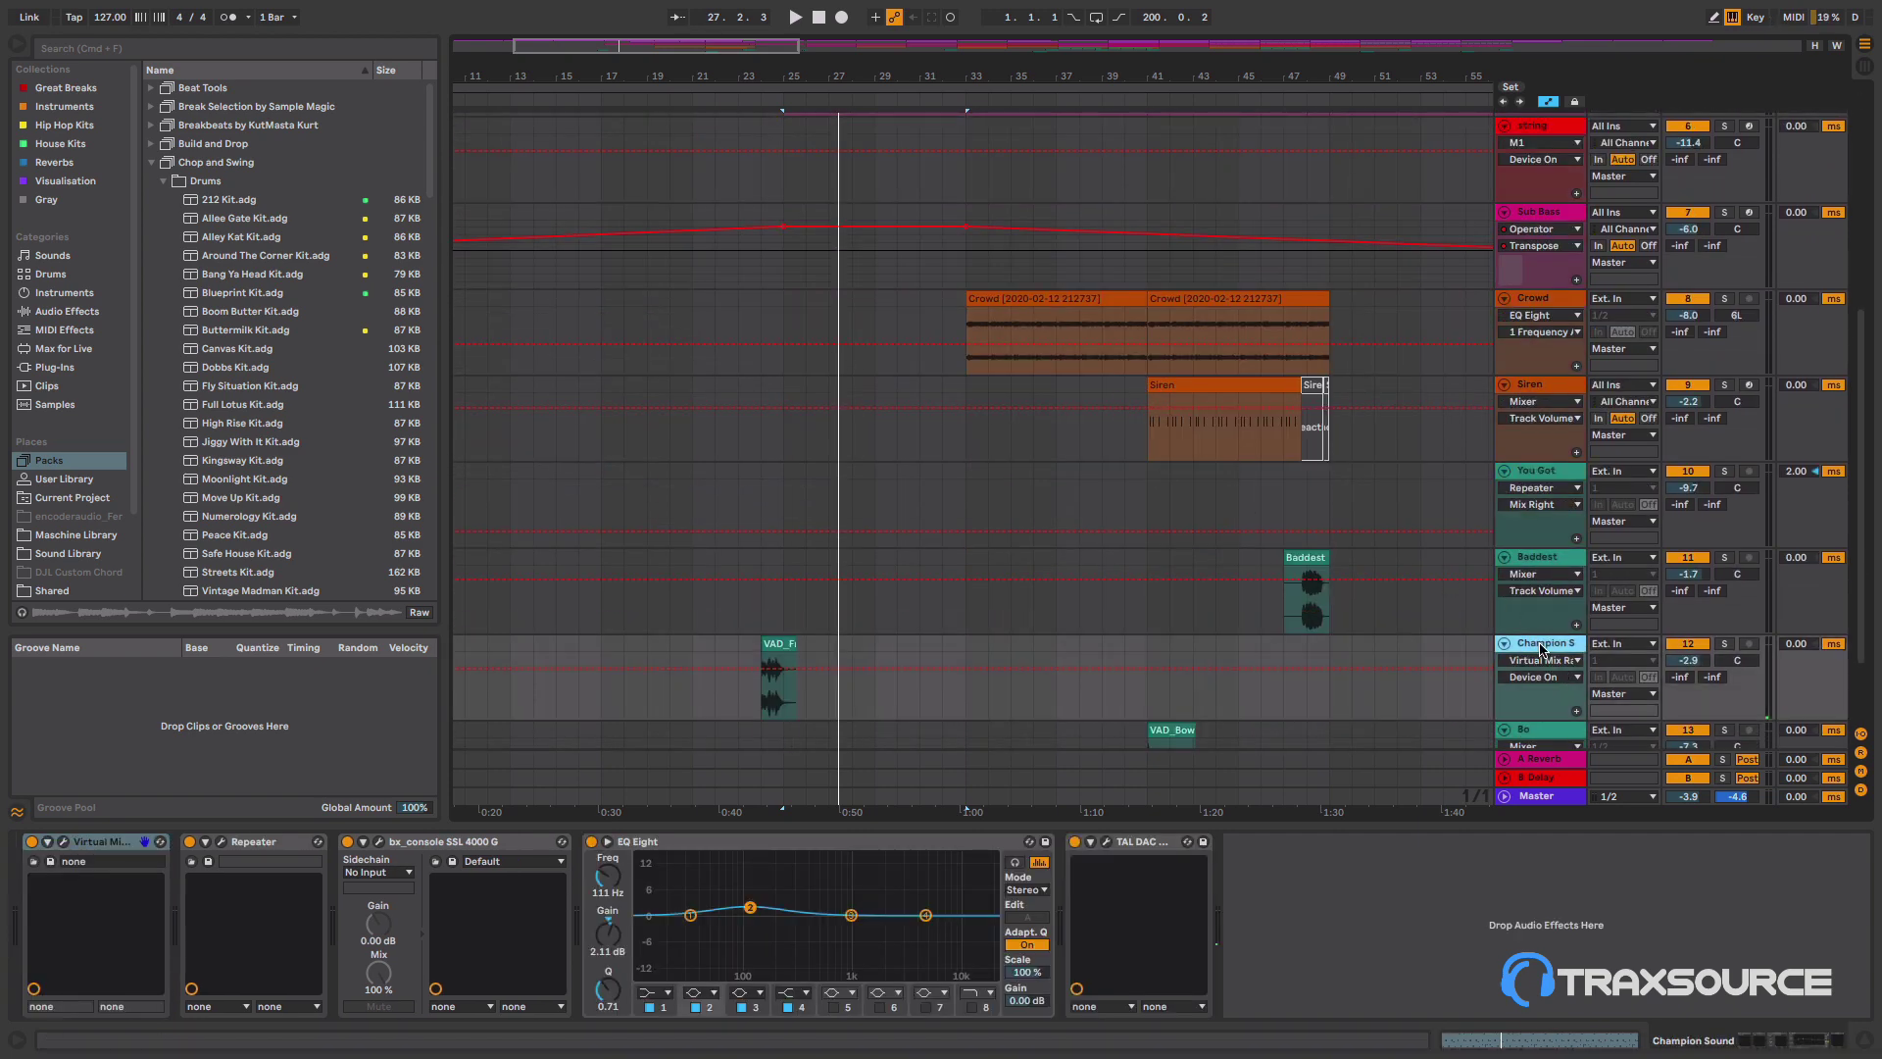
click(775, 643)
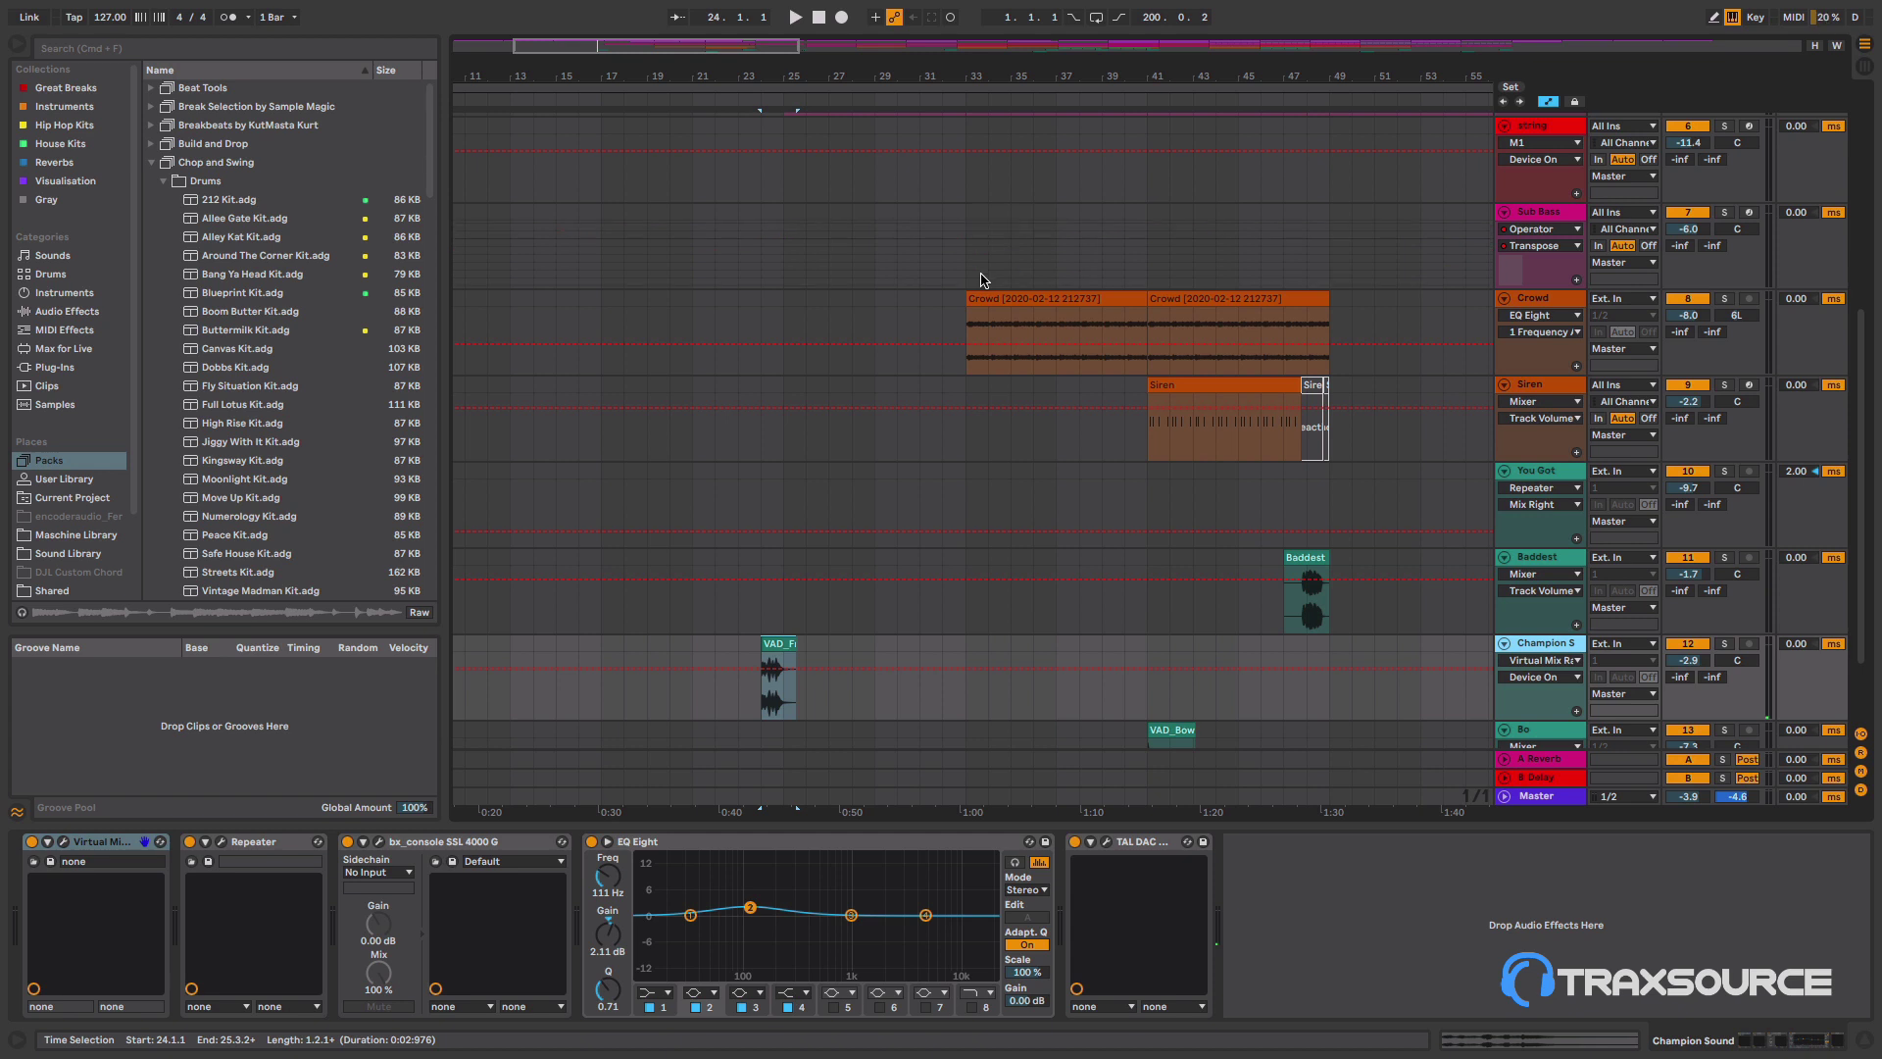
- Select the Chord Stab track to show its instrument and effects, and play from bar 24 to about bar 37
scroll(1561, 270, up, 3)
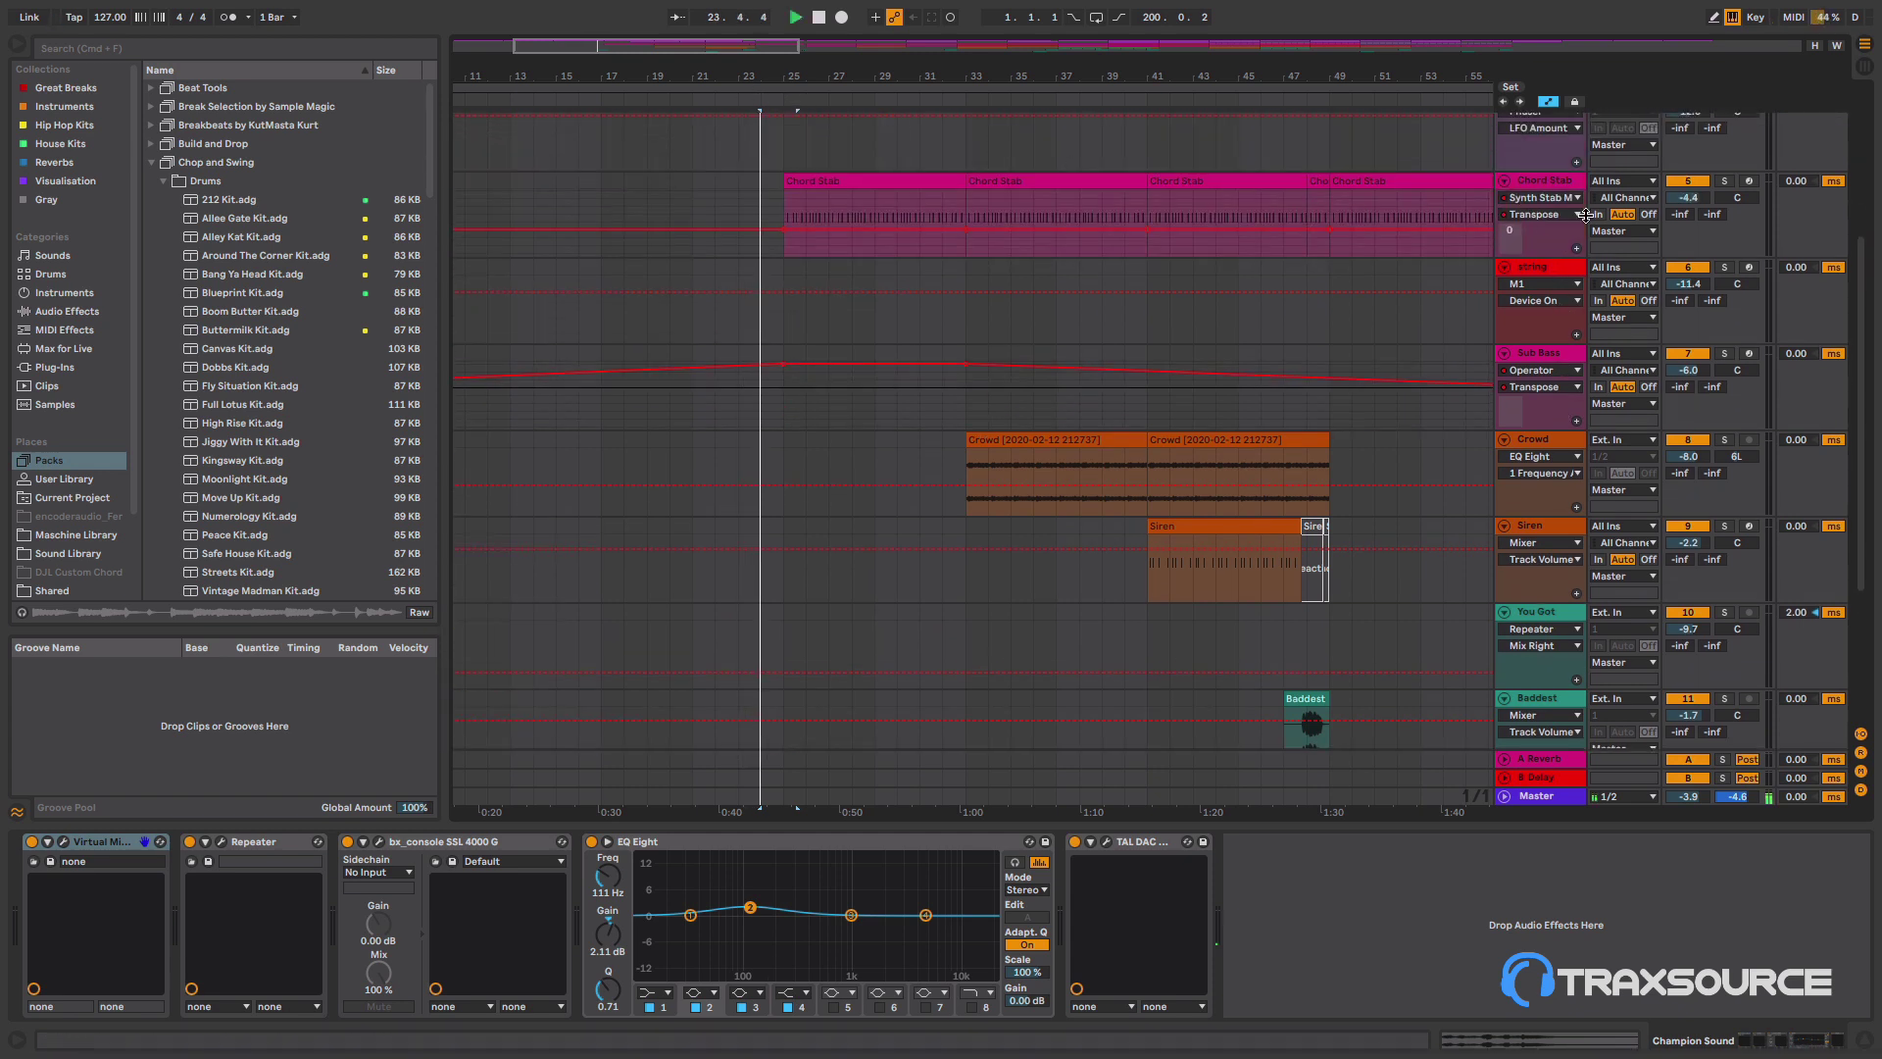
scroll(1585, 220, up, 2)
scroll(1585, 220, up, 1)
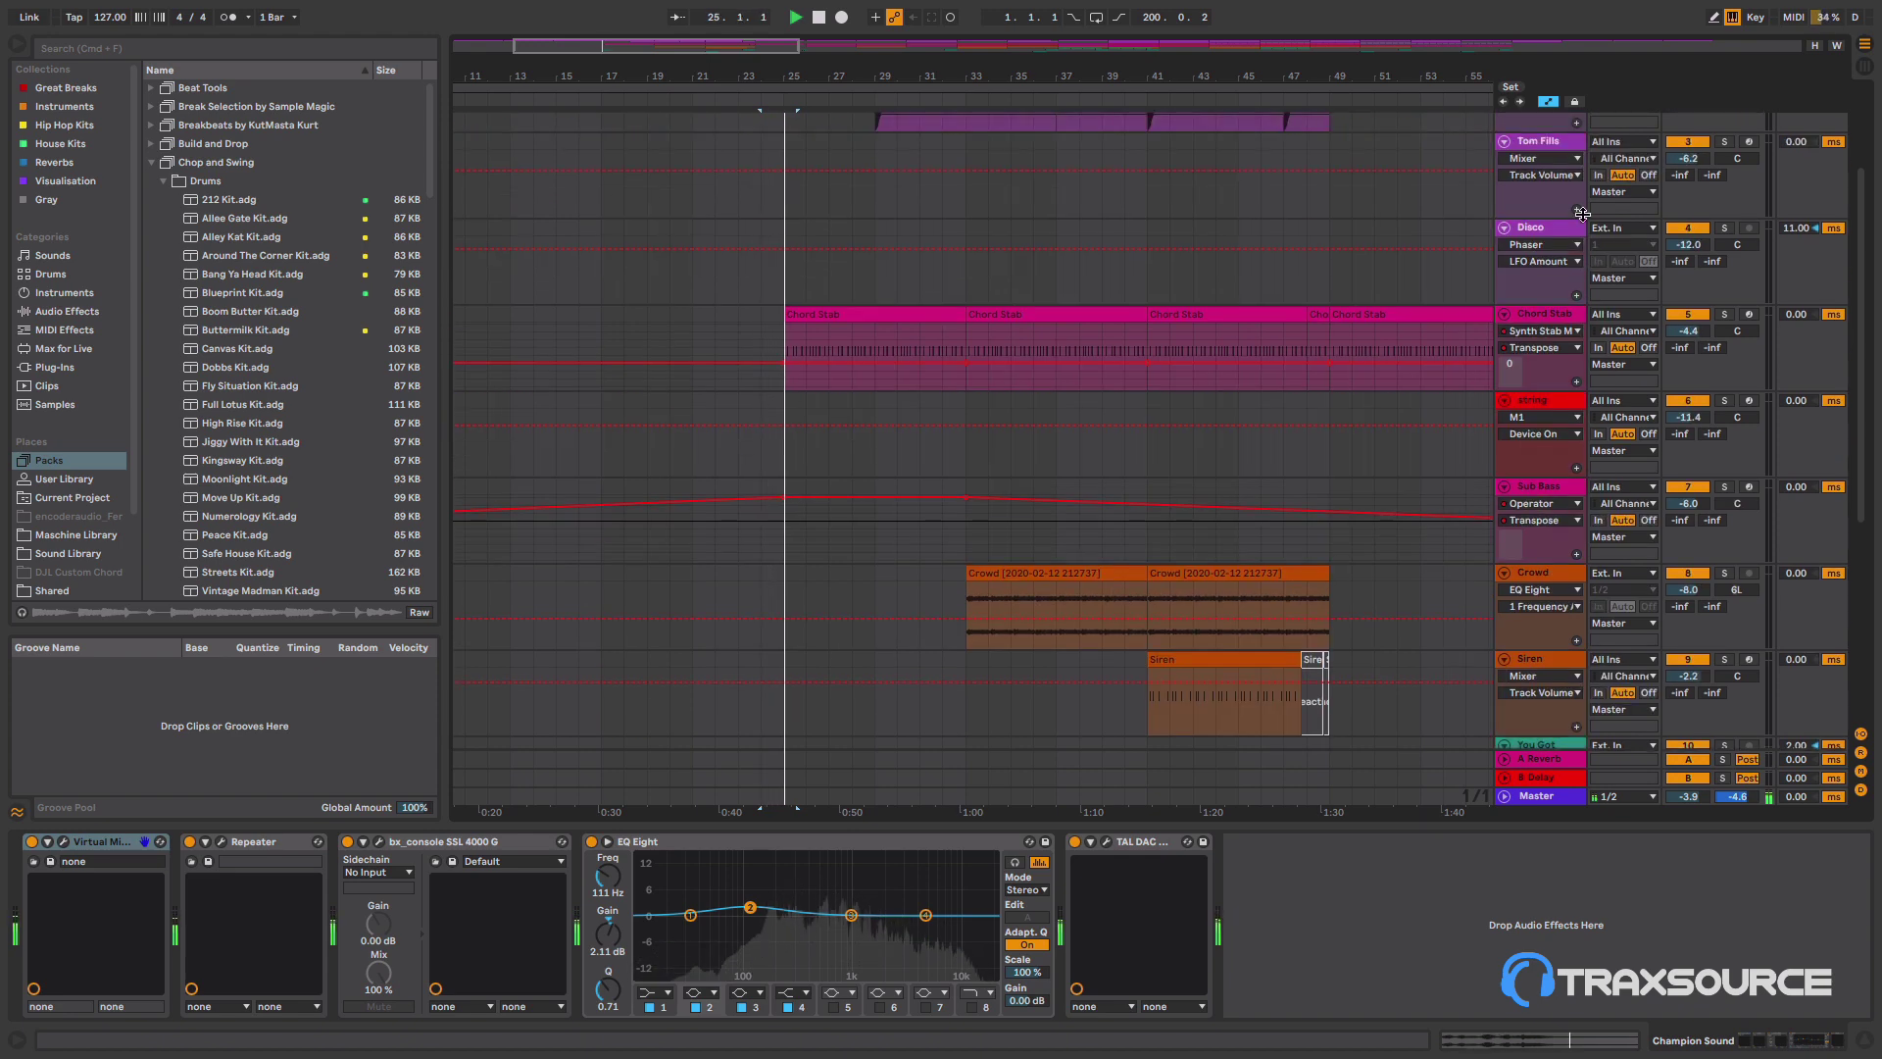
click(1544, 315)
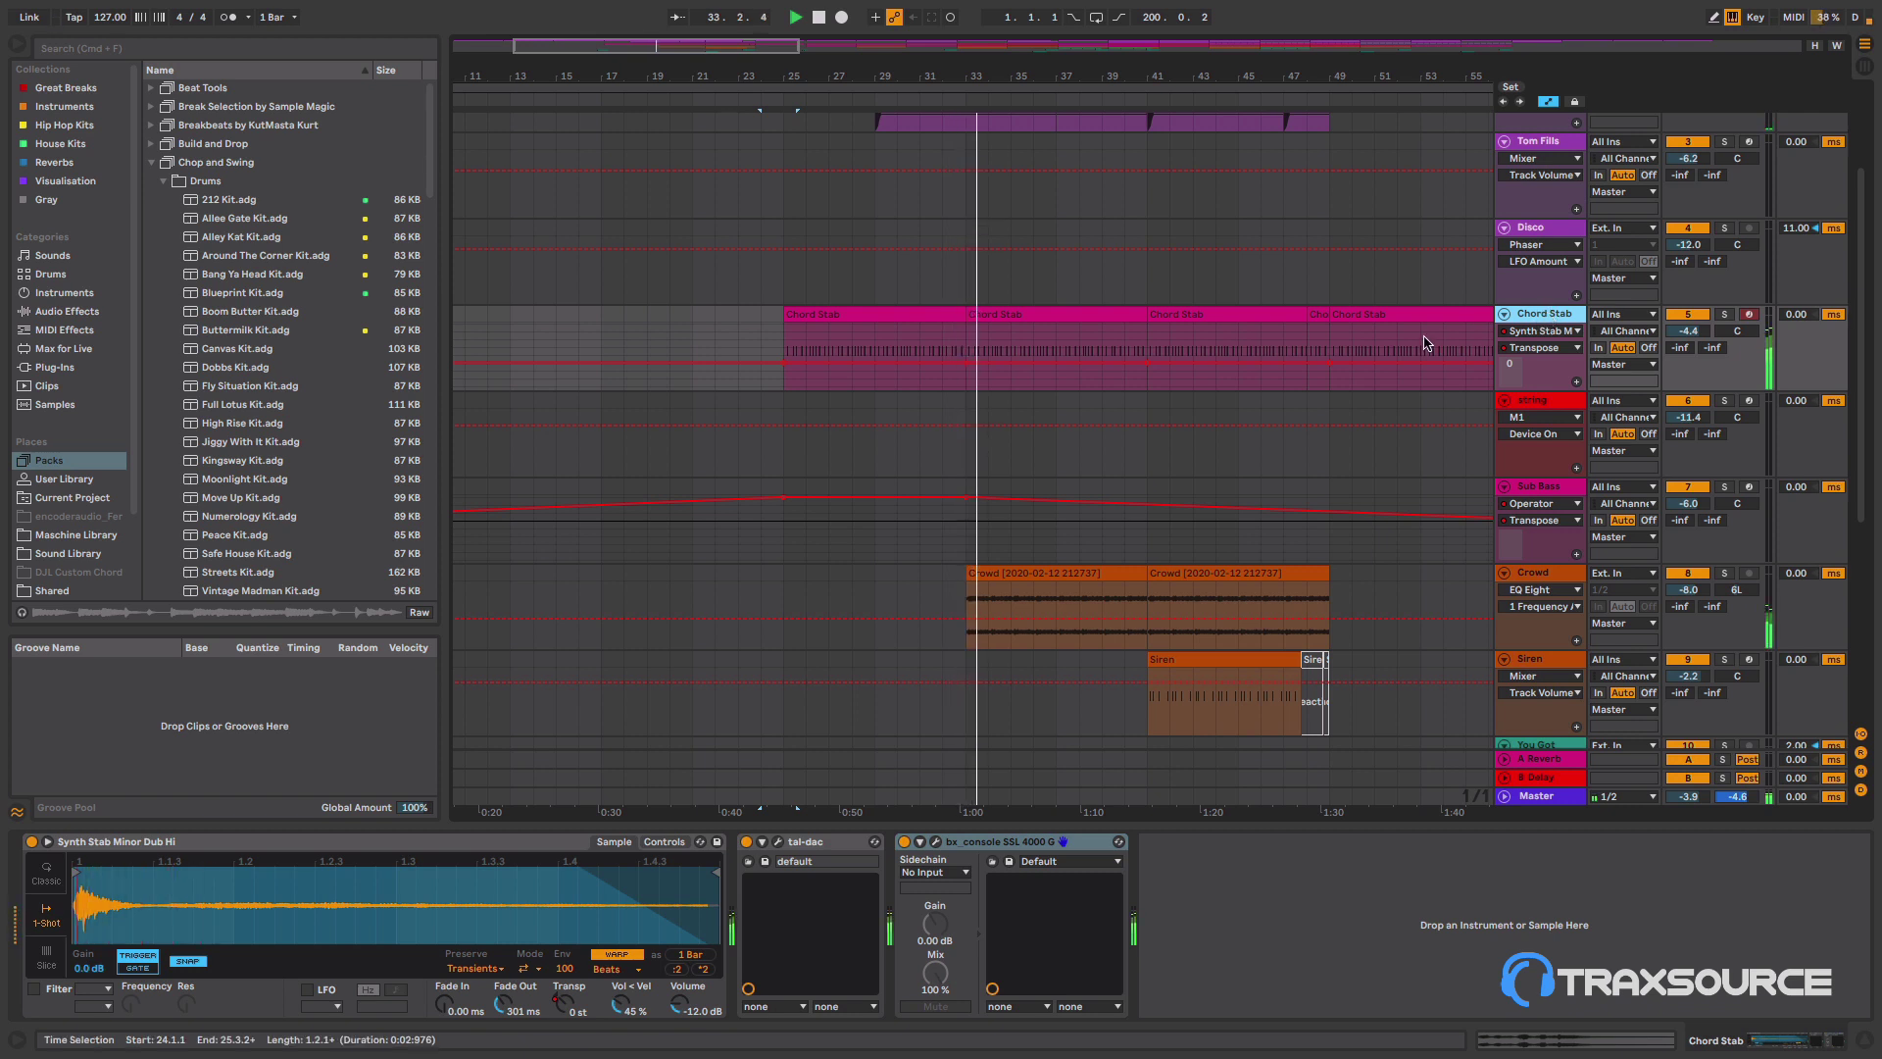
scroll(1621, 277, up, 1)
scroll(1622, 278, up, 3)
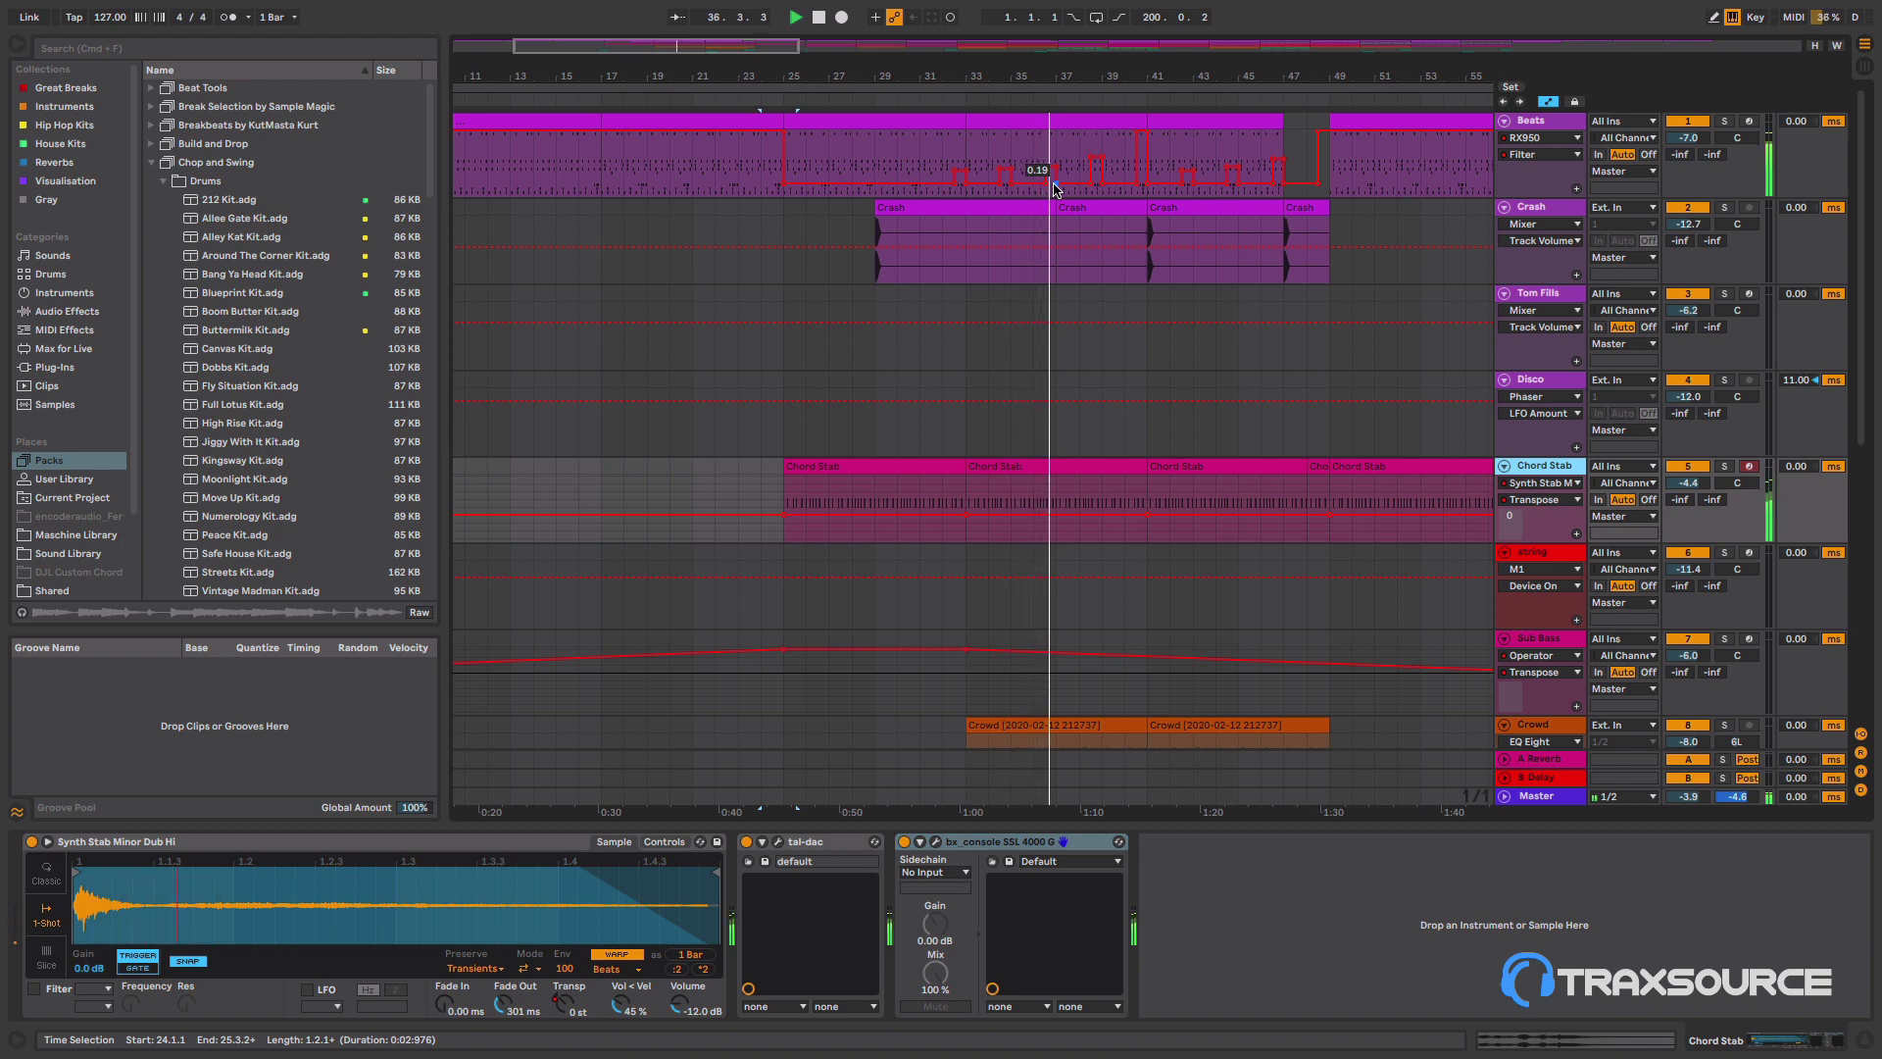
key(space)
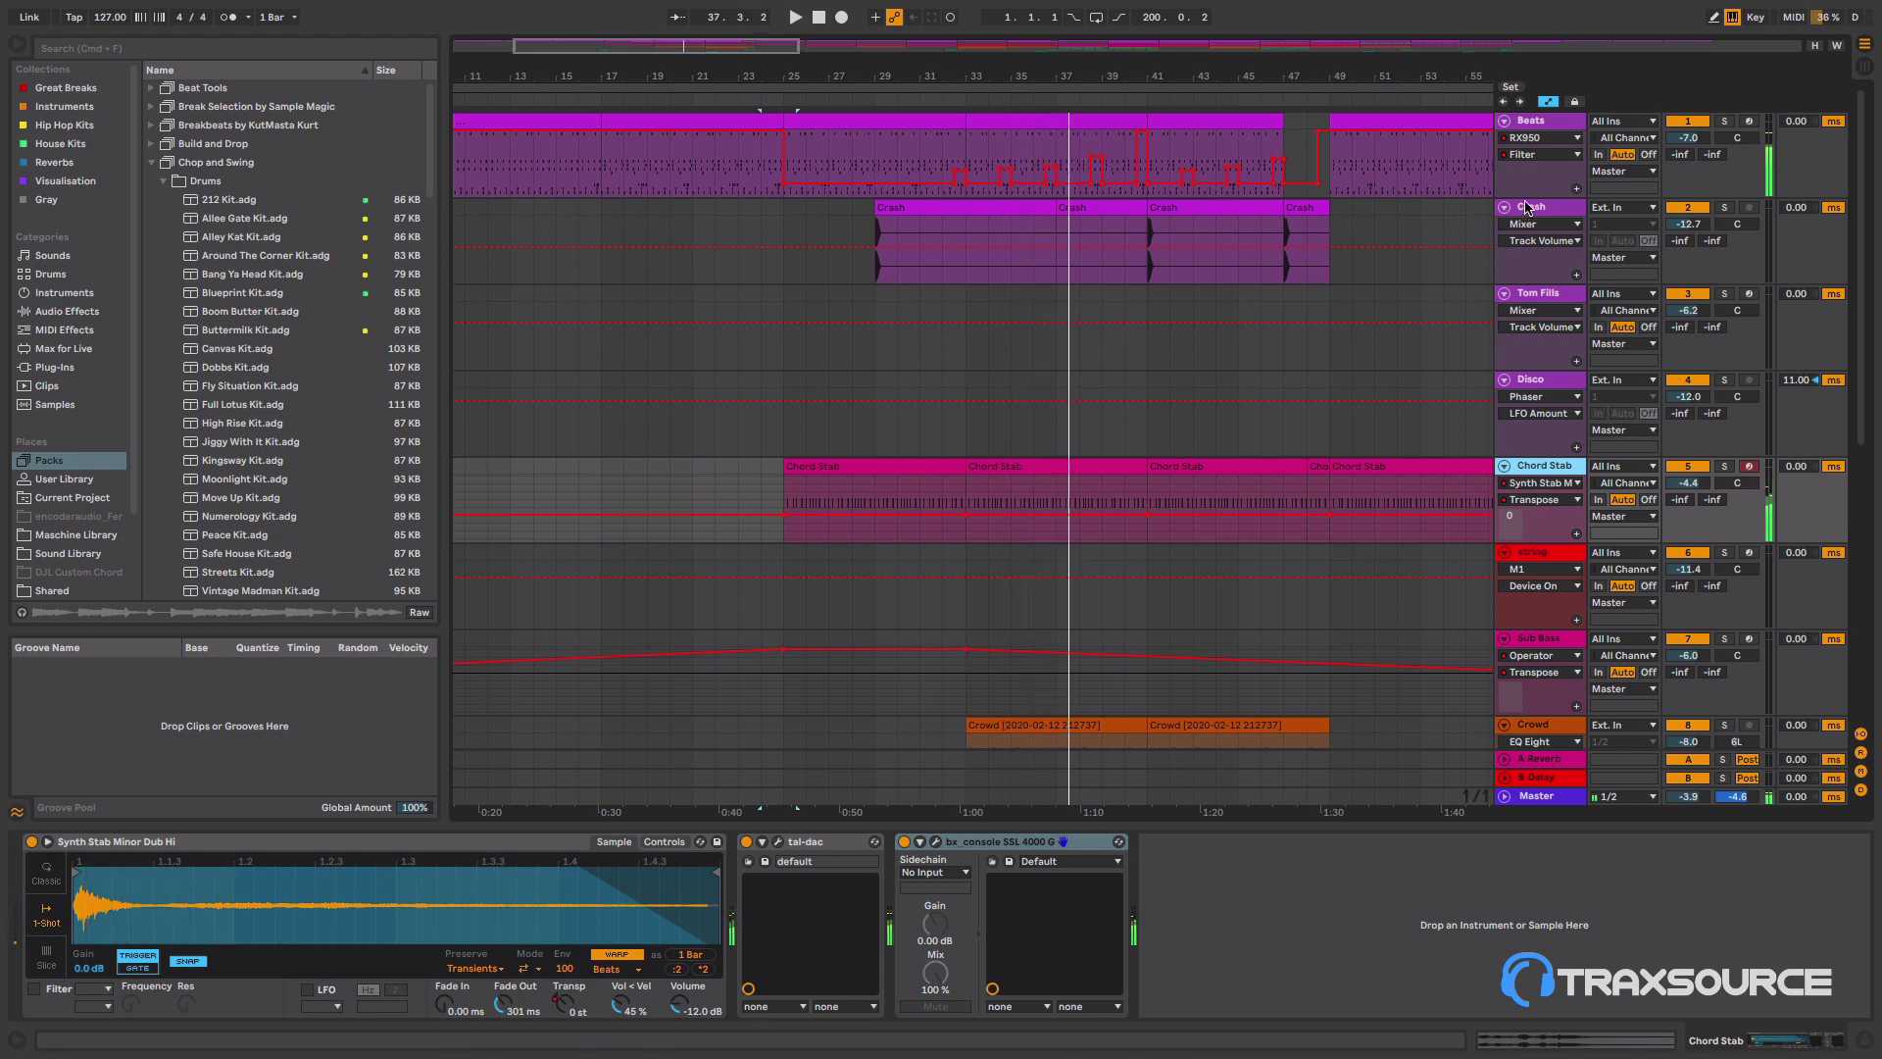
- Select the Crash track to show its effects, and play the transition into bar 25 twice
click(1532, 207)
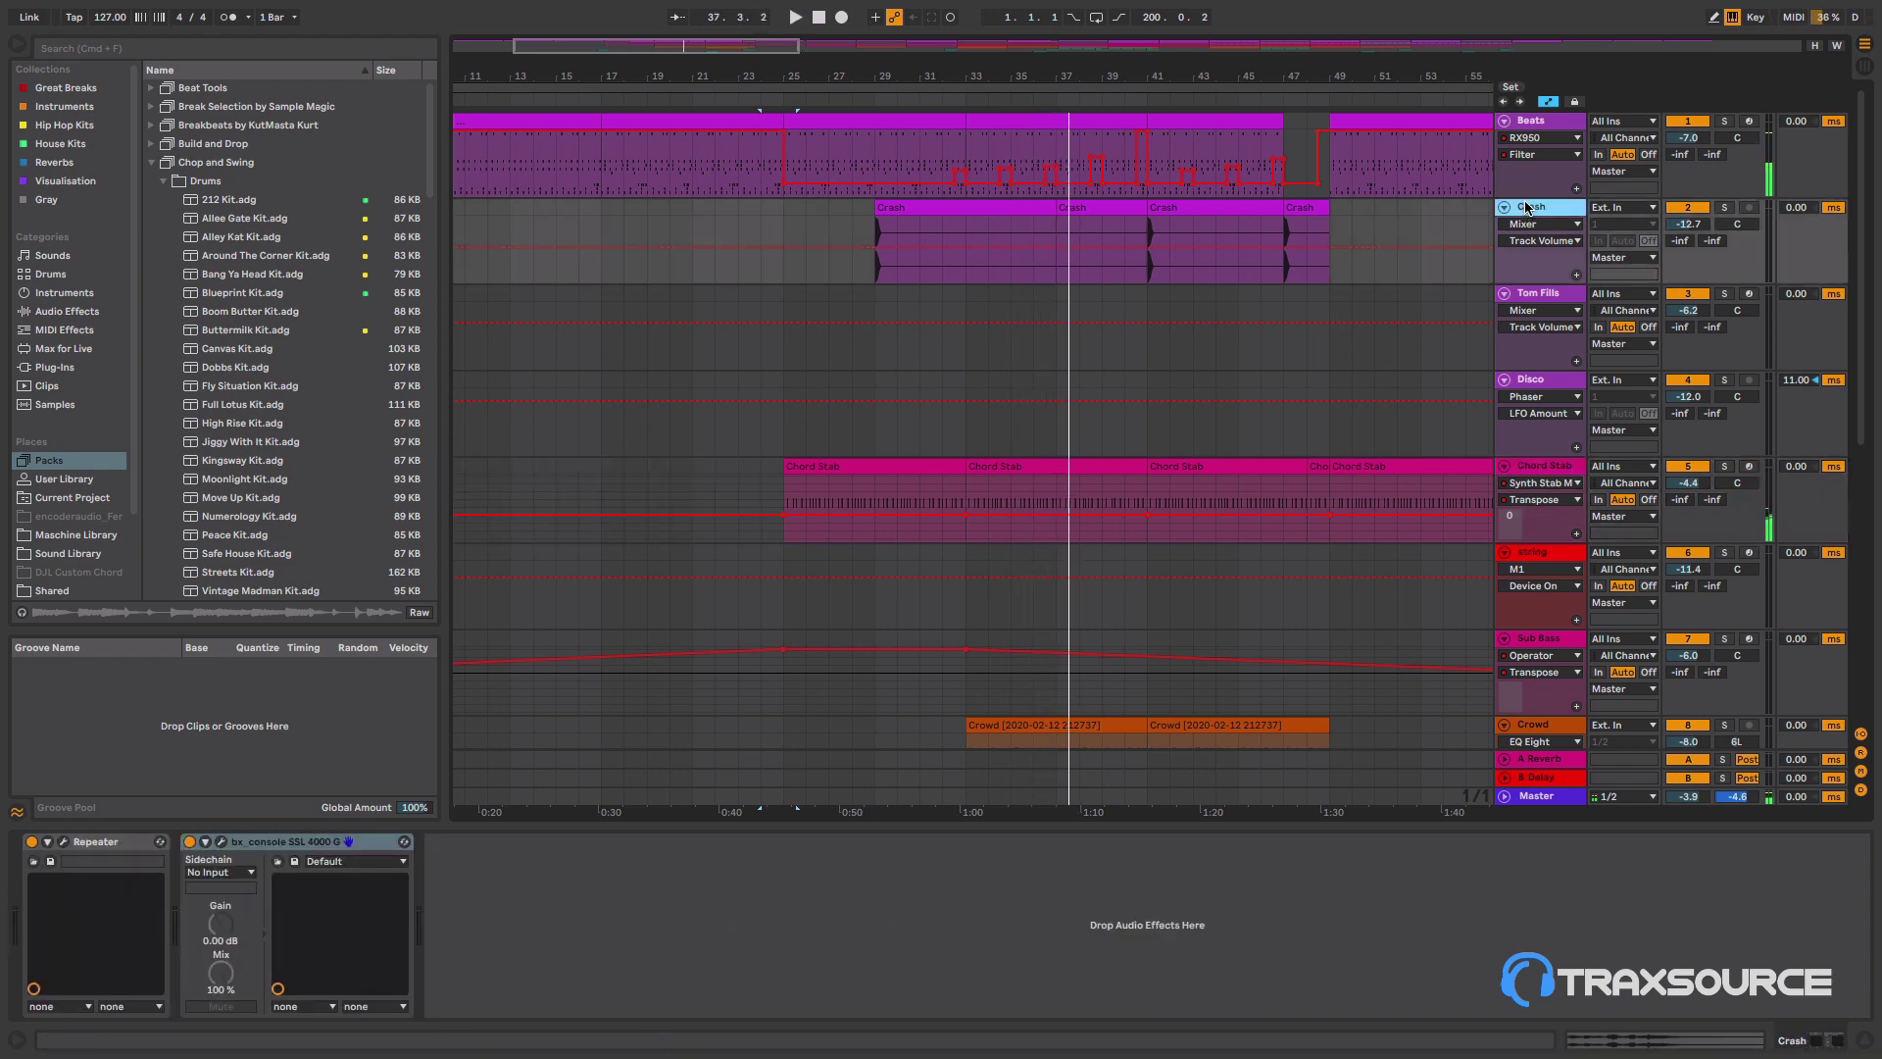
click(766, 96)
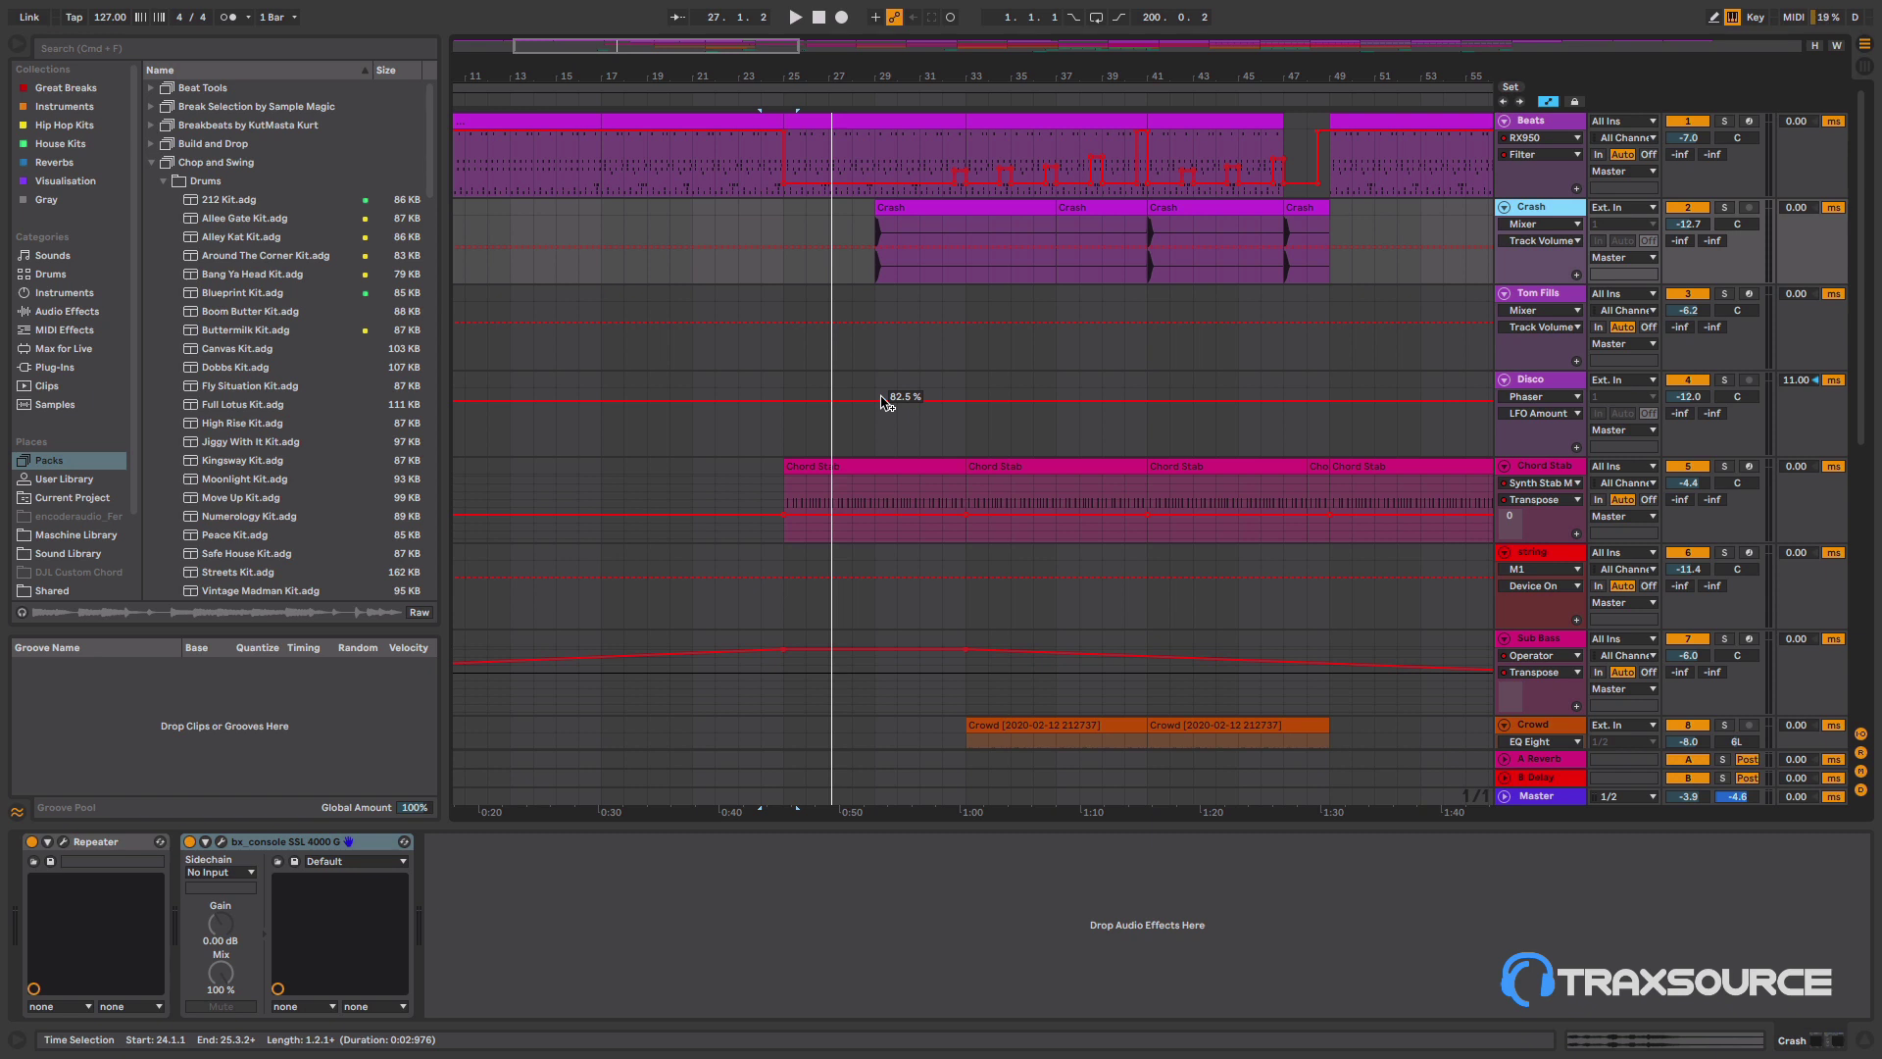
click(752, 95)
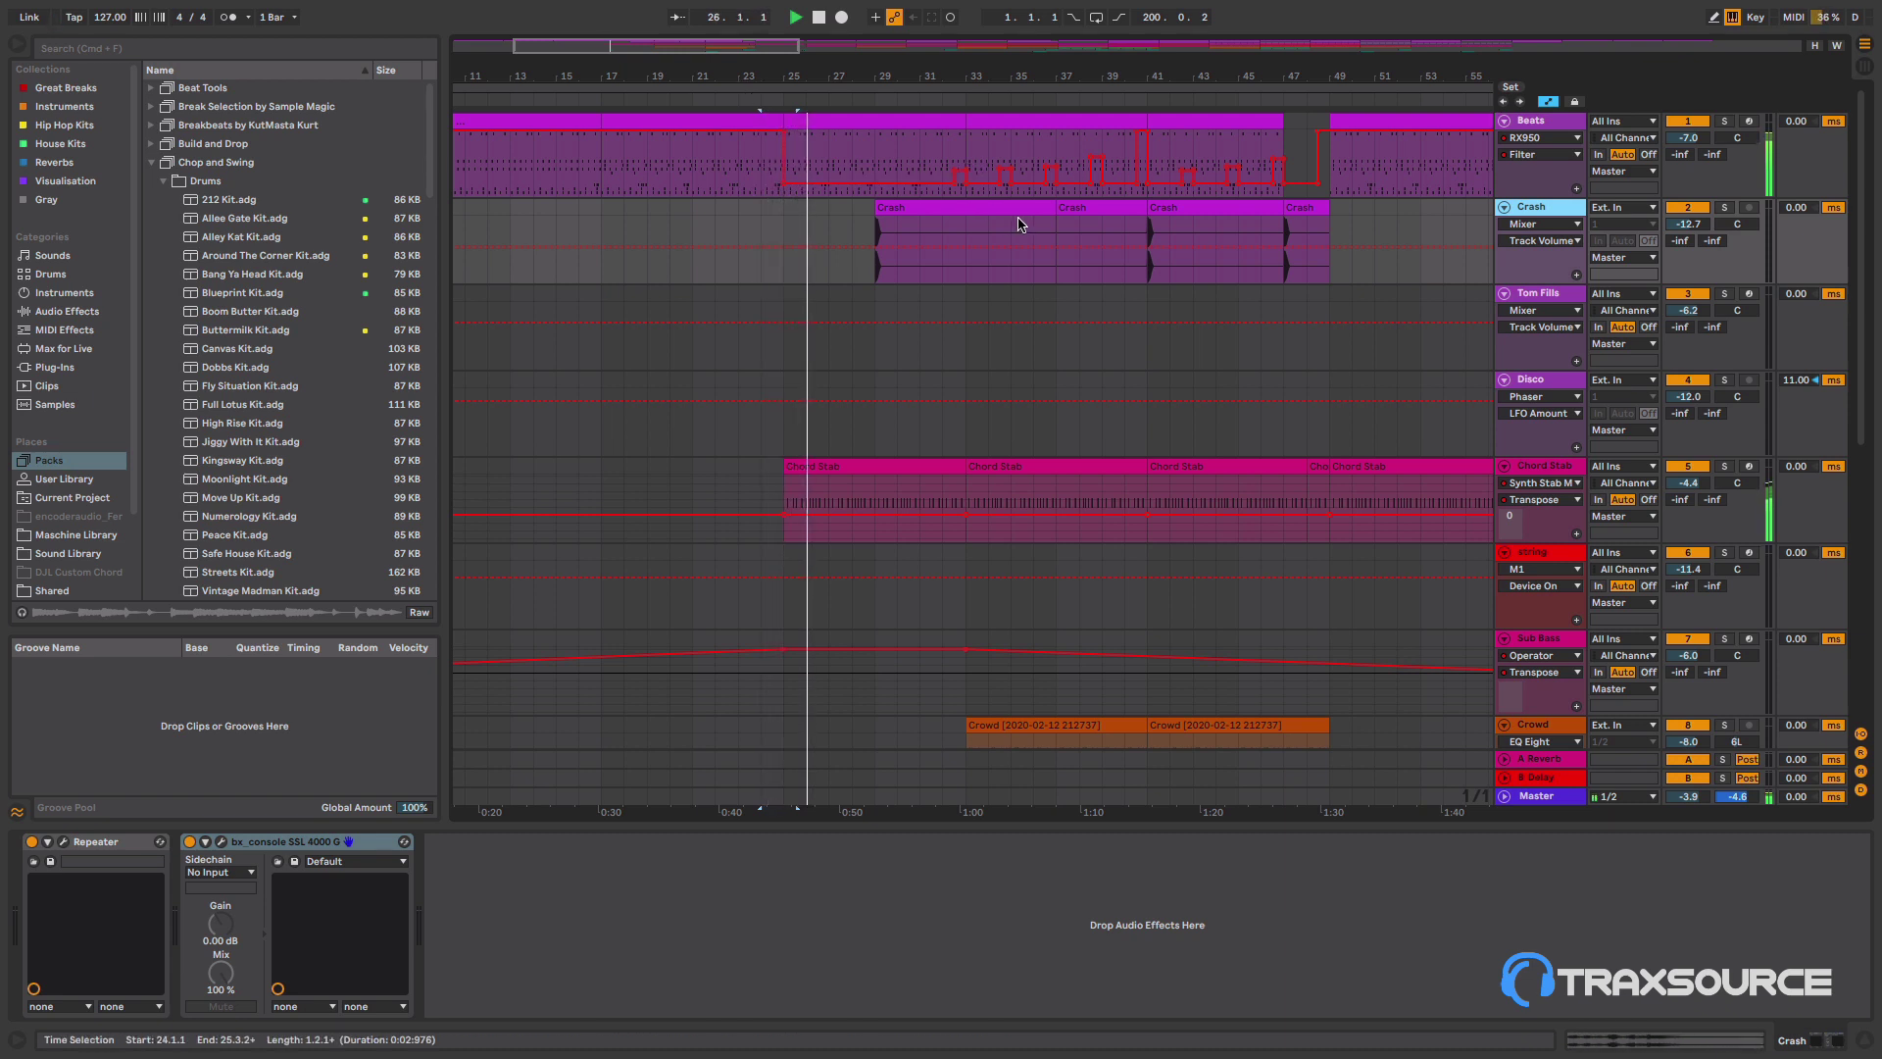
- Copy the first bar of the crash clip at bar 29 to bar 25 on the Crash track and play it
key(space)
click(887, 231)
drag(887, 232, 794, 207)
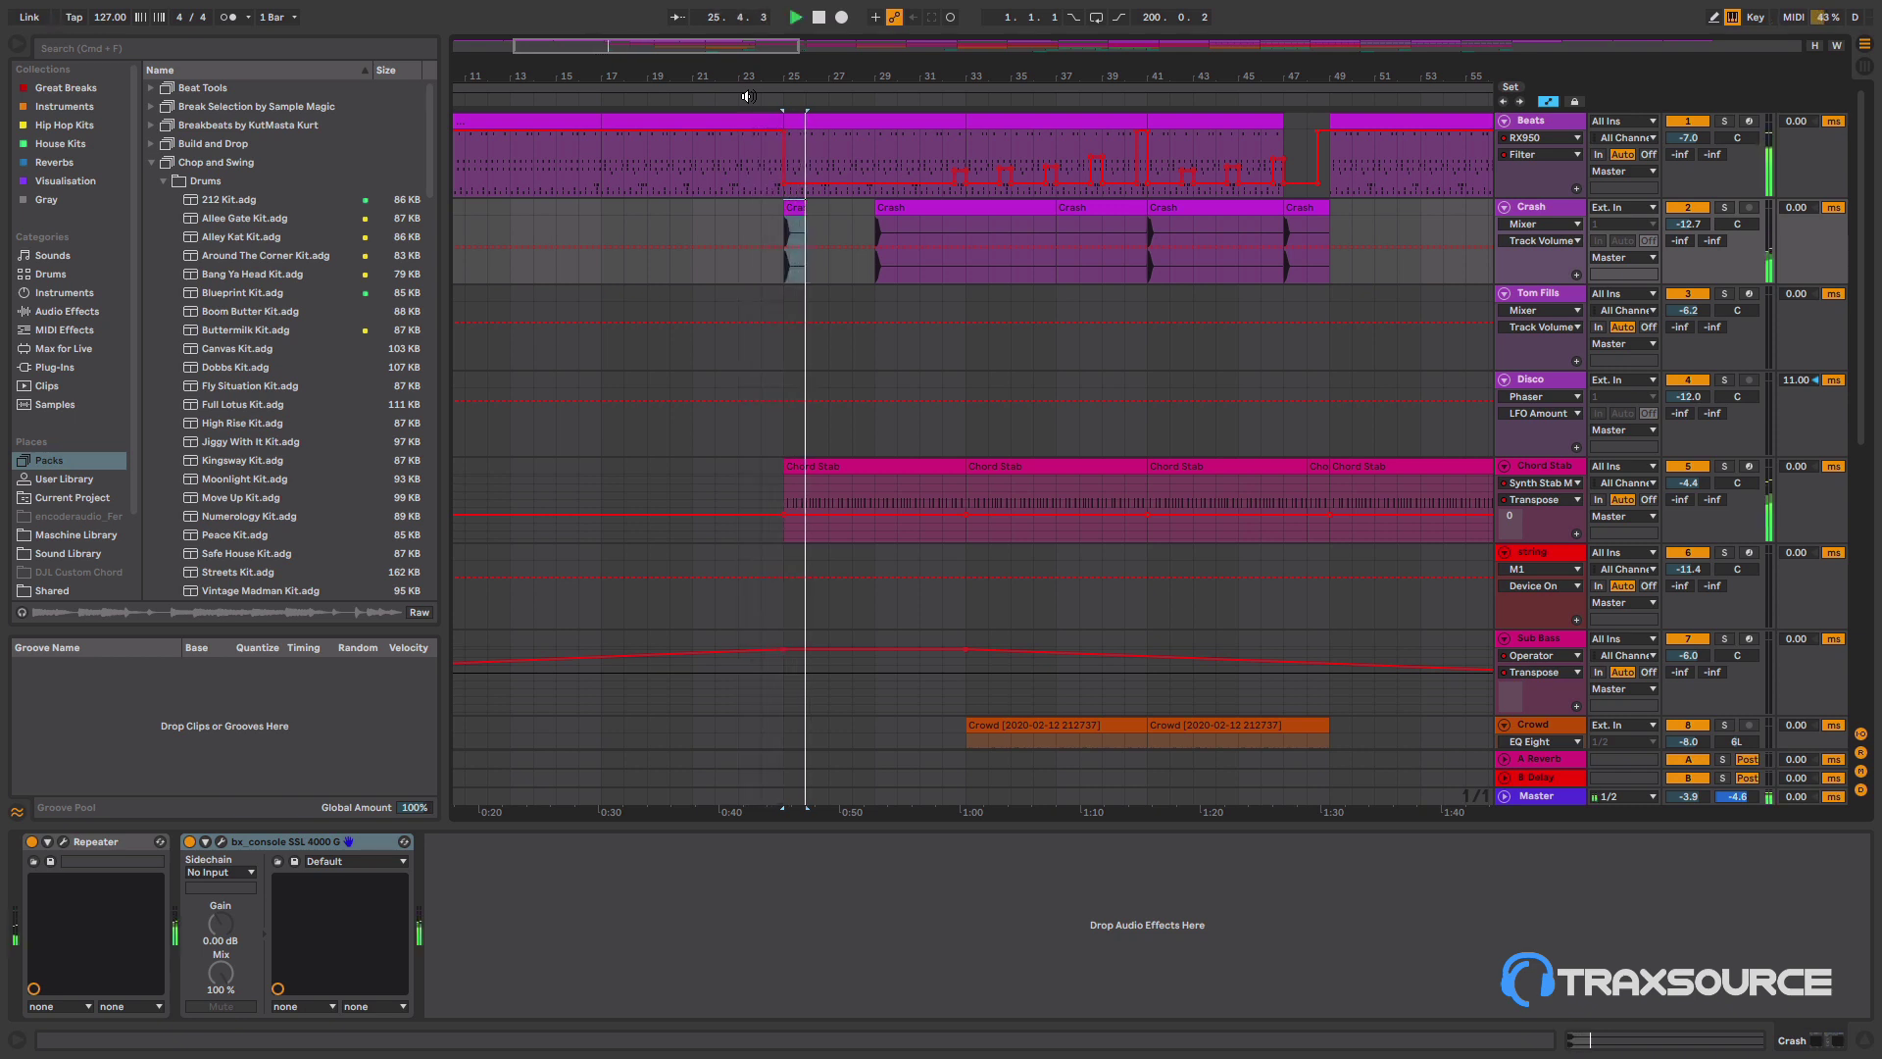
- Deactivate the copied crash clip at bar 25, and replay the section from about bar 24 and from about bar 28
key(space)
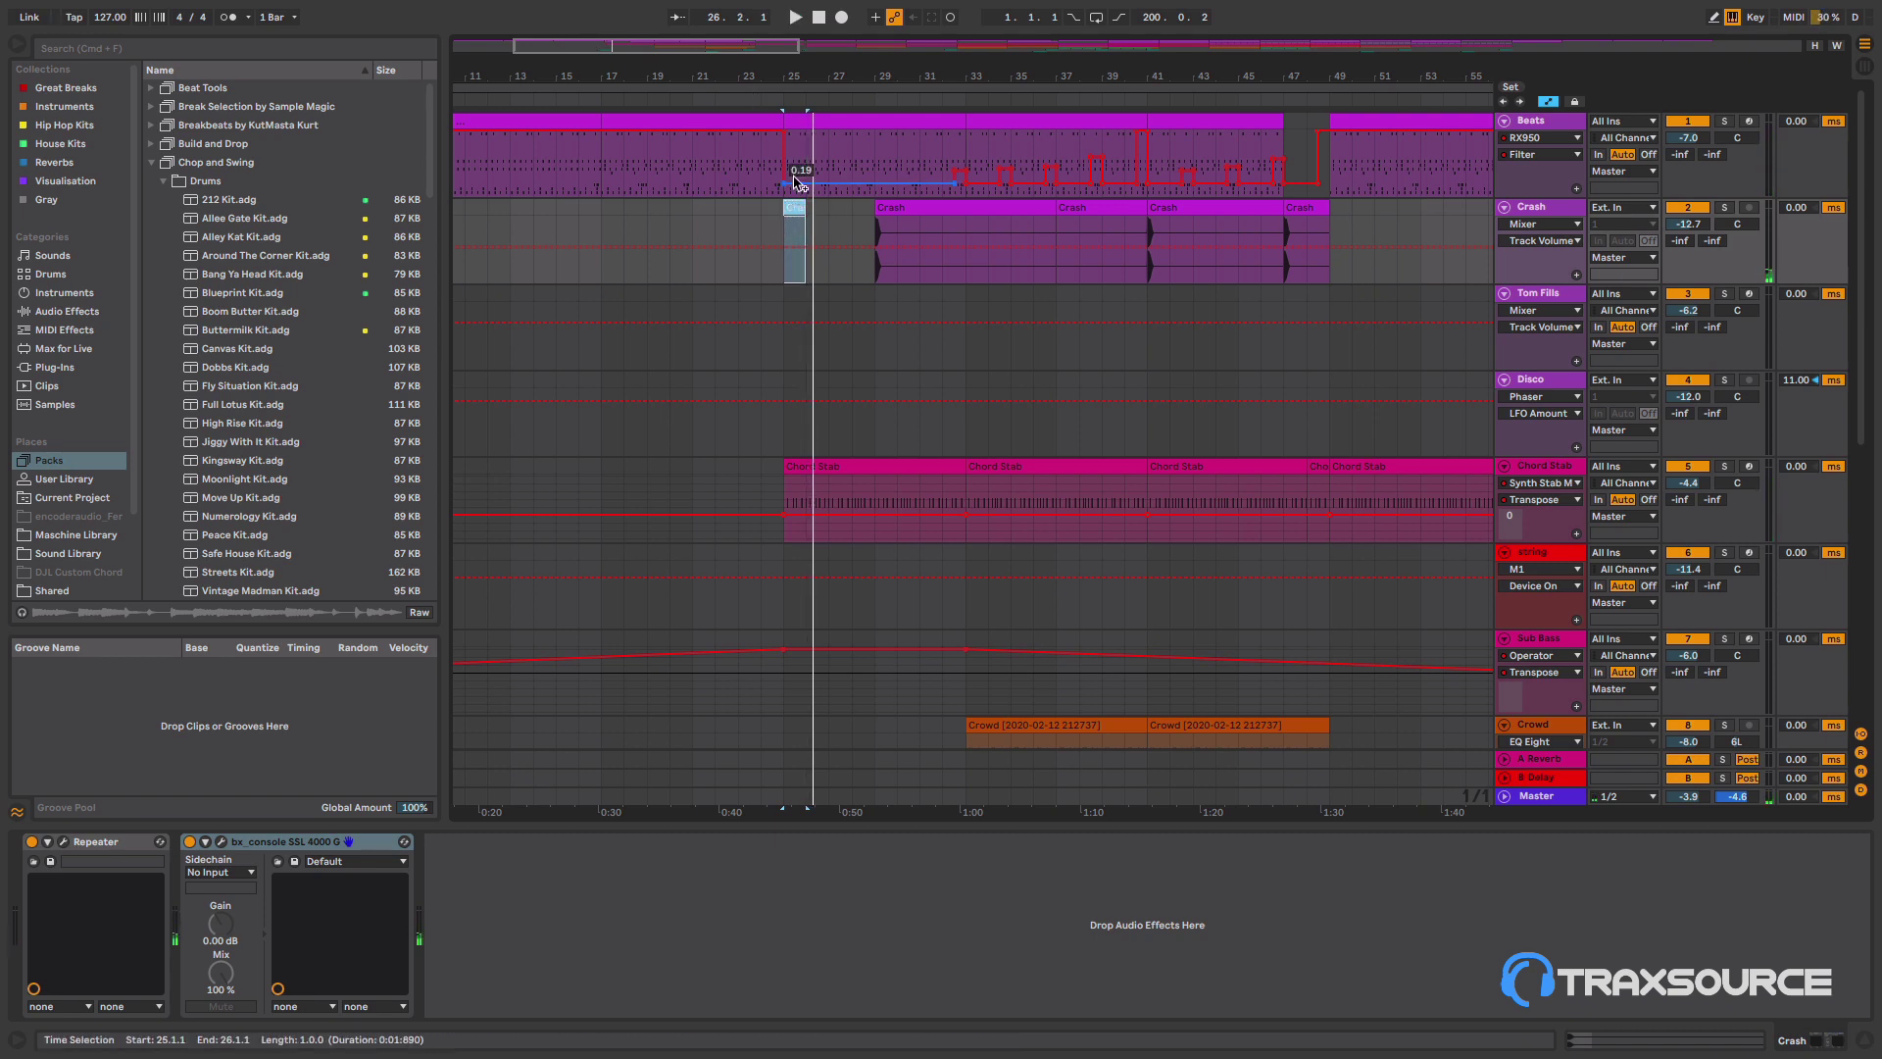
click(756, 98)
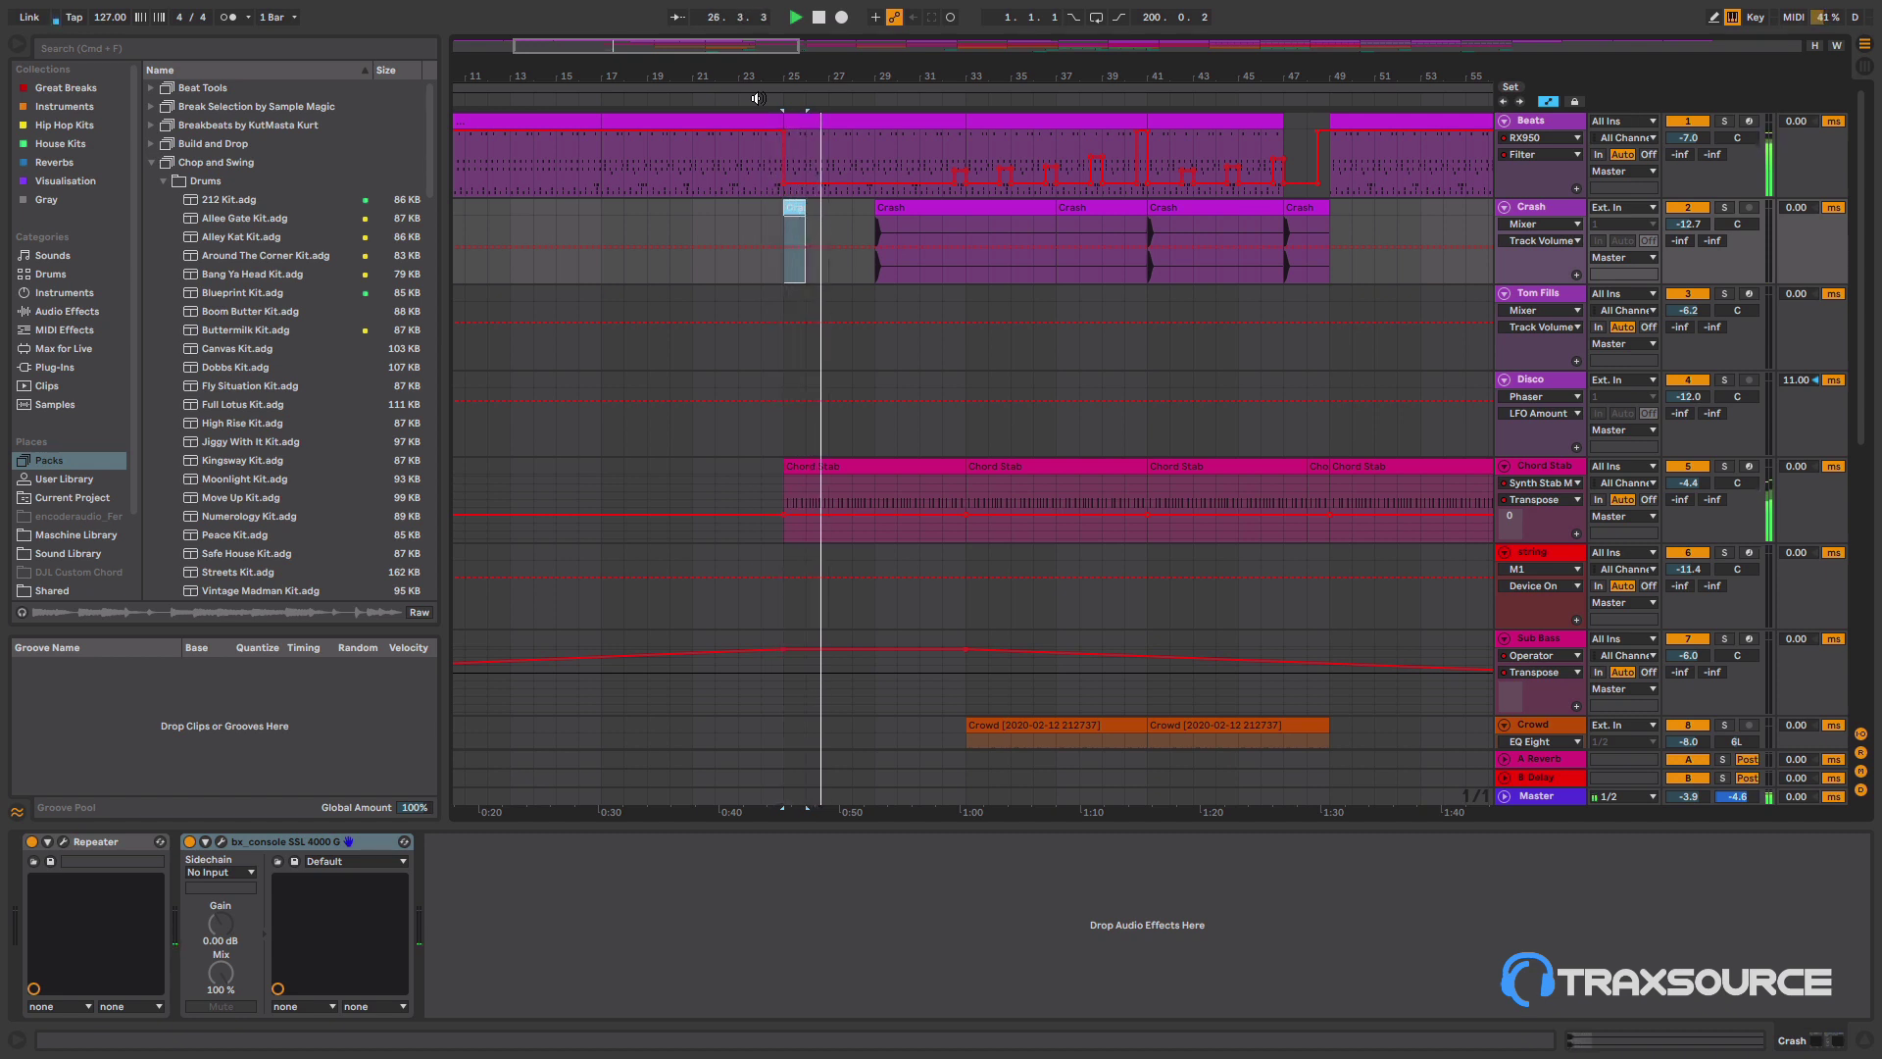
key(space)
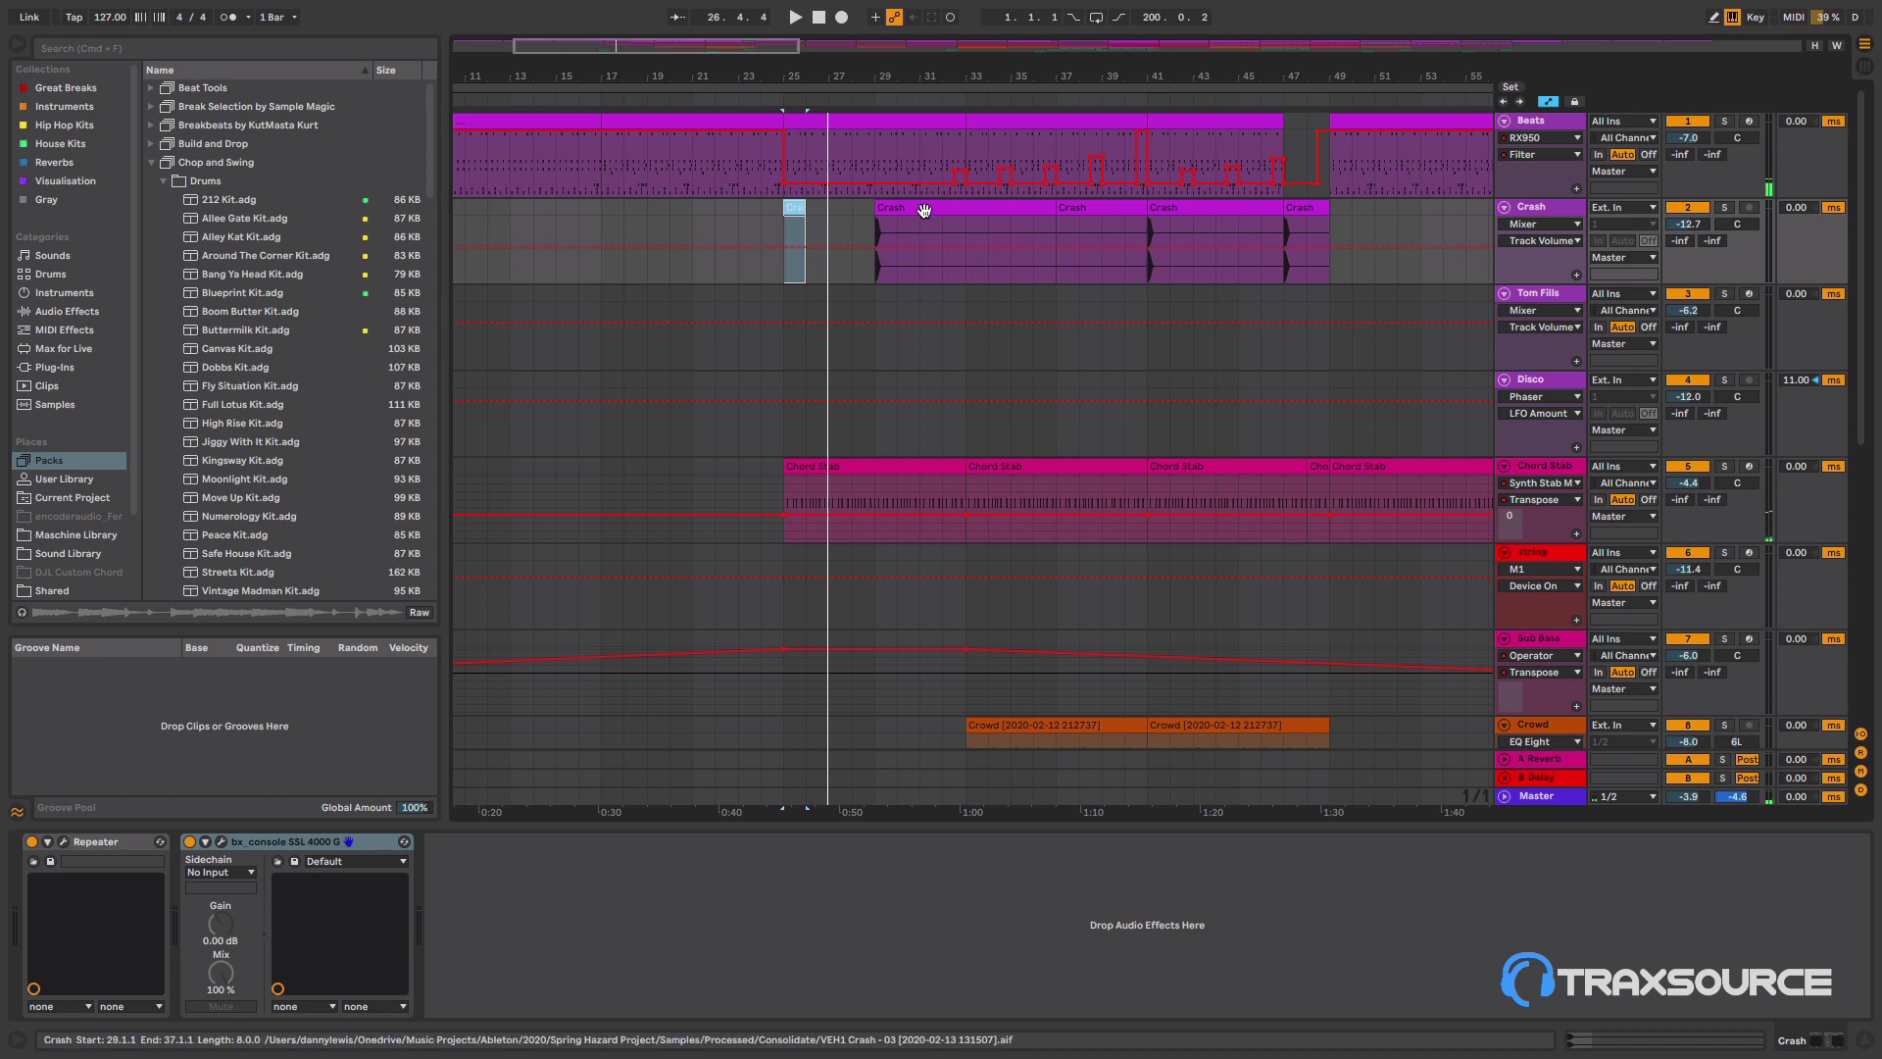
click(861, 98)
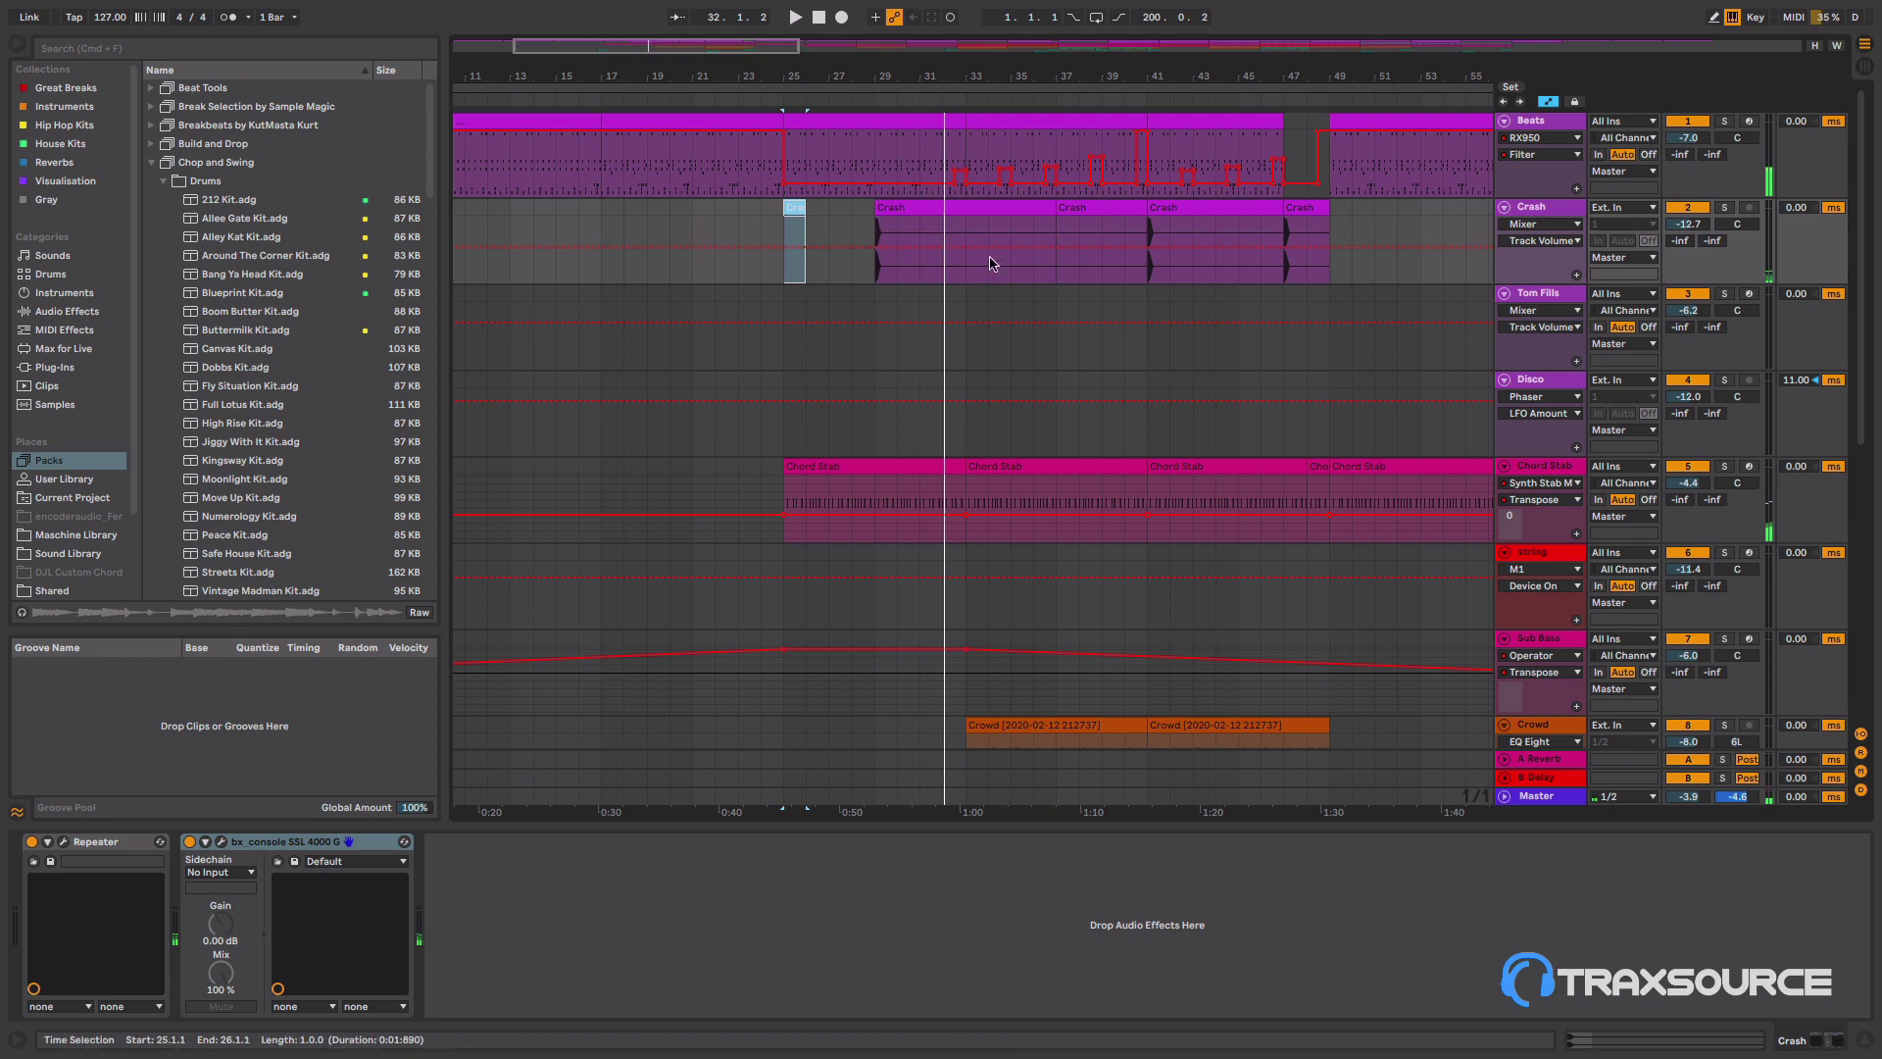
- Select the Crowd track and the Siren track in turn to show their devices while playing from about bar 33 to bar 45
scroll(1172, 342, down, 1)
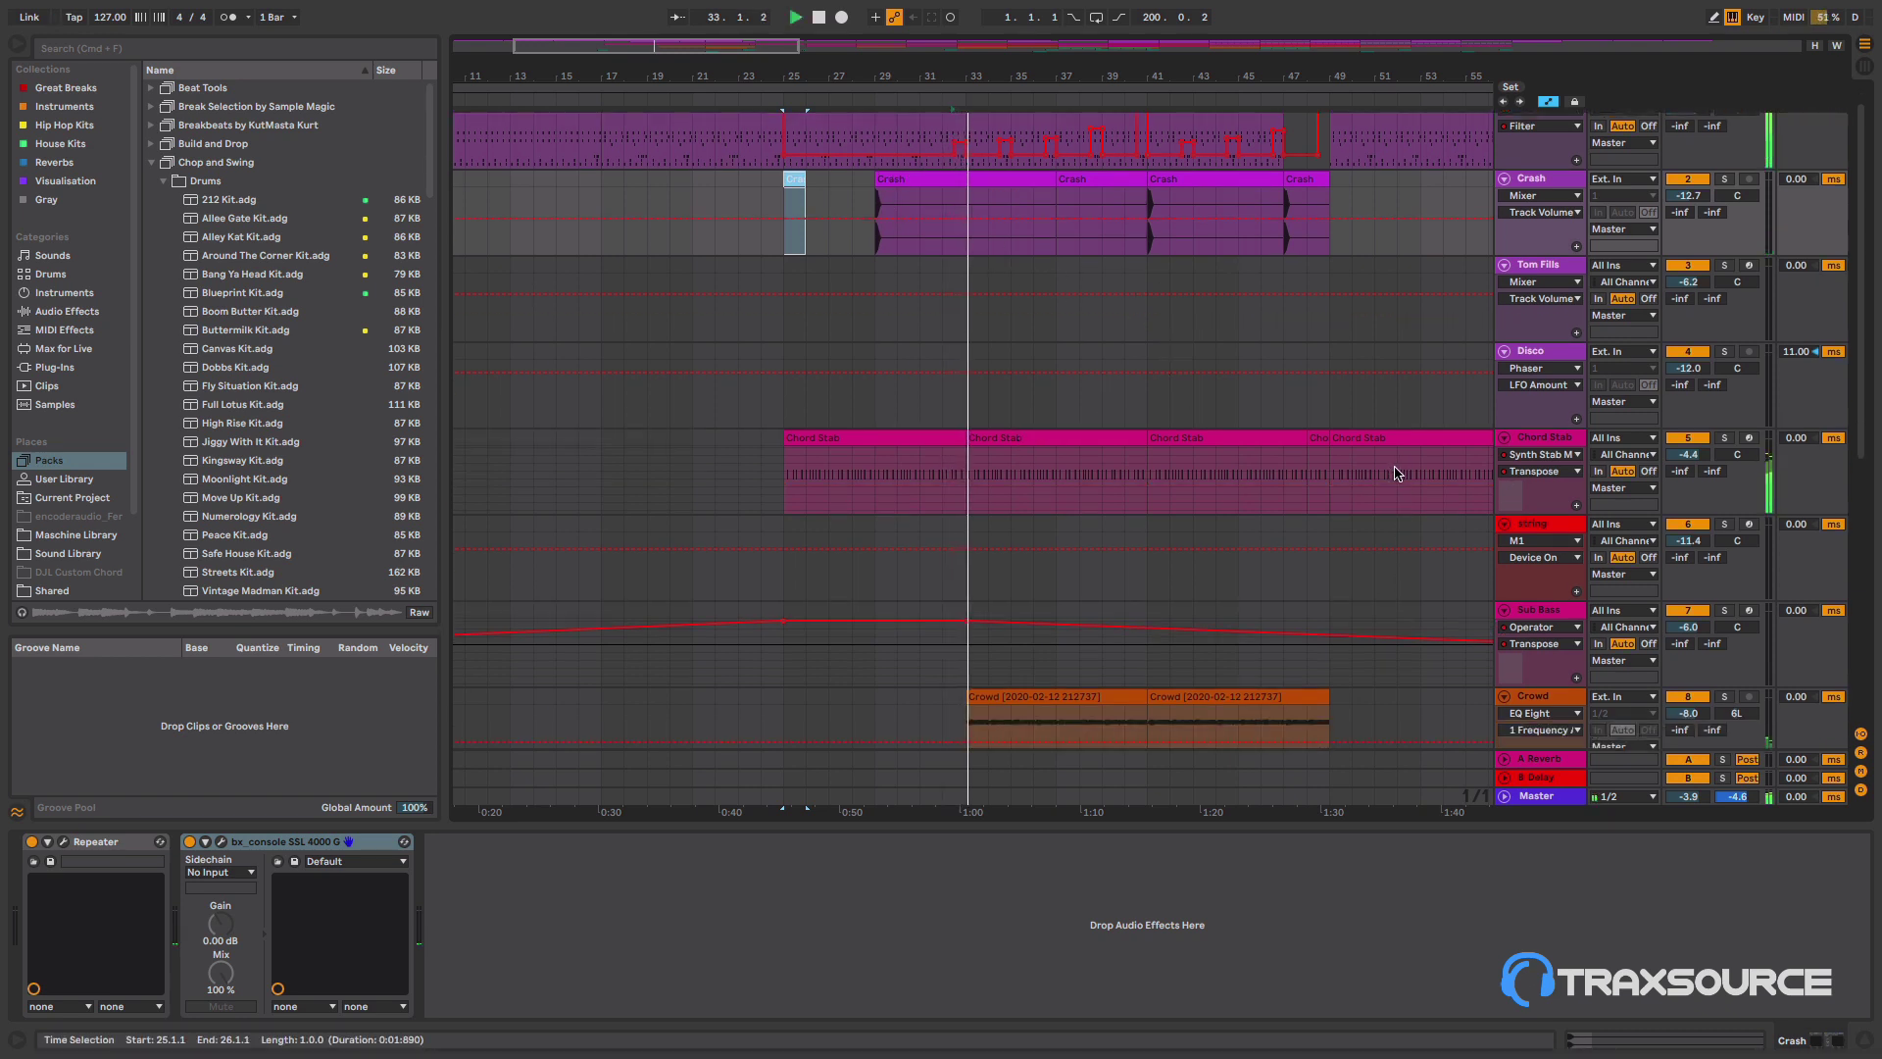
scroll(1585, 510, down, 5)
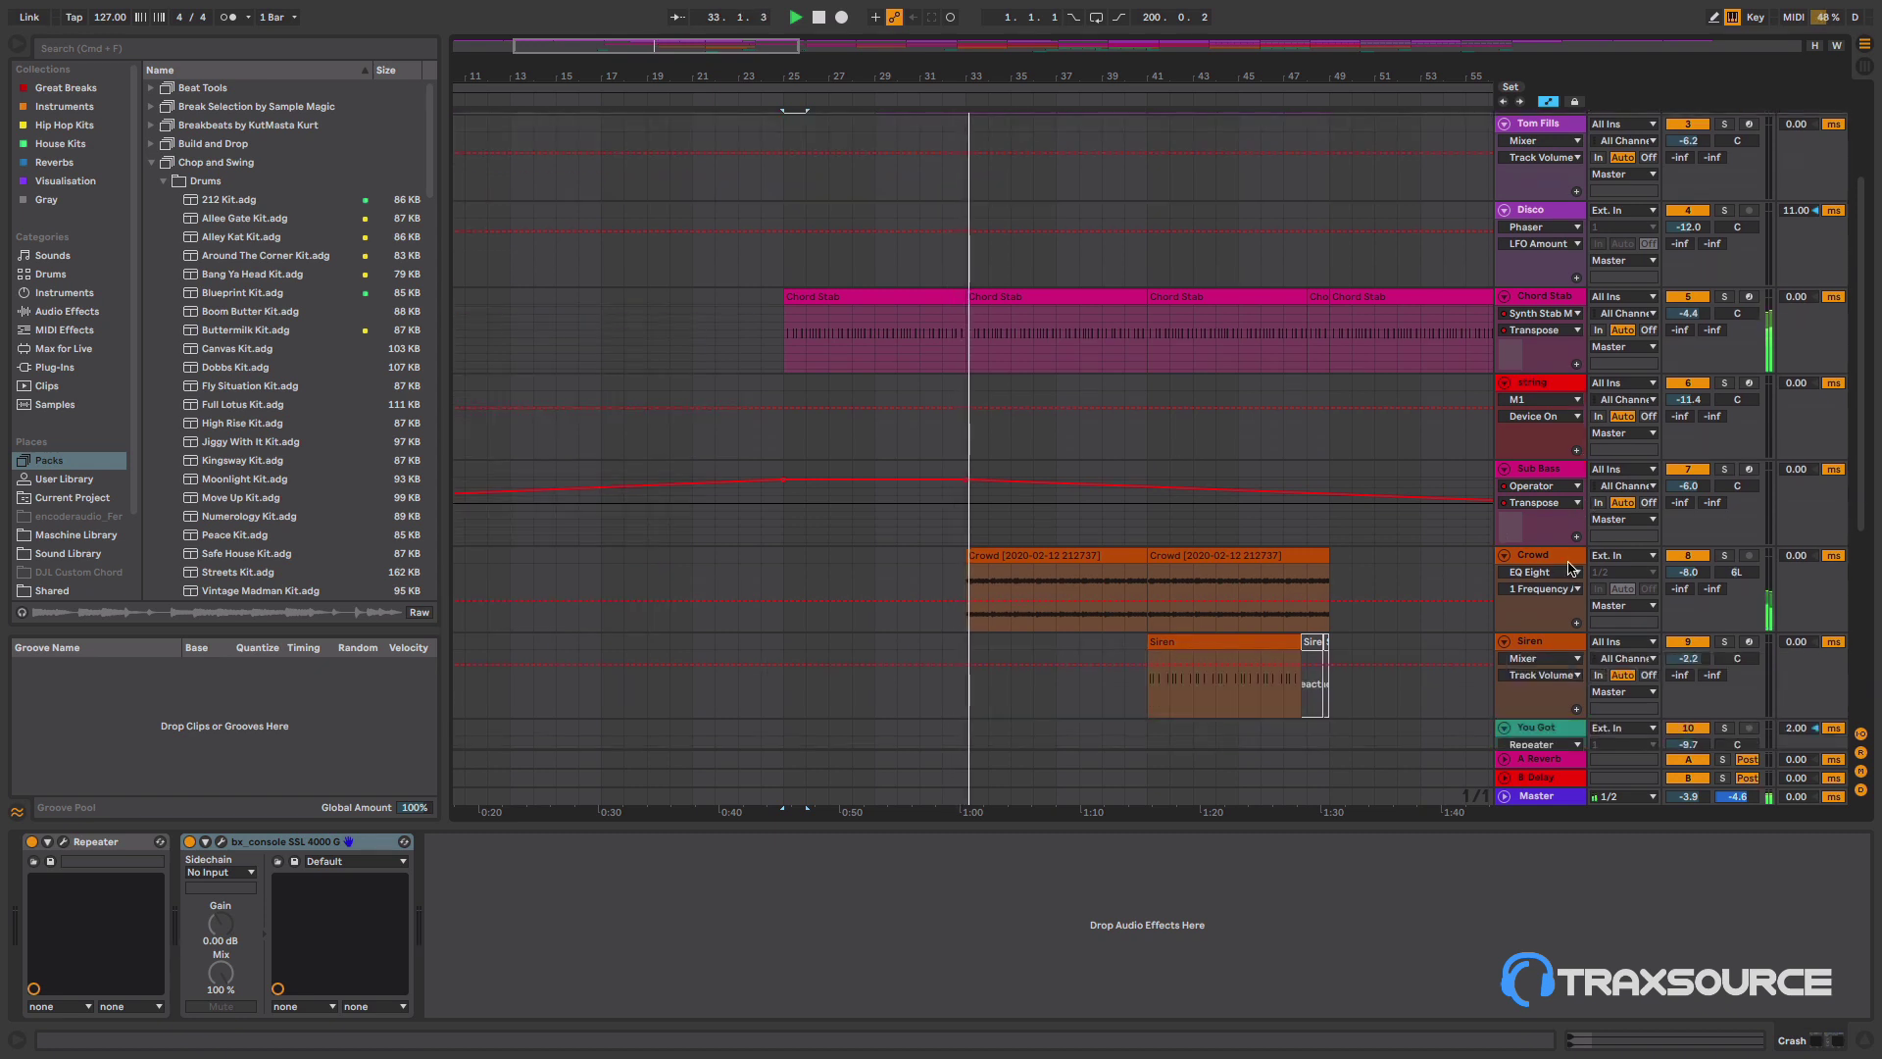
click(1565, 559)
scroll(1565, 559, down, 3)
scroll(1568, 534, down, 1)
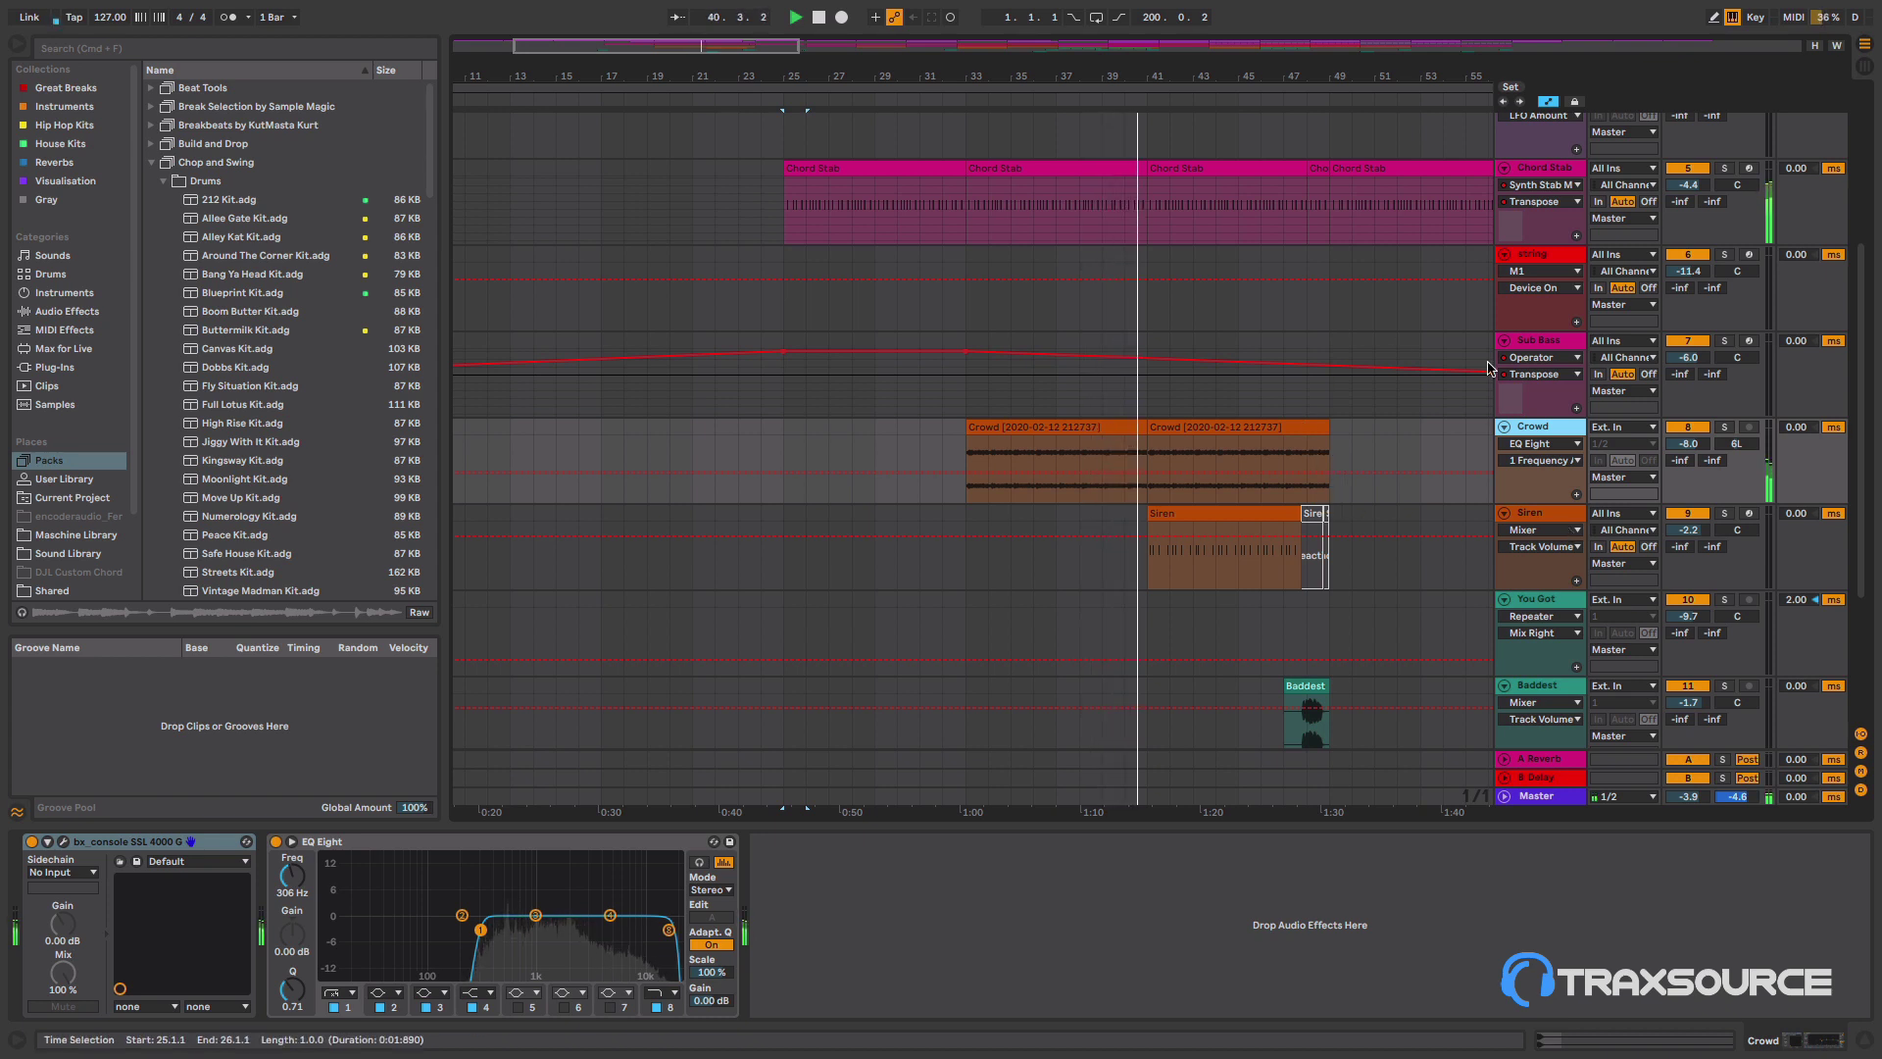
drag(1235, 68, 939, 70)
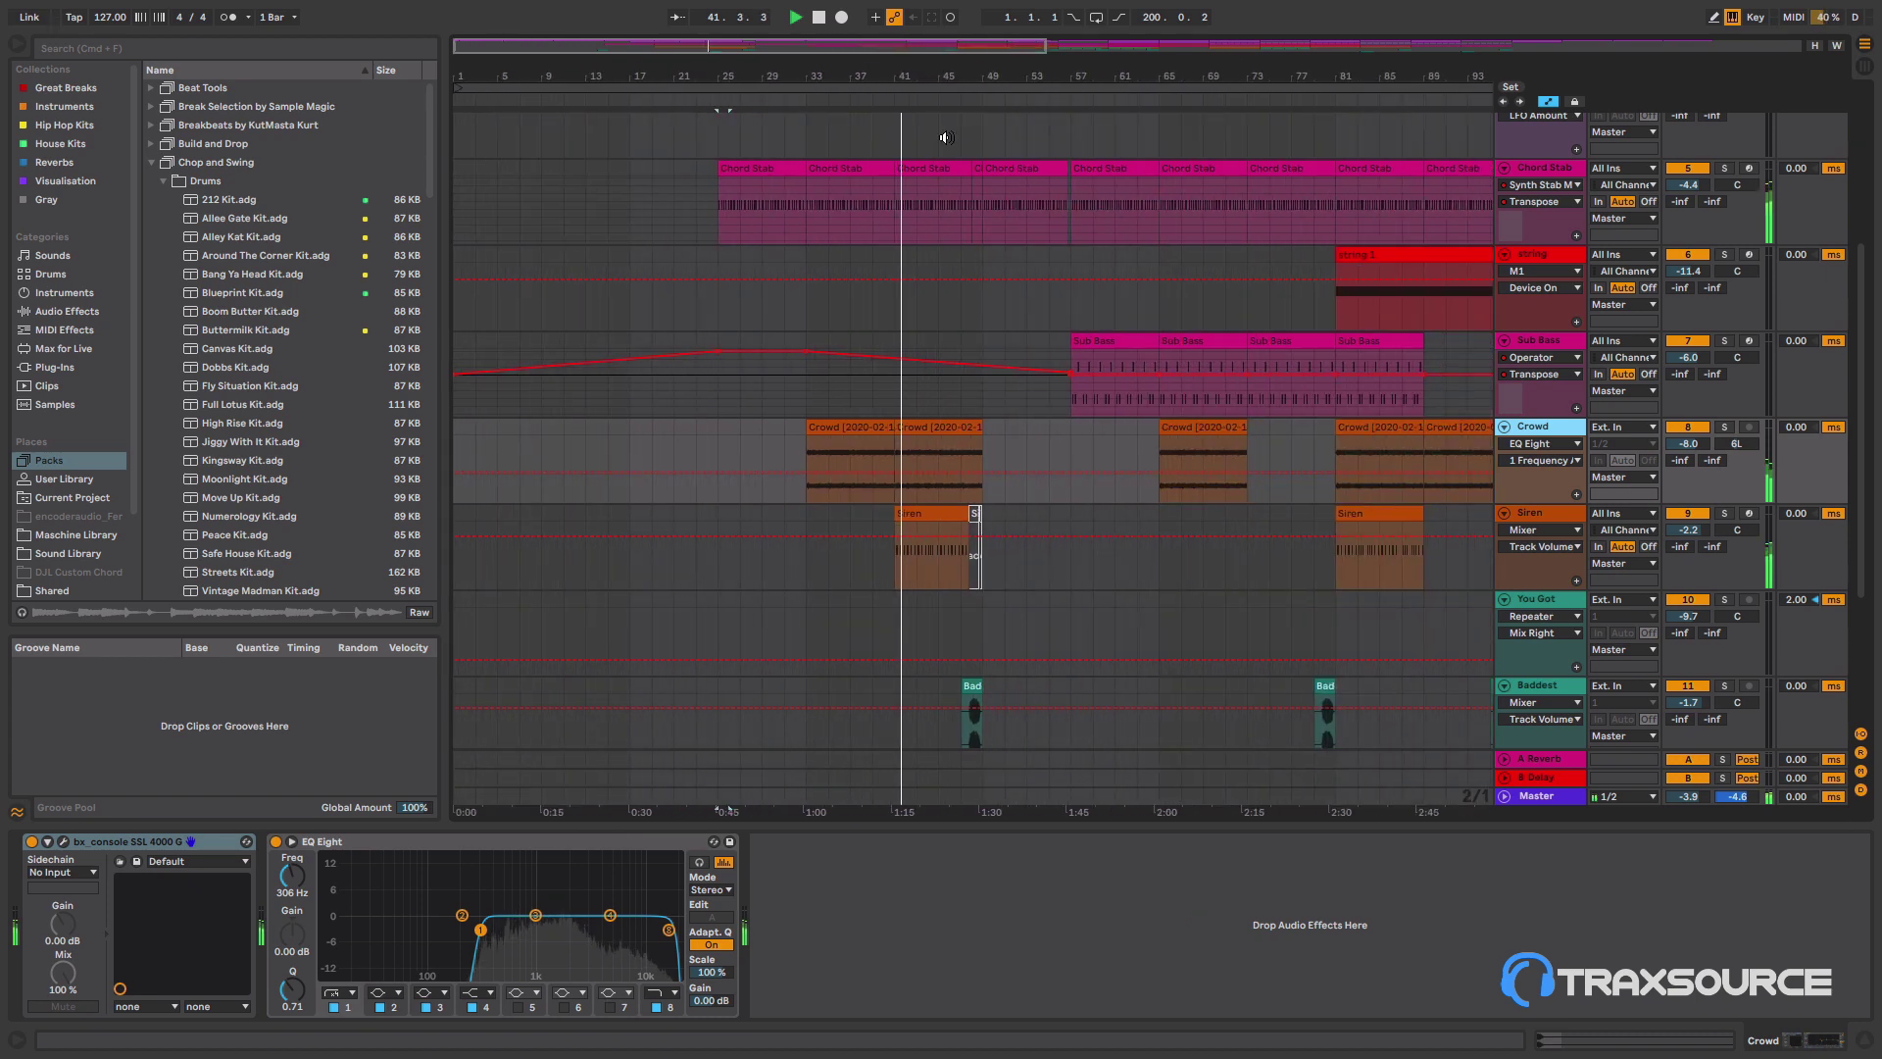
click(1534, 517)
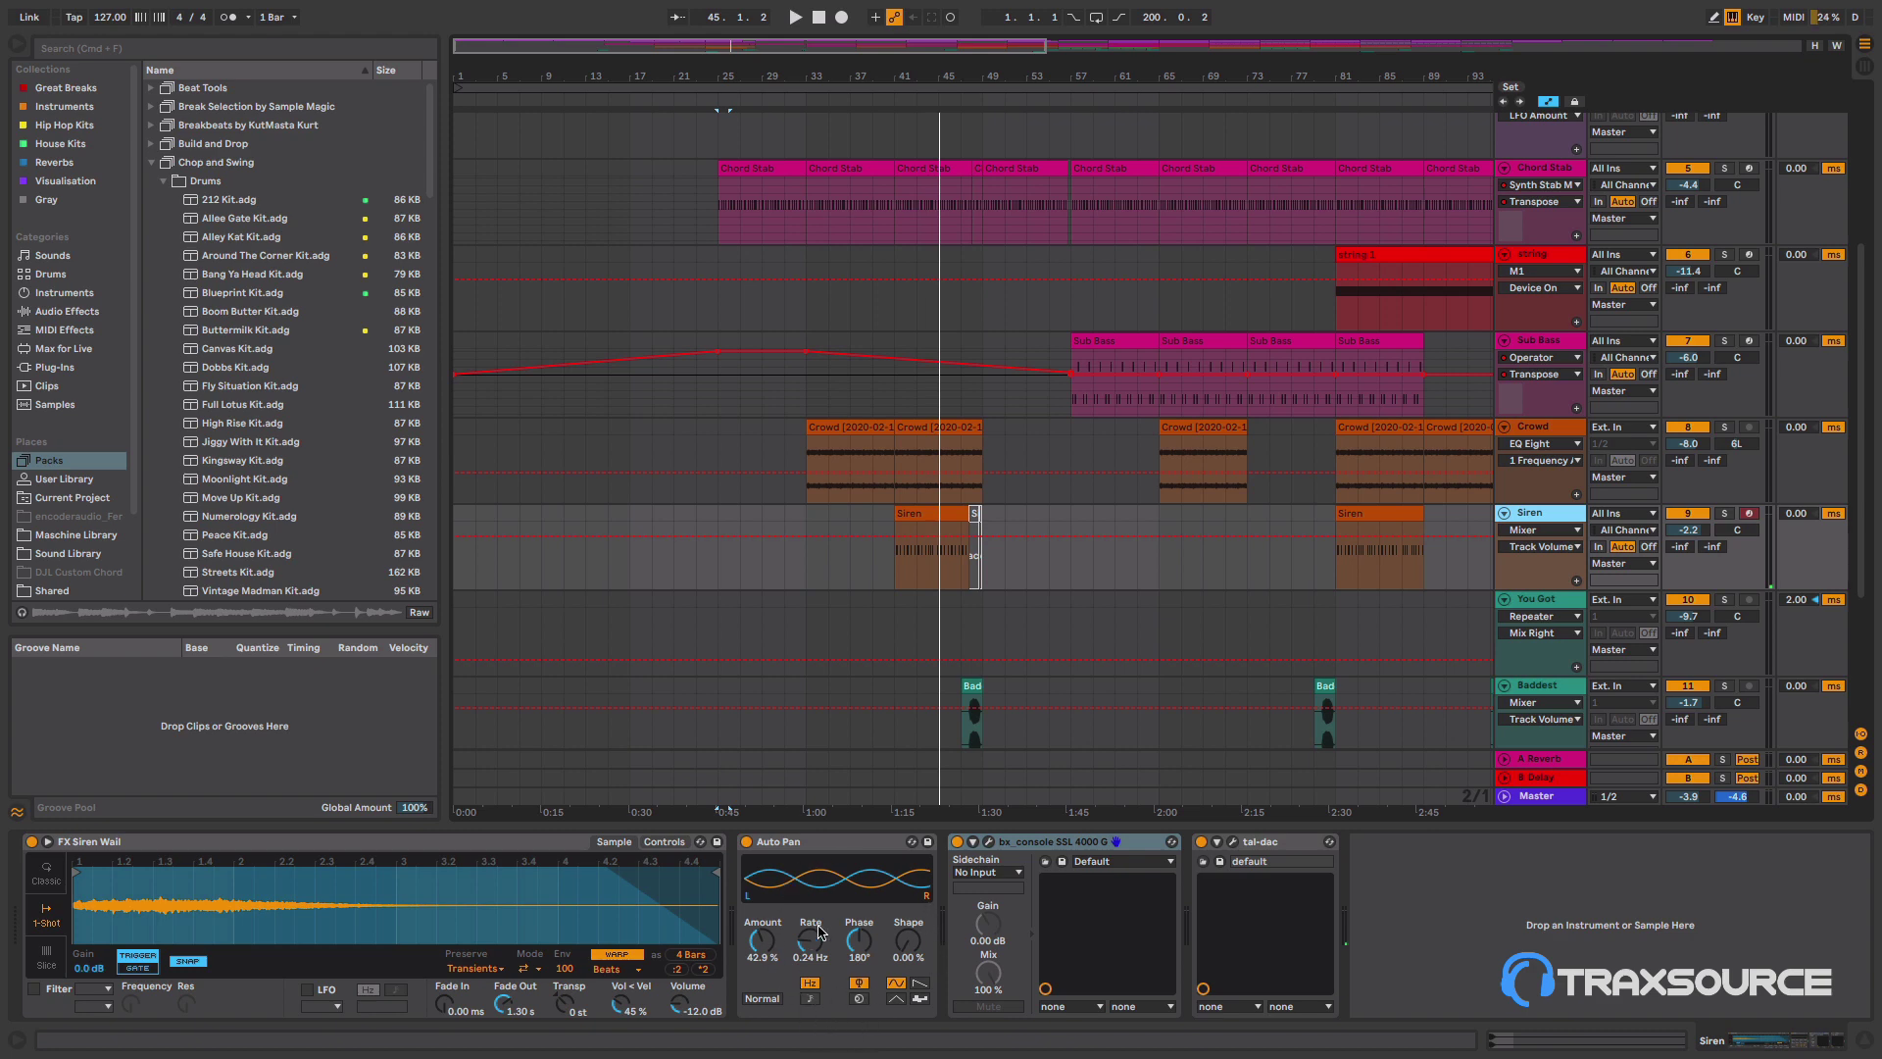
- Select the Bo track and its VAD_BowBow vocal clip at bar 41, and play it from about bar 38
scroll(1303, 583, down, 5)
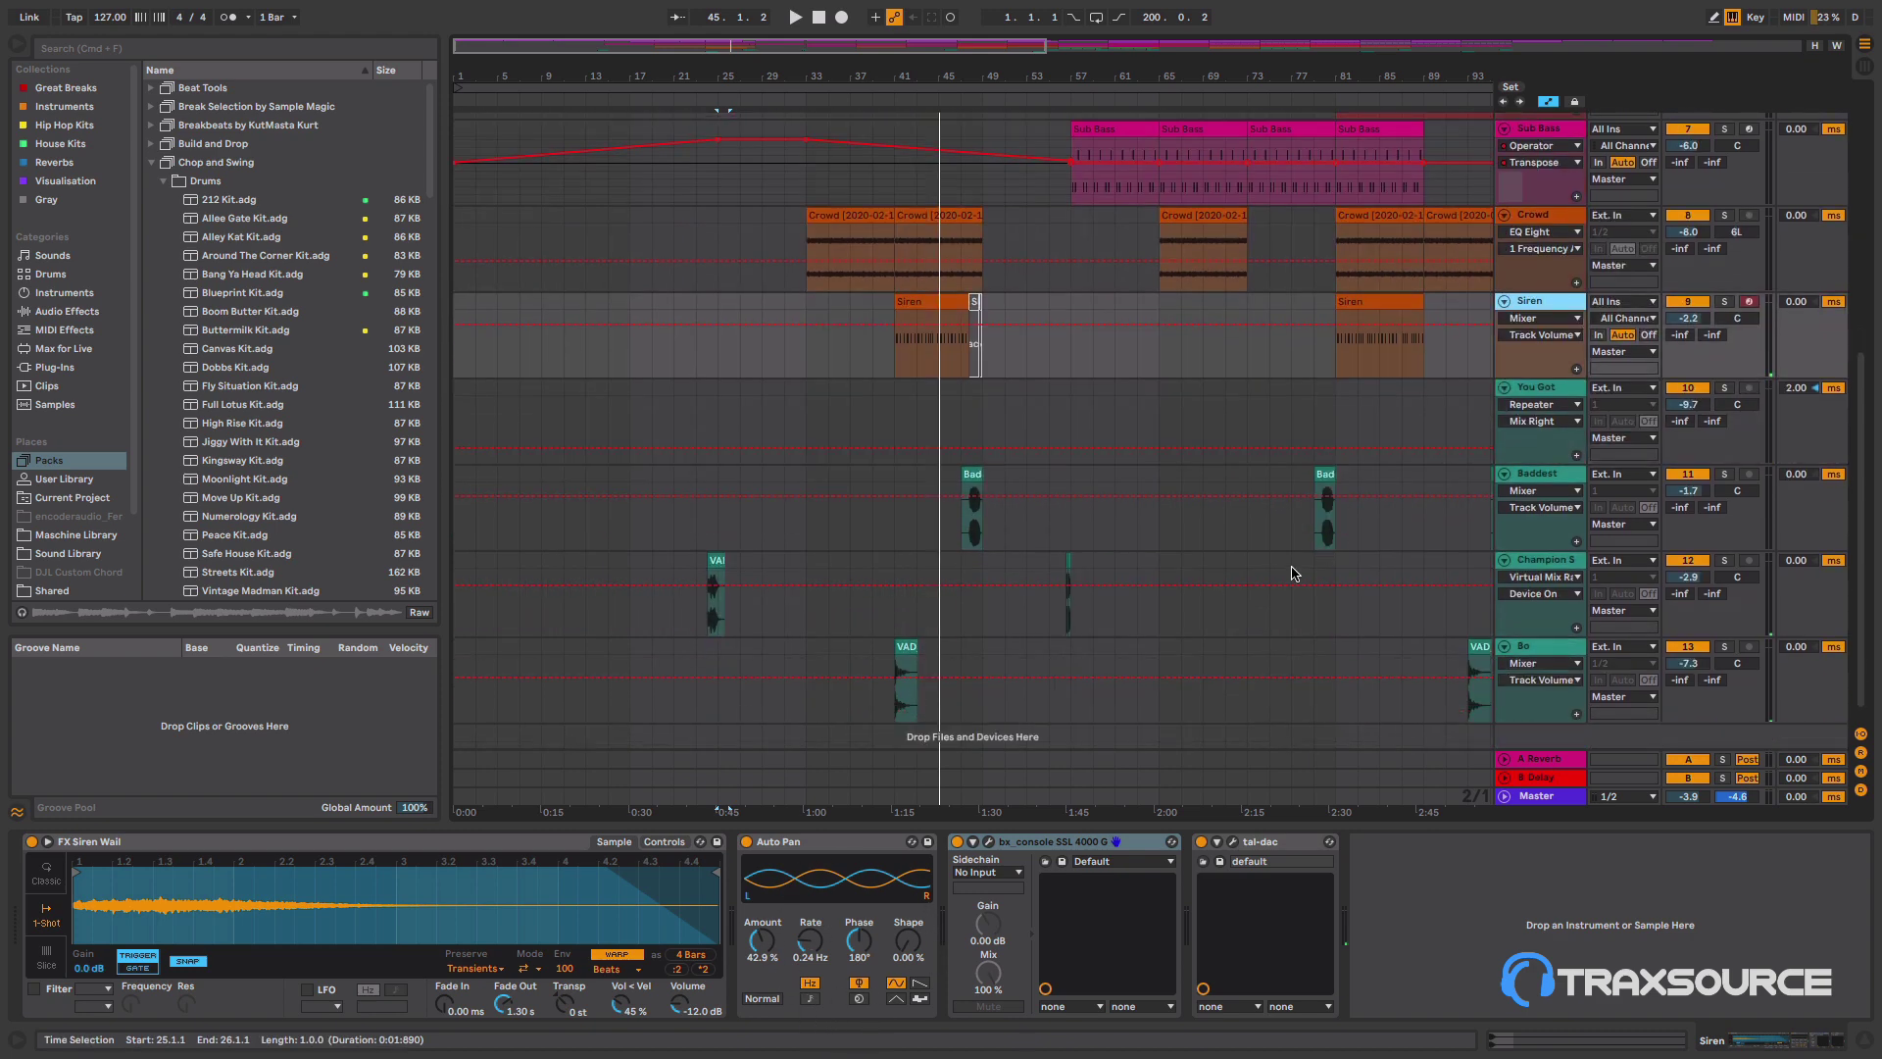
click(1542, 652)
click(907, 649)
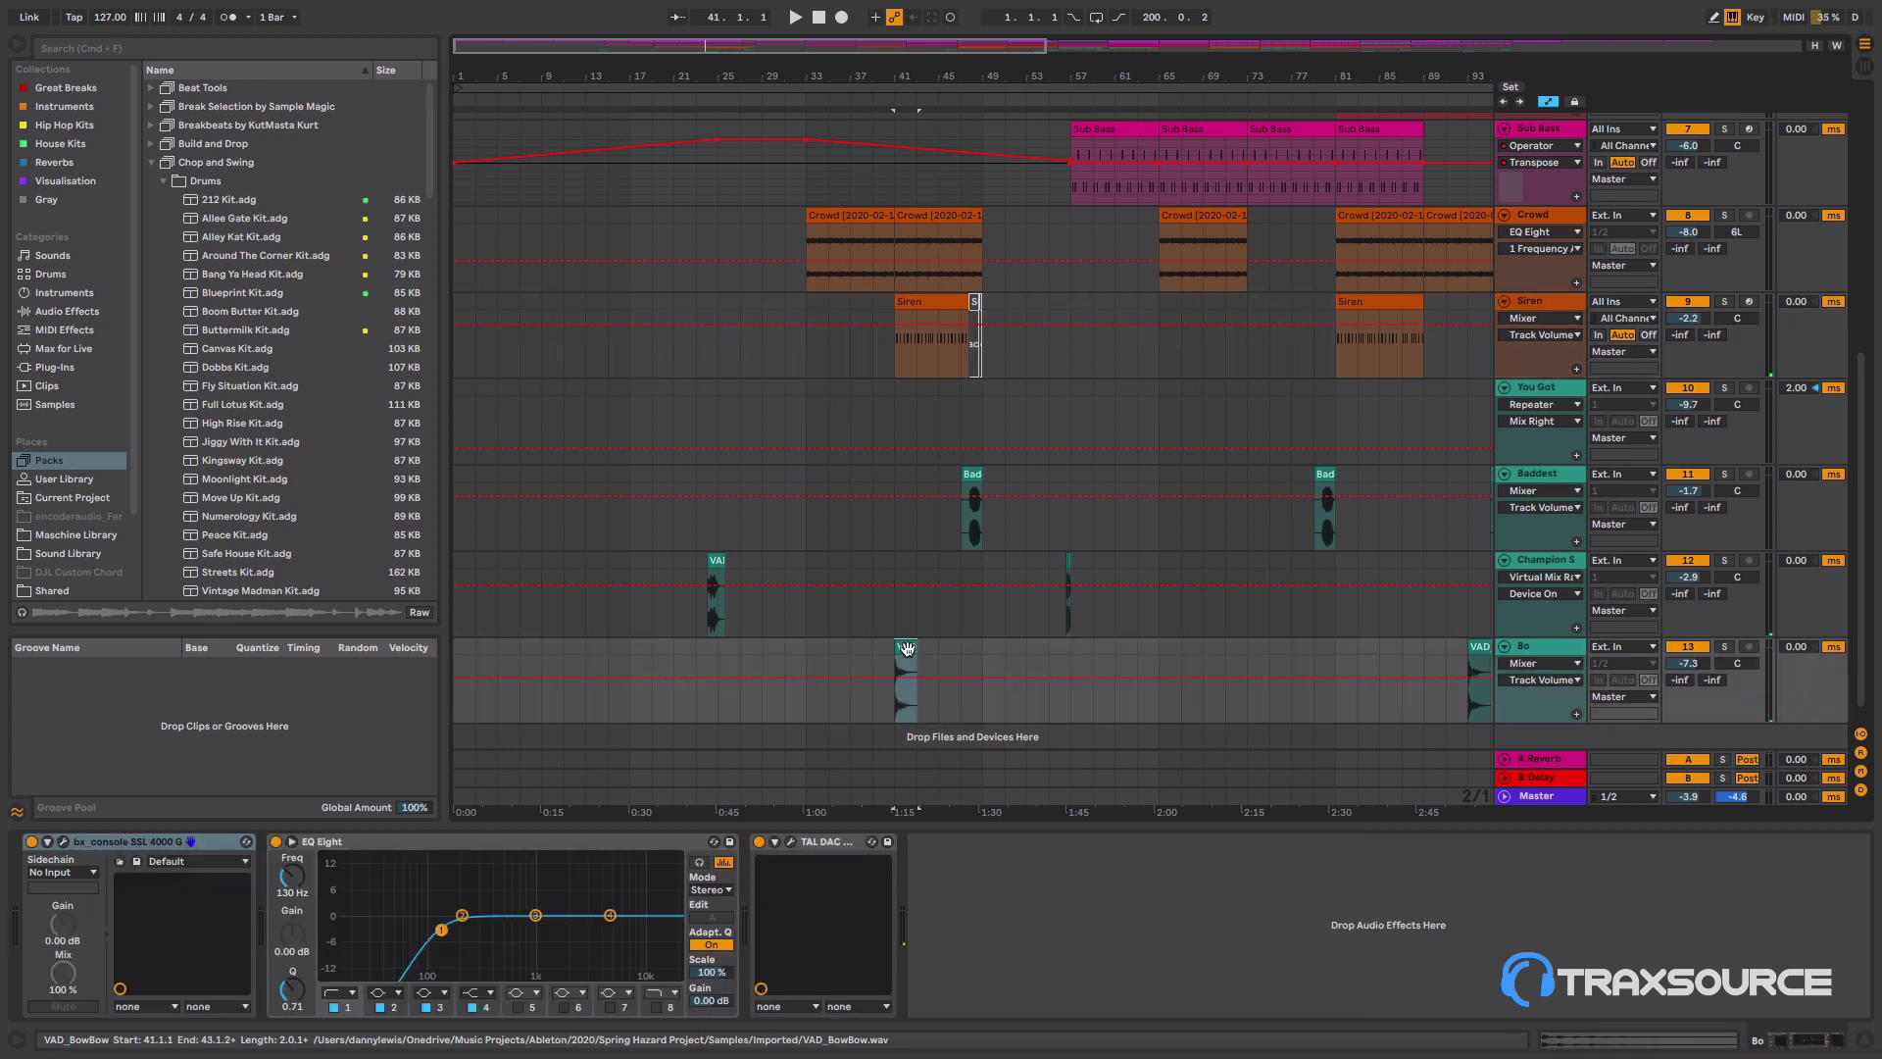
click(862, 99)
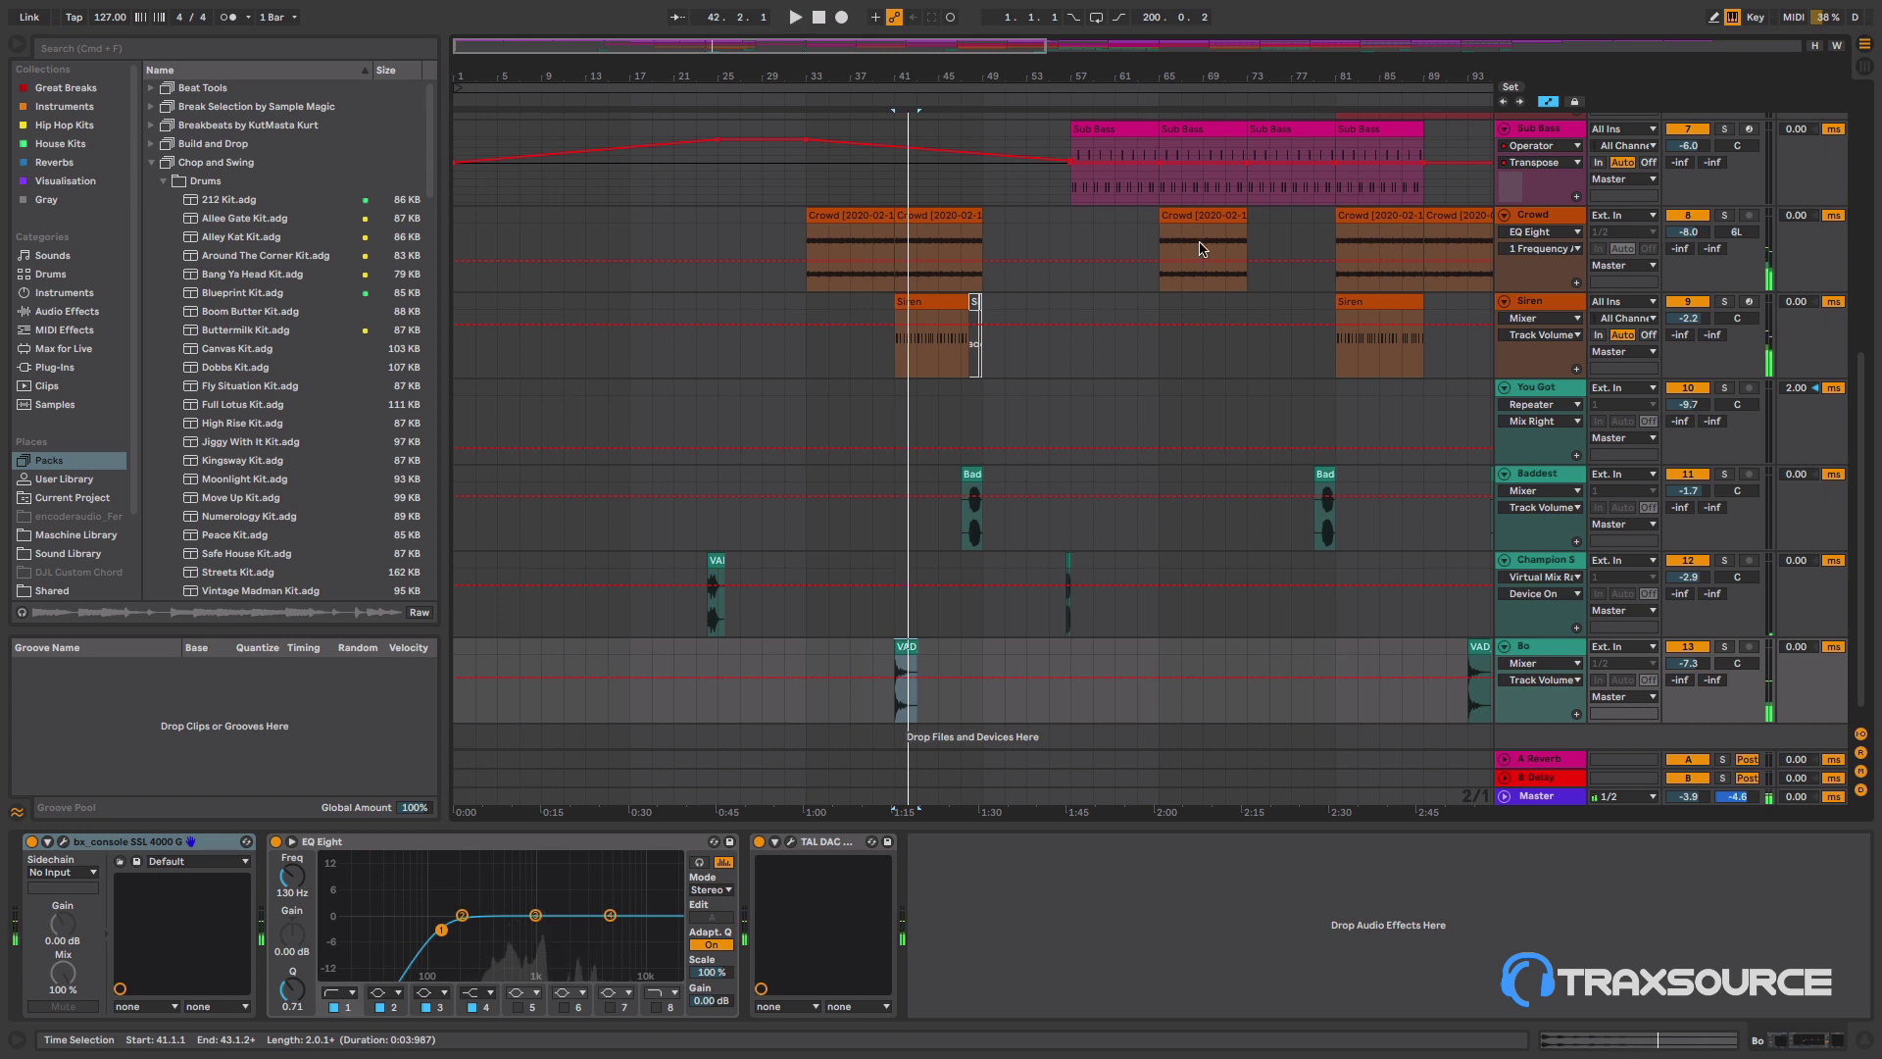
- Examine the break at bars 47 to 49 across the Siren, Baddest, Crash and Beats tracks
scroll(1245, 260, up, 2)
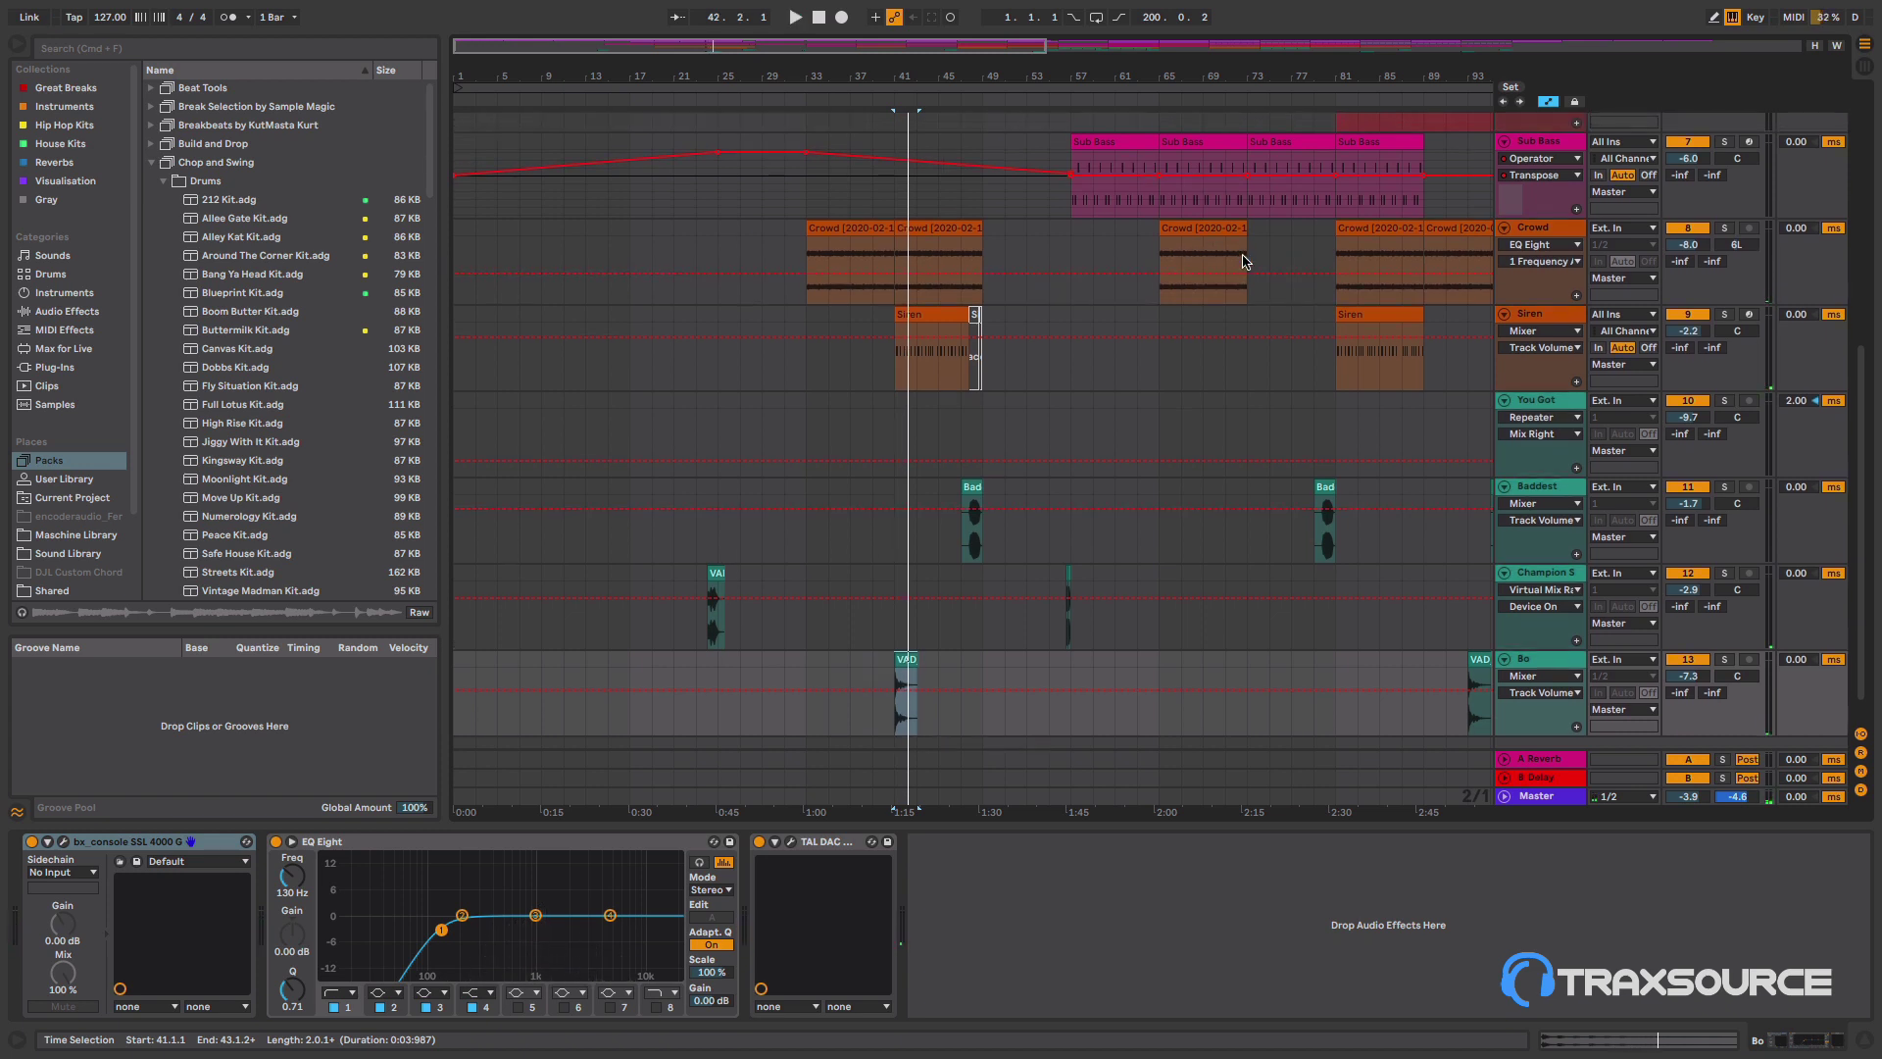
scroll(1245, 261, up, 5)
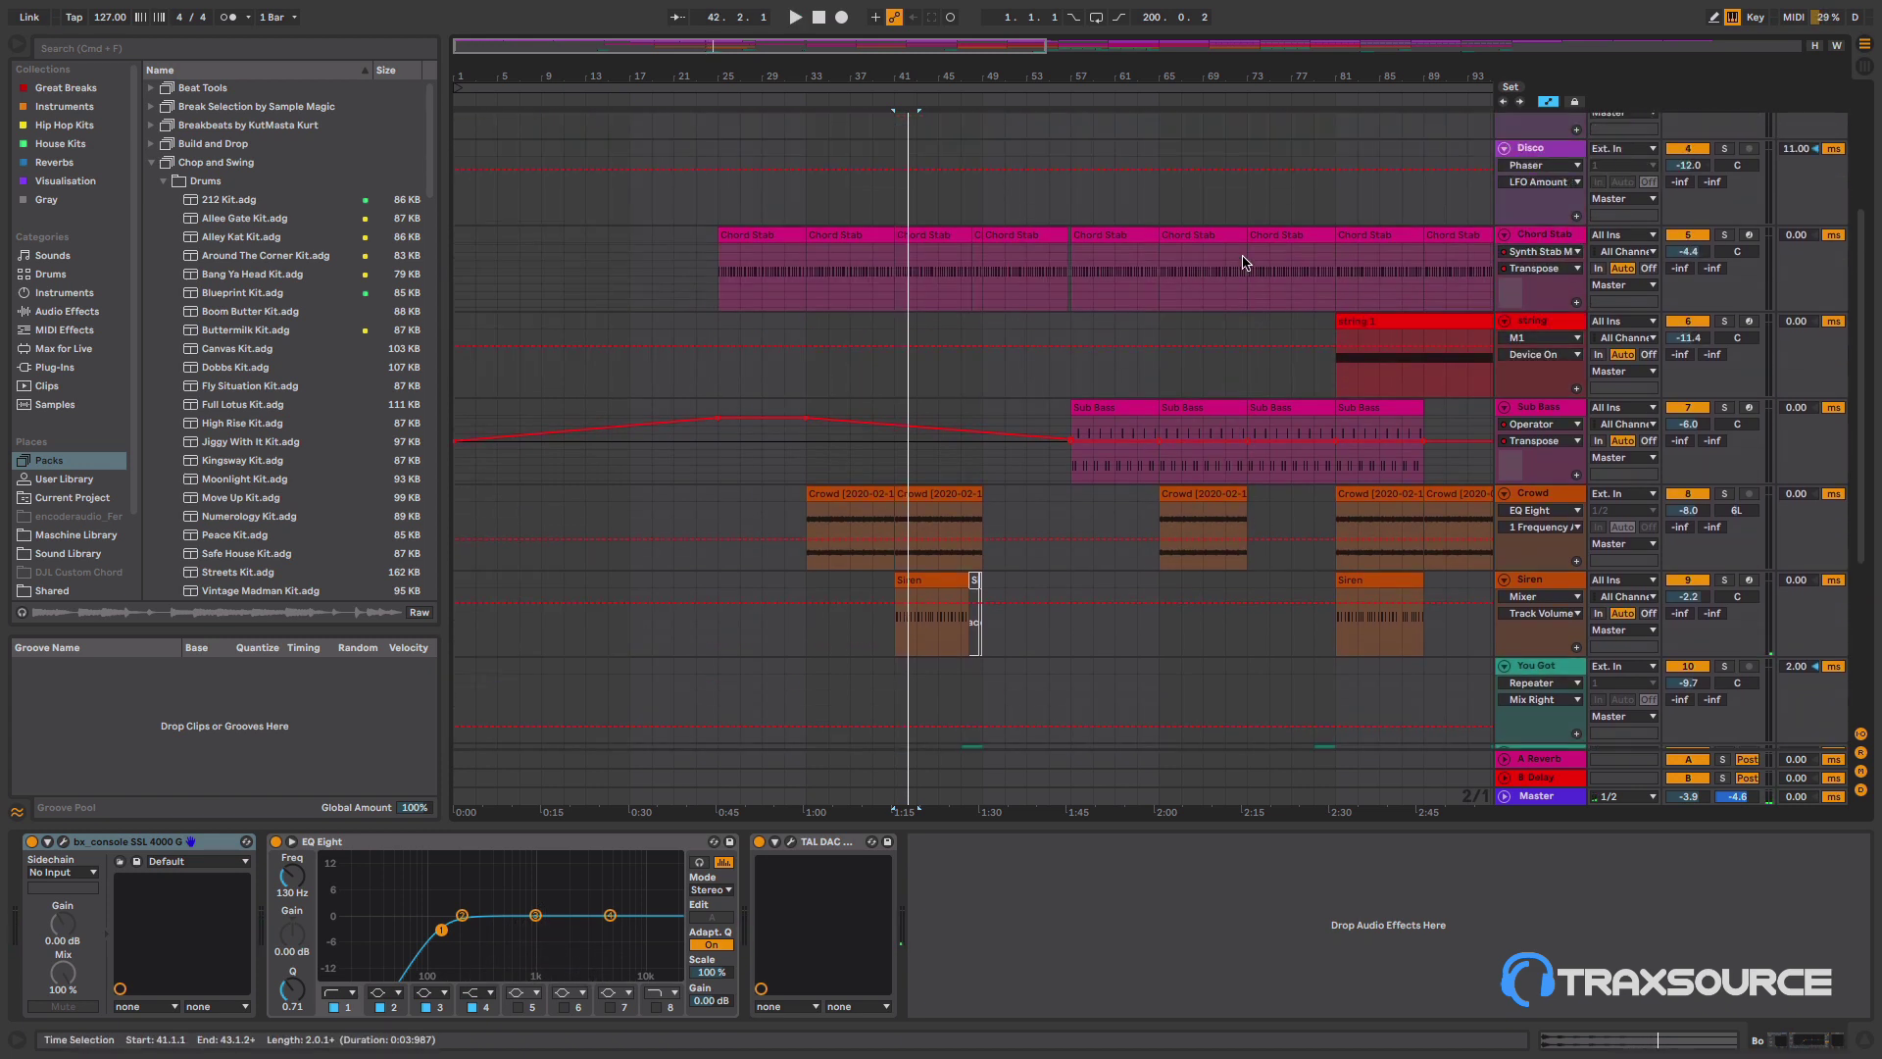
scroll(1137, 206, down, 2)
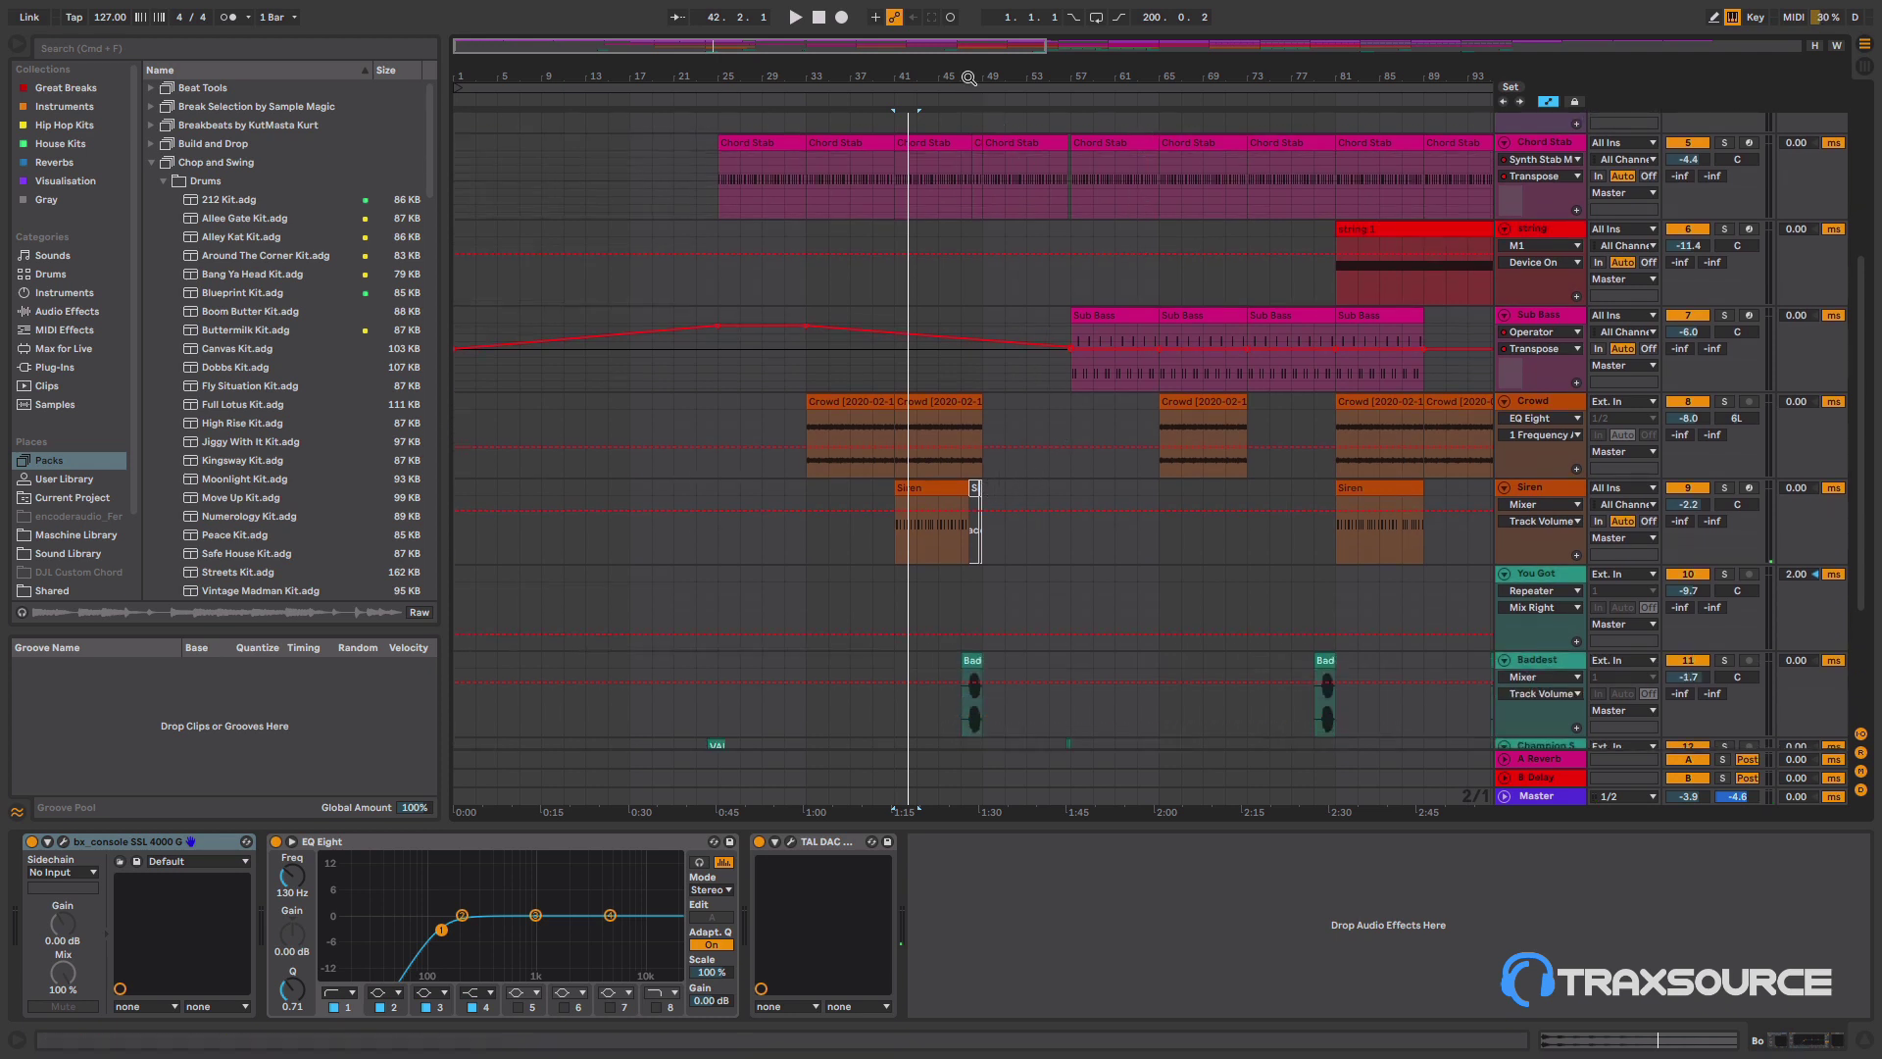
drag(968, 78, 970, 250)
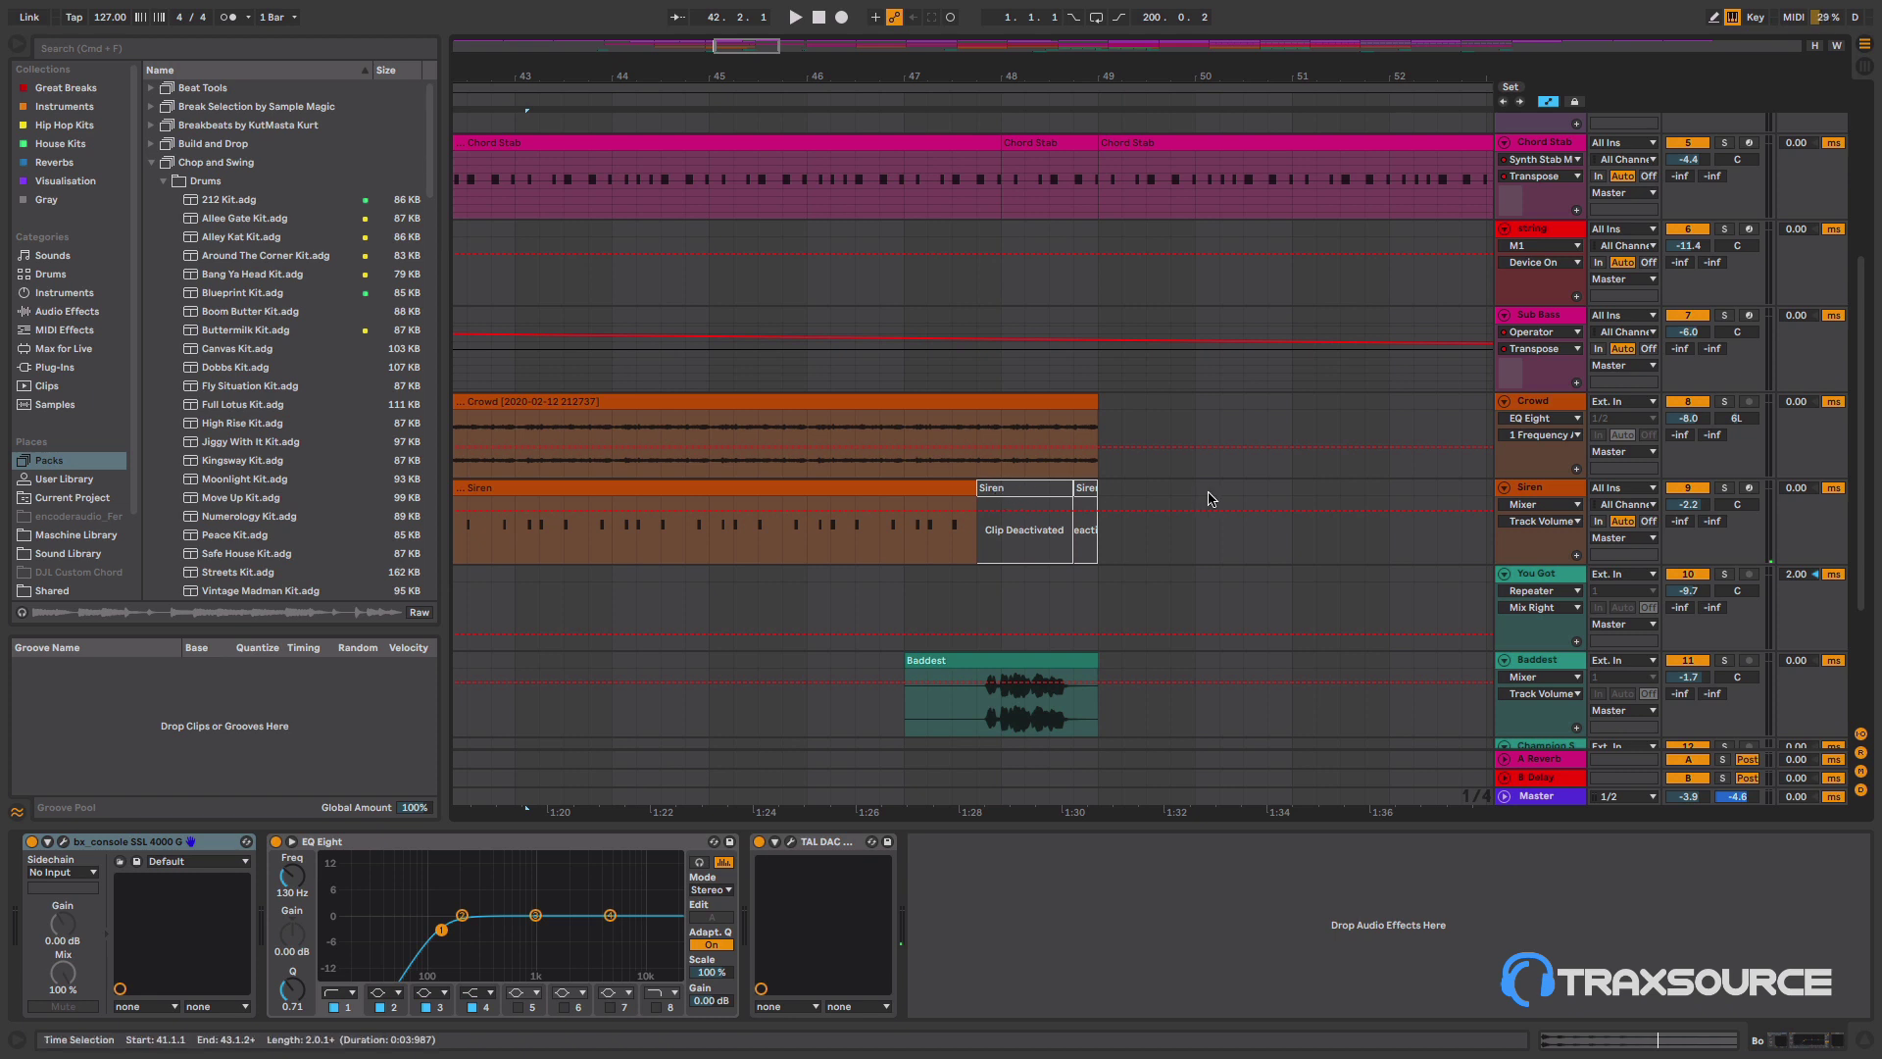
scroll(1102, 229, up, 1)
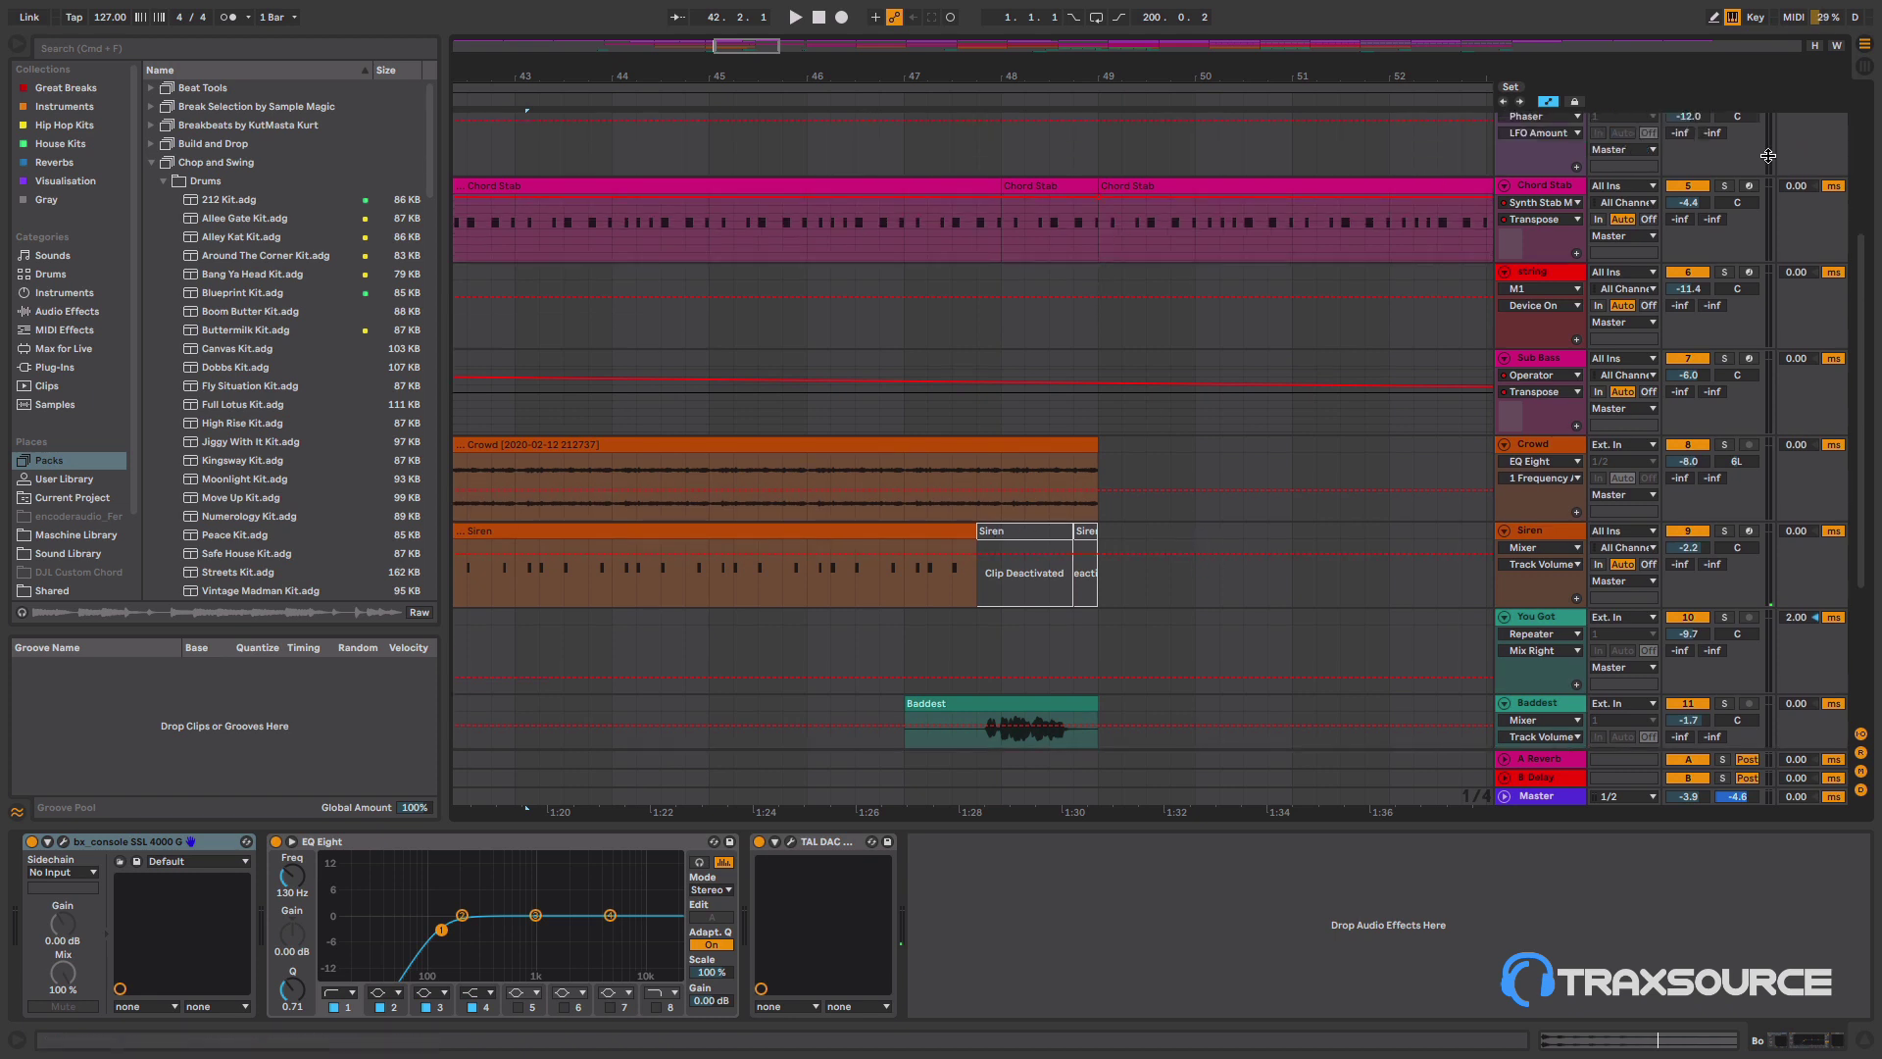
scroll(1586, 233, up, 4)
scroll(1588, 233, up, 2)
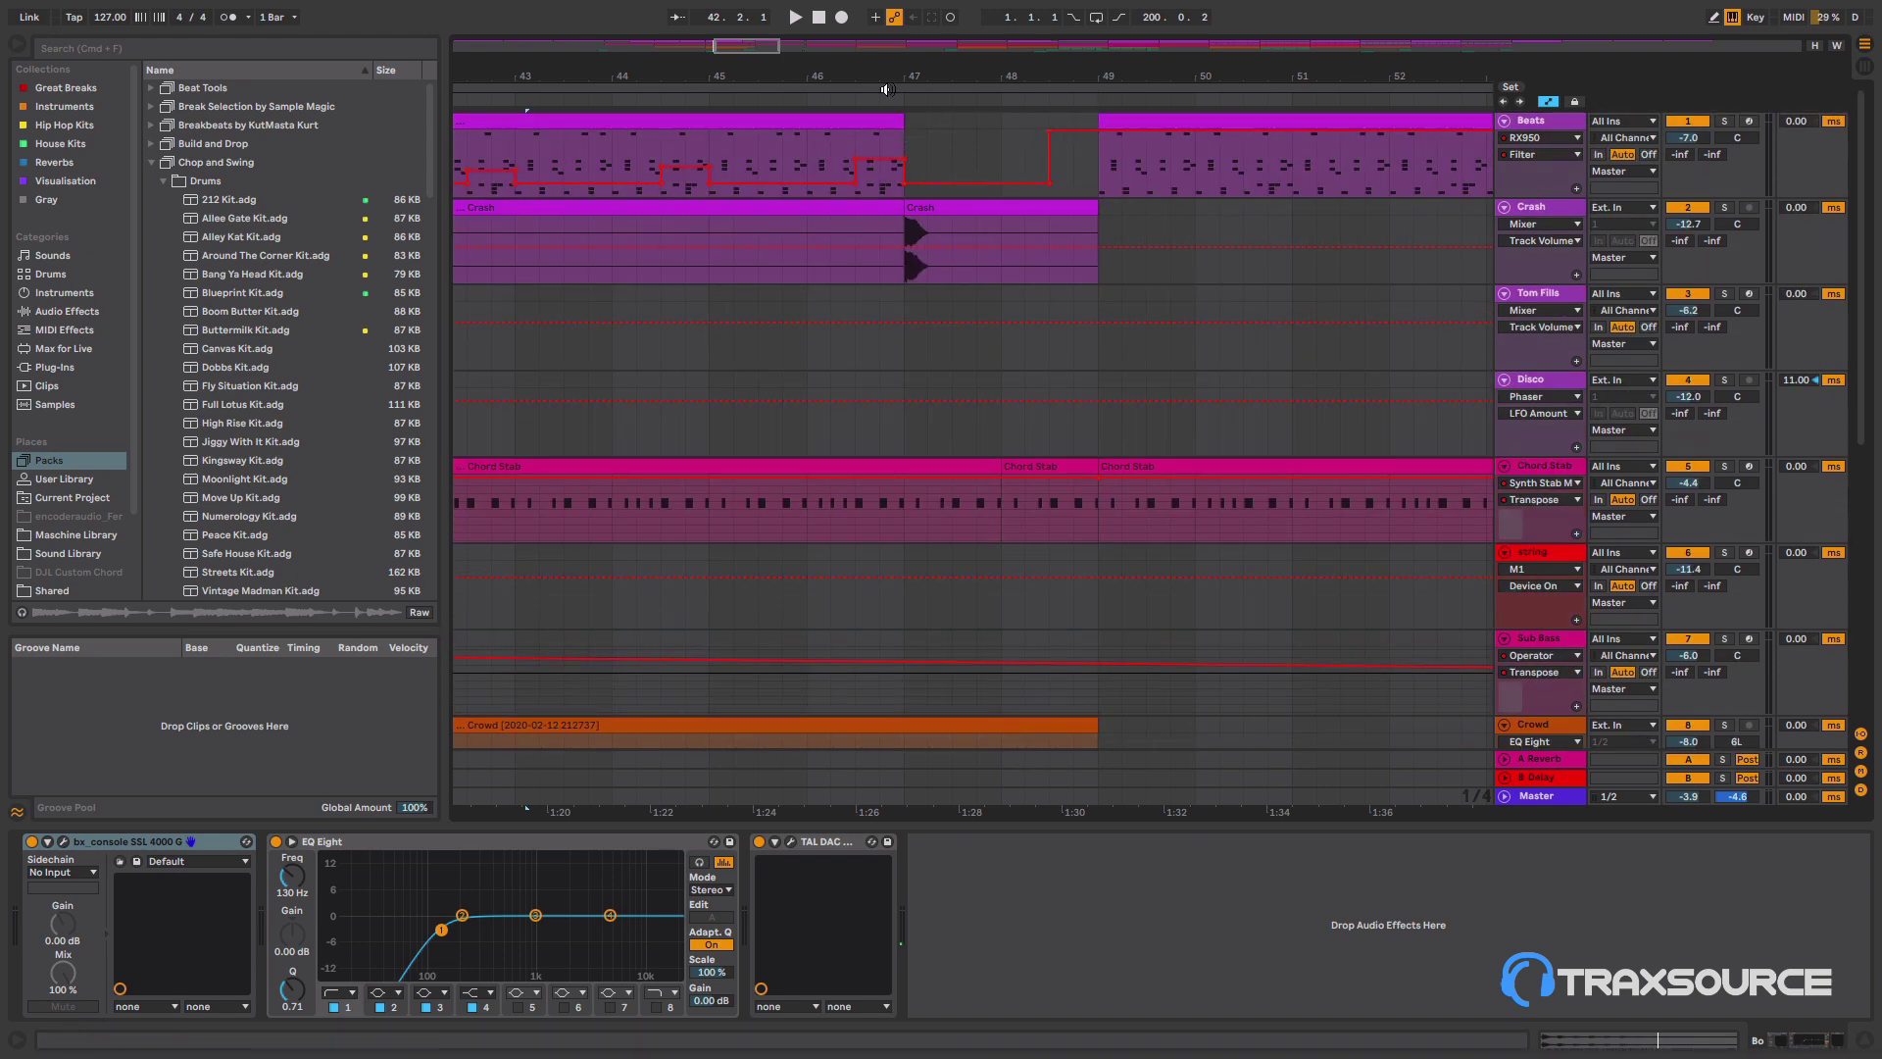
- Play the arrangement from about bar 40 through the break, examining the tracks up to the Sub Bass entry at bar 57
drag(887, 89, 921, 135)
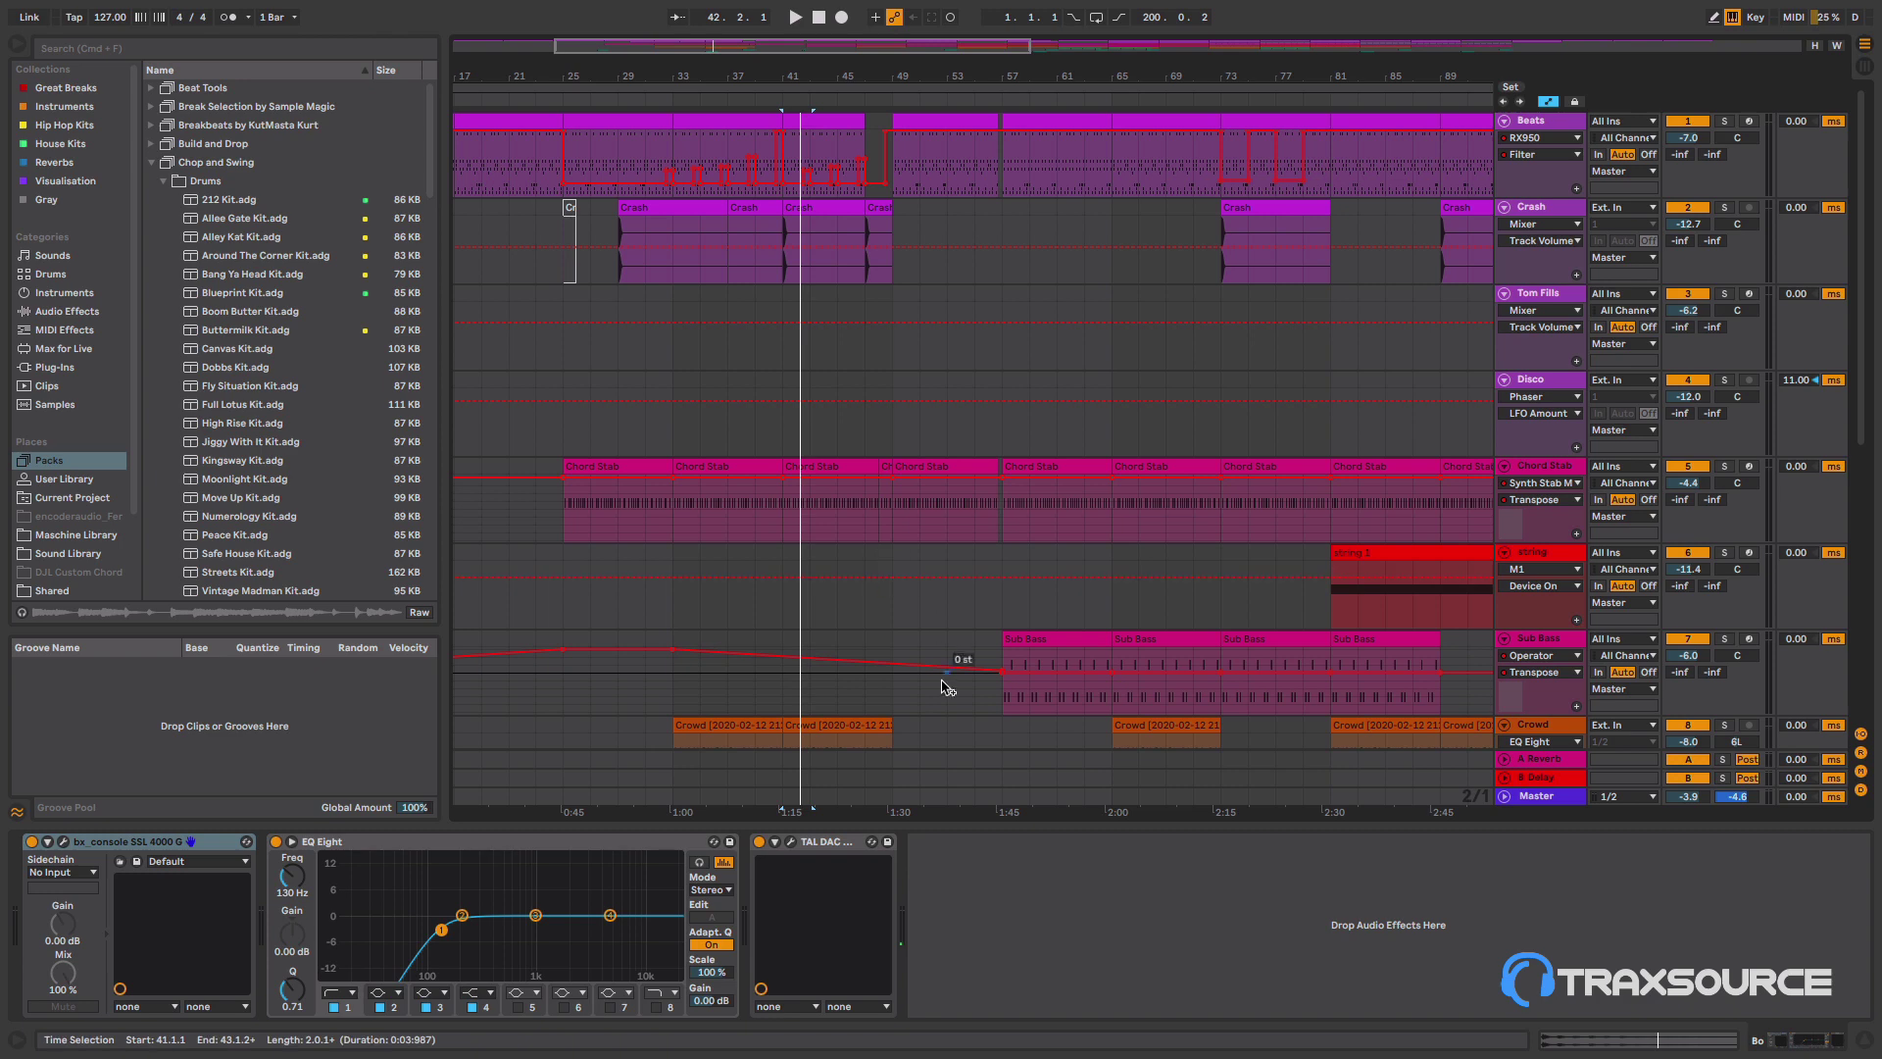
scroll(957, 618, down, 2)
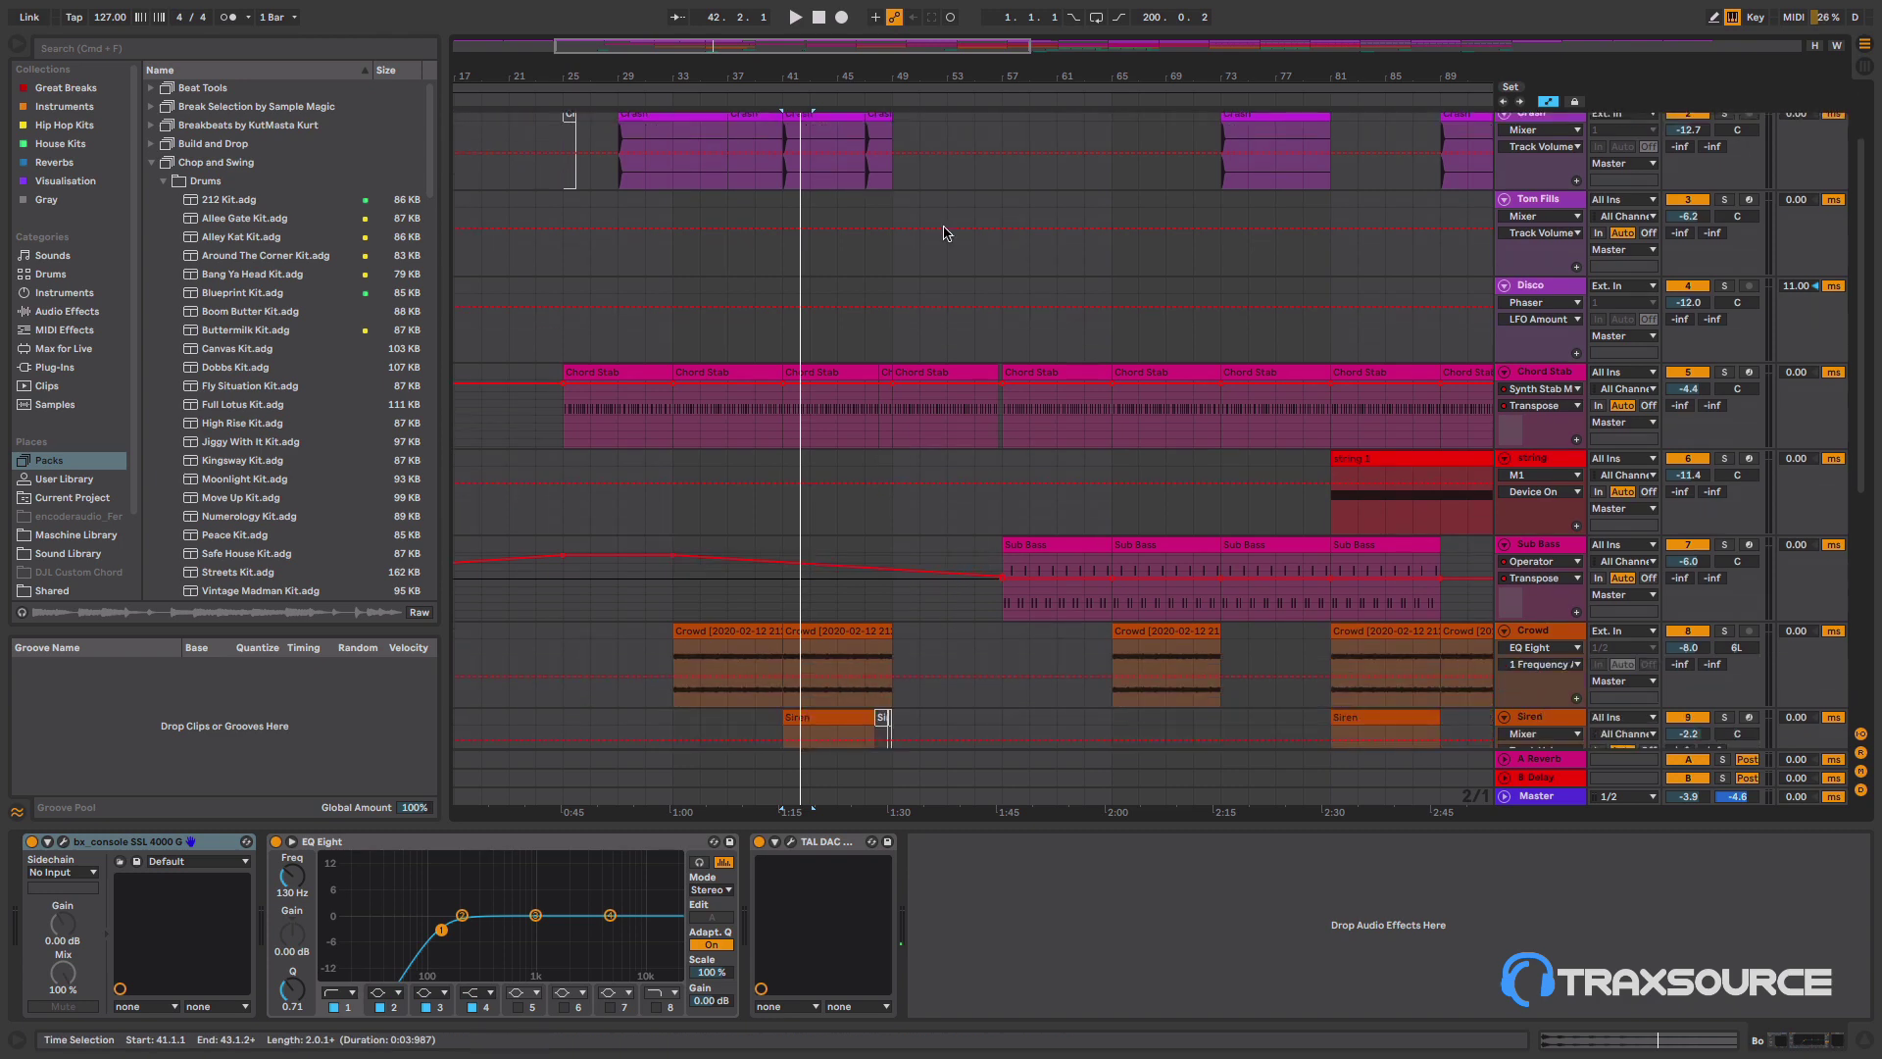
drag(890, 74, 875, 172)
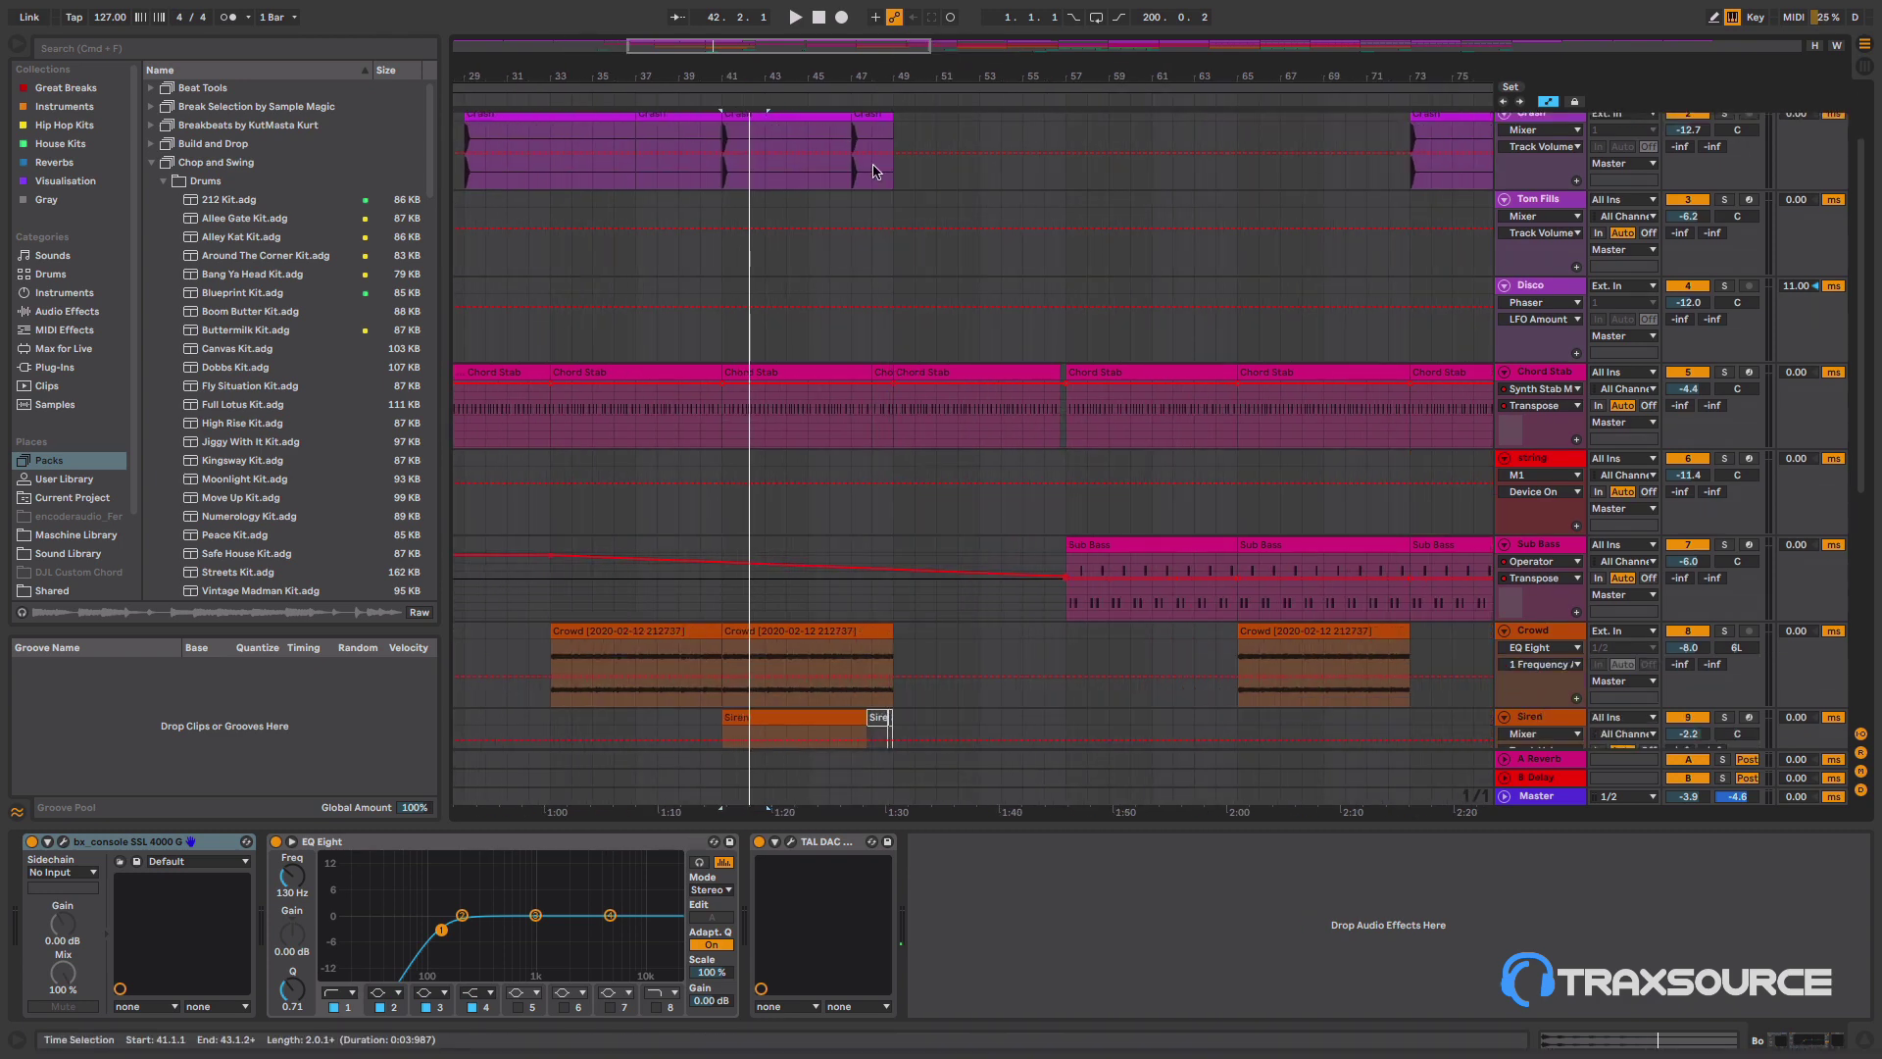
scroll(959, 217, up, 2)
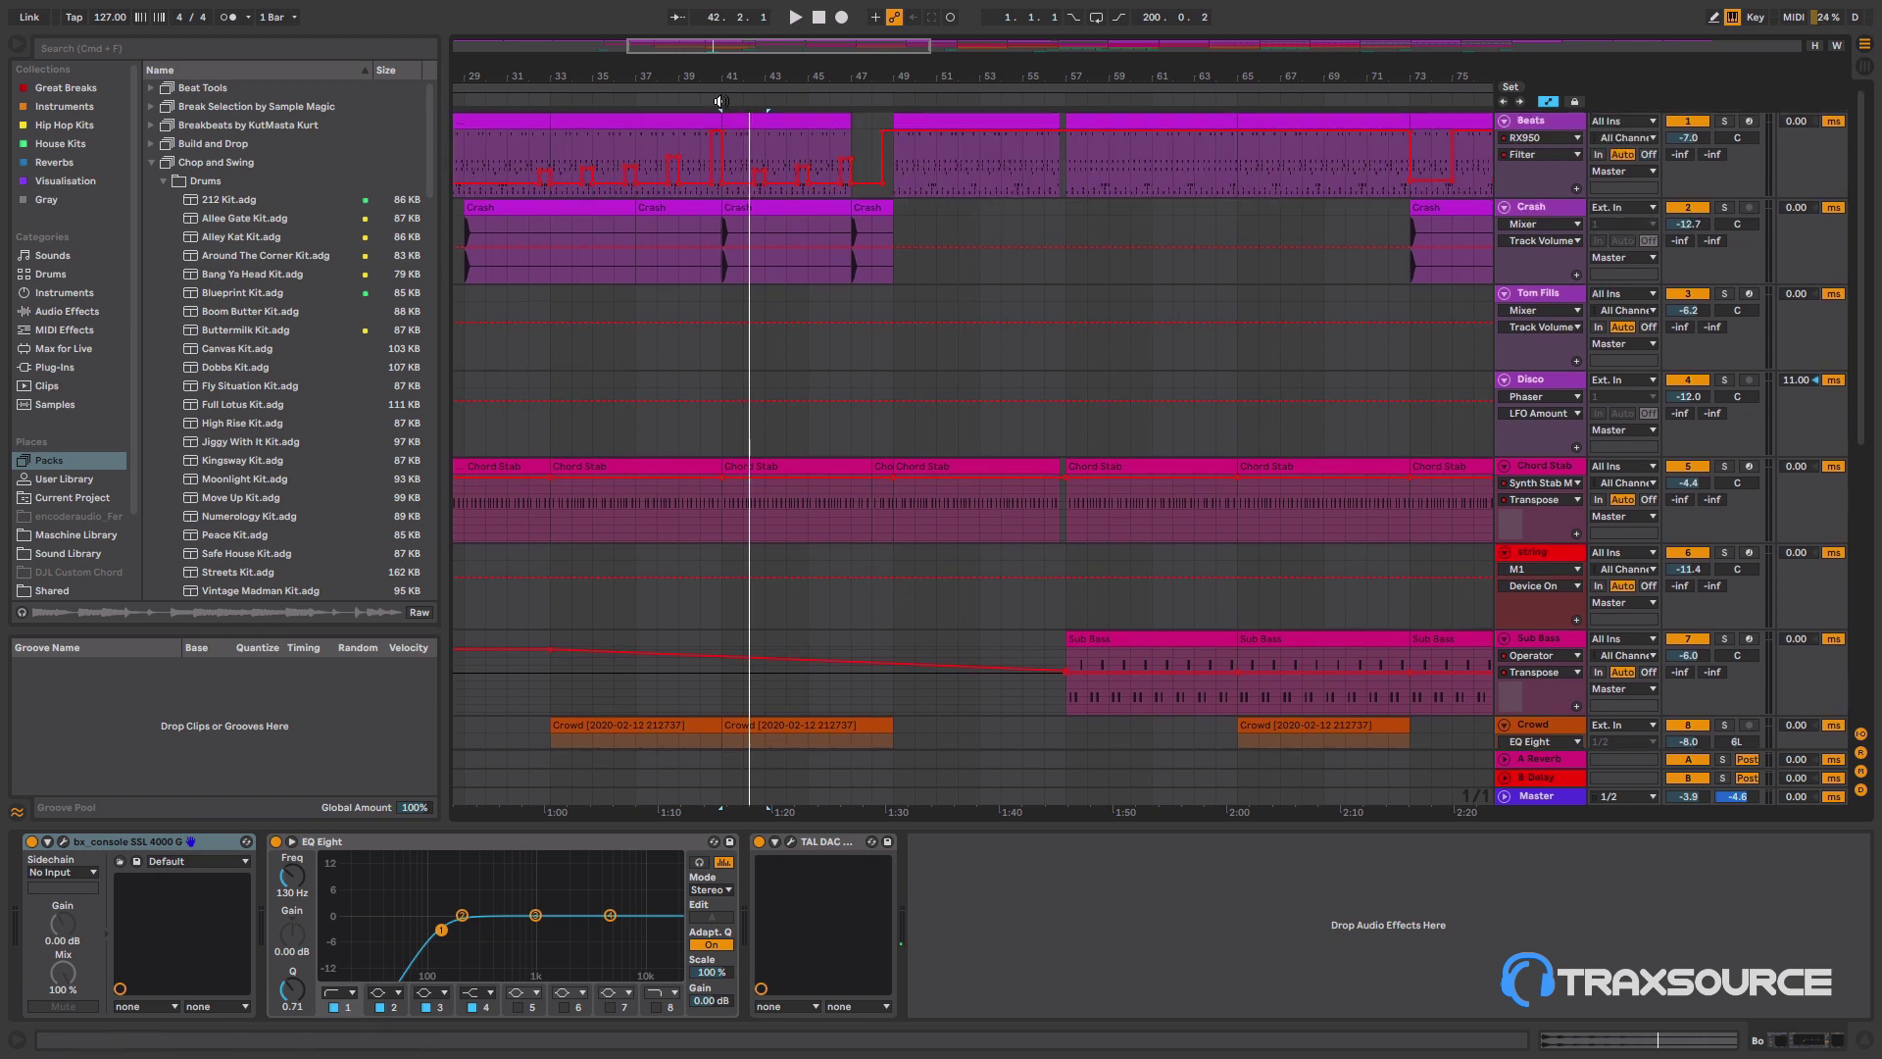
click(710, 97)
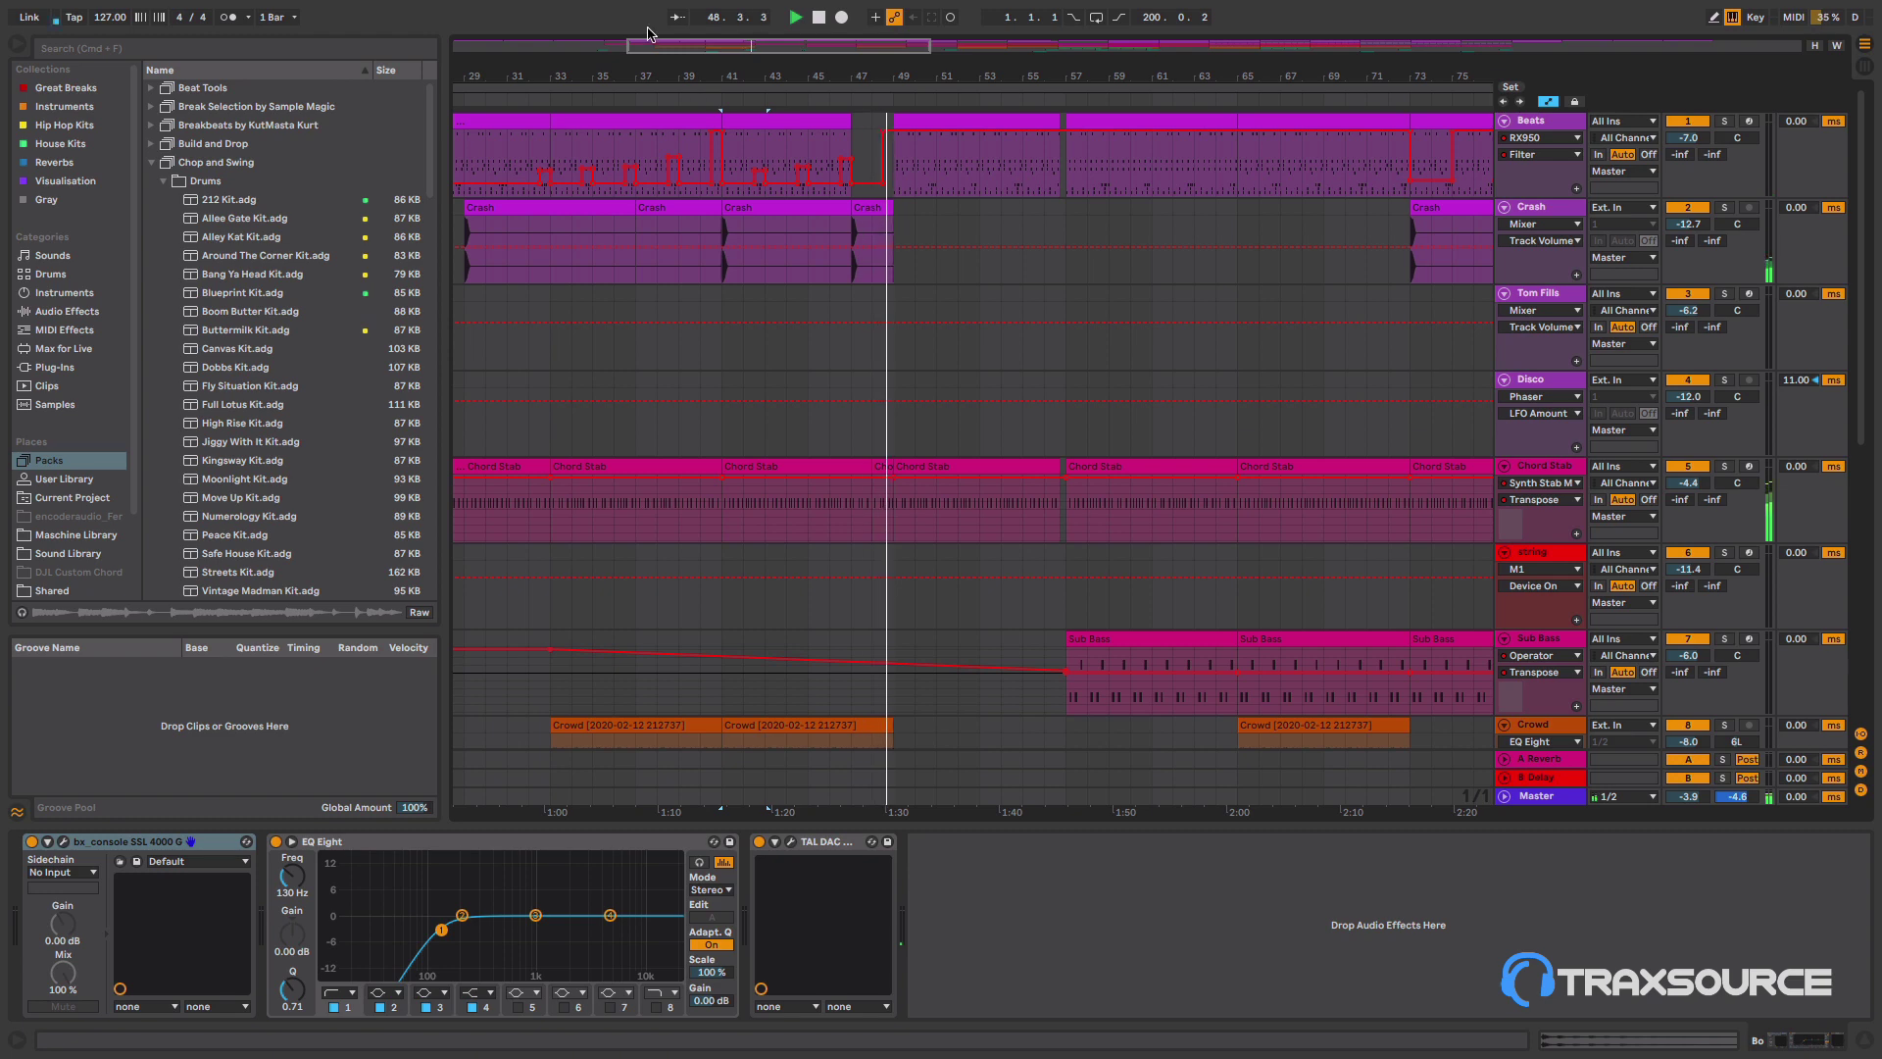
scroll(1333, 335, down, 4)
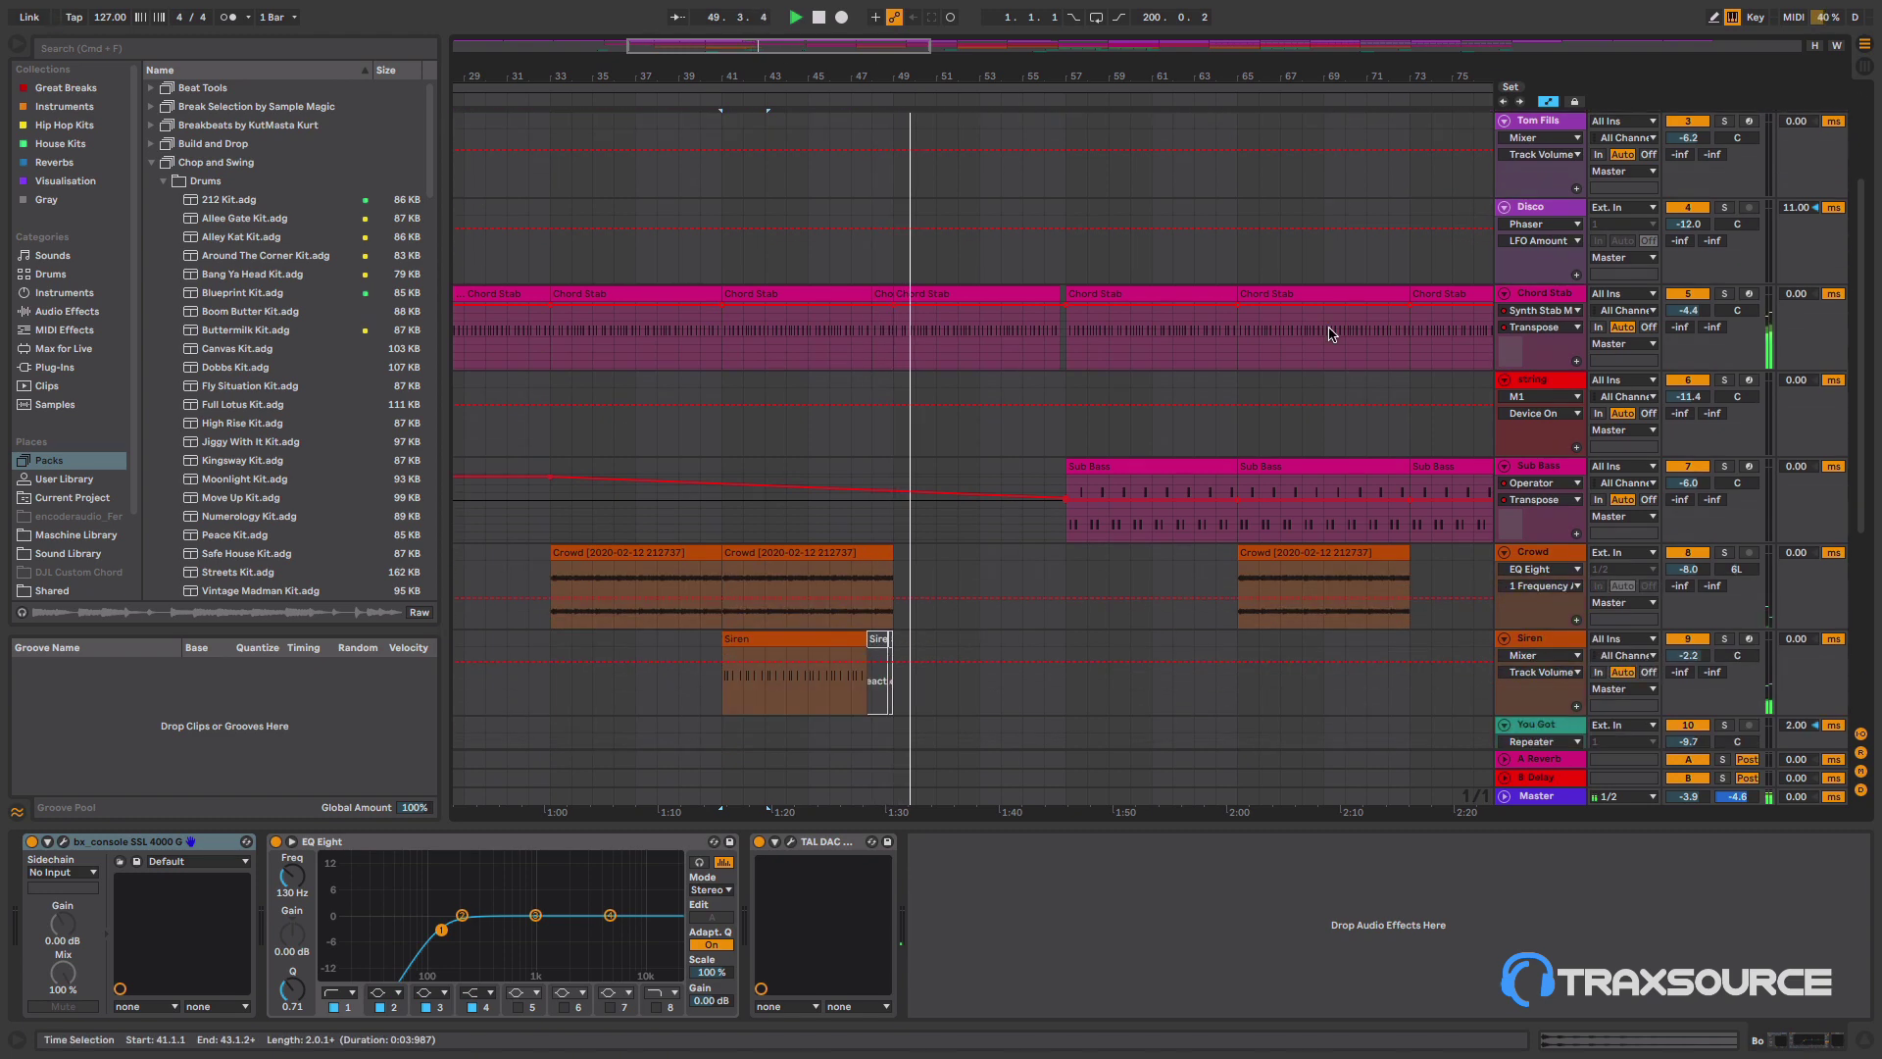
scroll(1000, 471, down, 8)
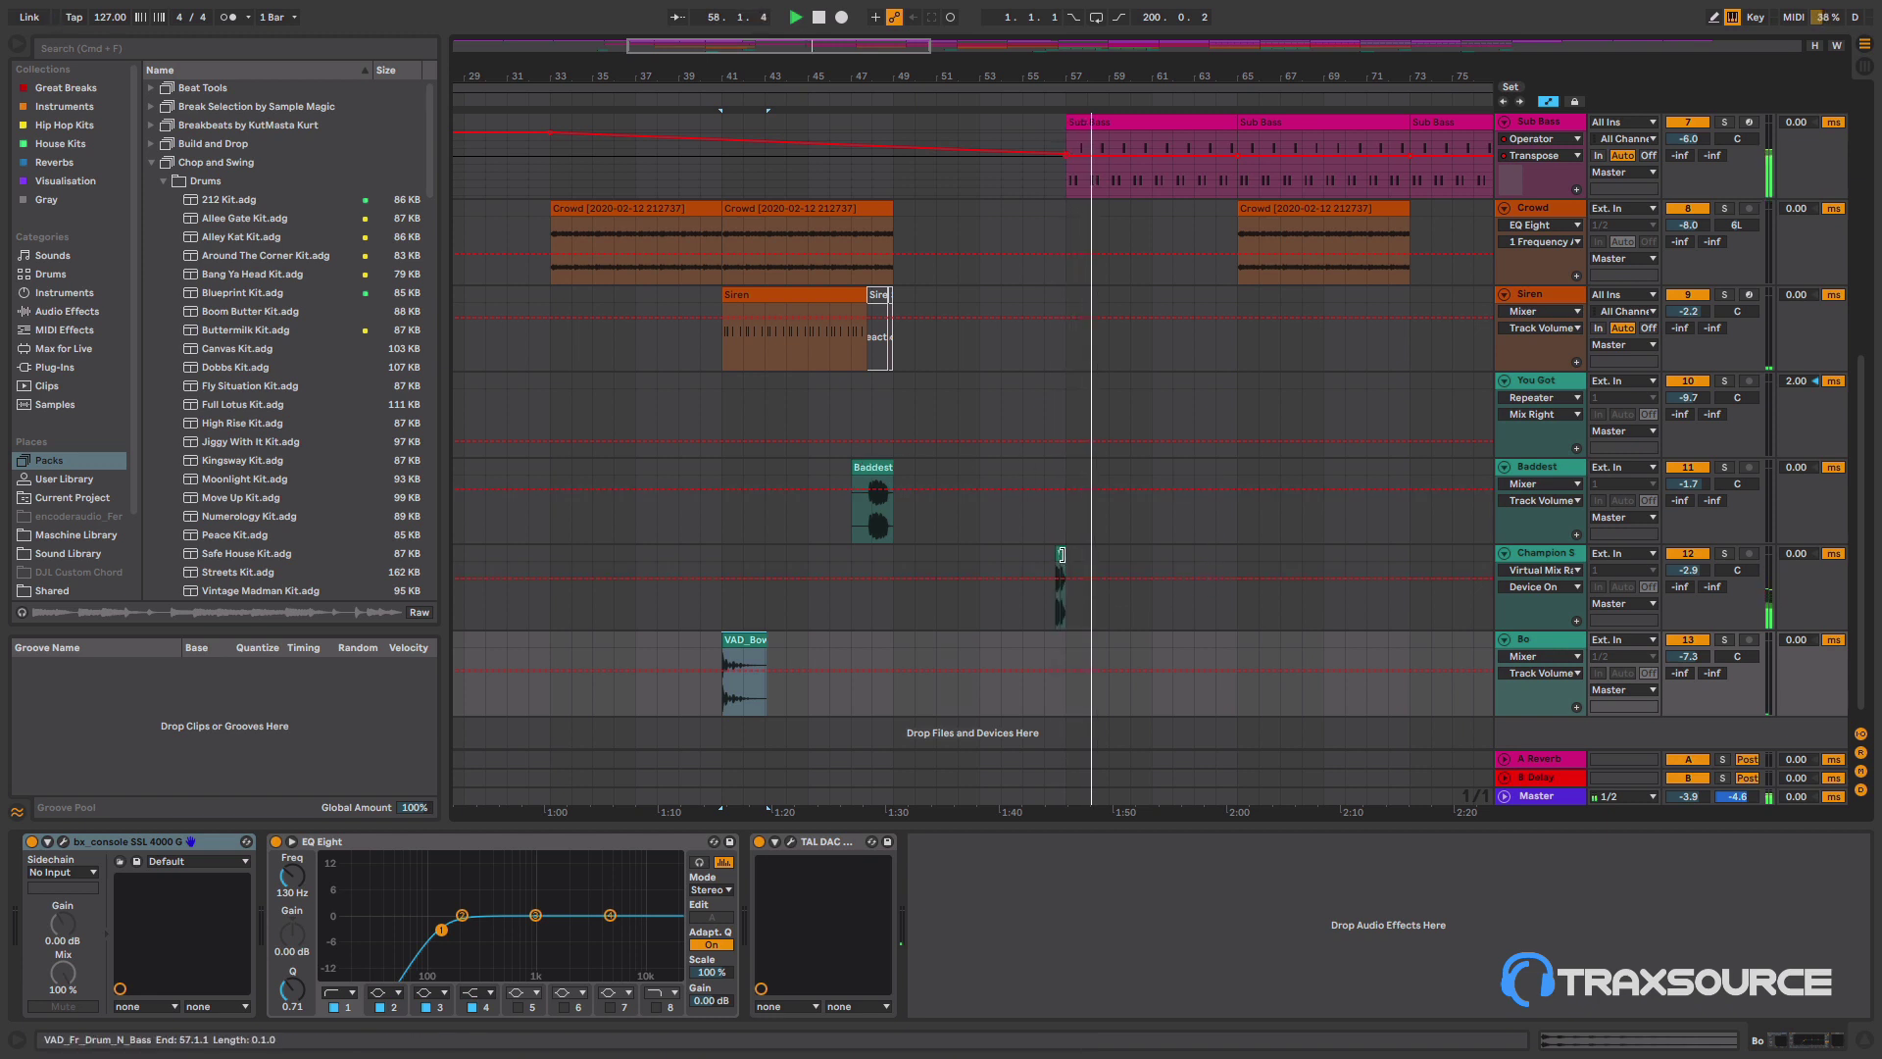
scroll(1303, 294, up, 1)
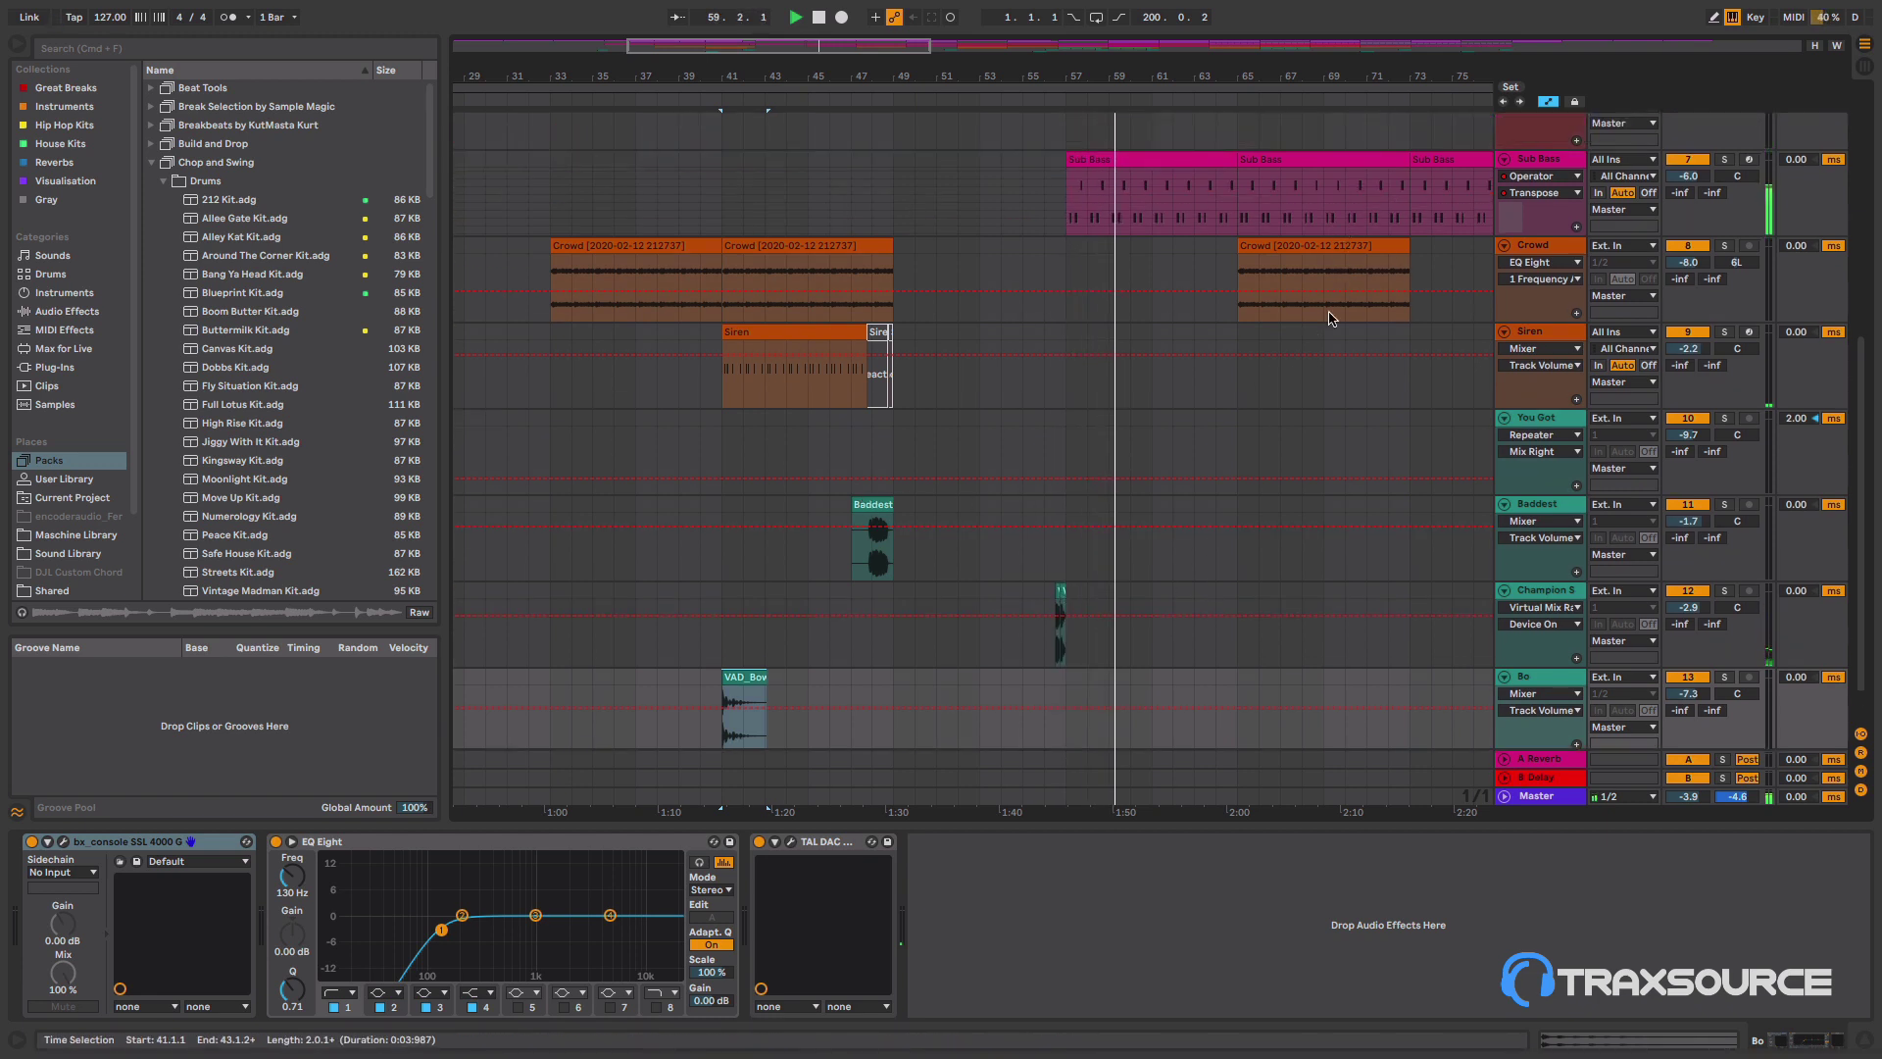
- Select the Sub Bass track to show its devices, and keep playing while examining the full arrangement up to about bar 83
click(1538, 160)
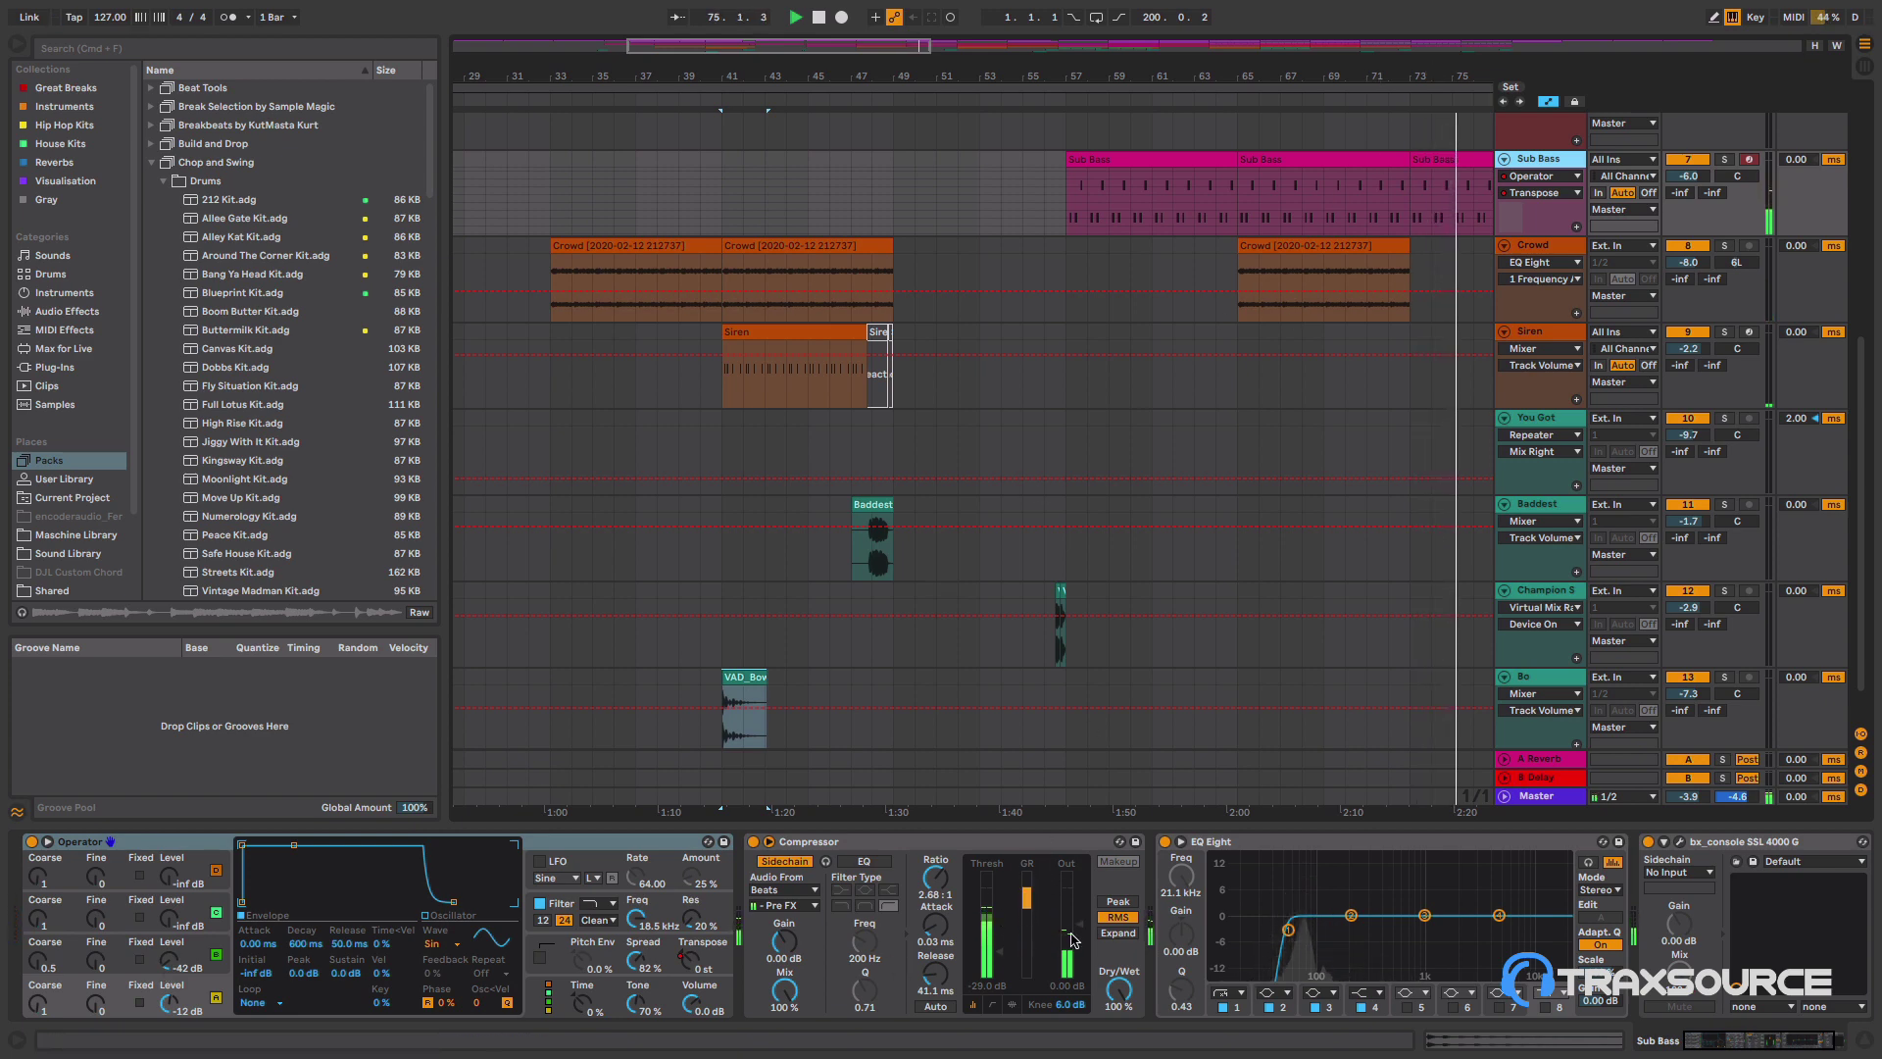
drag(1333, 80, 1333, 24)
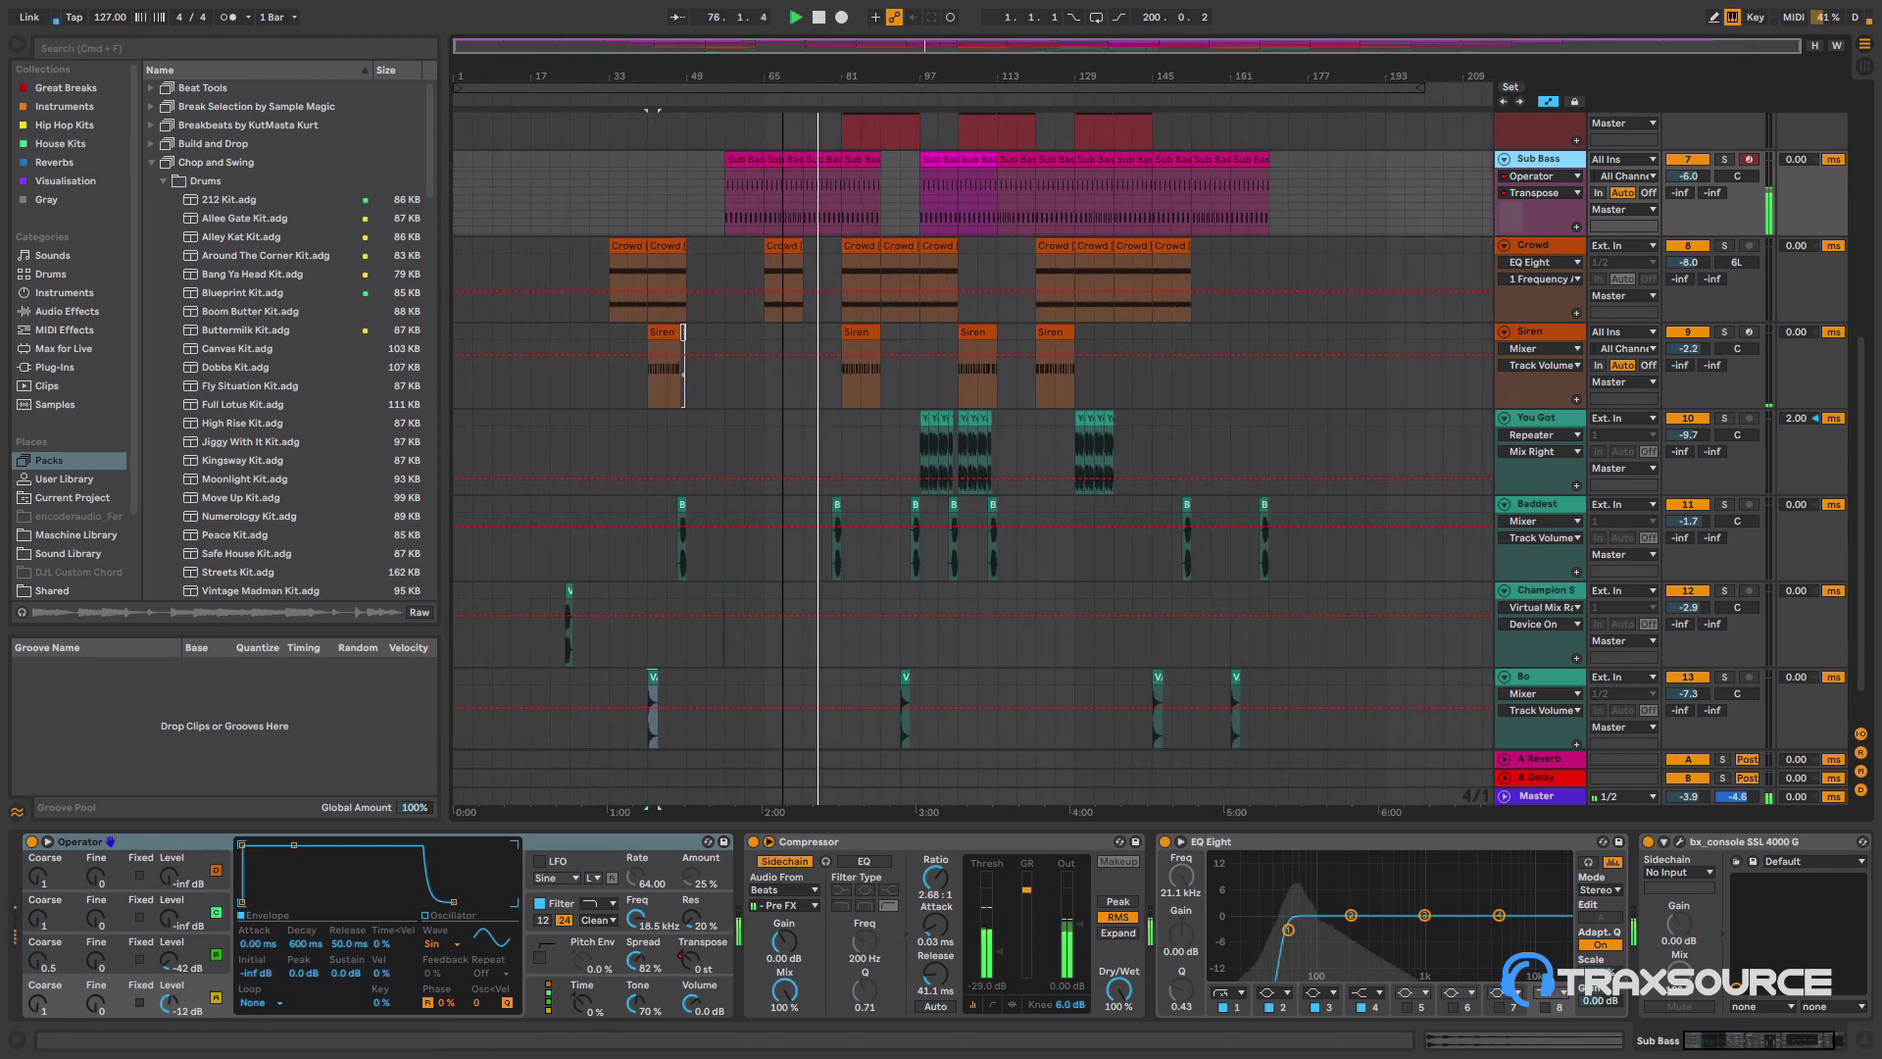
scroll(1392, 353, up, 6)
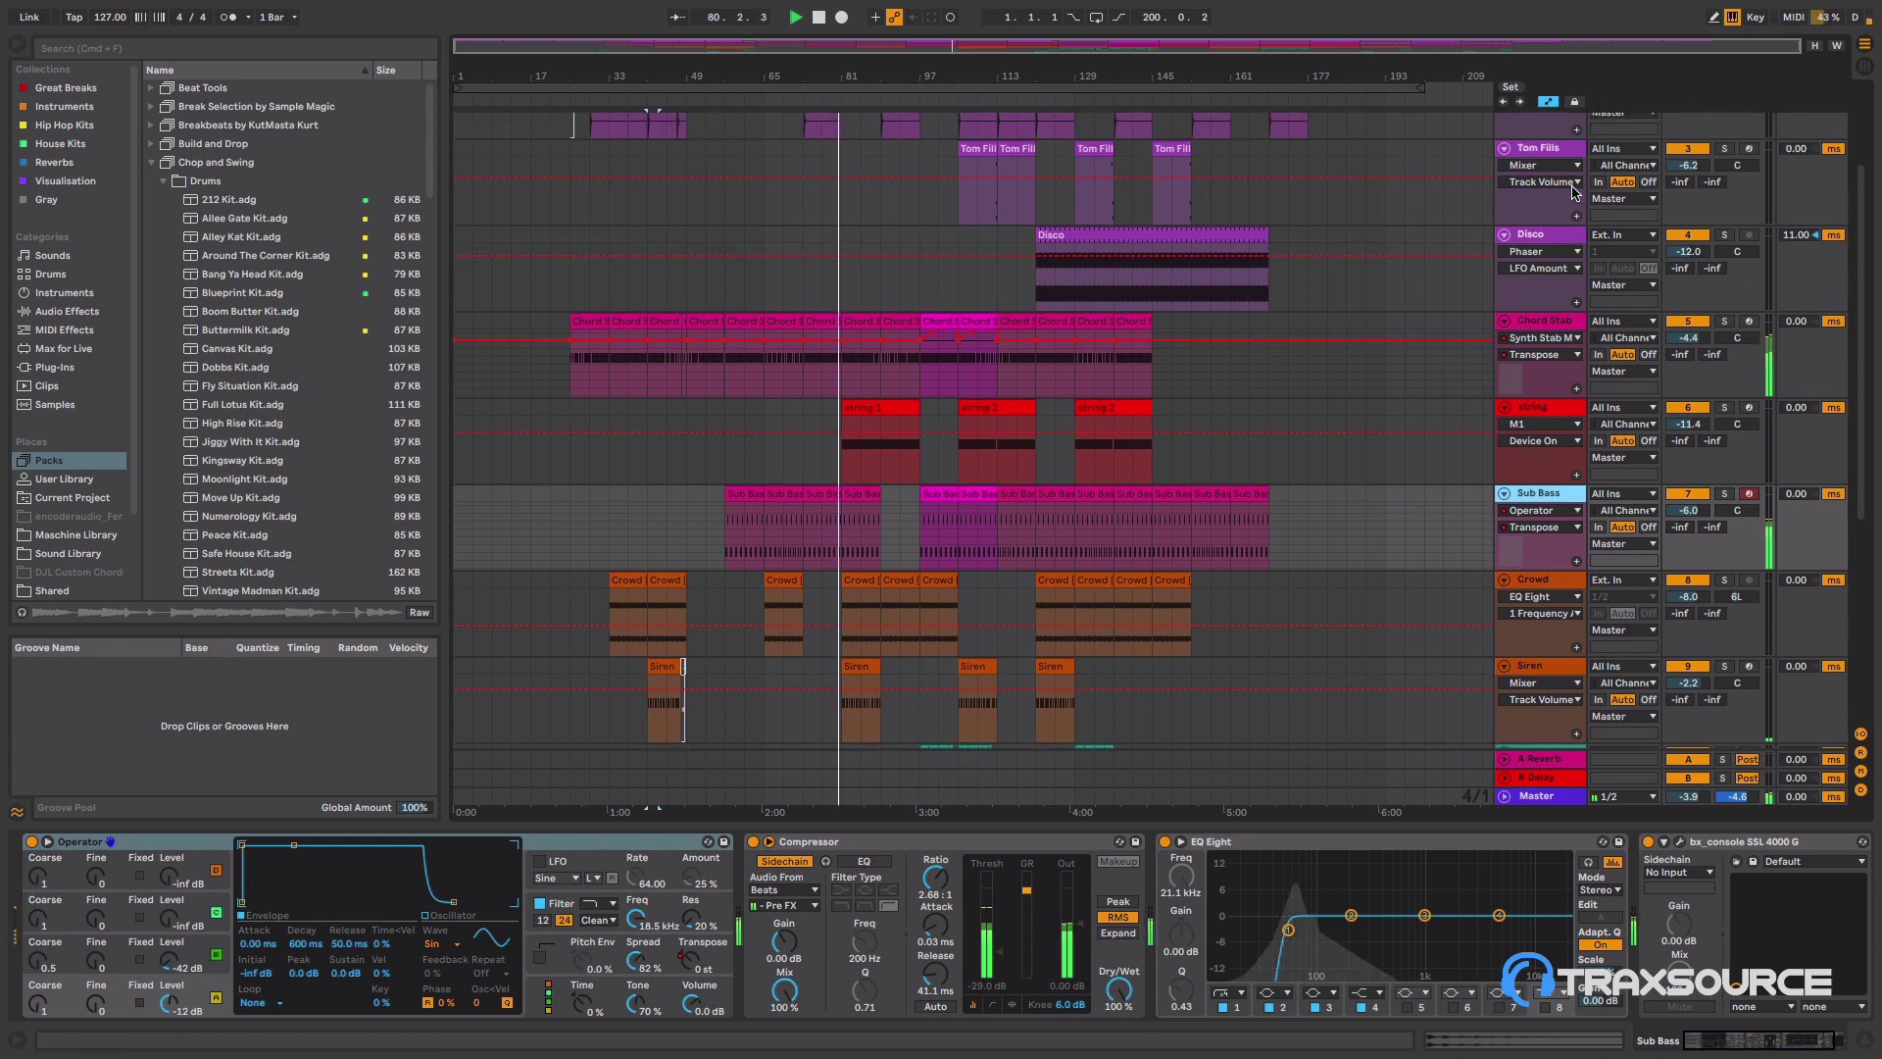
scroll(1556, 169, up, 4)
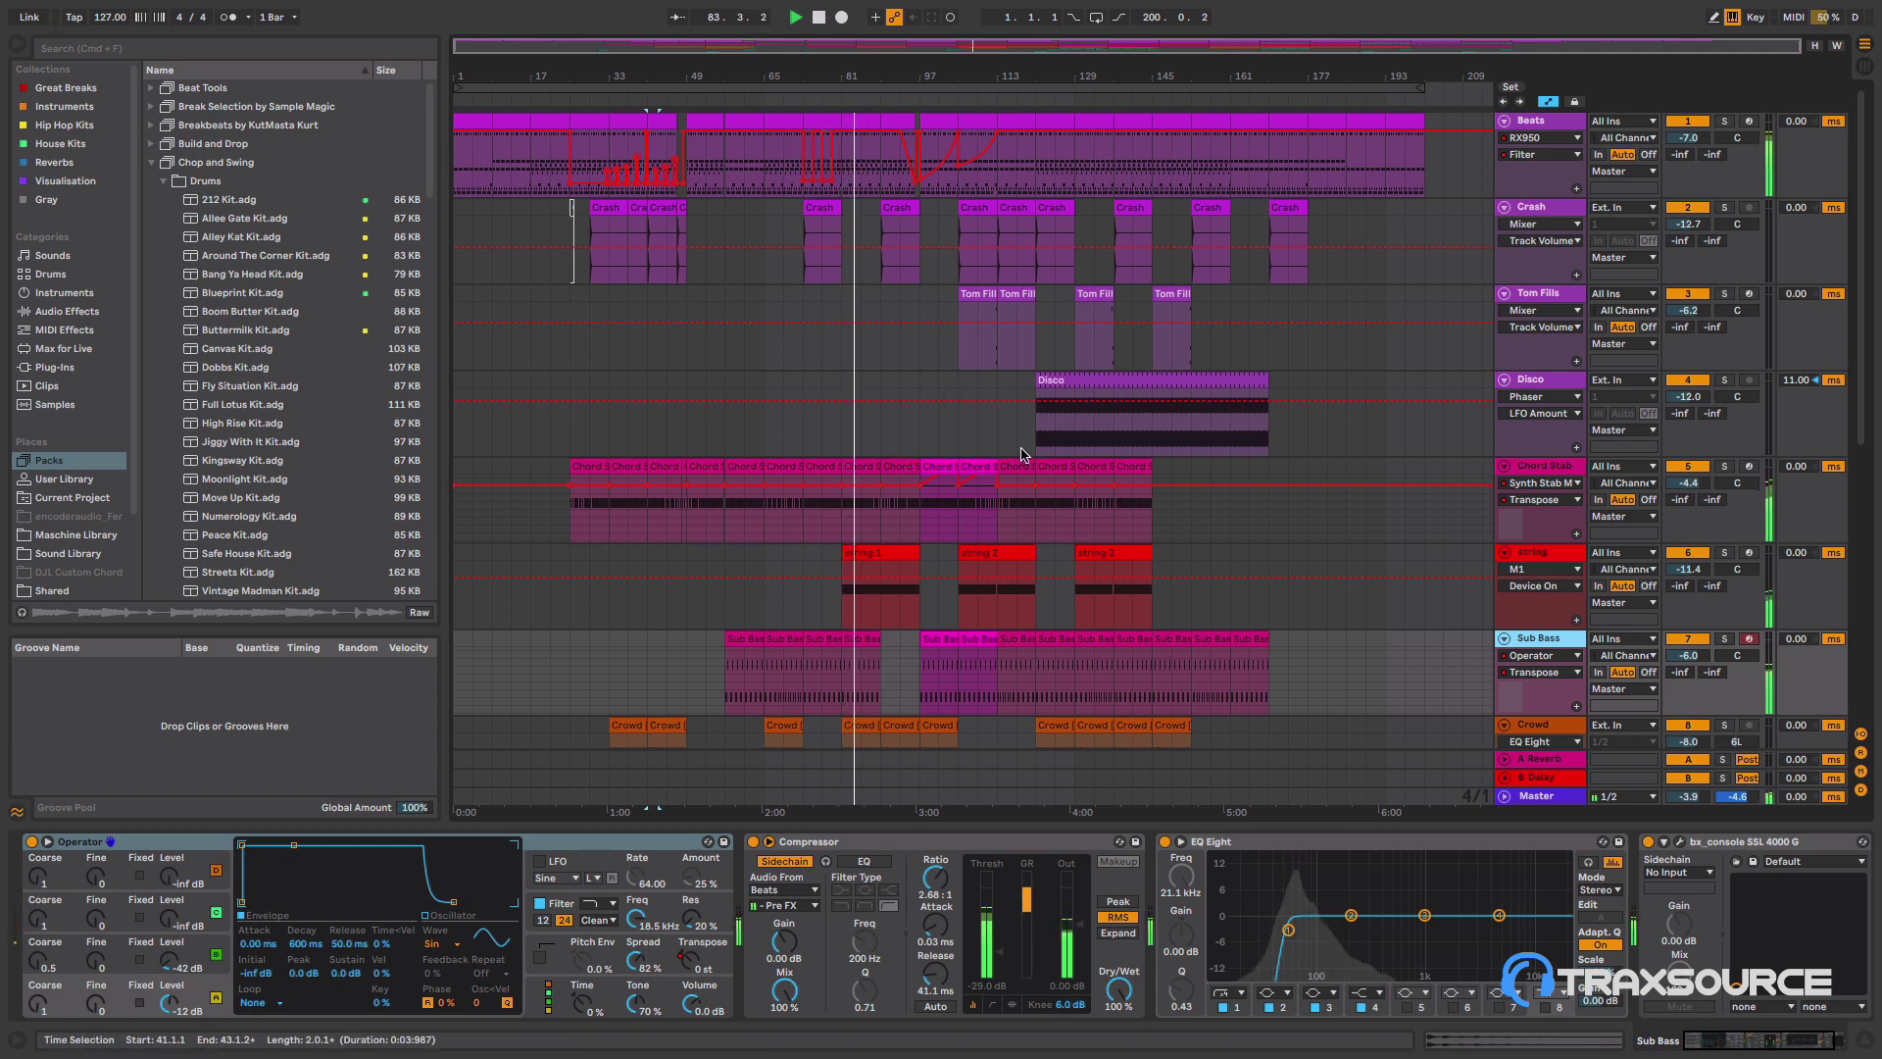
- Select the string track, open its M1 instrument to show the HighString program, and close the plug-in window
scroll(1433, 412, down, 3)
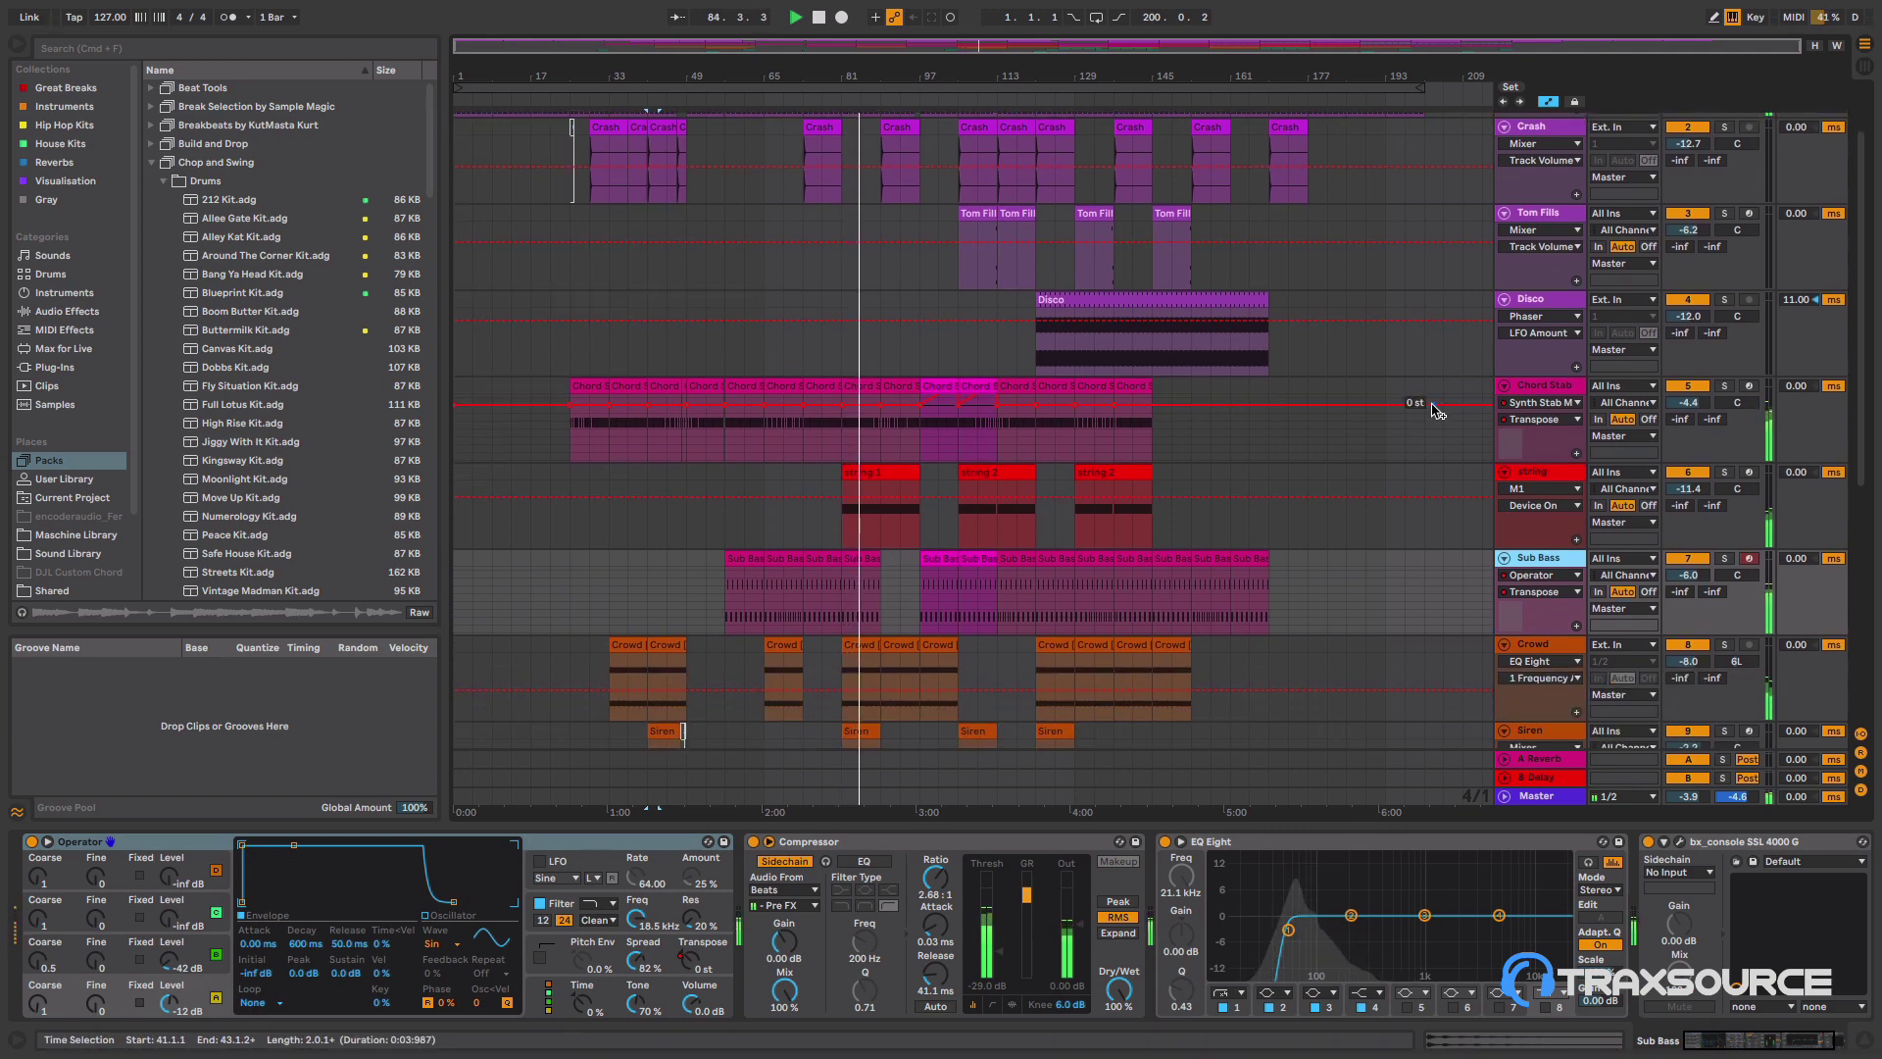
click(877, 474)
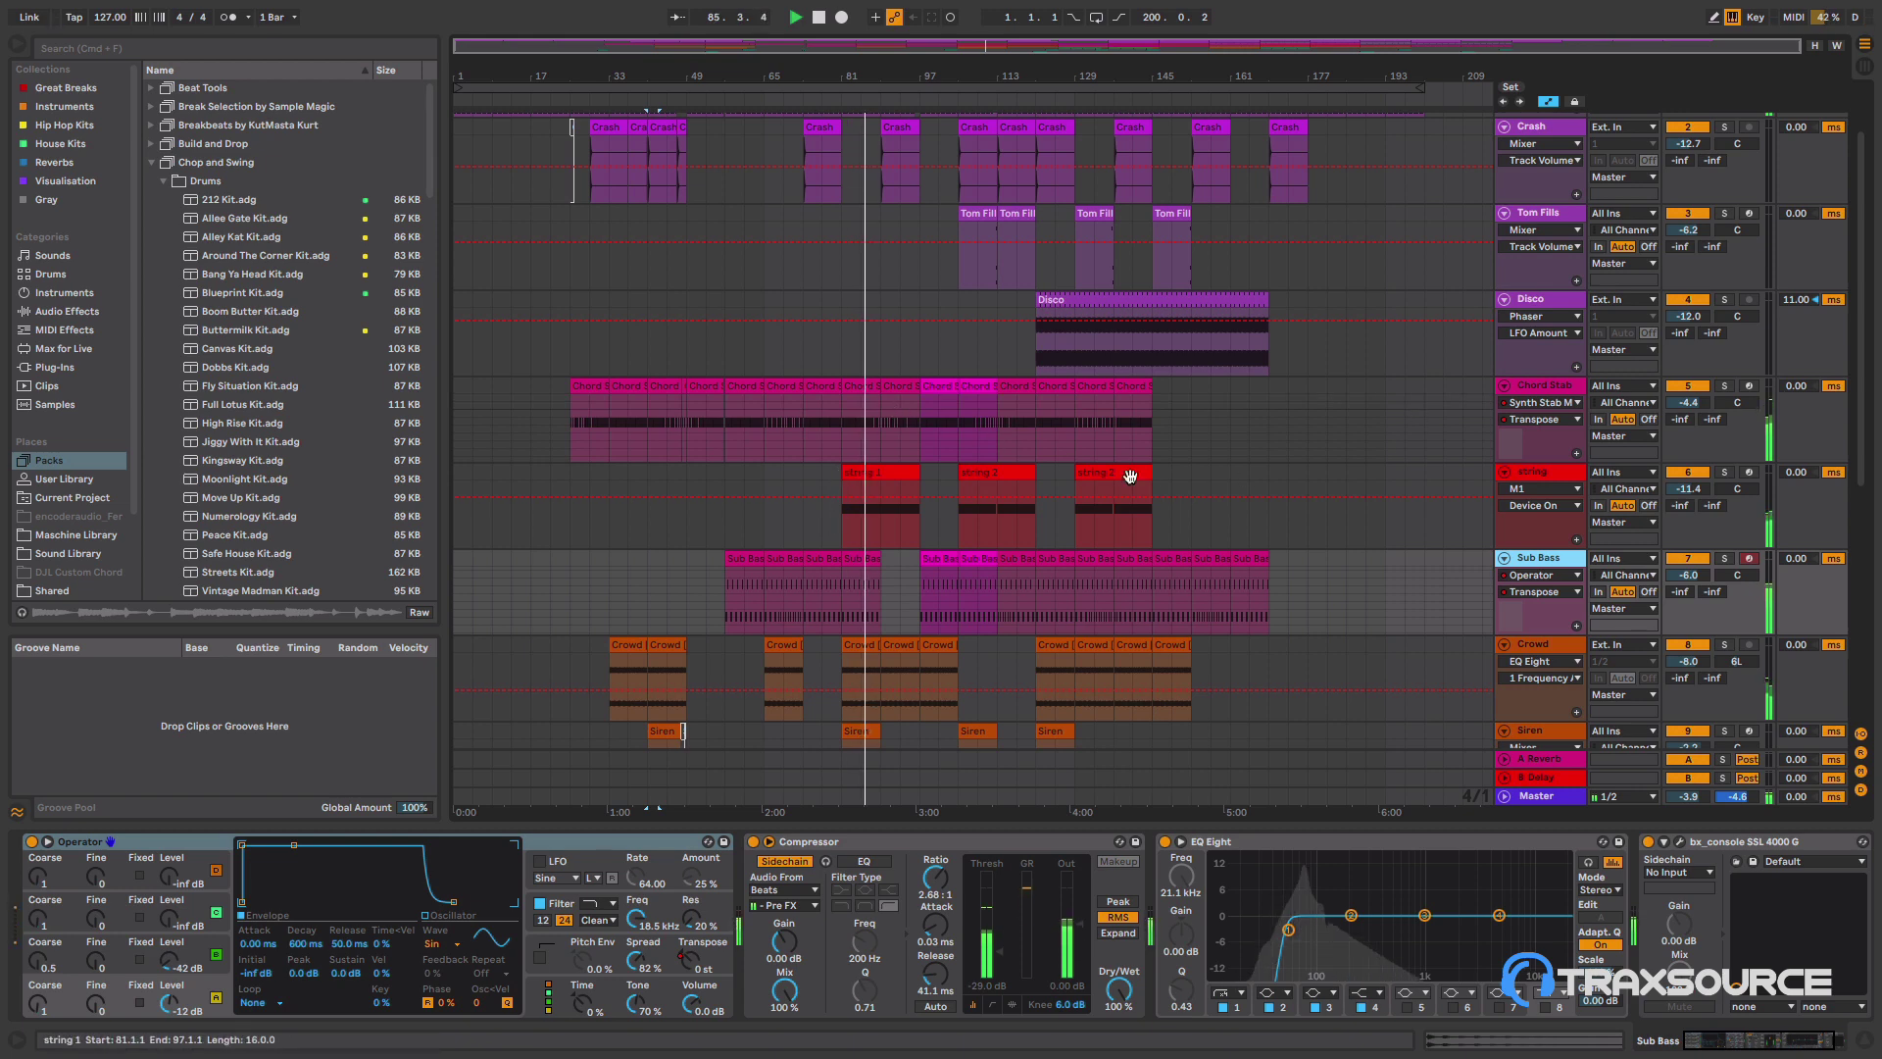
click(1550, 477)
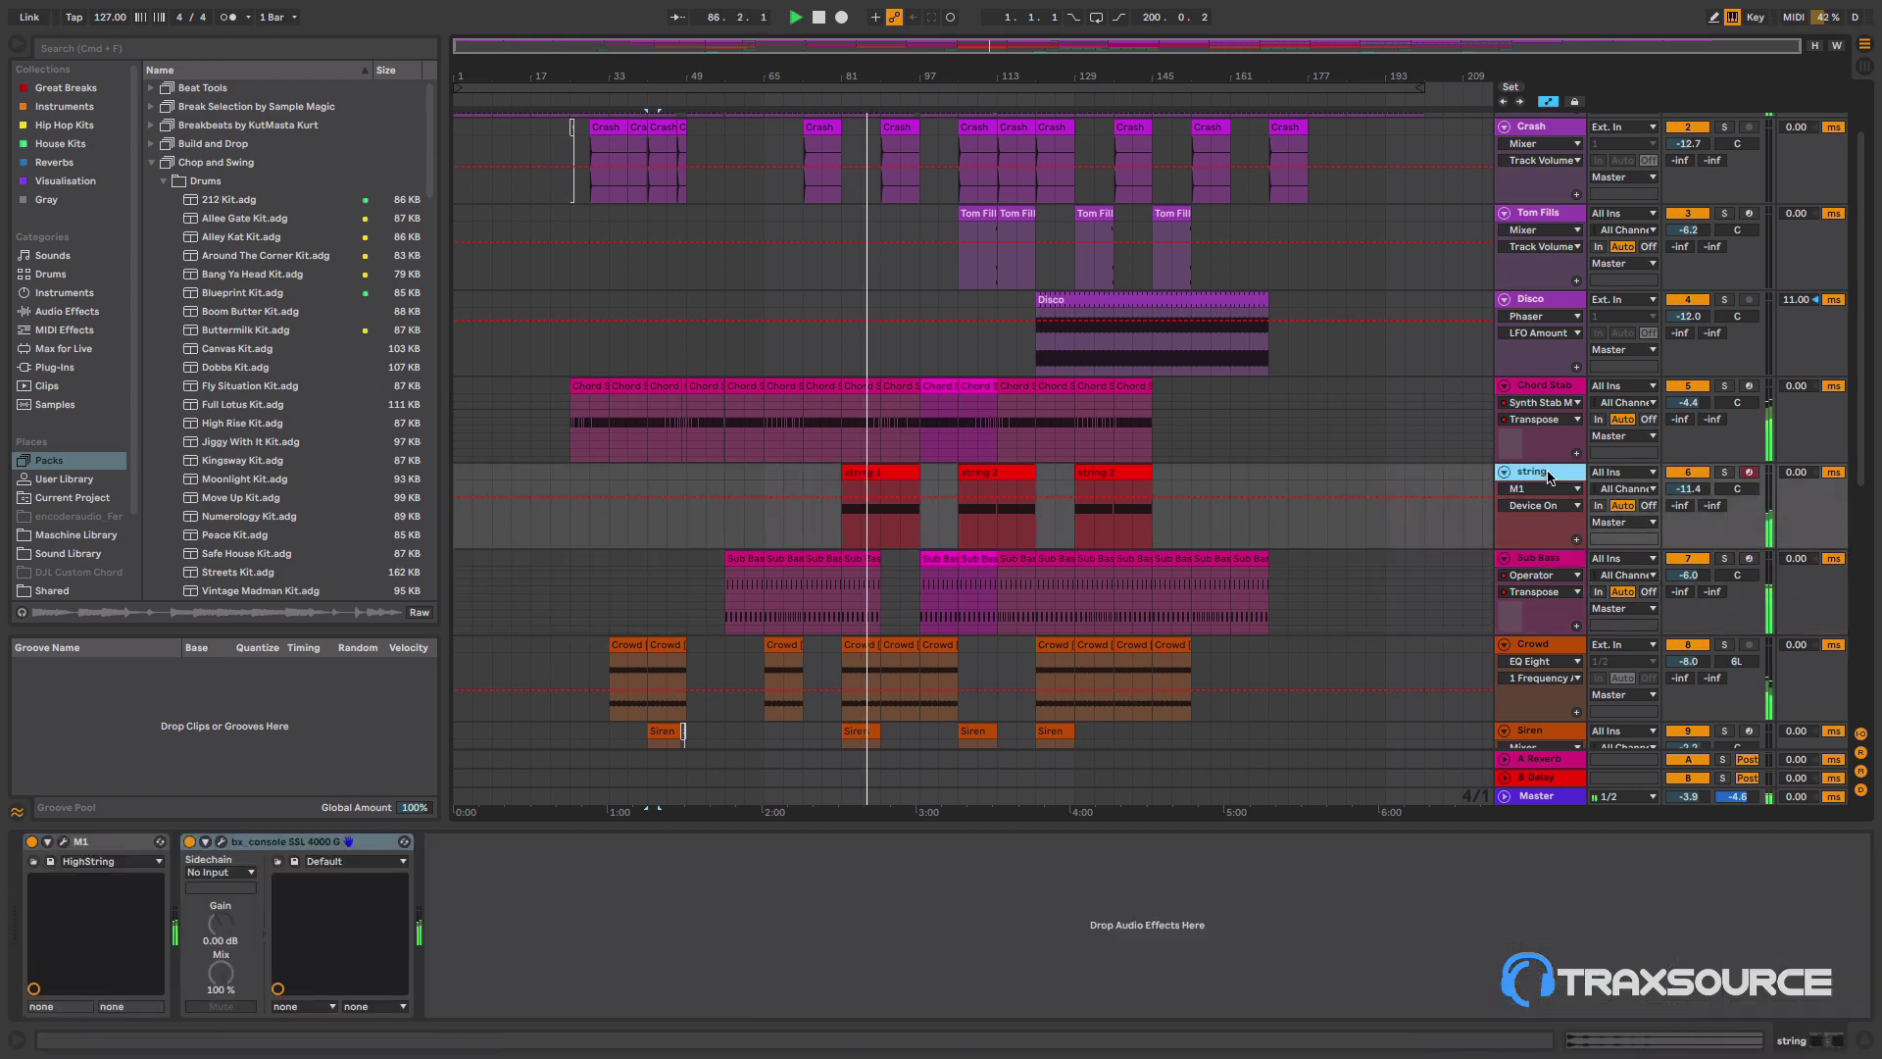
click(64, 842)
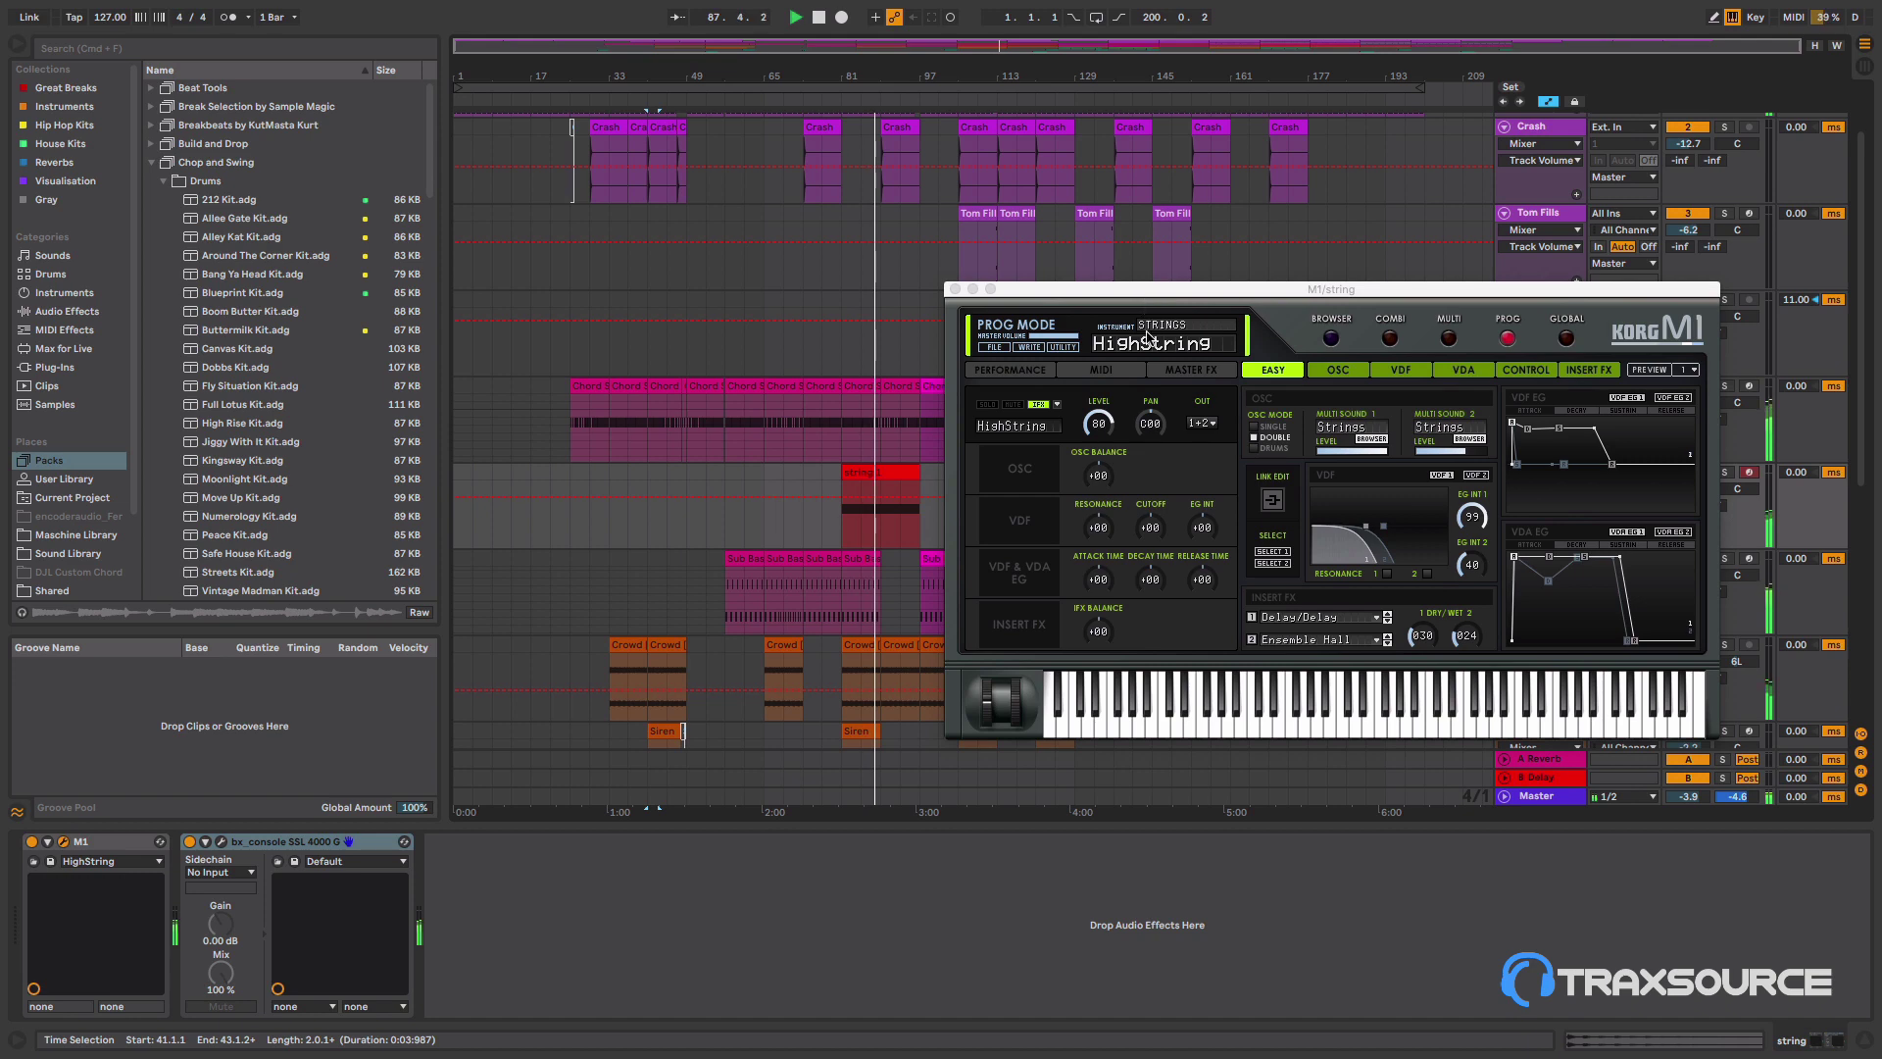
click(955, 290)
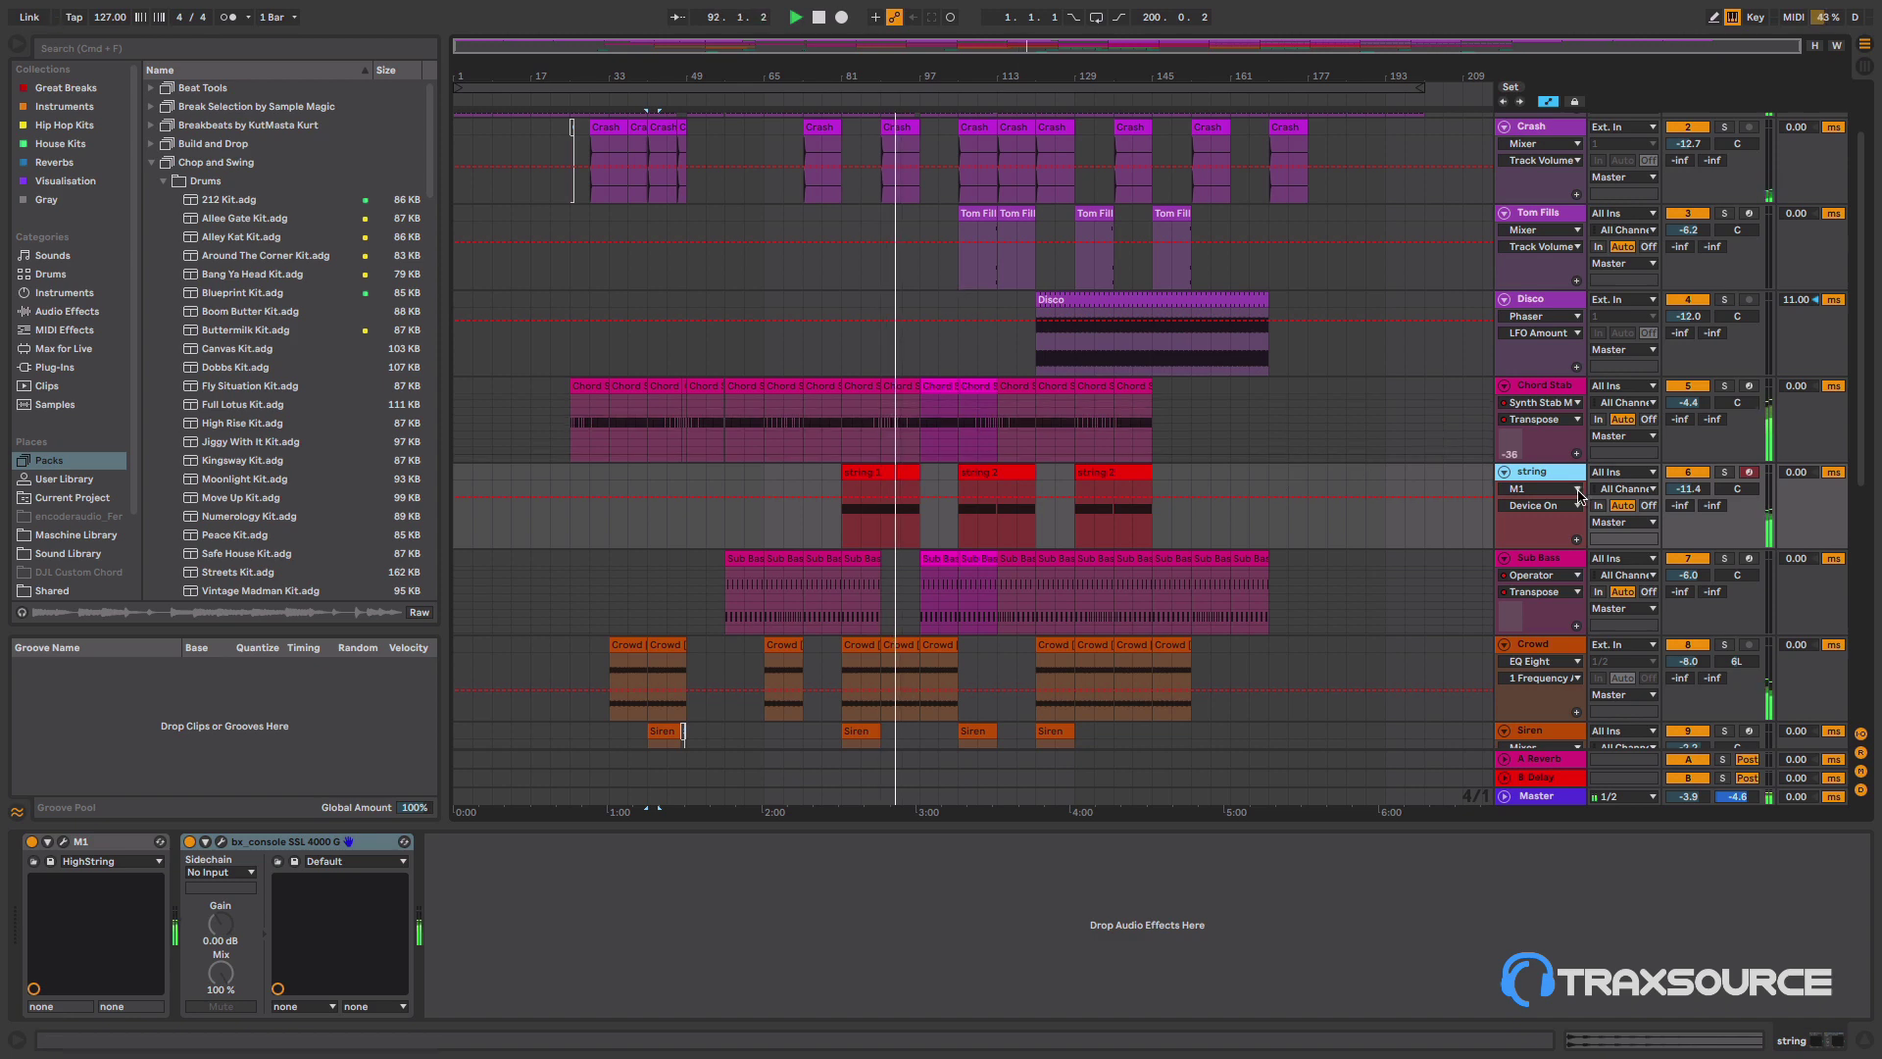
- Examine the Beats filter automation and the break before bar 97 while playing on to about bar 104
scroll(1580, 427, up, 2)
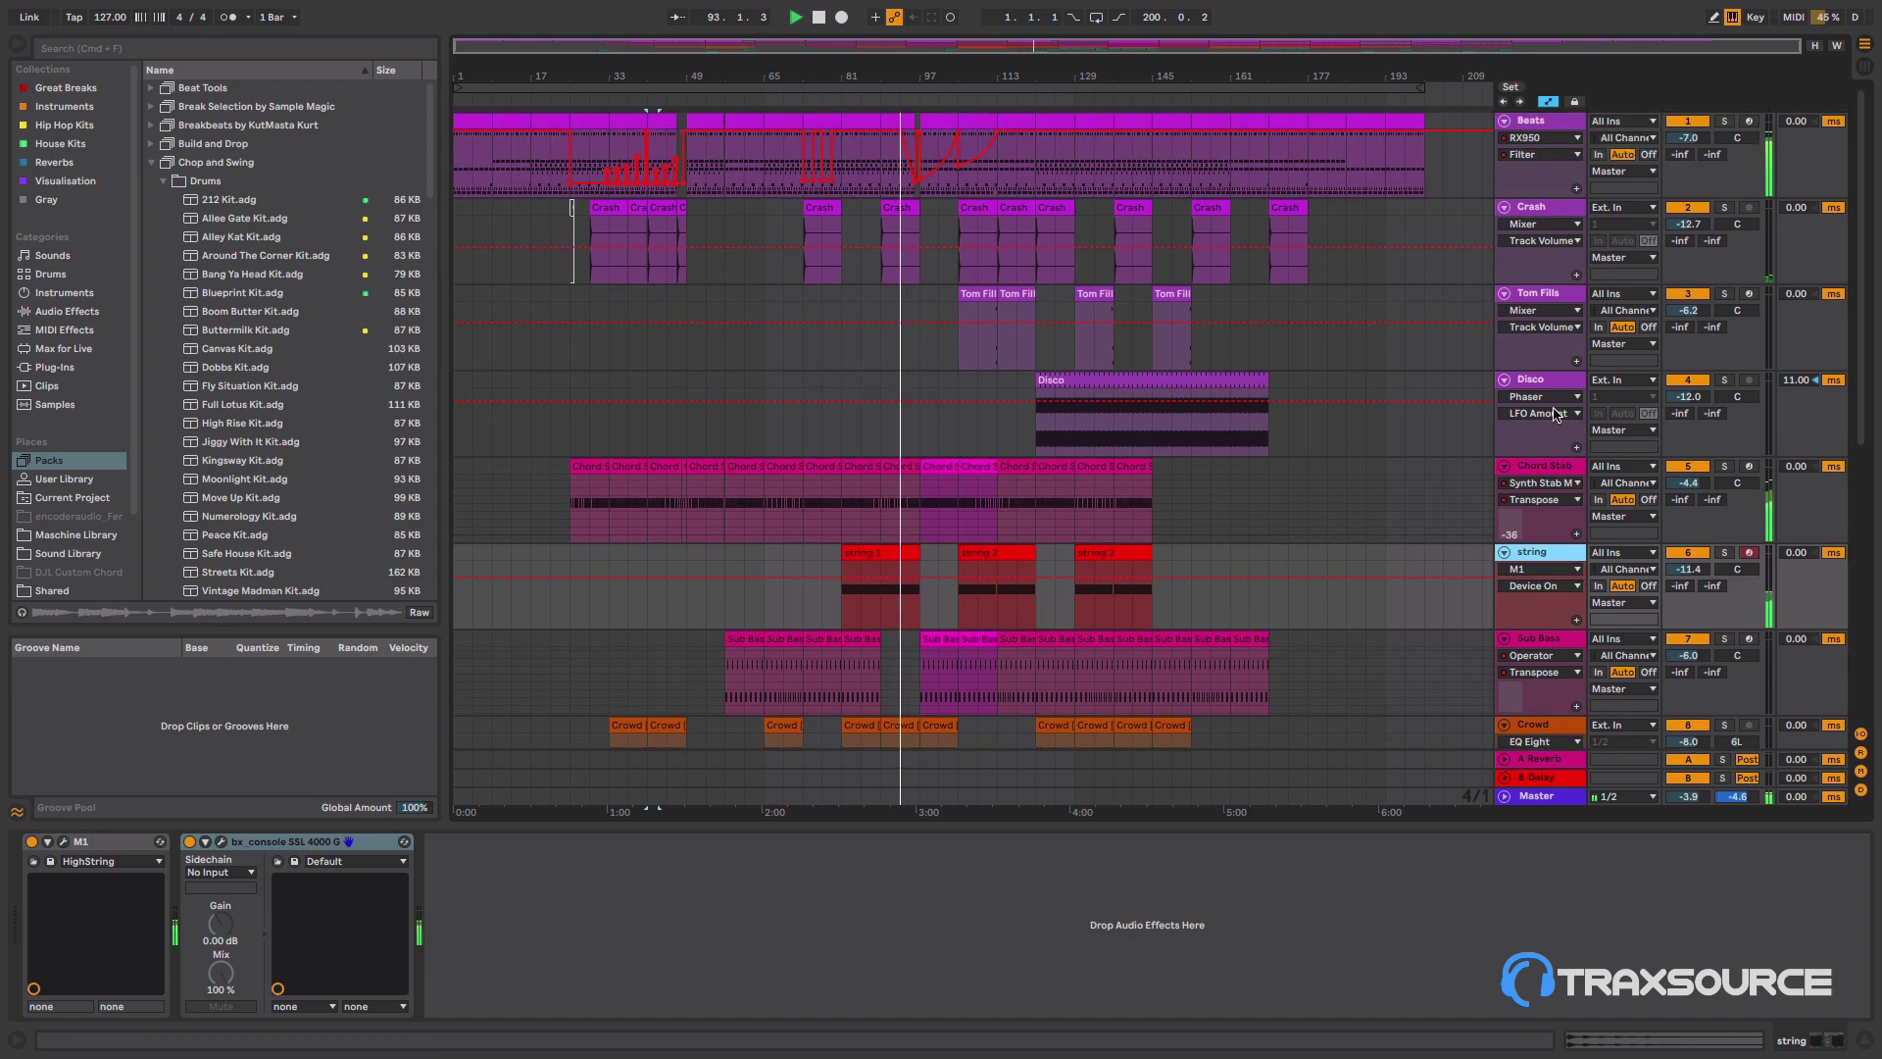
drag(929, 97, 969, 194)
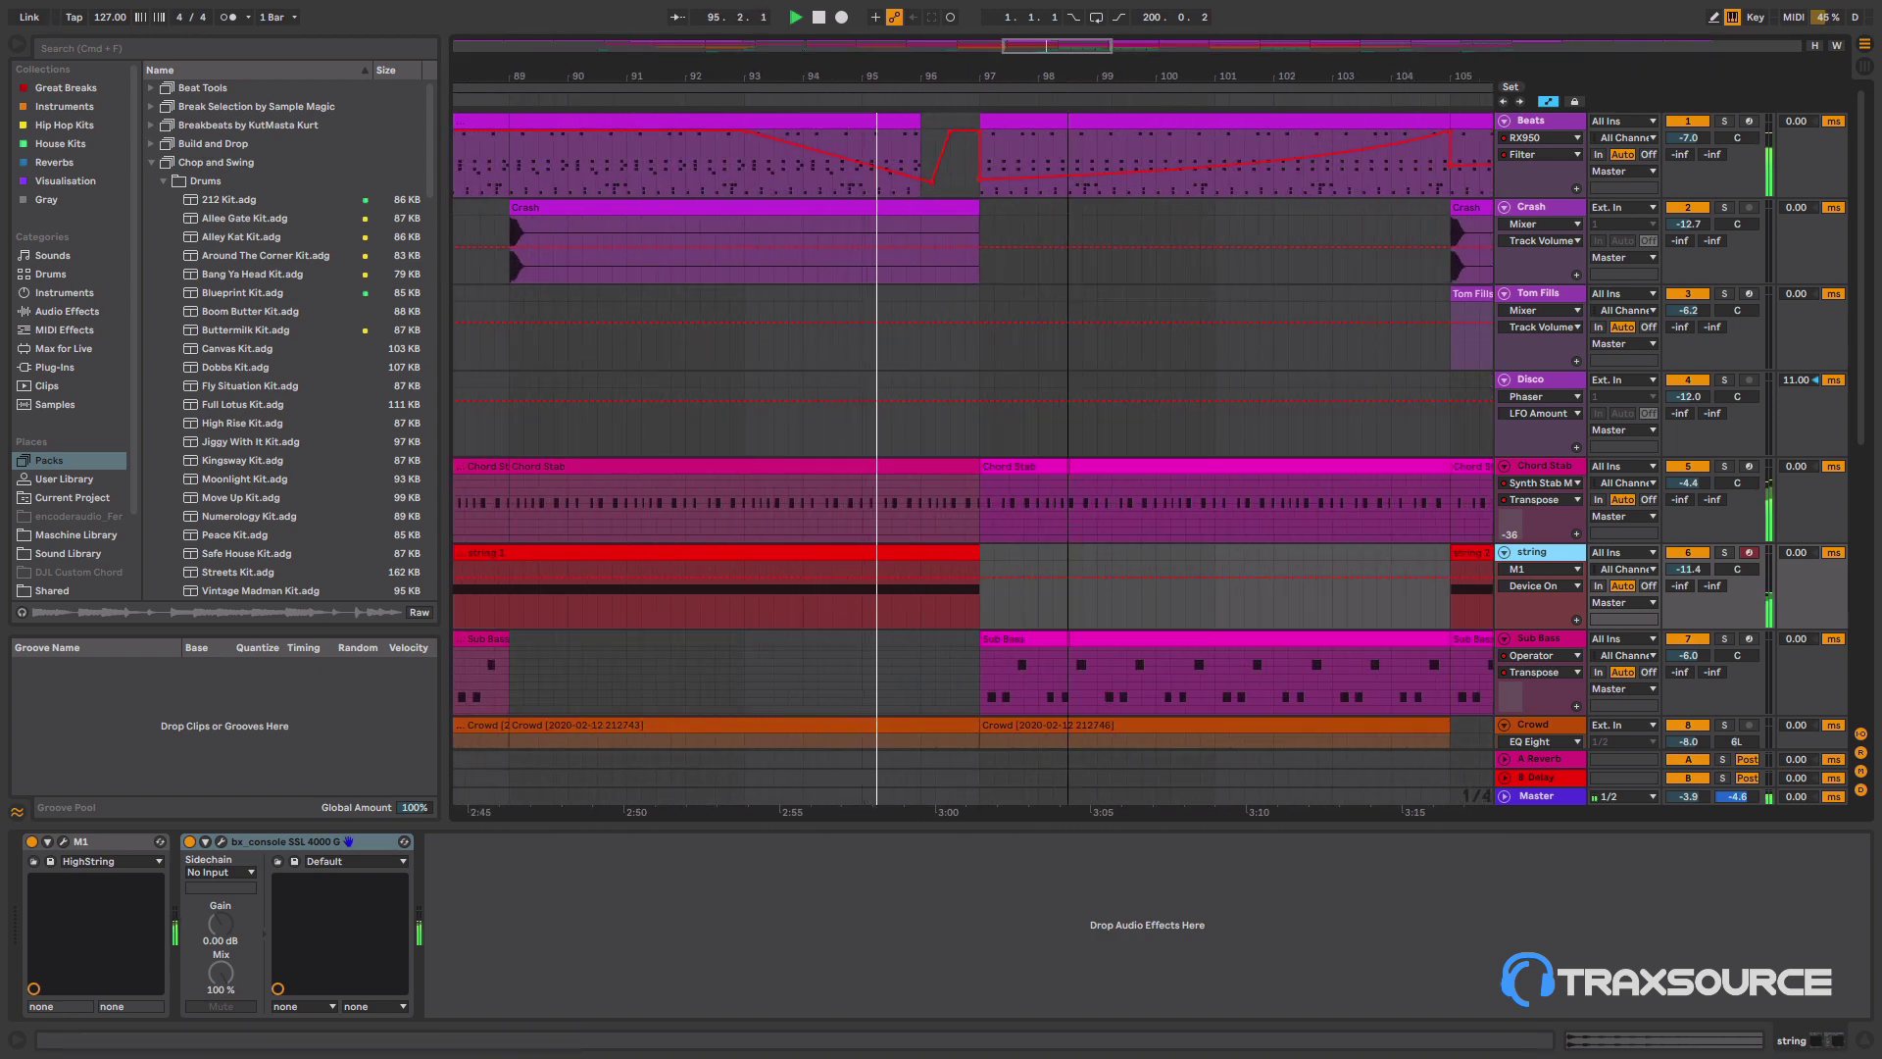
drag(1057, 49, 1057, 7)
scroll(1482, 455, down, 2)
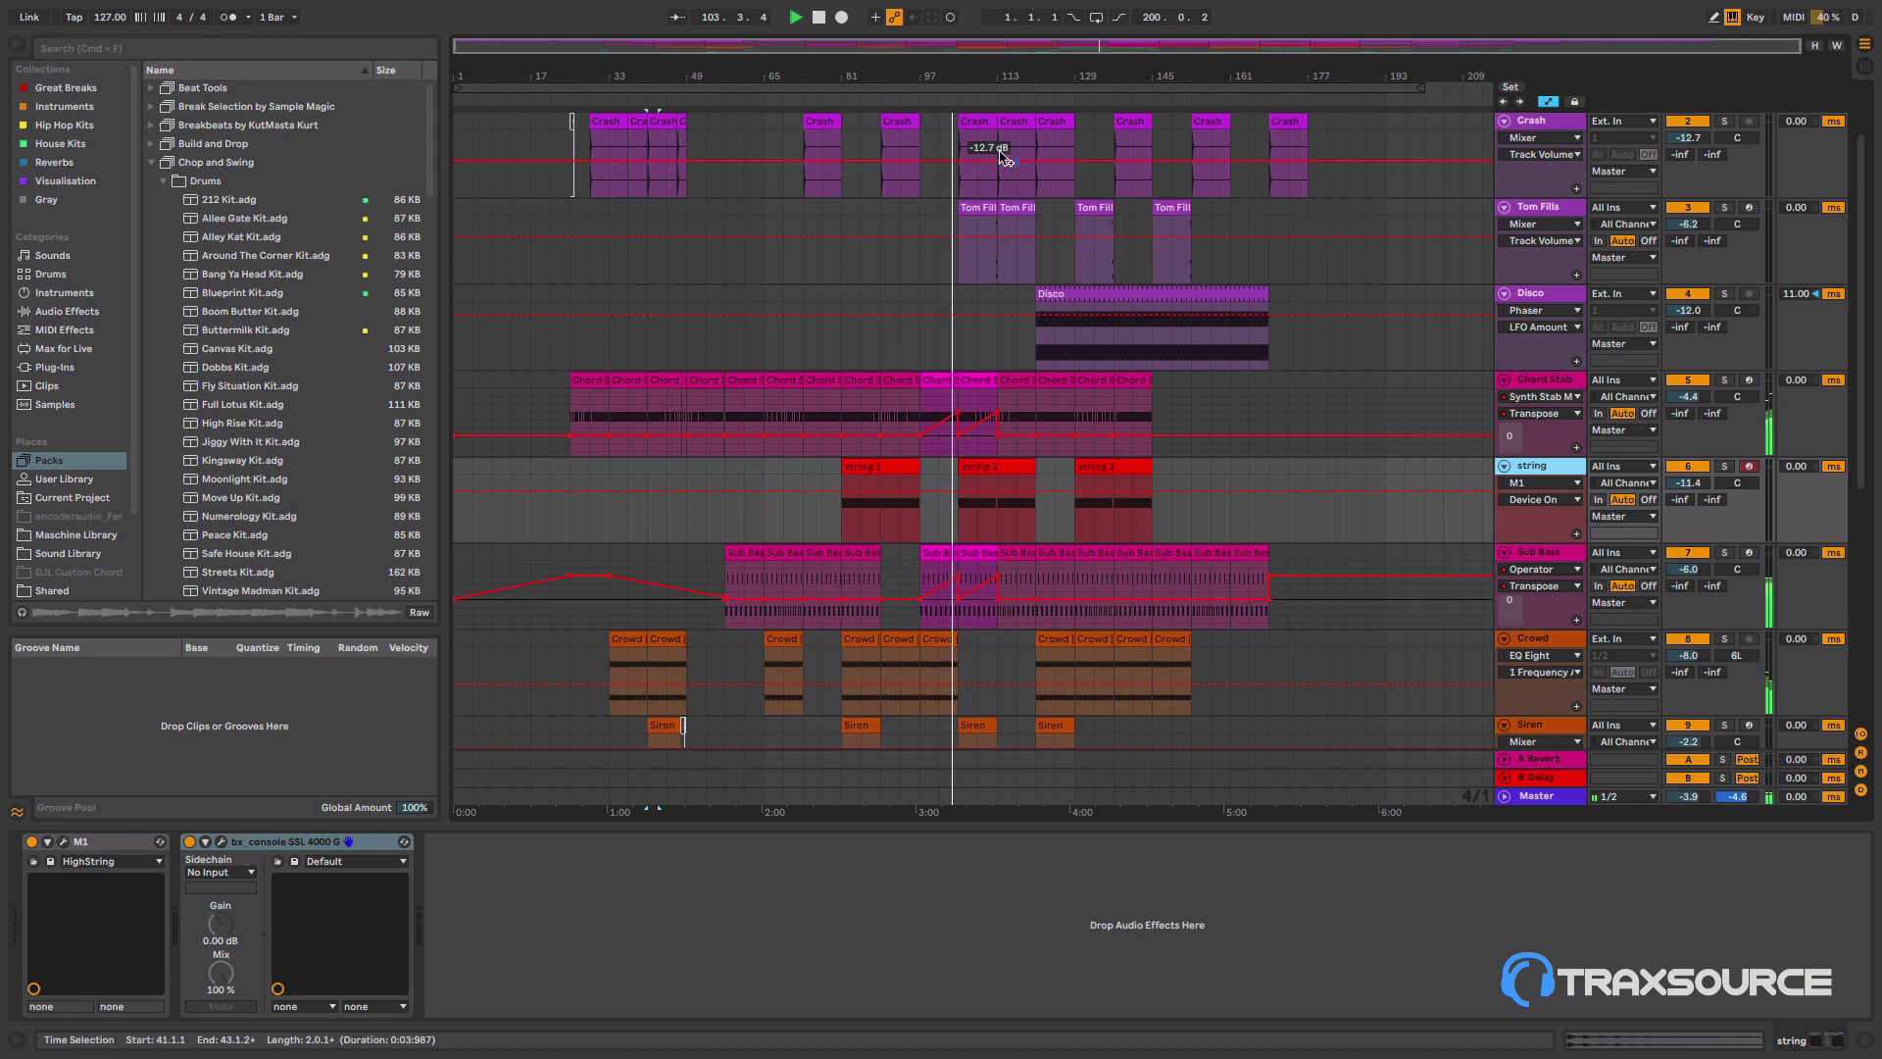
- Examine bars 97 to 113 across the Chord Stab and Sub Bass transpose automation, the You Got vocals and the Beats filter automation
drag(963, 74, 960, 363)
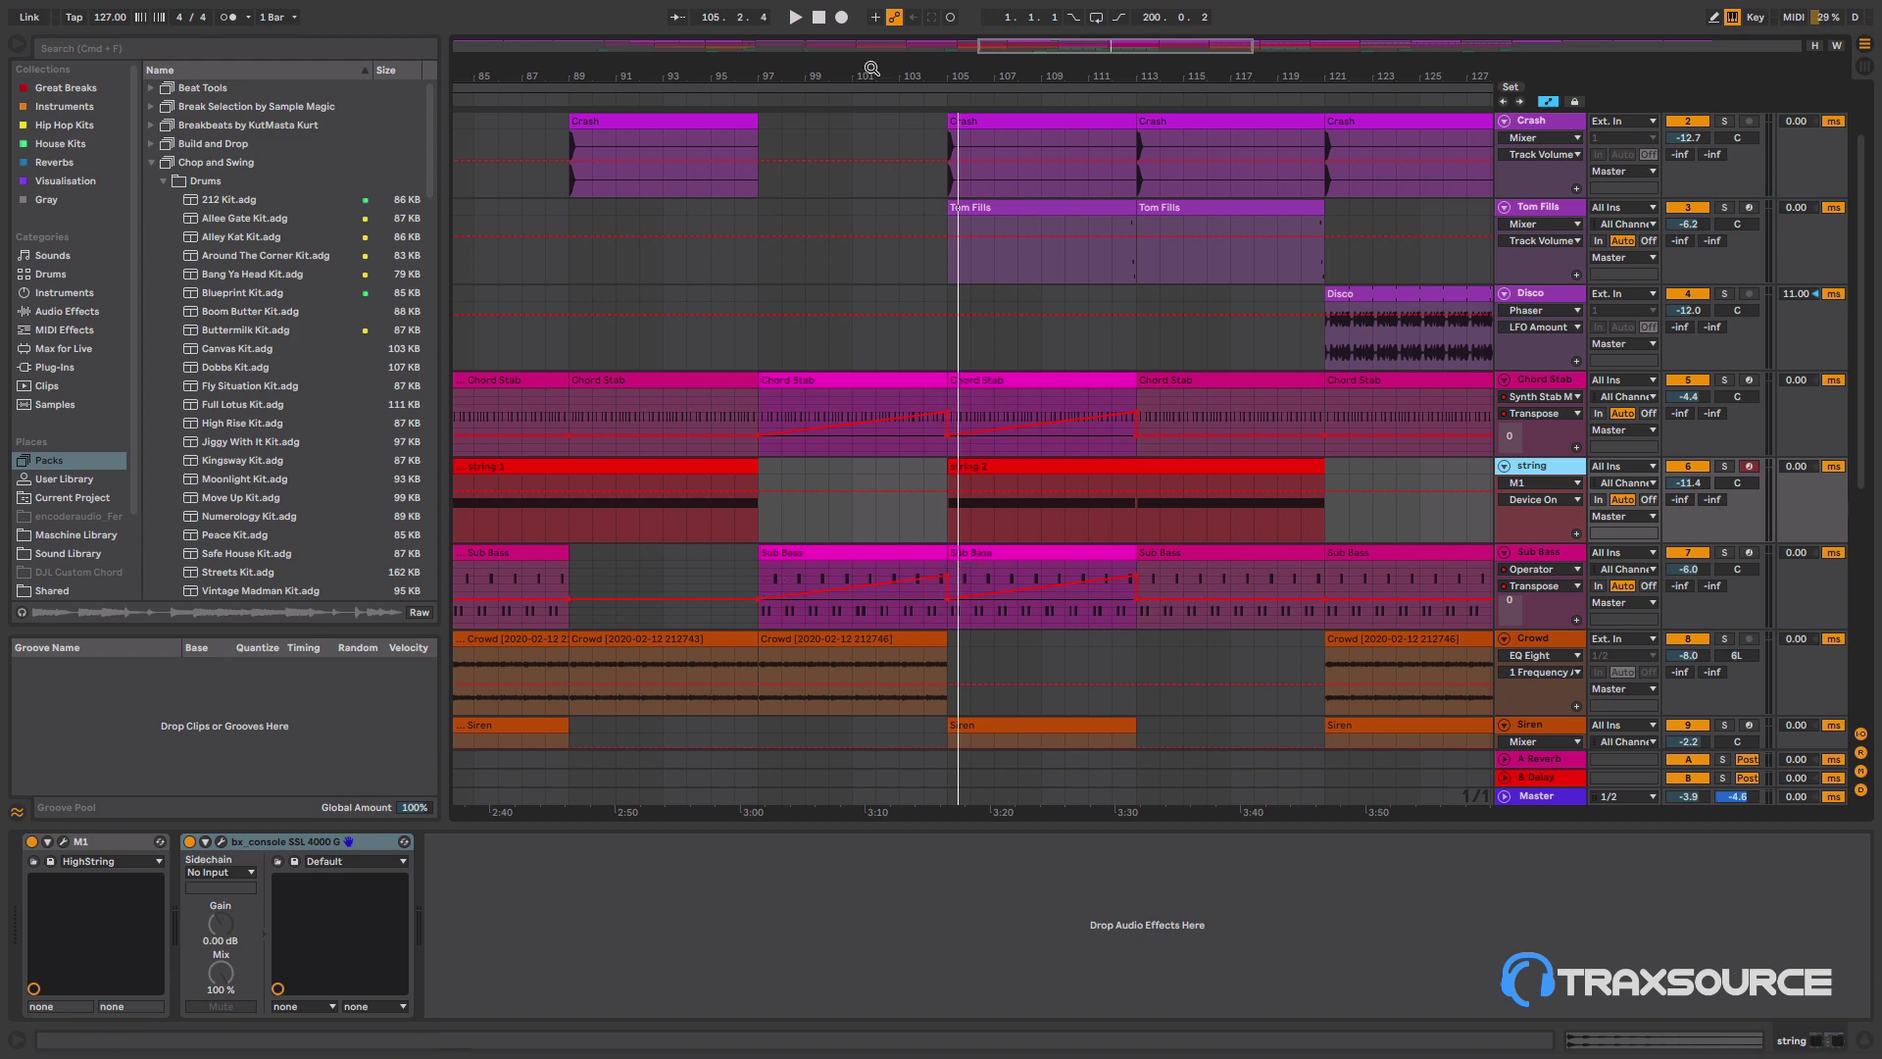
drag(871, 69, 872, 56)
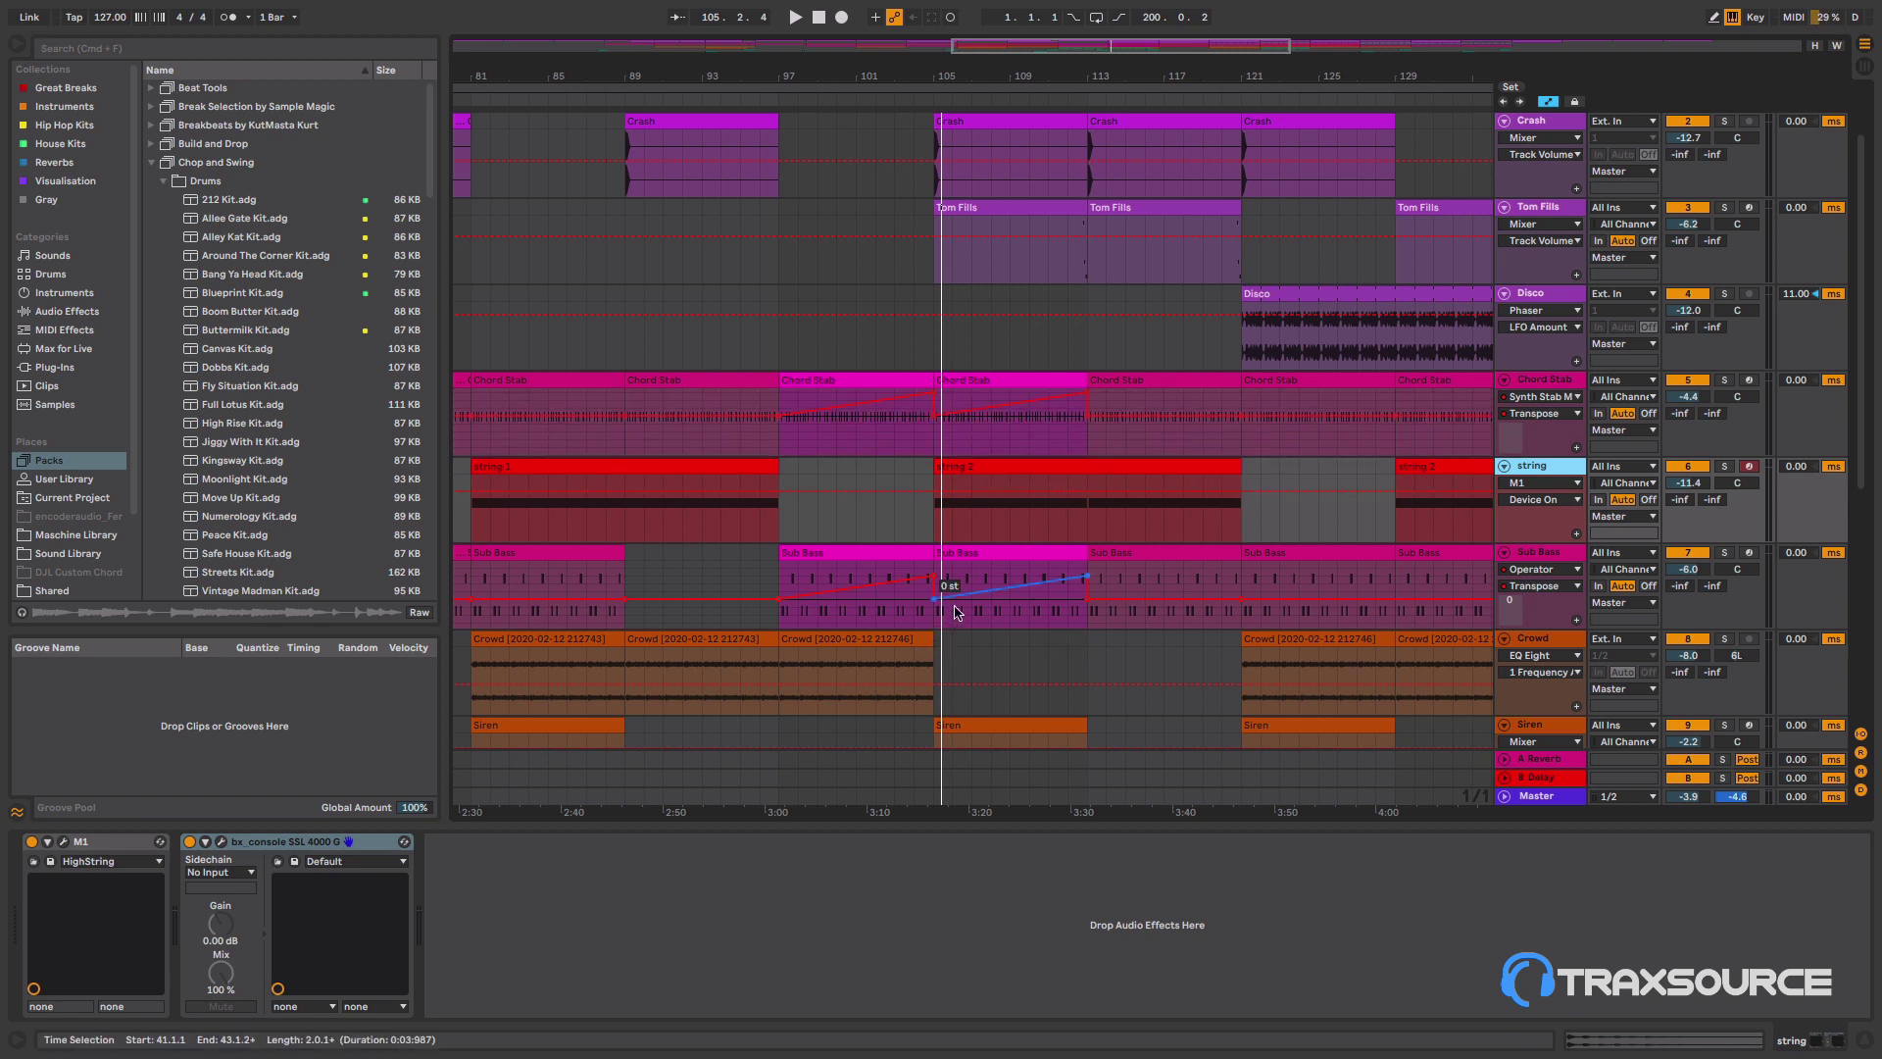
scroll(1084, 659, down, 1)
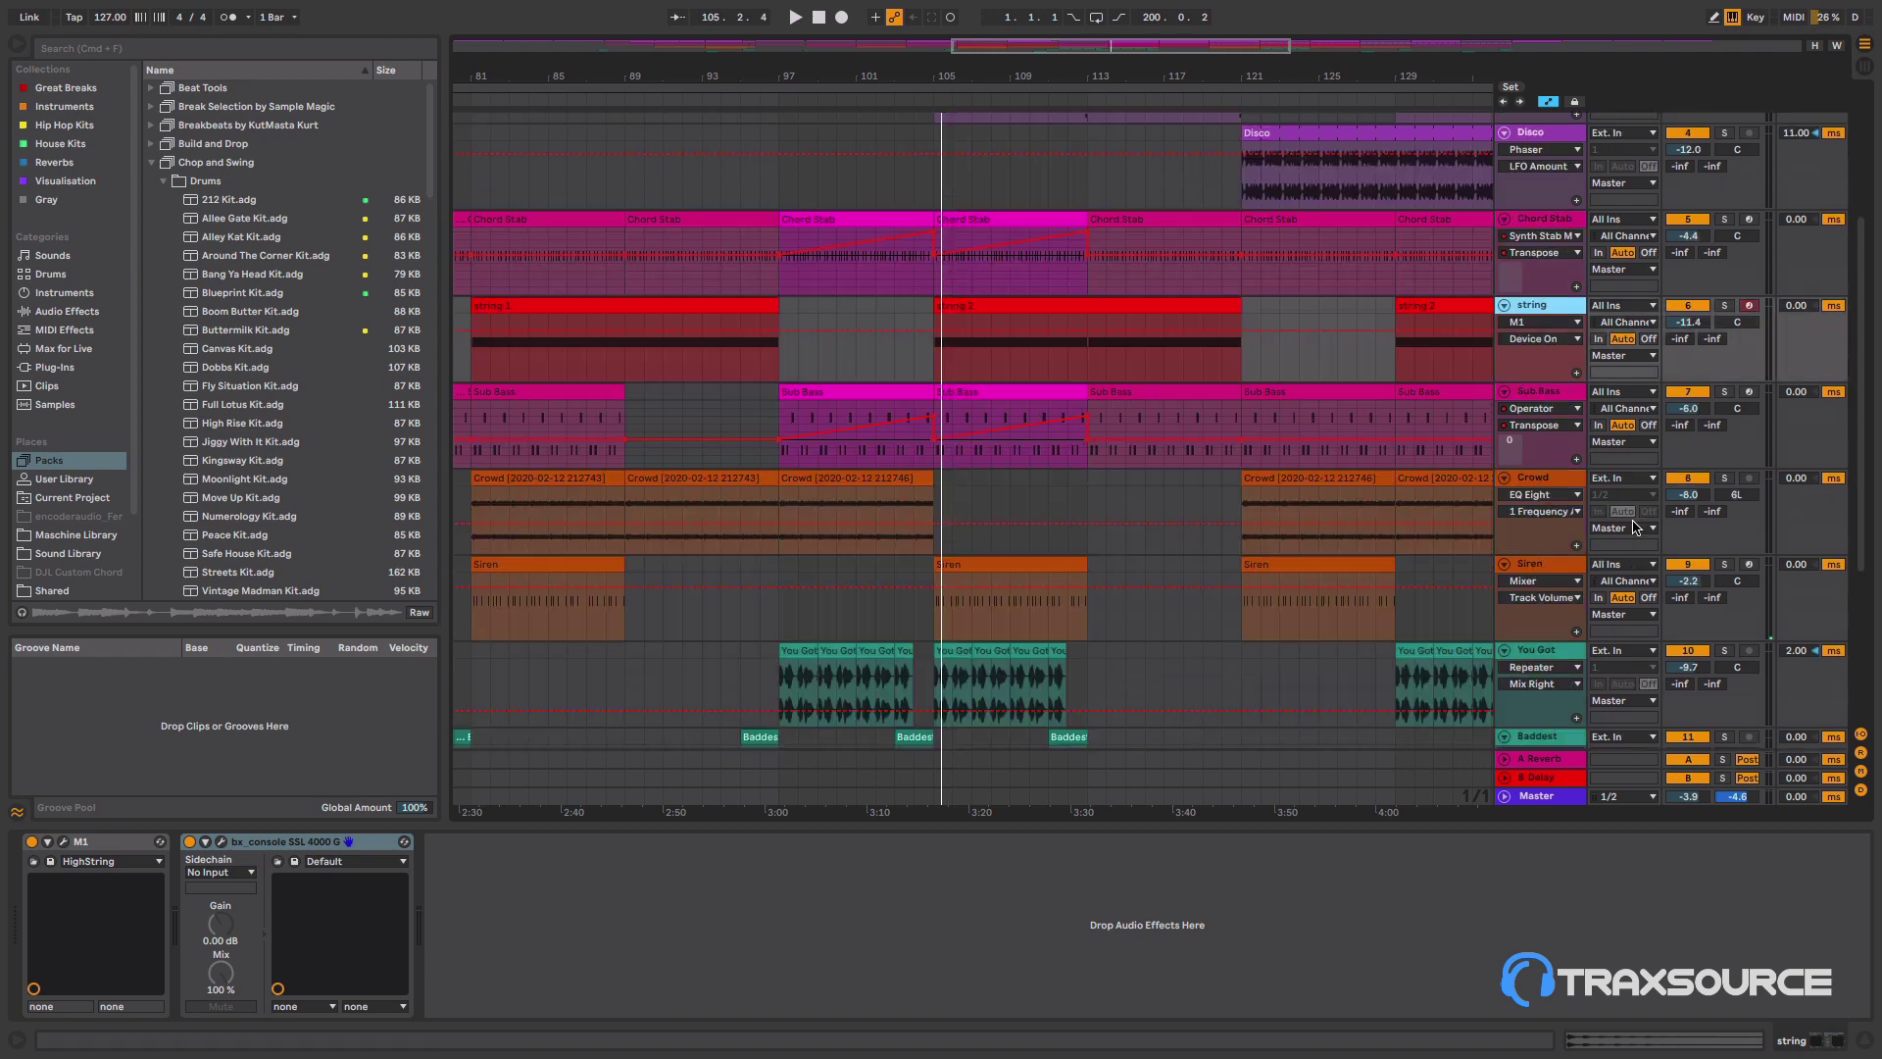
scroll(1635, 527, down, 4)
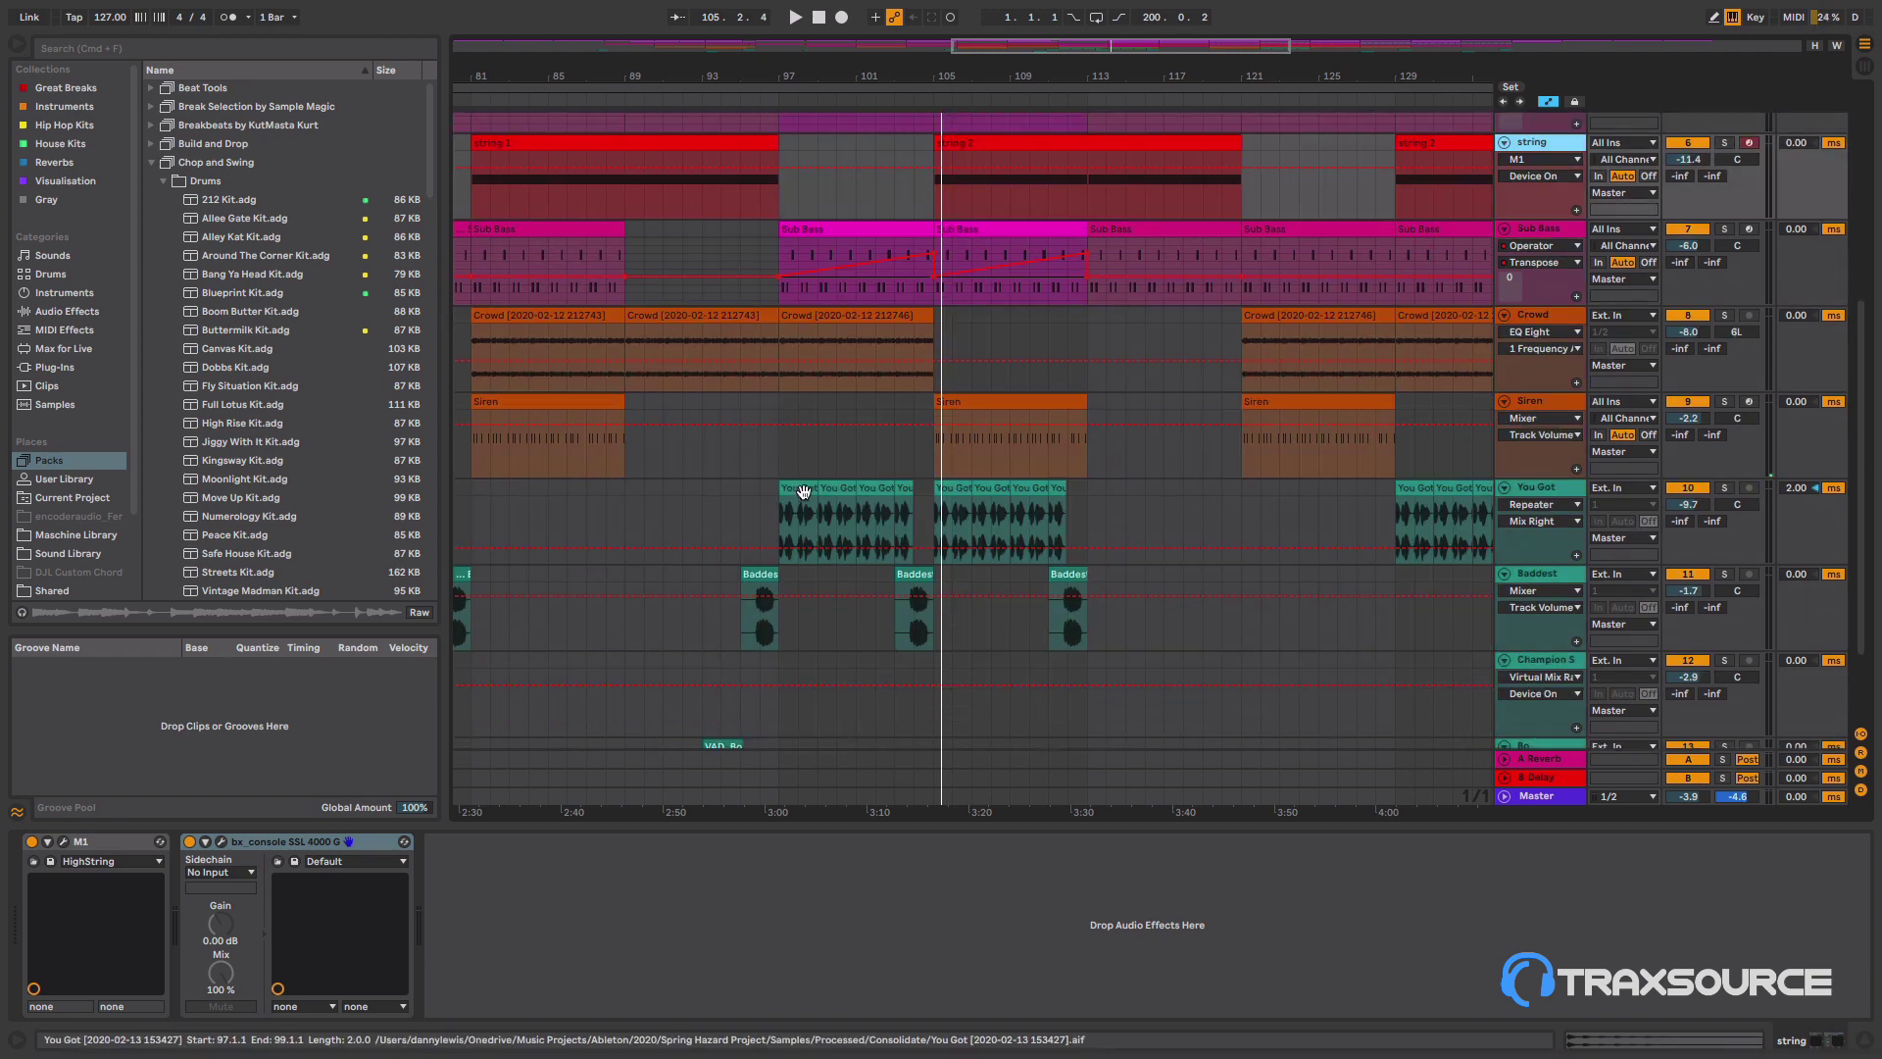
scroll(1101, 378, up, 4)
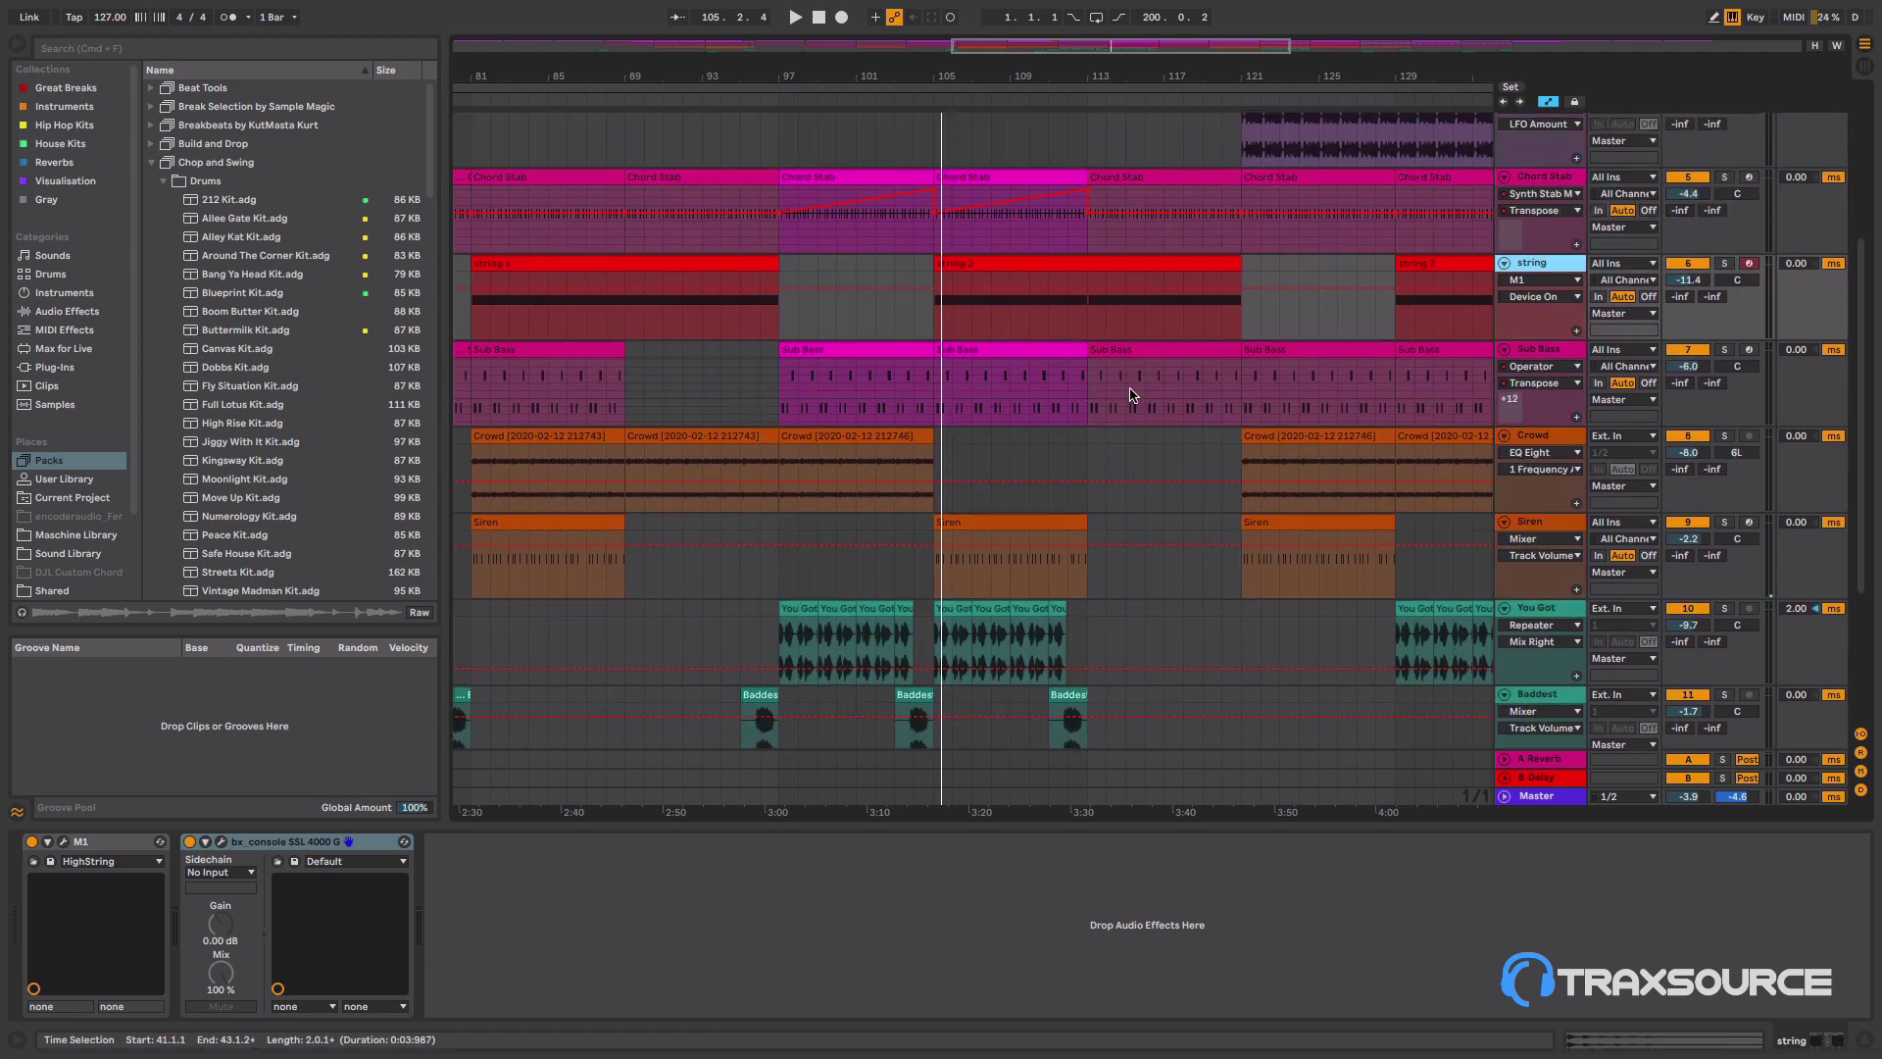
scroll(1086, 306, up, 10)
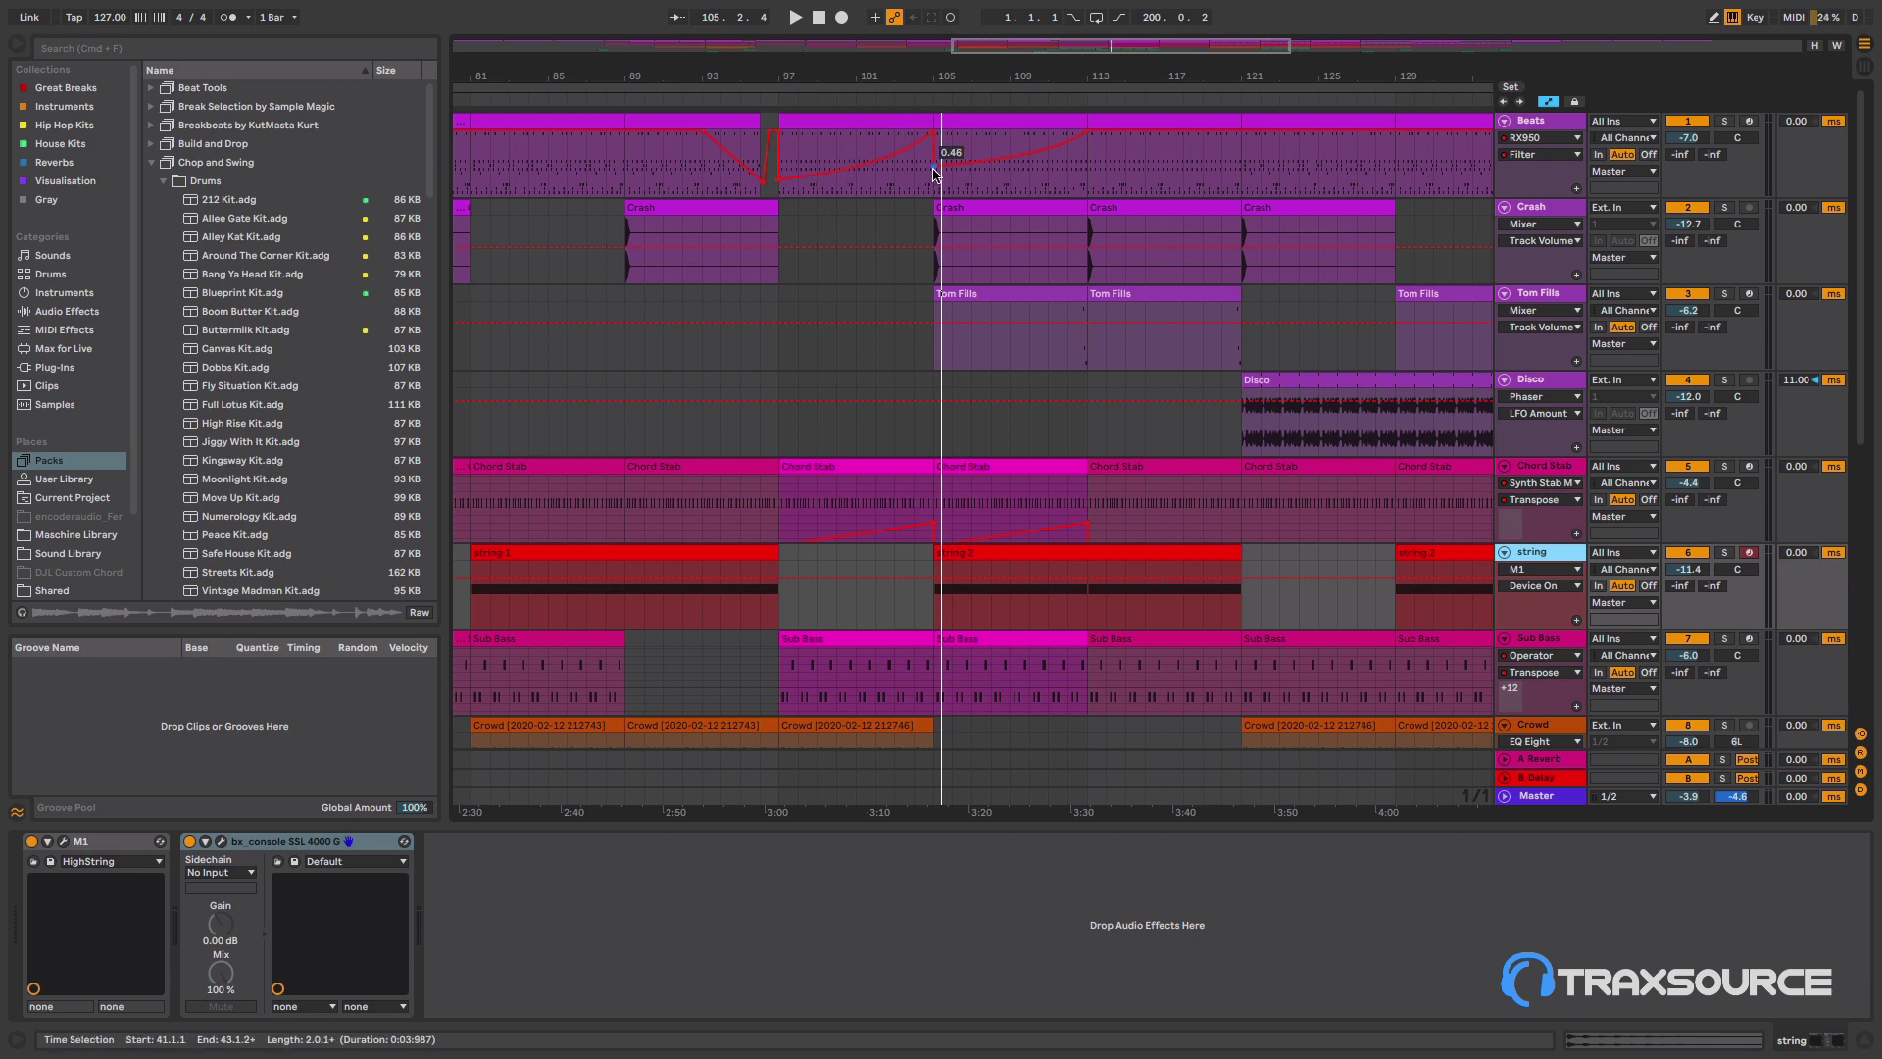
- Play from just before bar 97, open the Tom Fills track's UVI Workstation with the Meteor instrument, and close its window
click(770, 97)
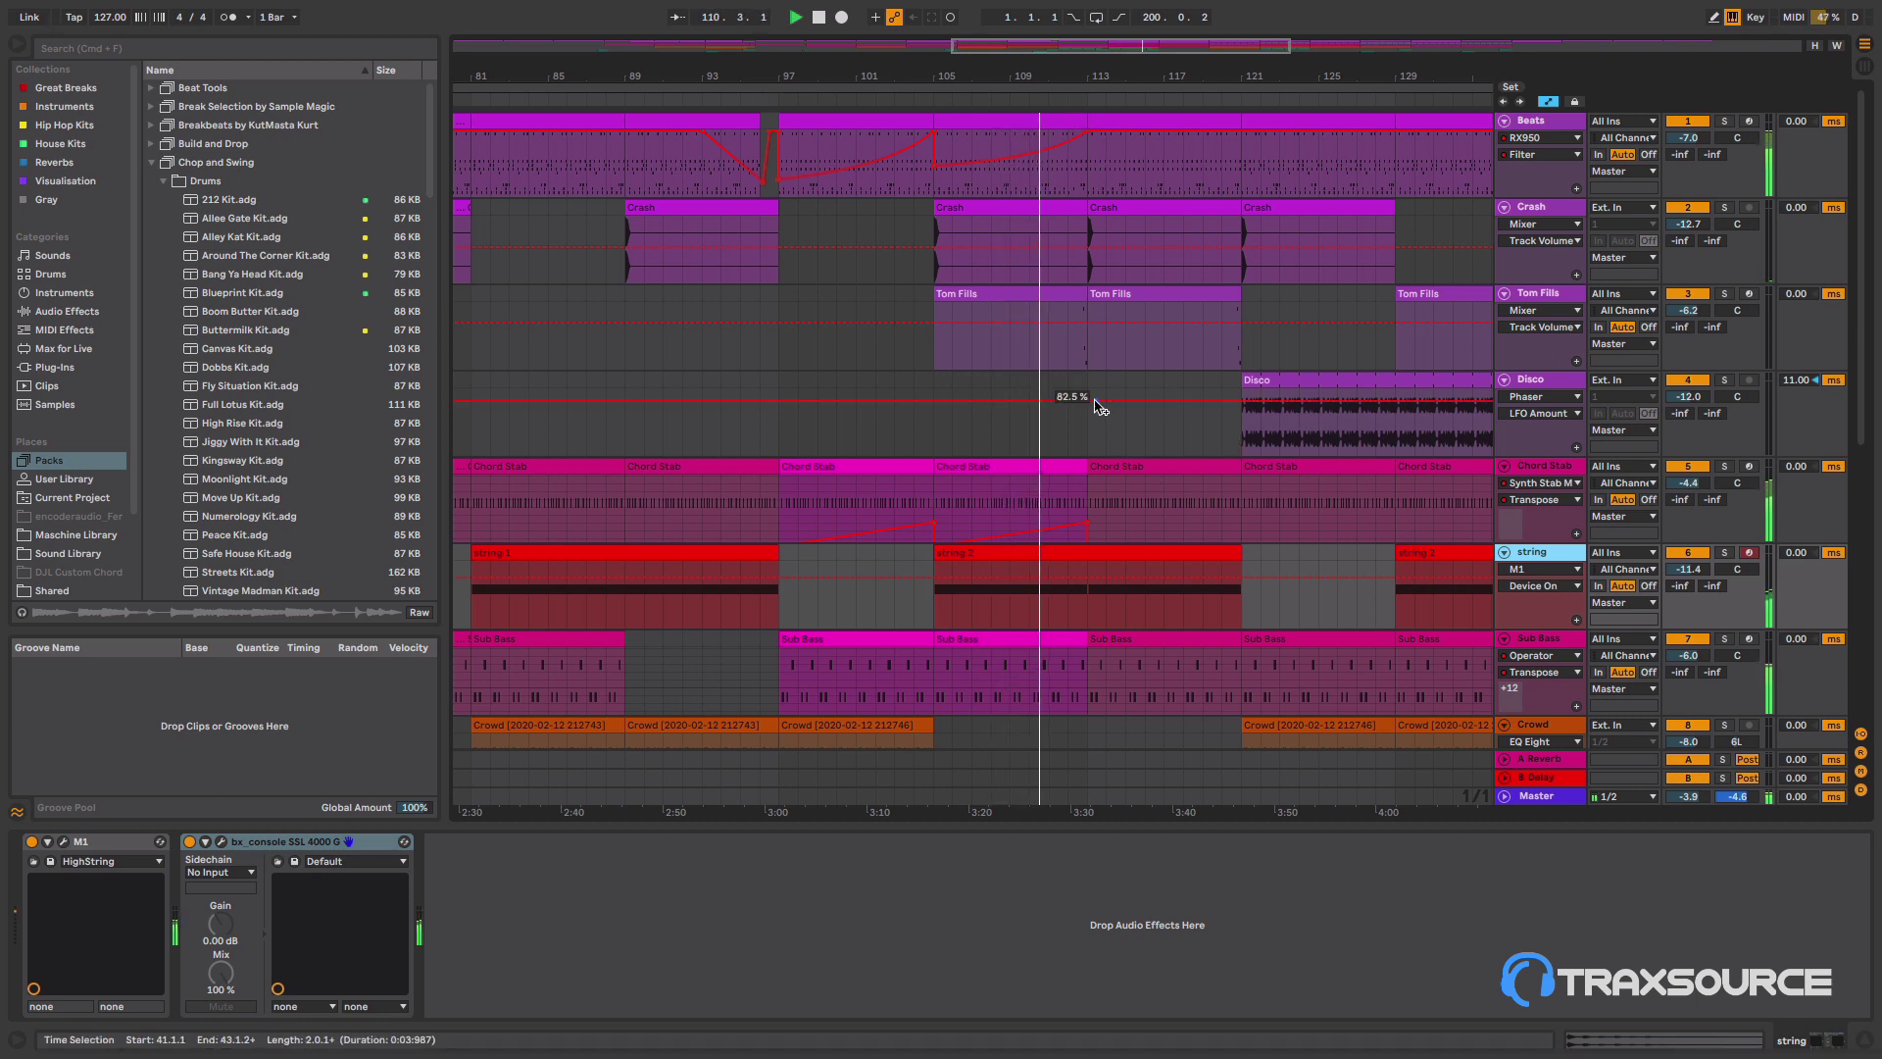
click(1554, 297)
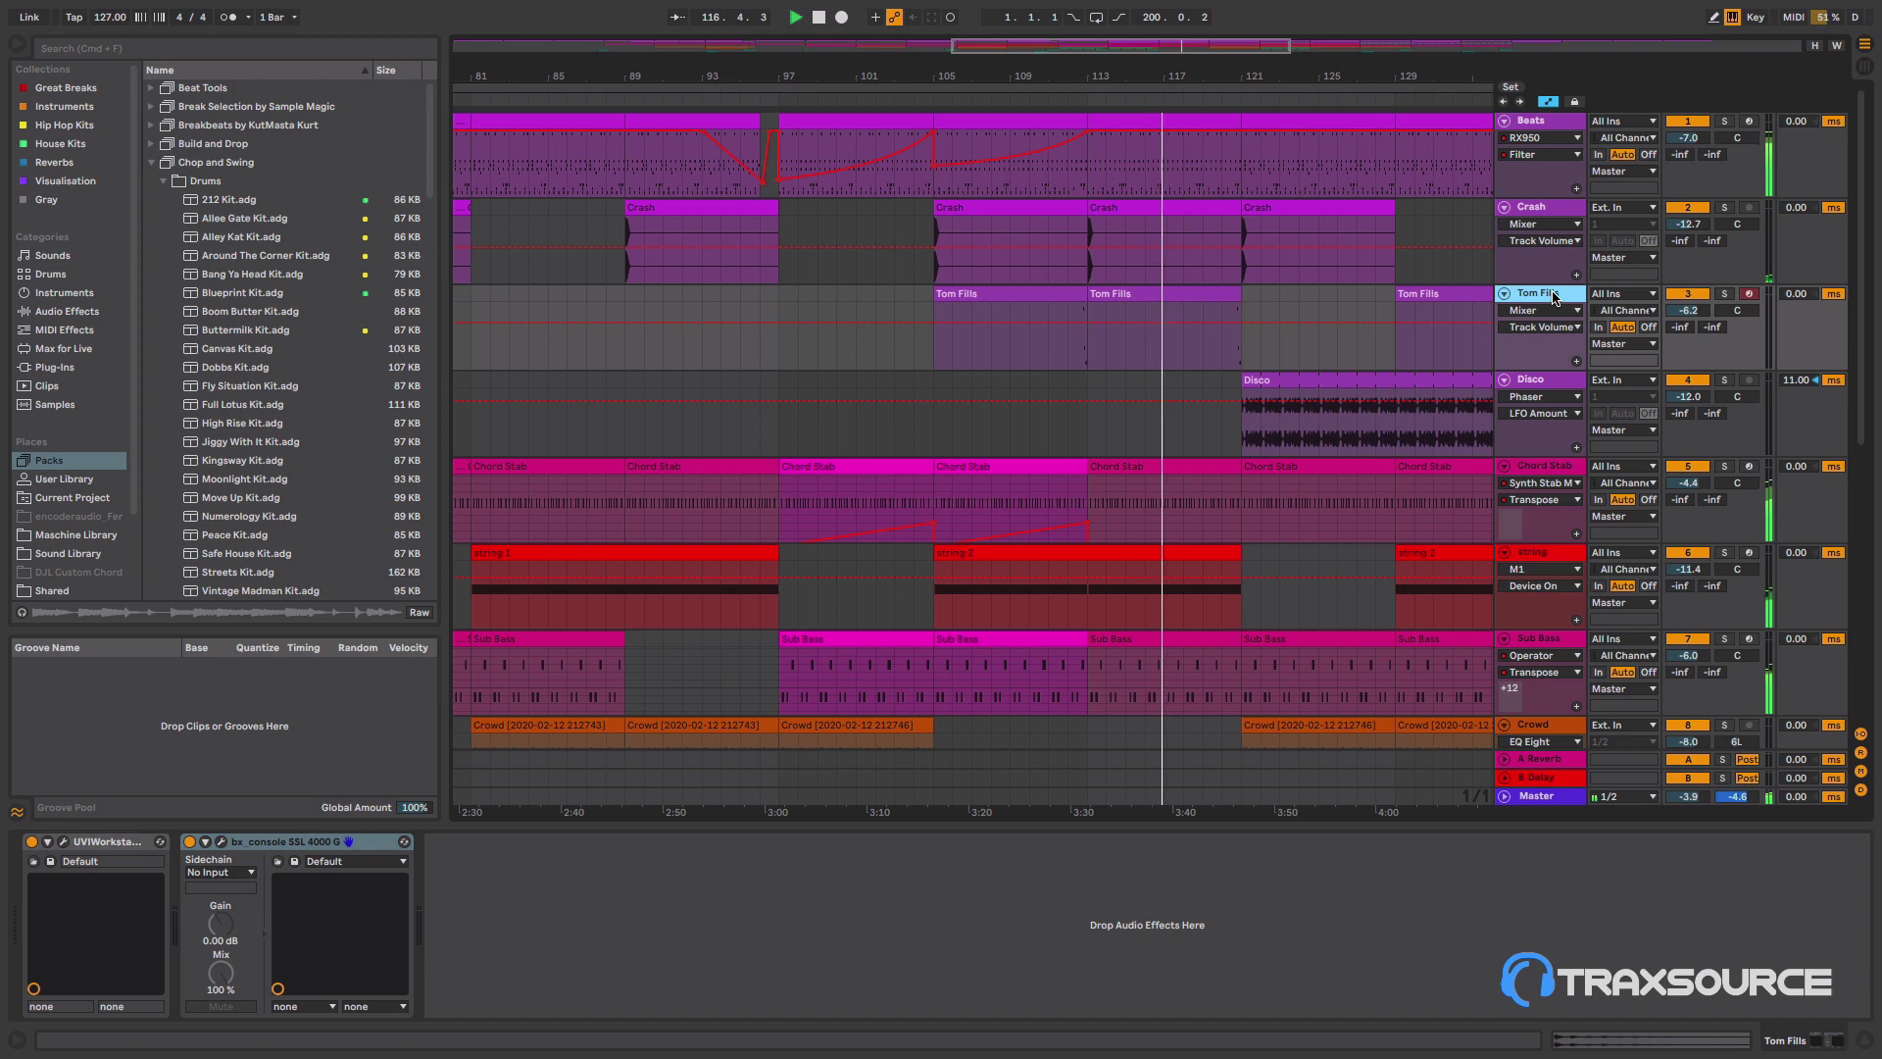
click(64, 841)
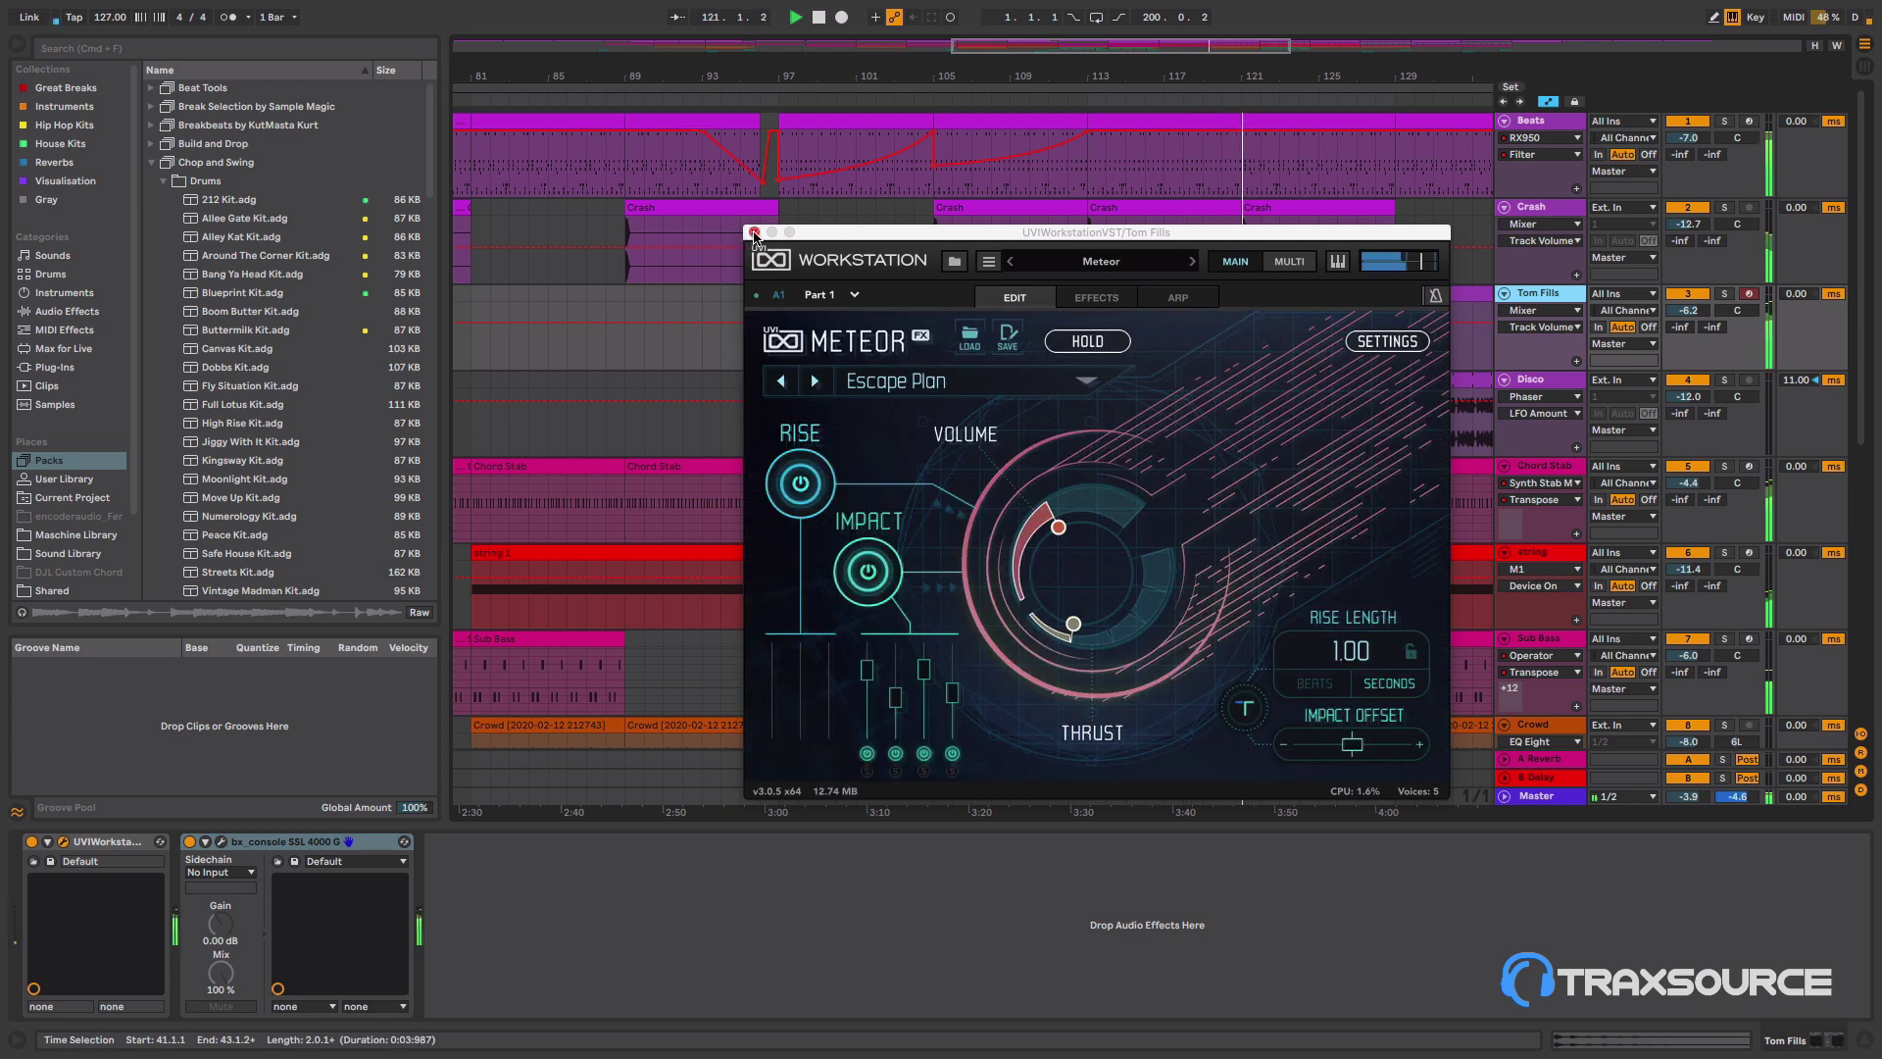
click(753, 233)
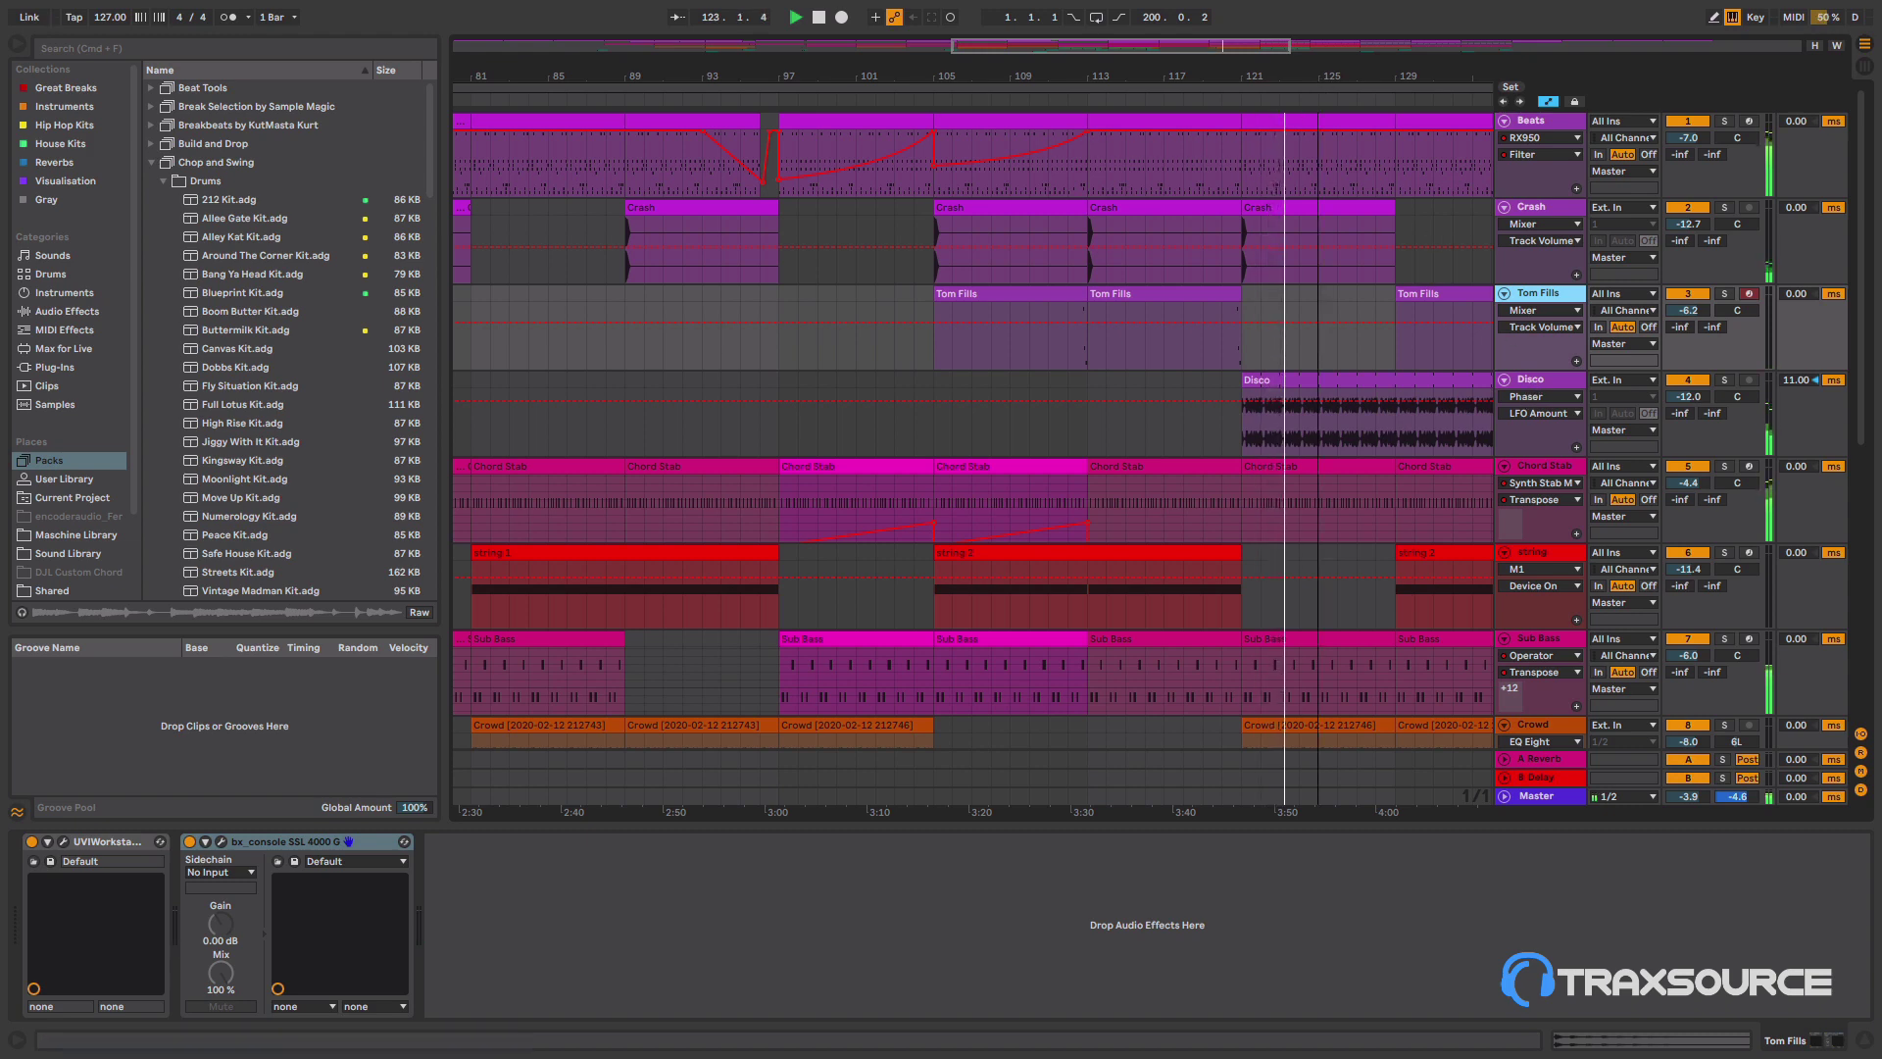
- Select the Disco track to show its devices, solo it briefly during playback, and turn the solo off
drag(1316, 76, 1275, 72)
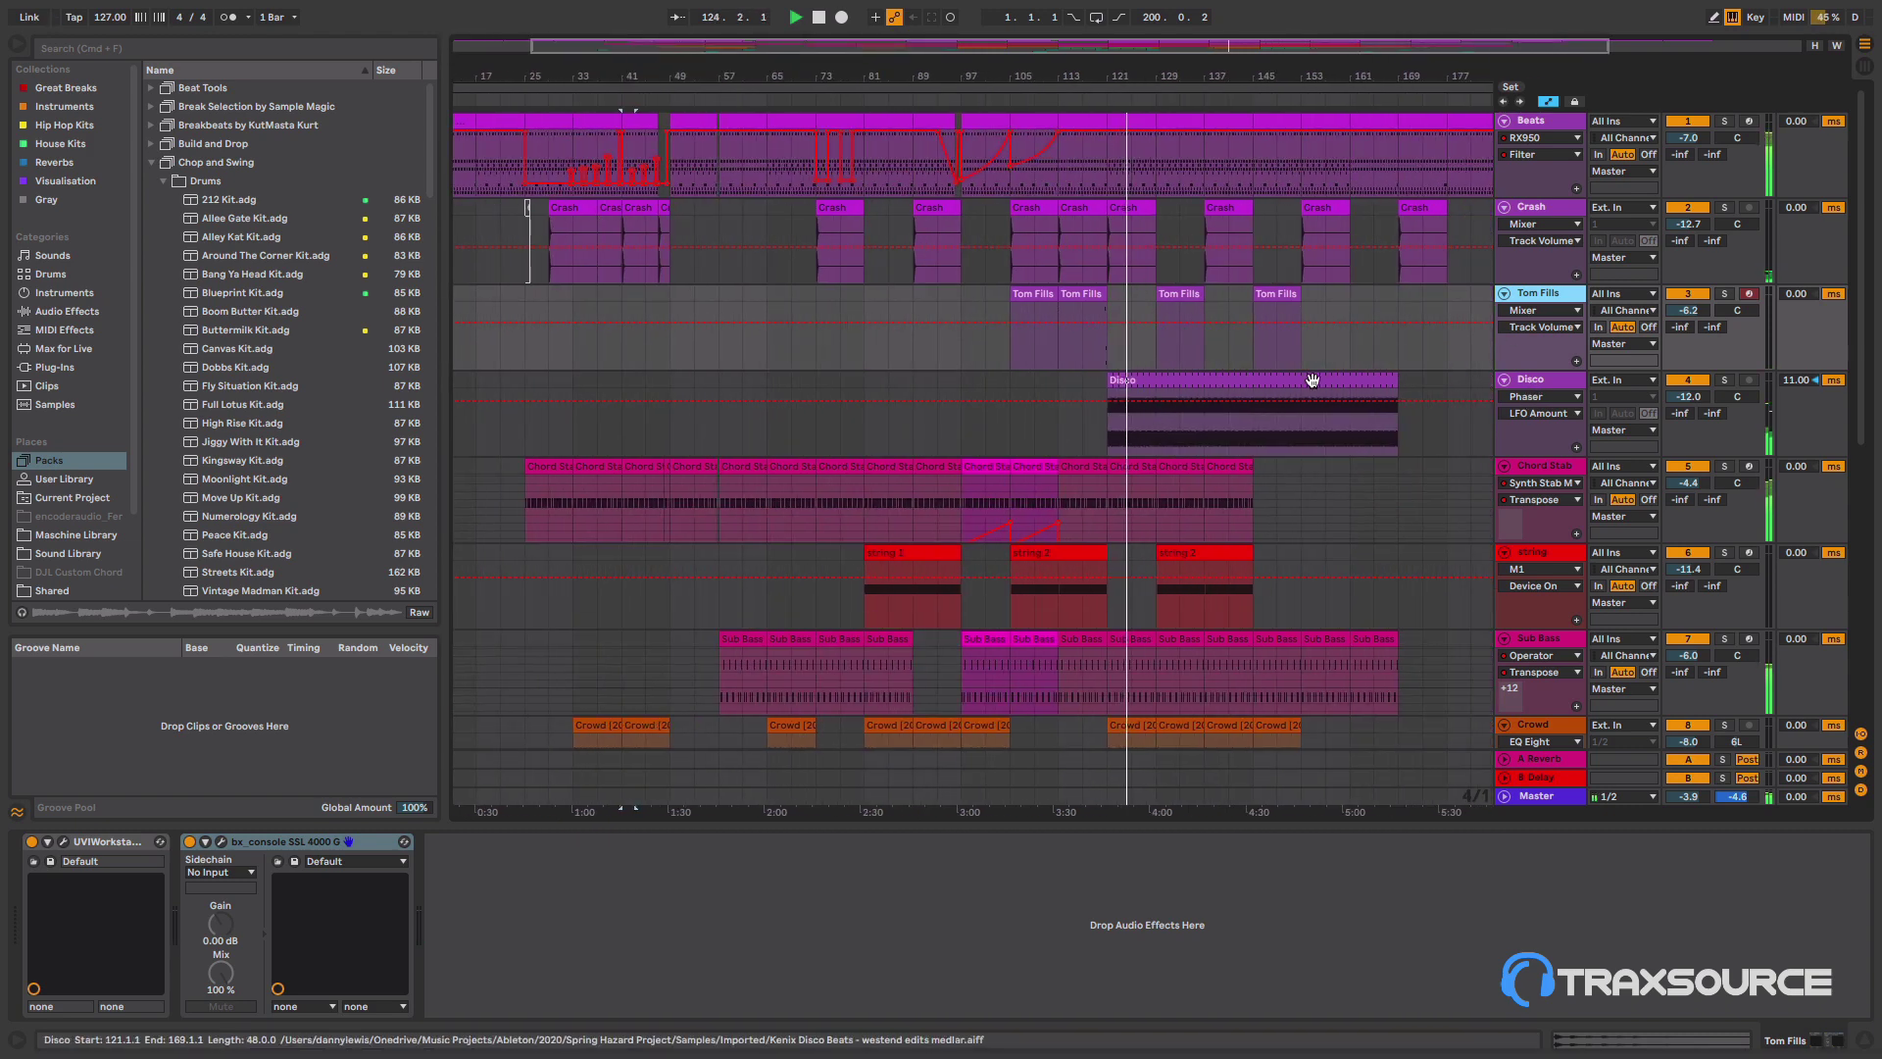
click(1535, 380)
click(1724, 380)
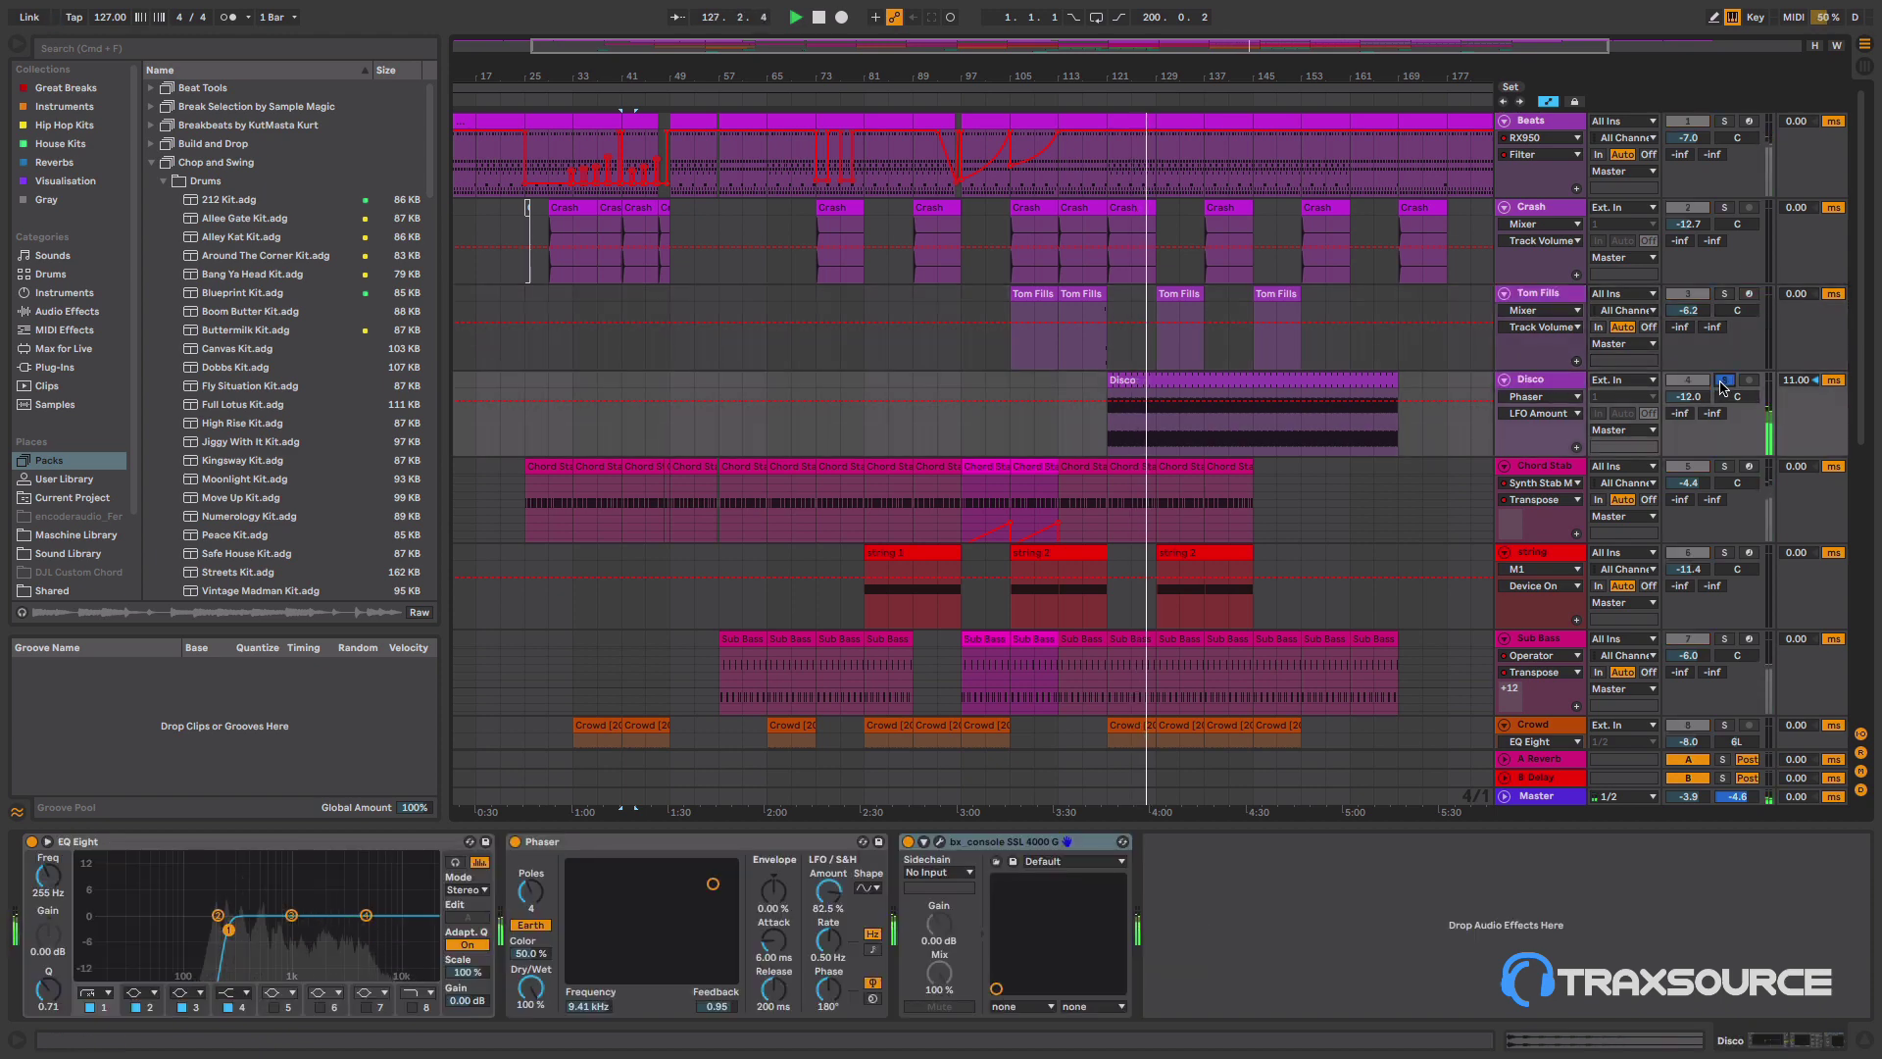
click(1724, 379)
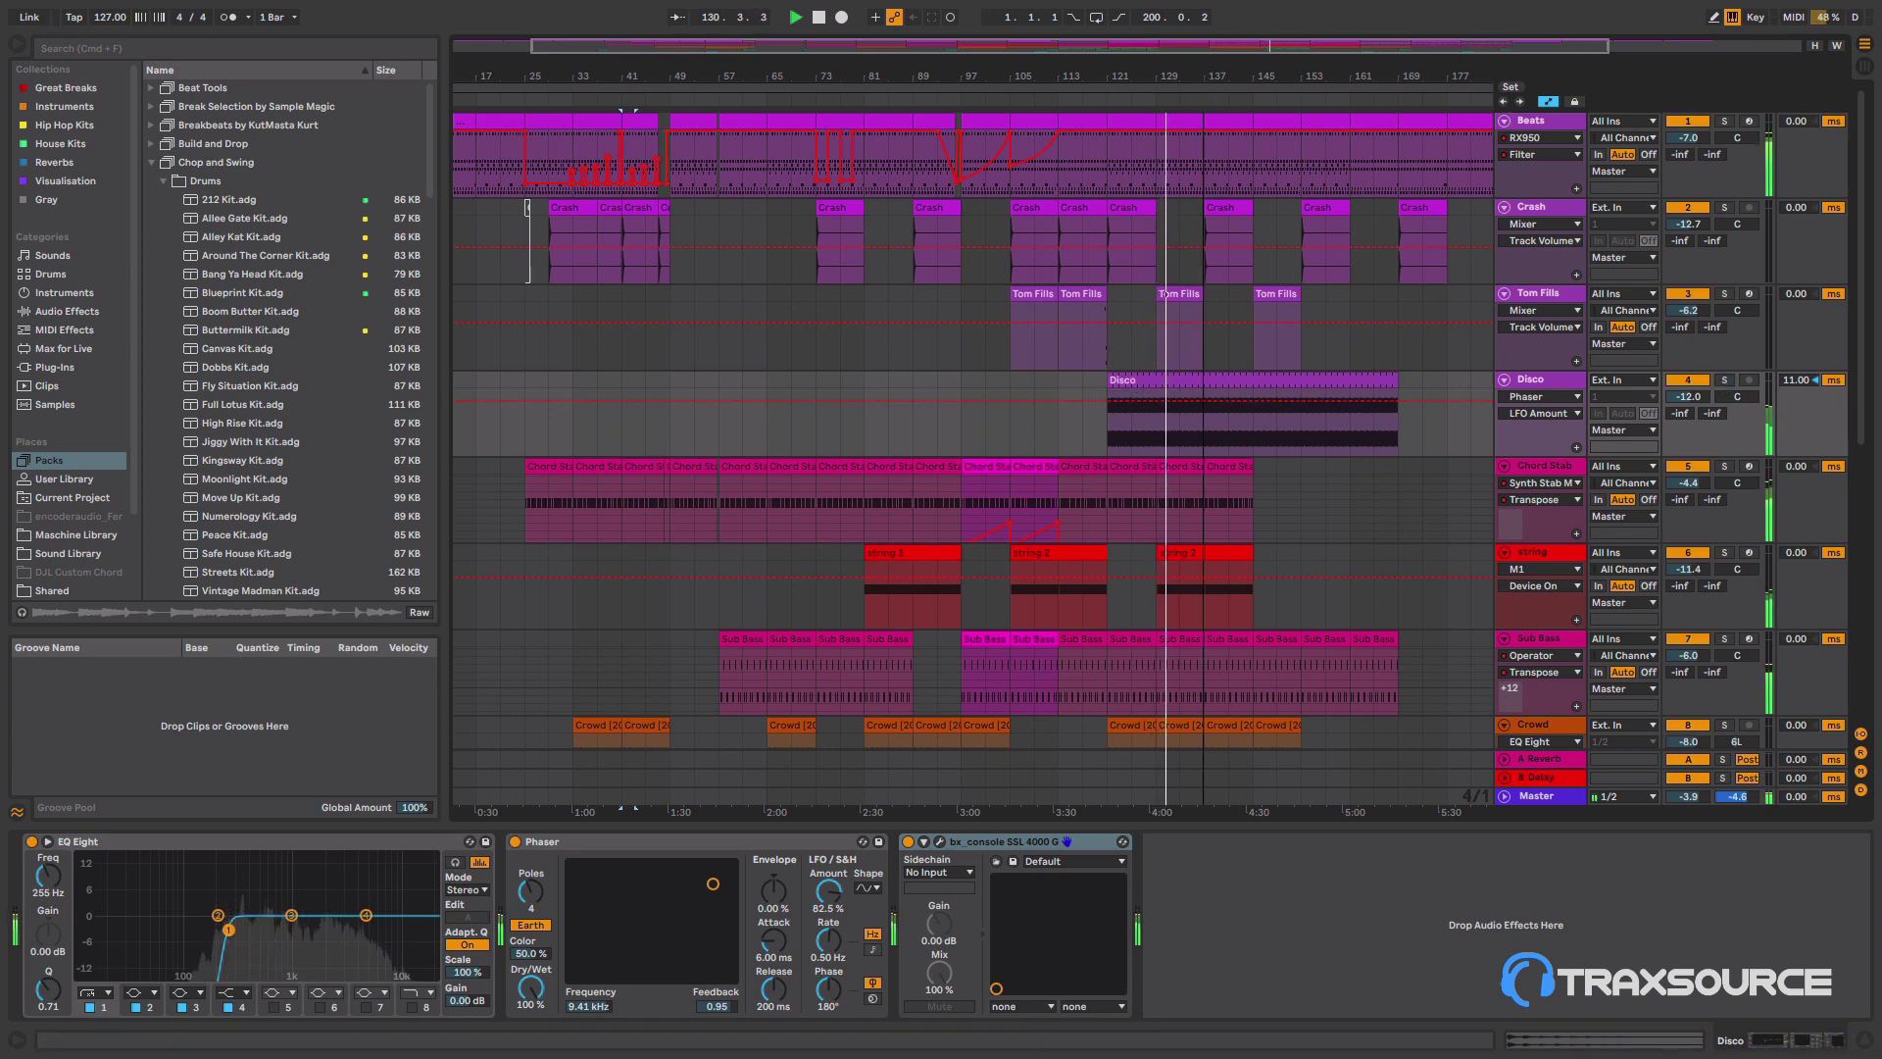
- Play from about bar 130 to bar 165, examining which tracks drop out as the arrangement thins
drag(1207, 74, 1210, 245)
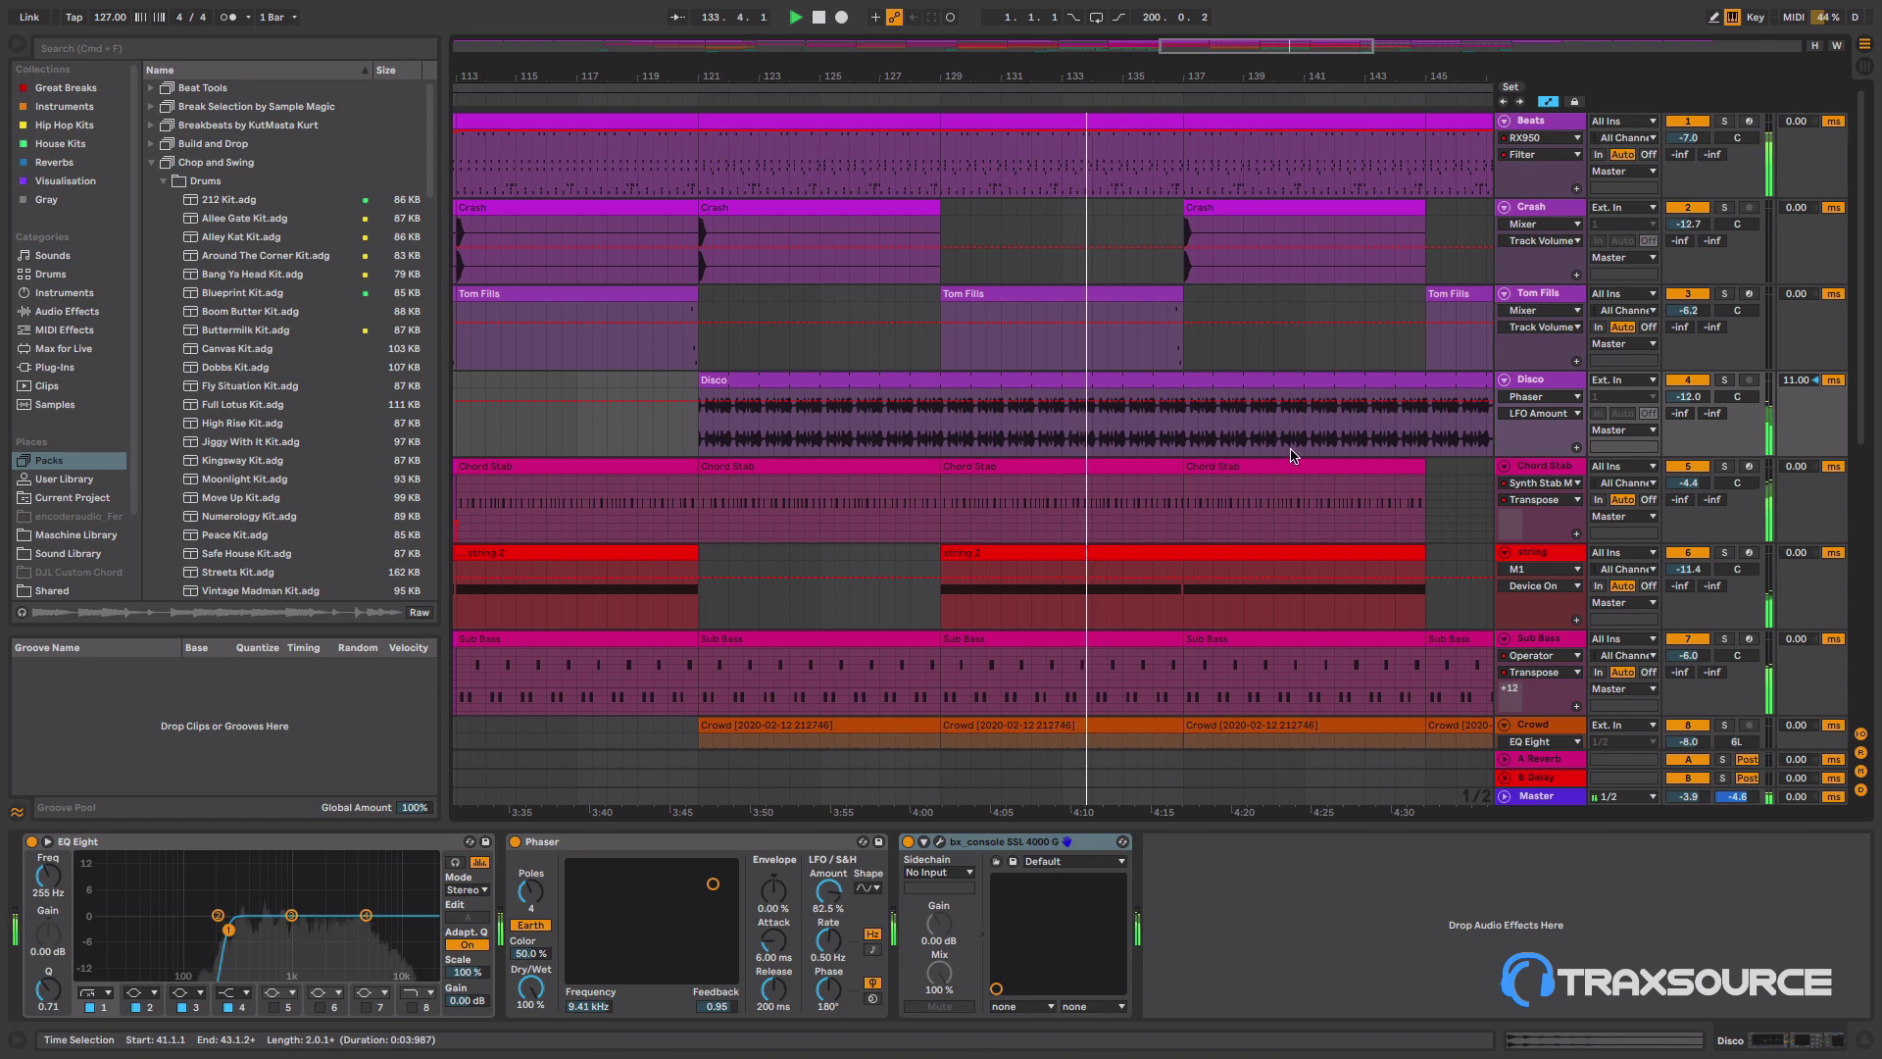
double_click(1165, 79)
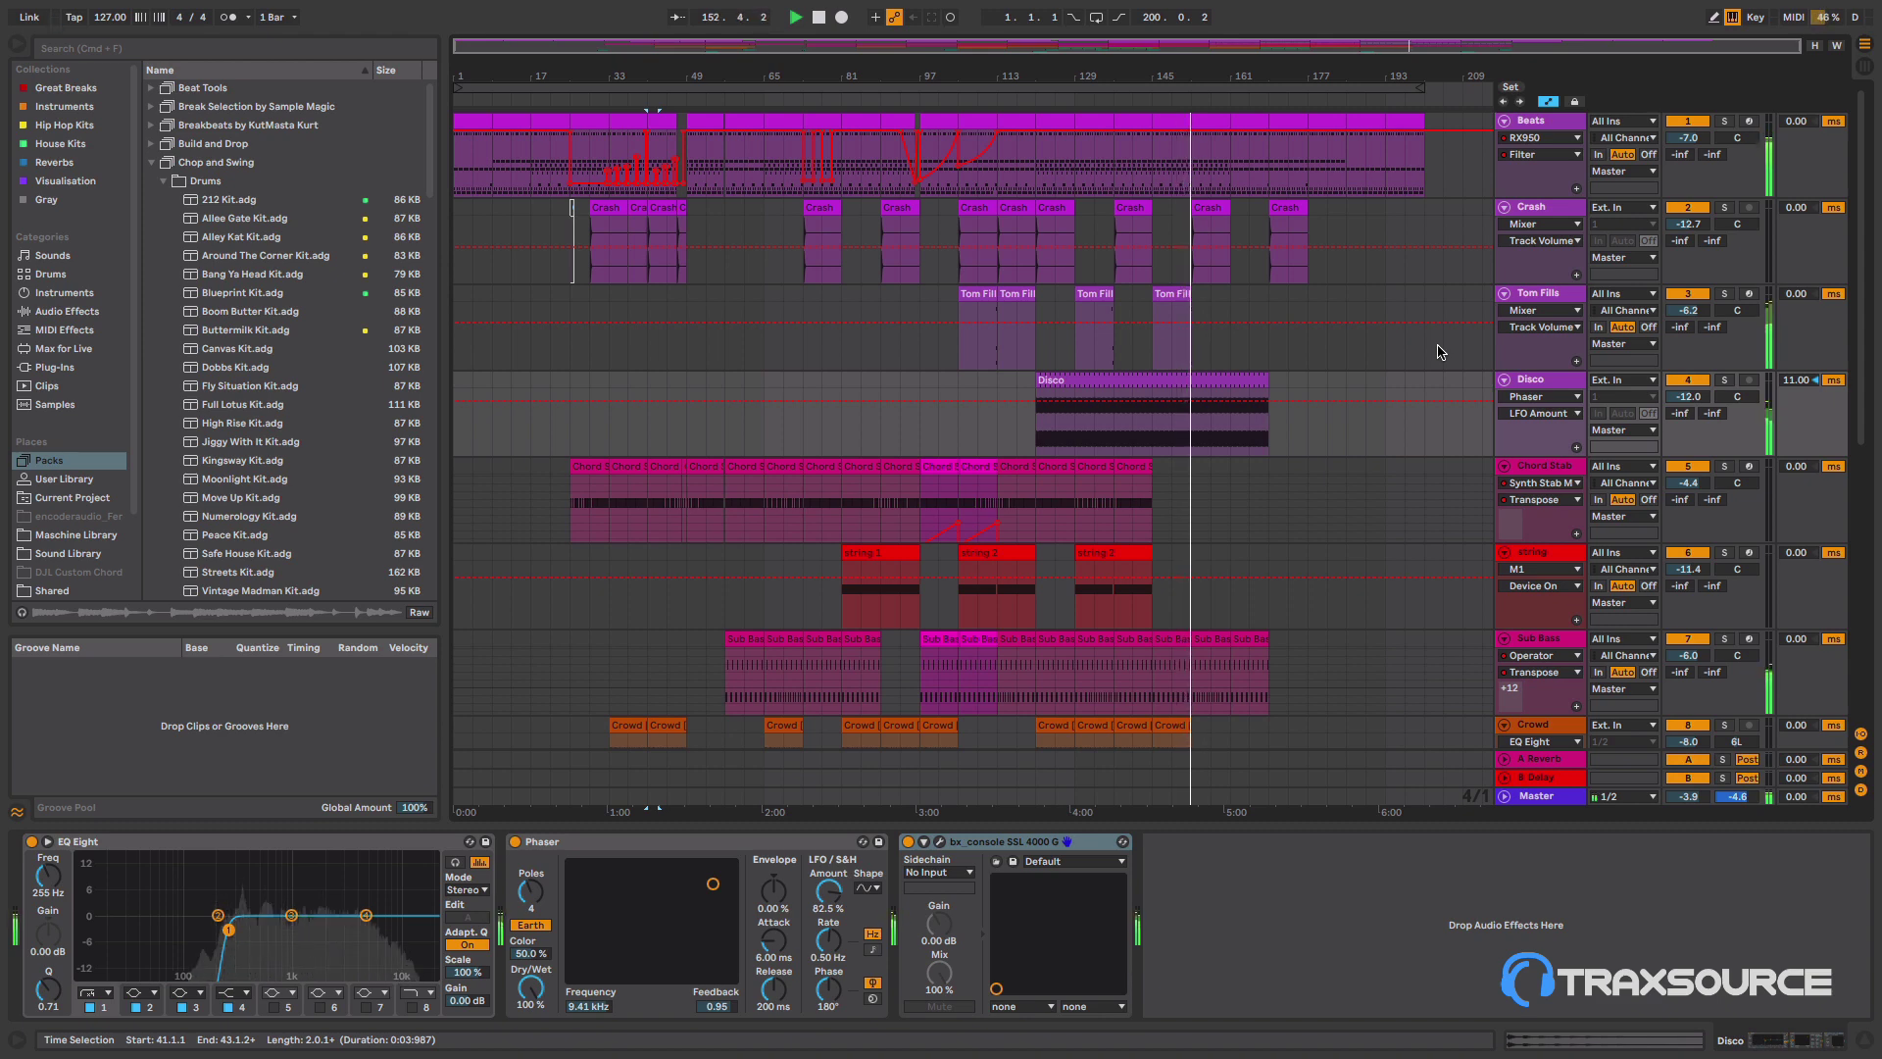
scroll(1440, 351, down, 3)
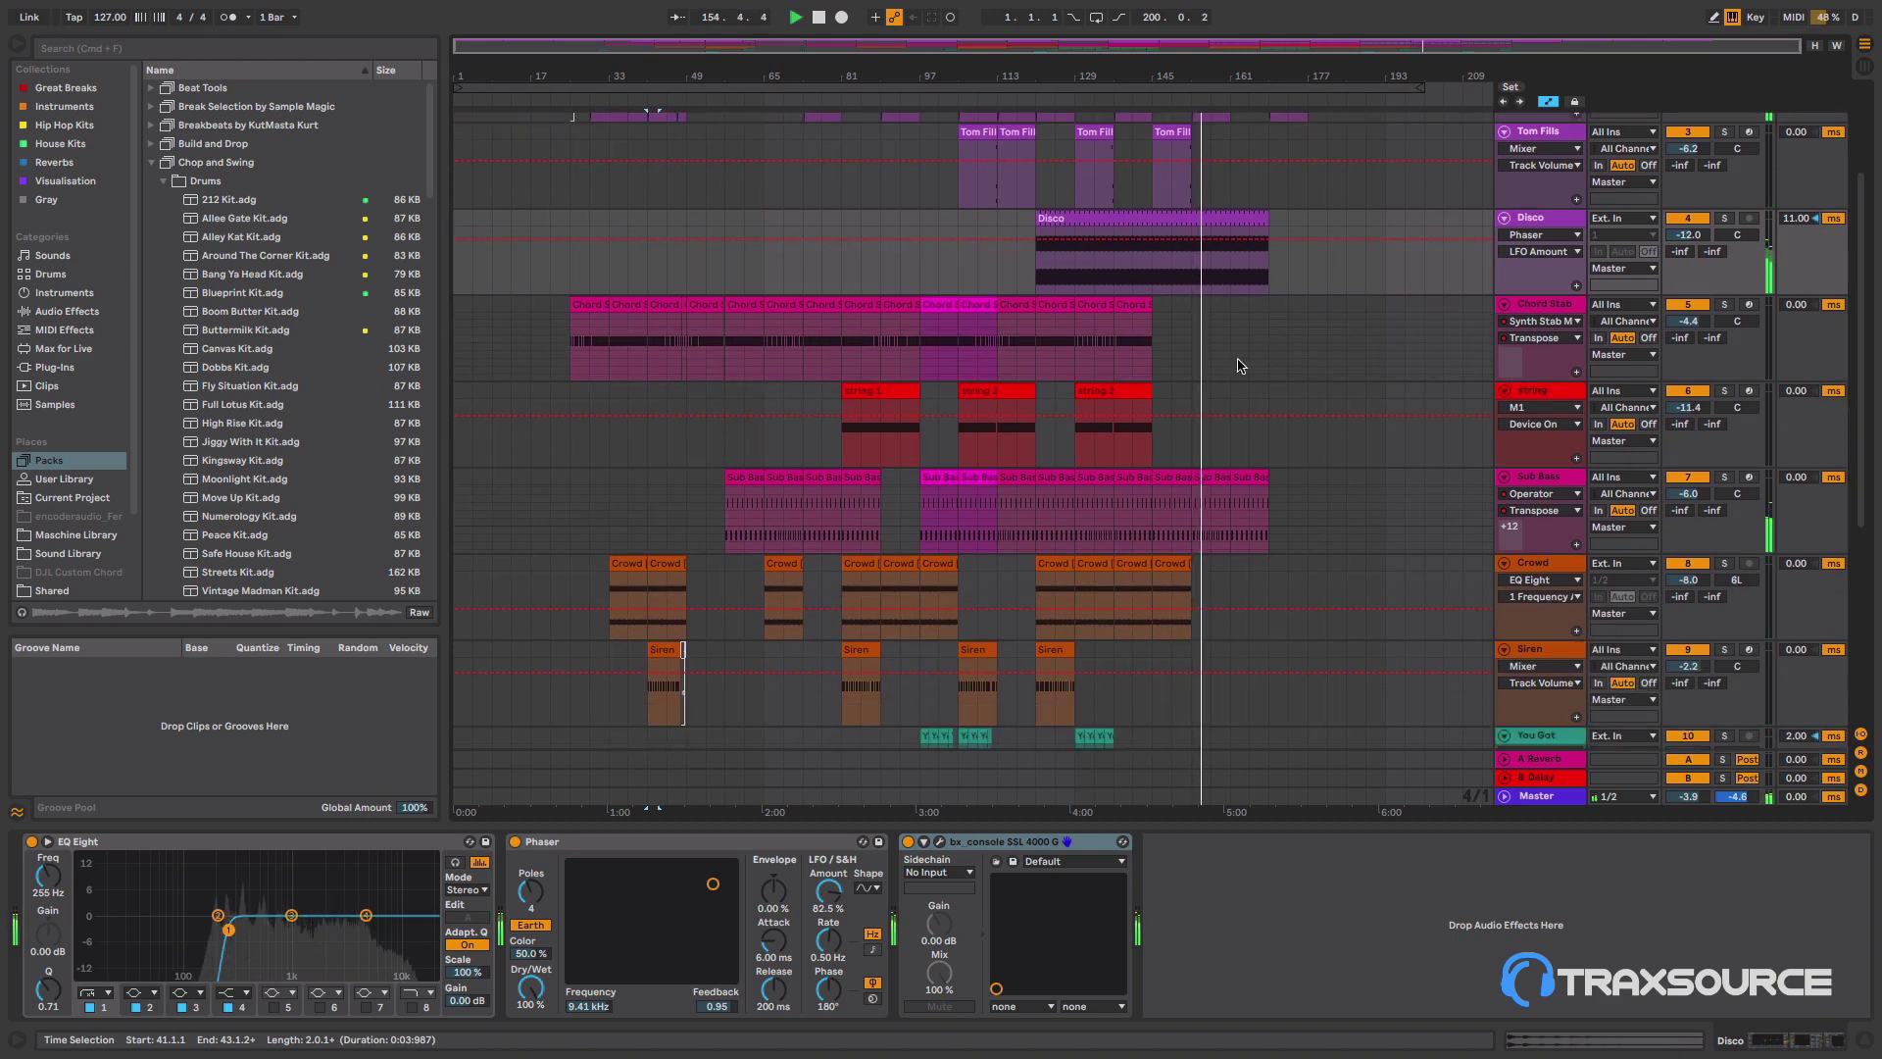
scroll(1443, 431, up, 1)
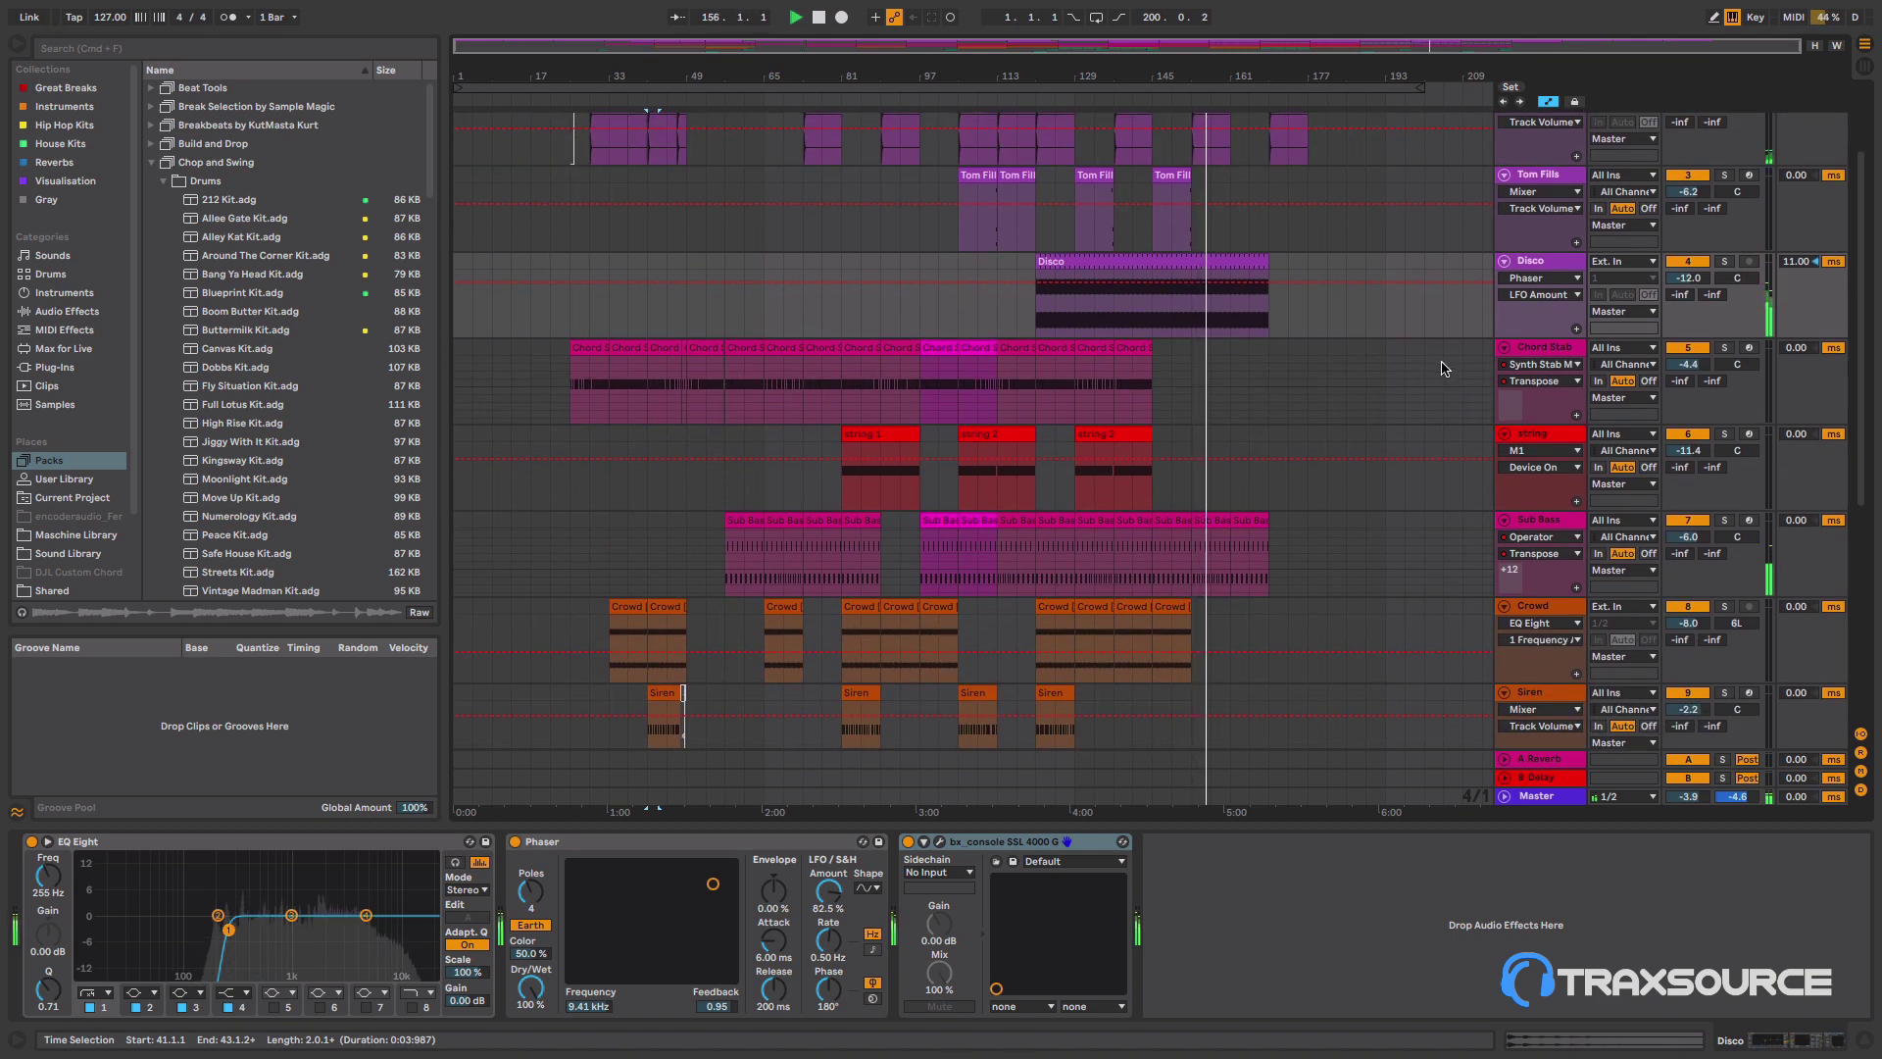
scroll(1437, 314, up, 2)
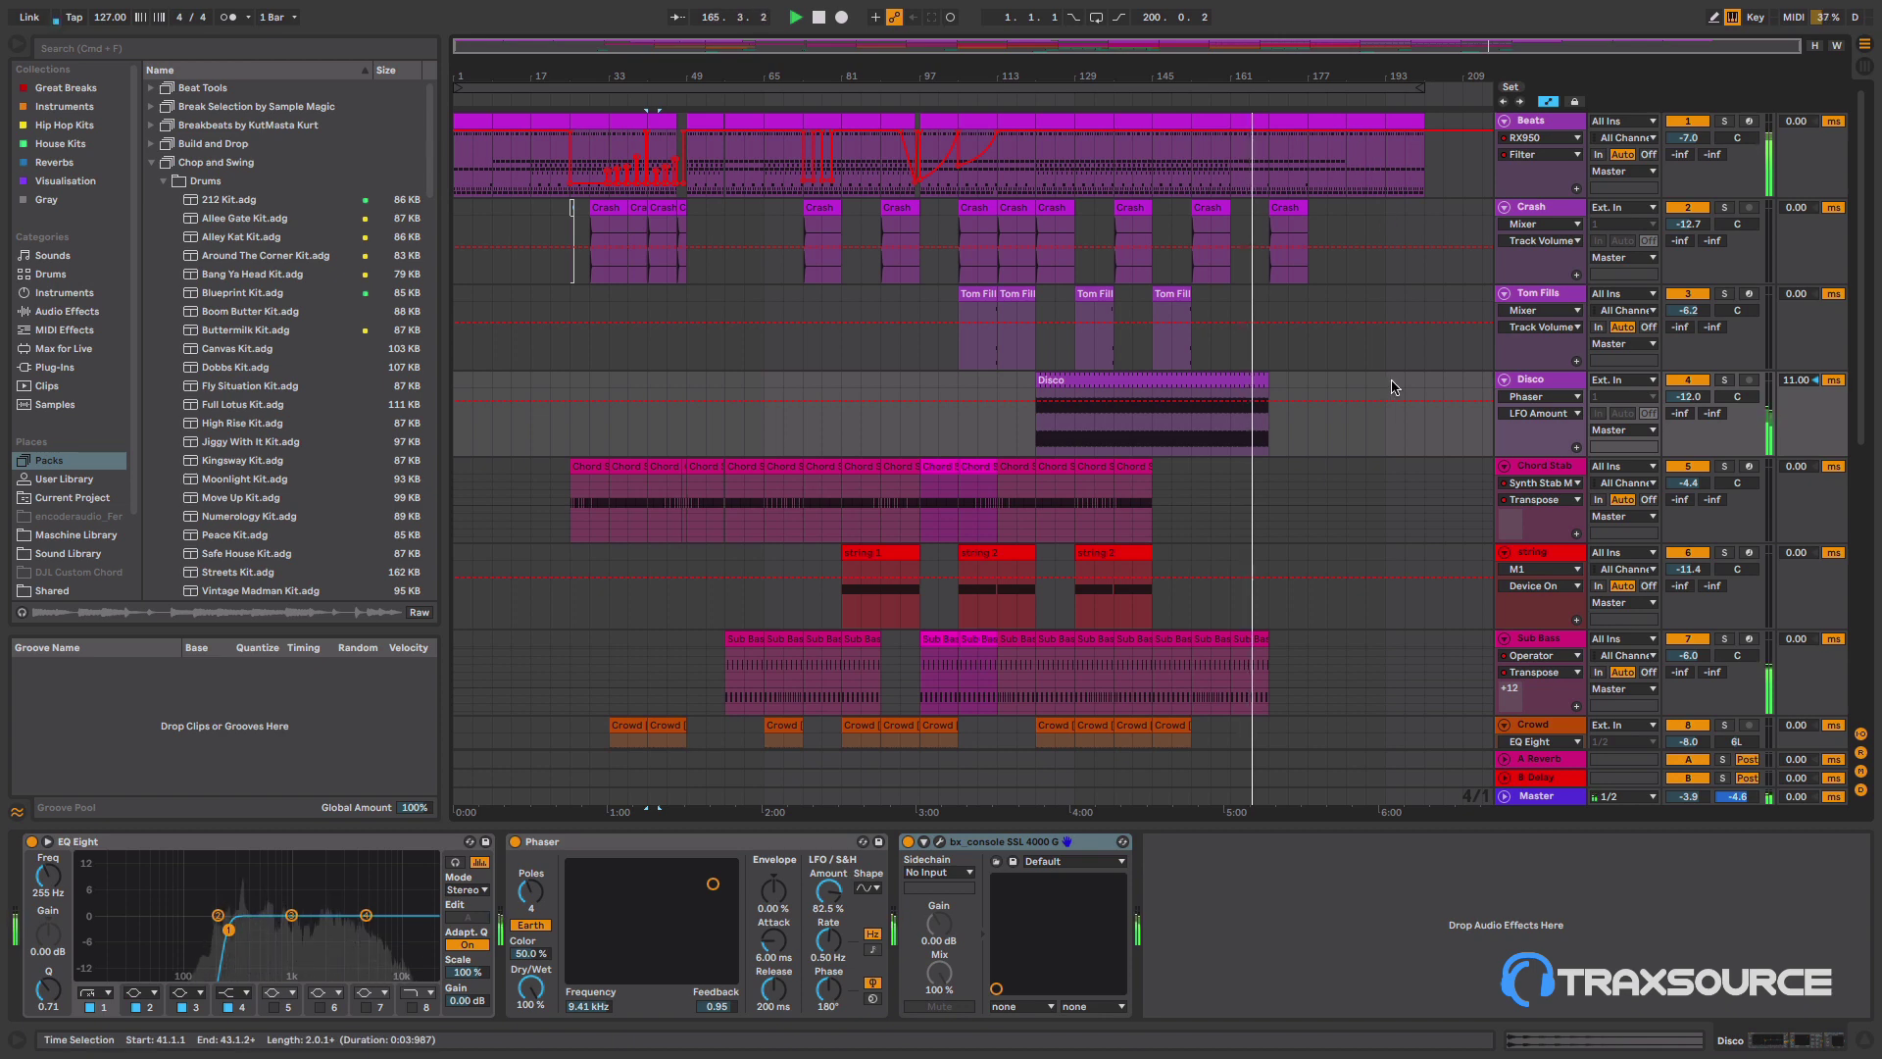
- Examine the outro from about bar 168 across the instrument and vocal tracks, and stop playback around bar 176
scroll(1437, 439, down, 5)
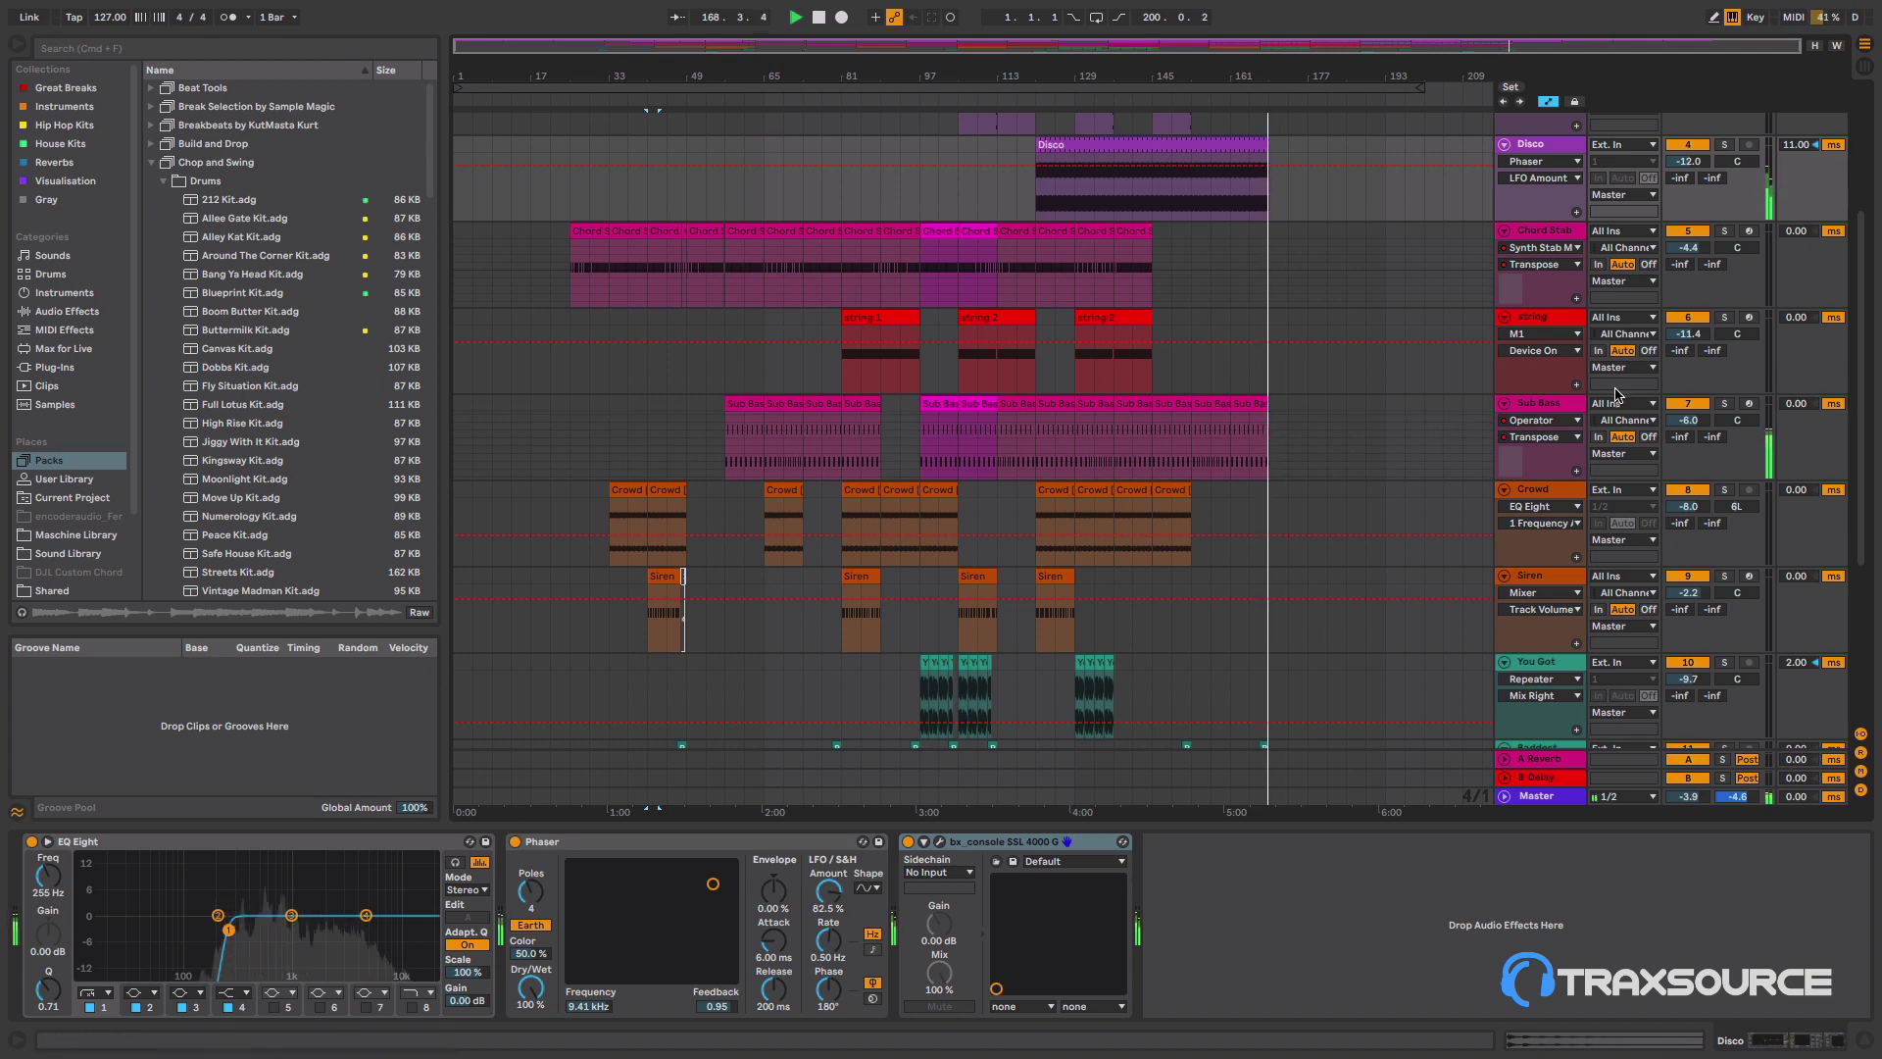
scroll(1491, 320, up, 5)
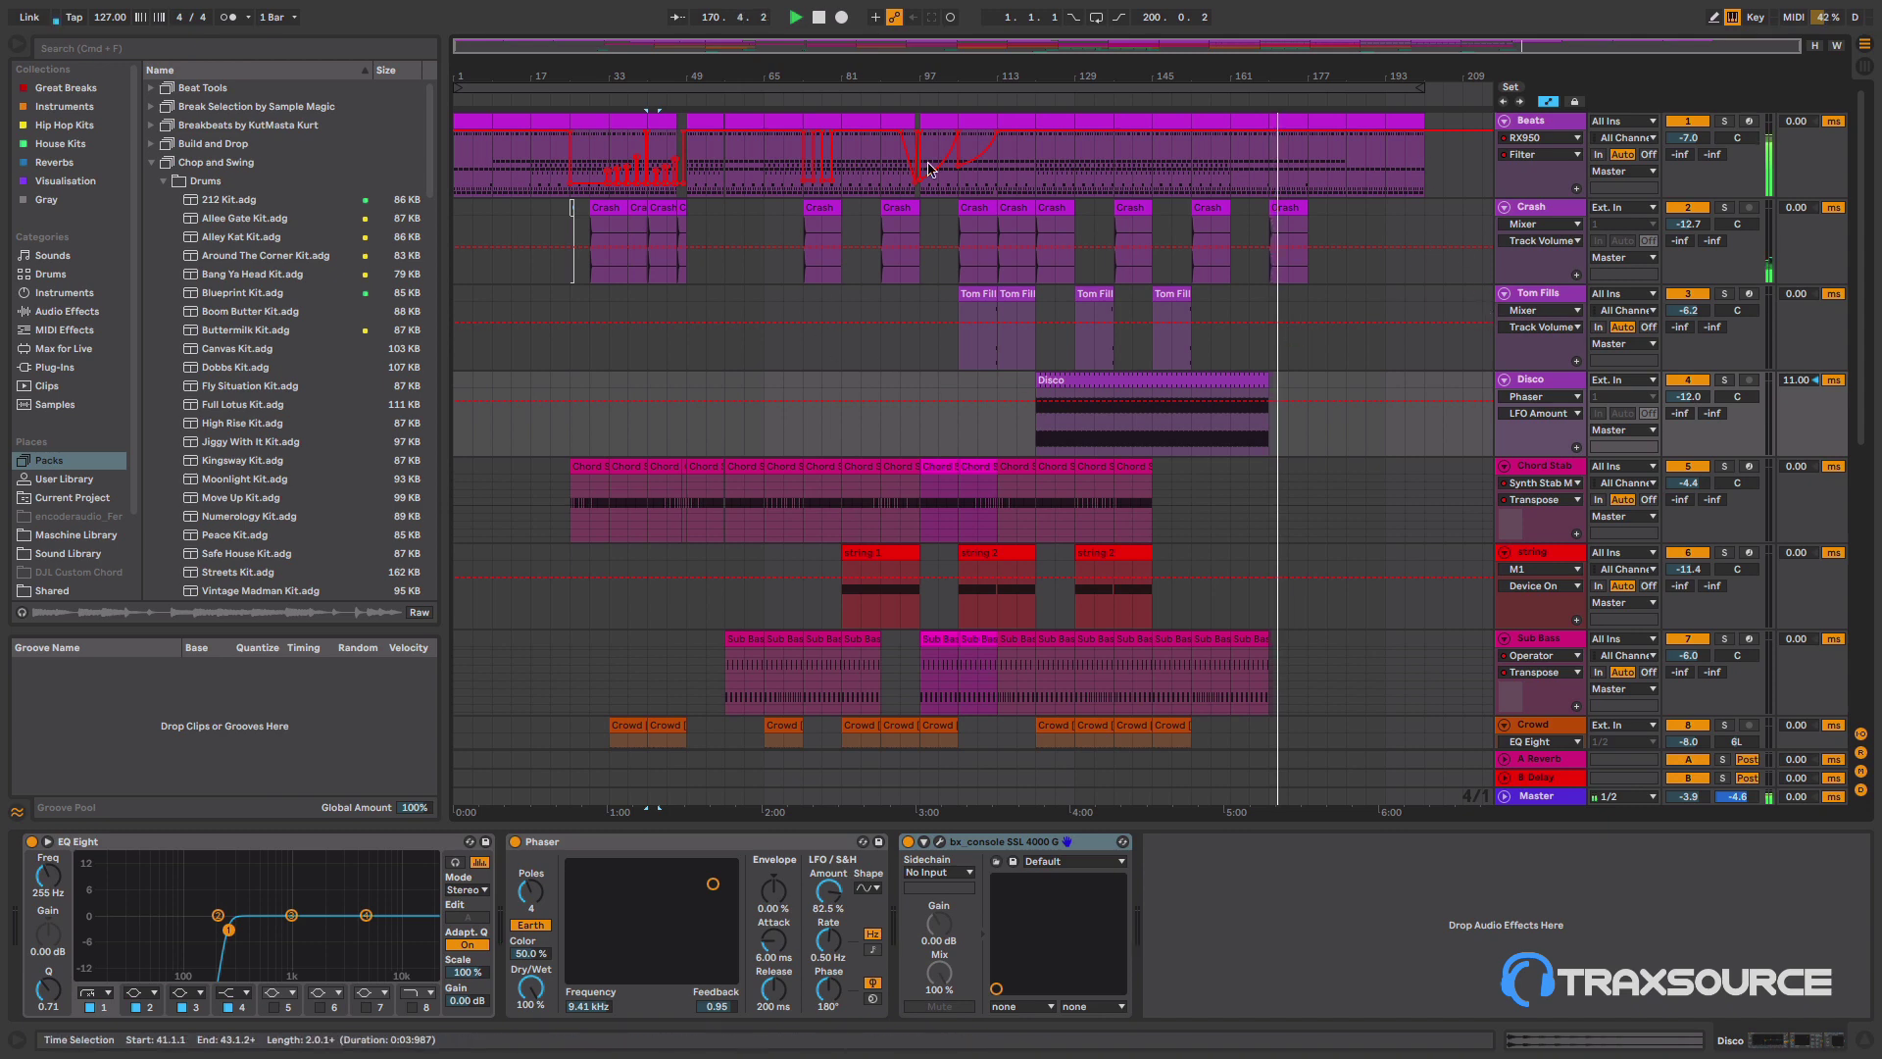
scroll(1478, 362, down, 4)
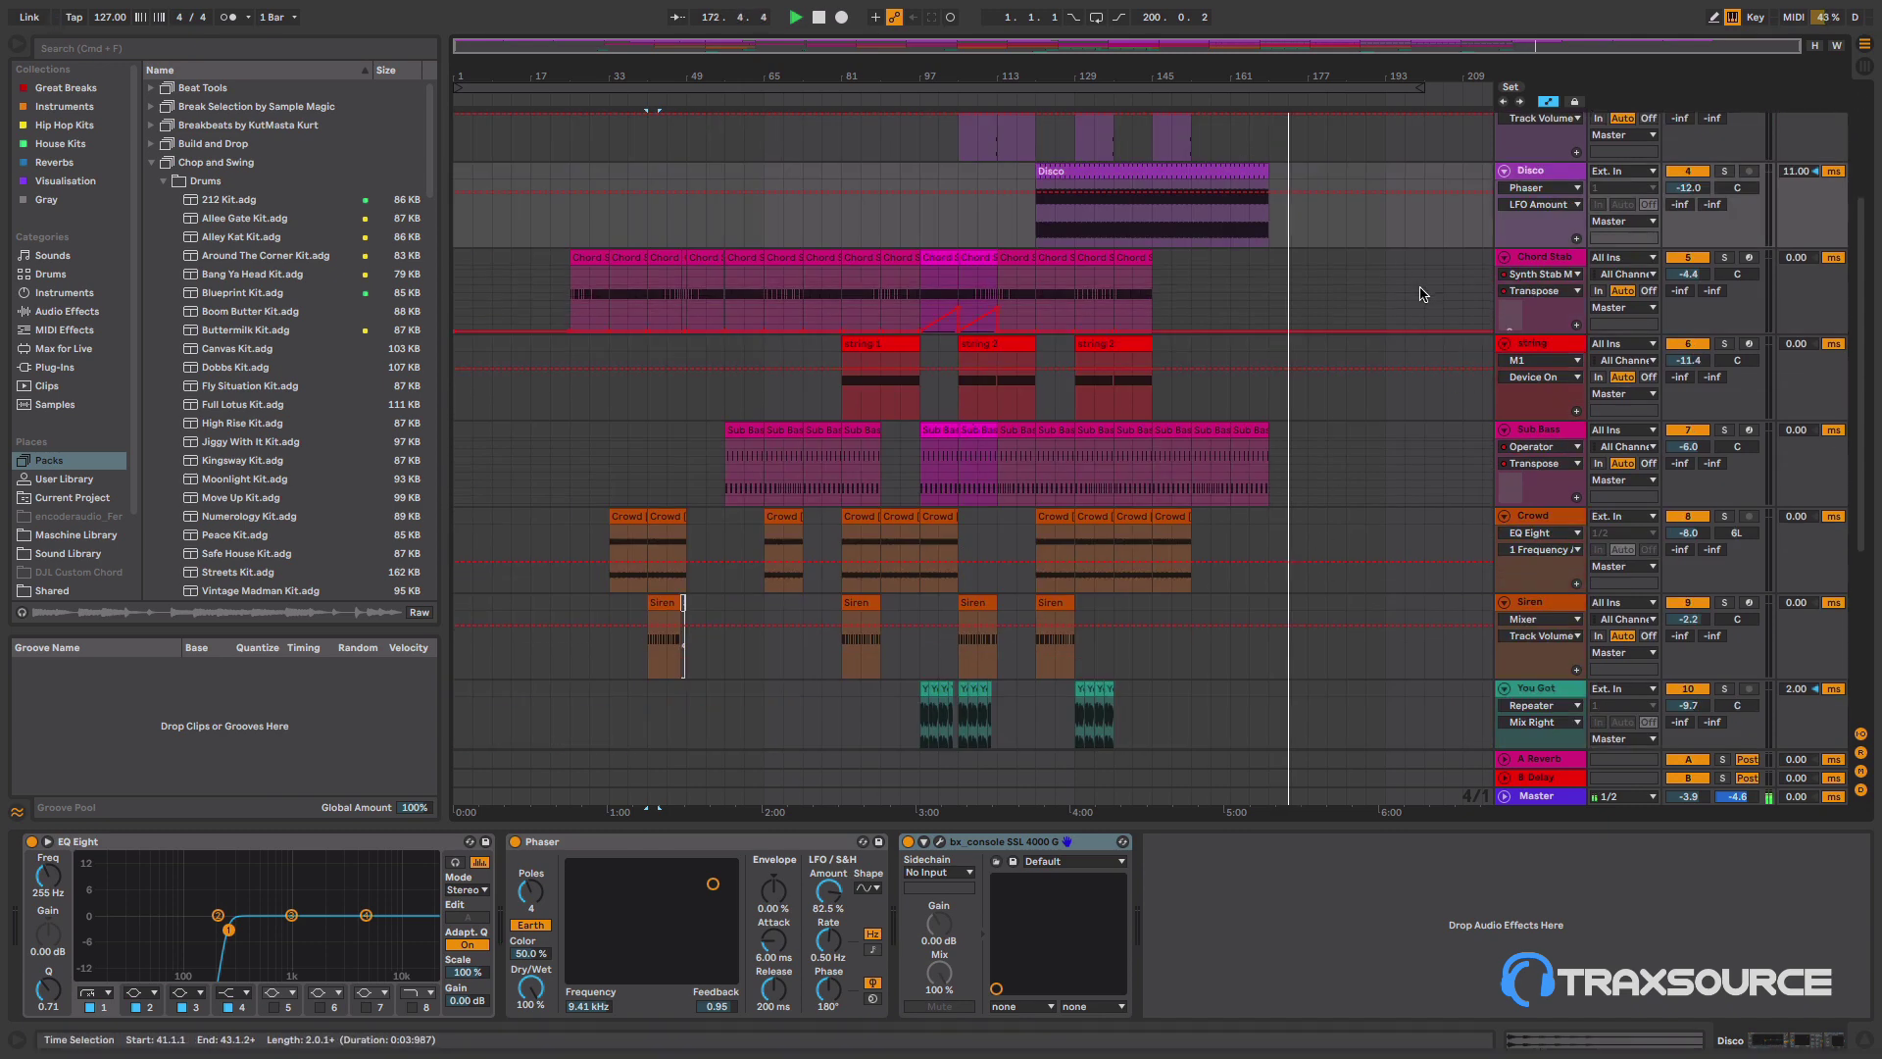
scroll(1255, 575, down, 1)
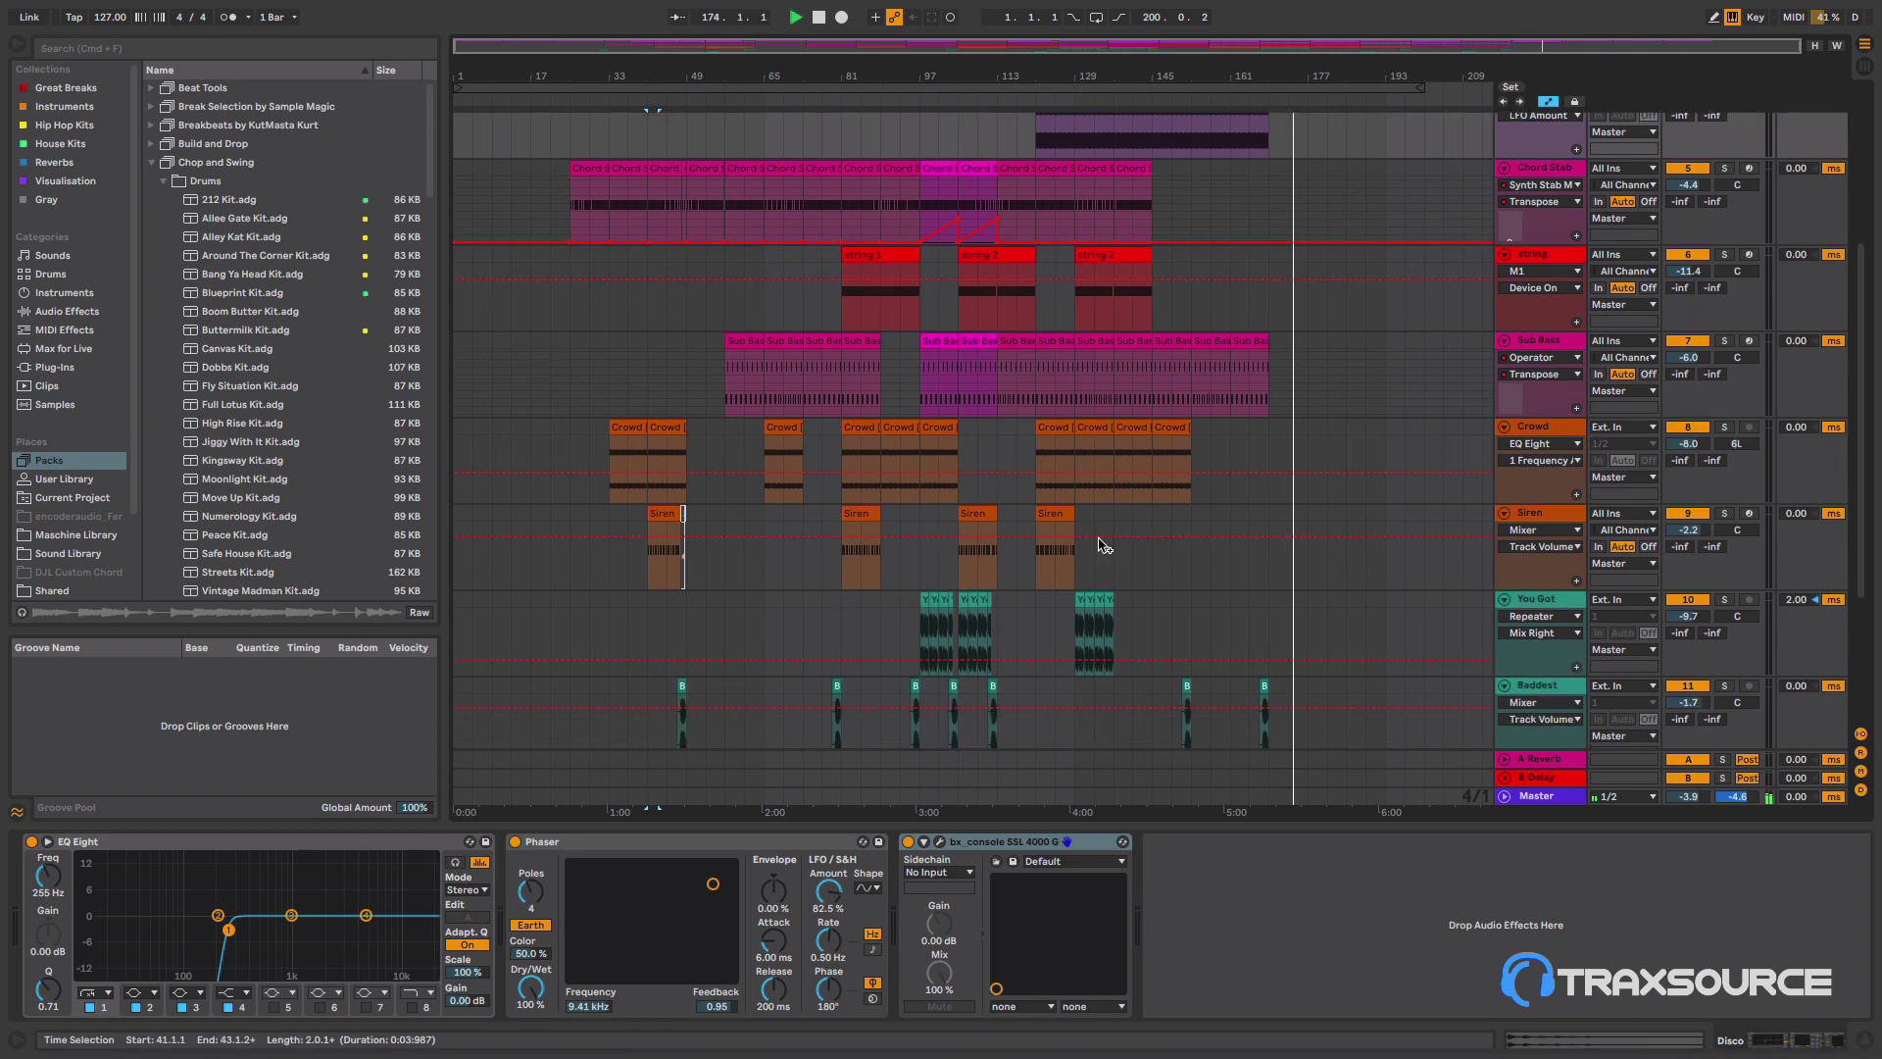
scroll(1099, 545, down, 3)
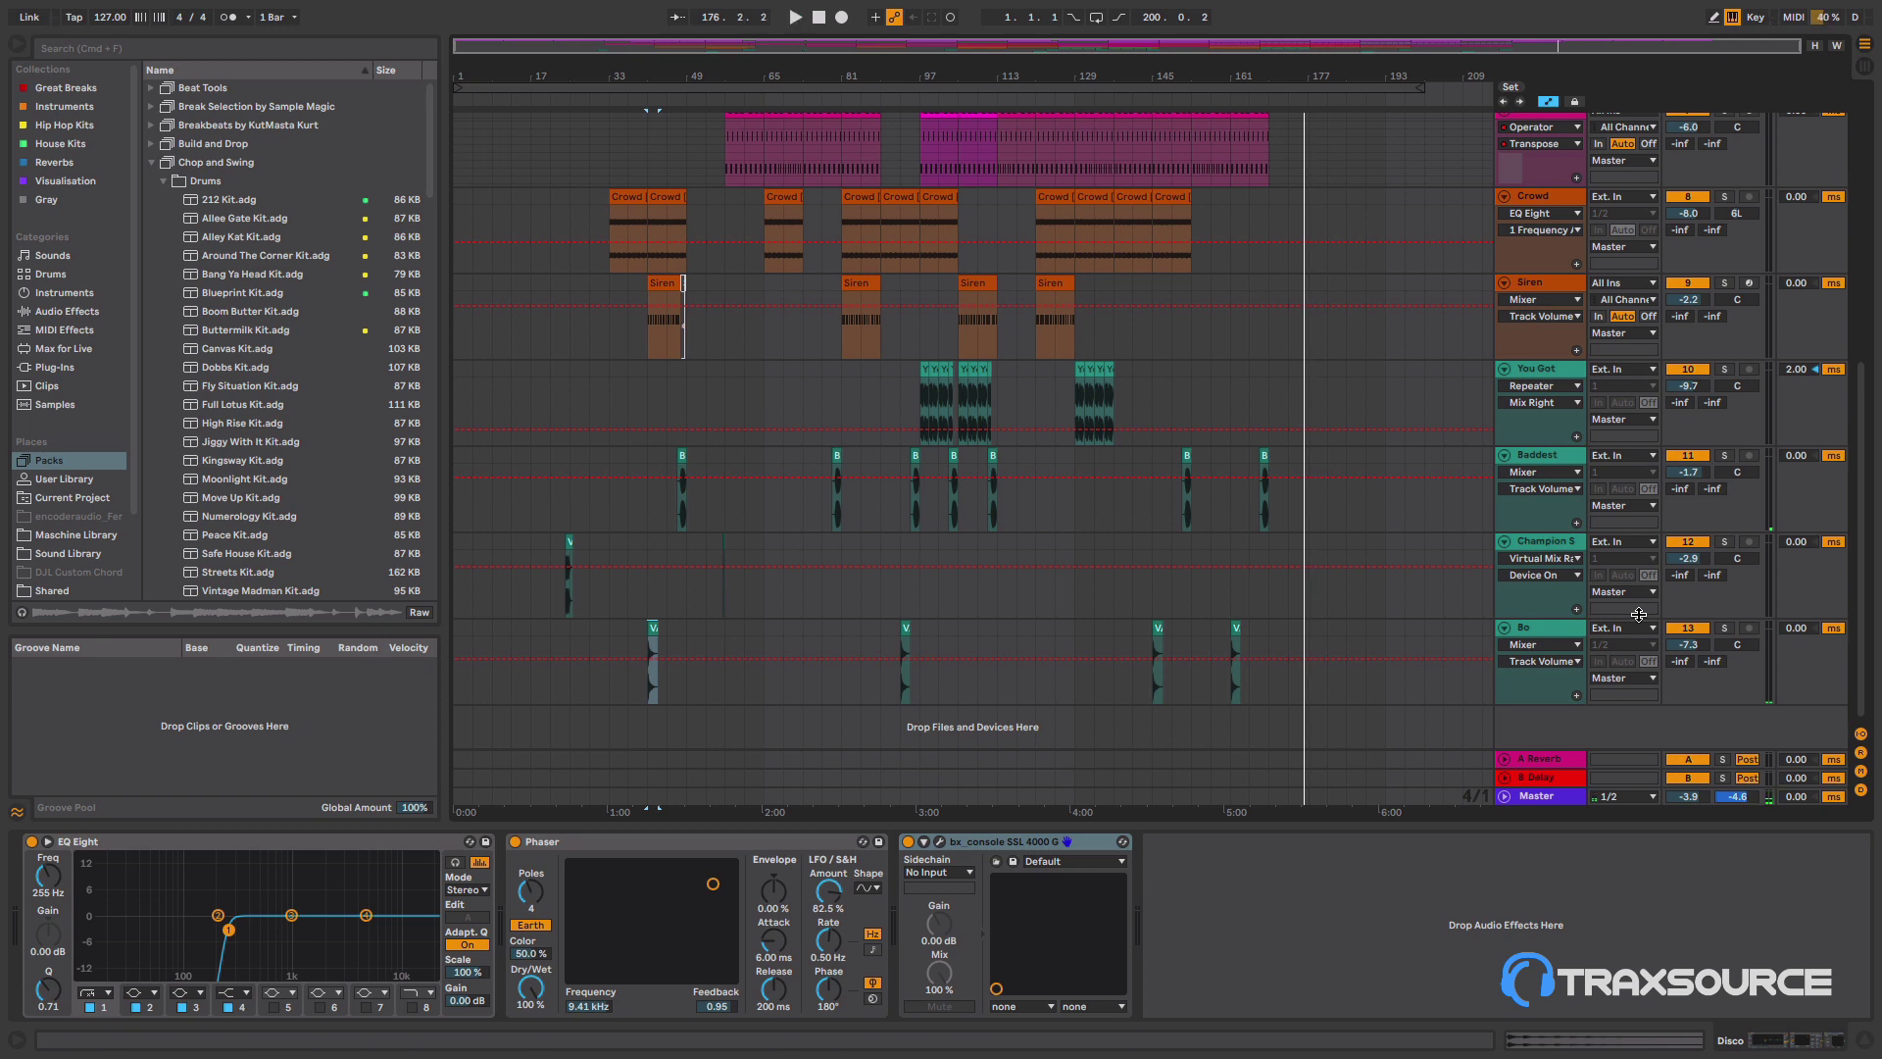
- Select the Master track, open its bx_console SSL 4000 G plug-in to examine the channel strip, and close its window
click(1537, 796)
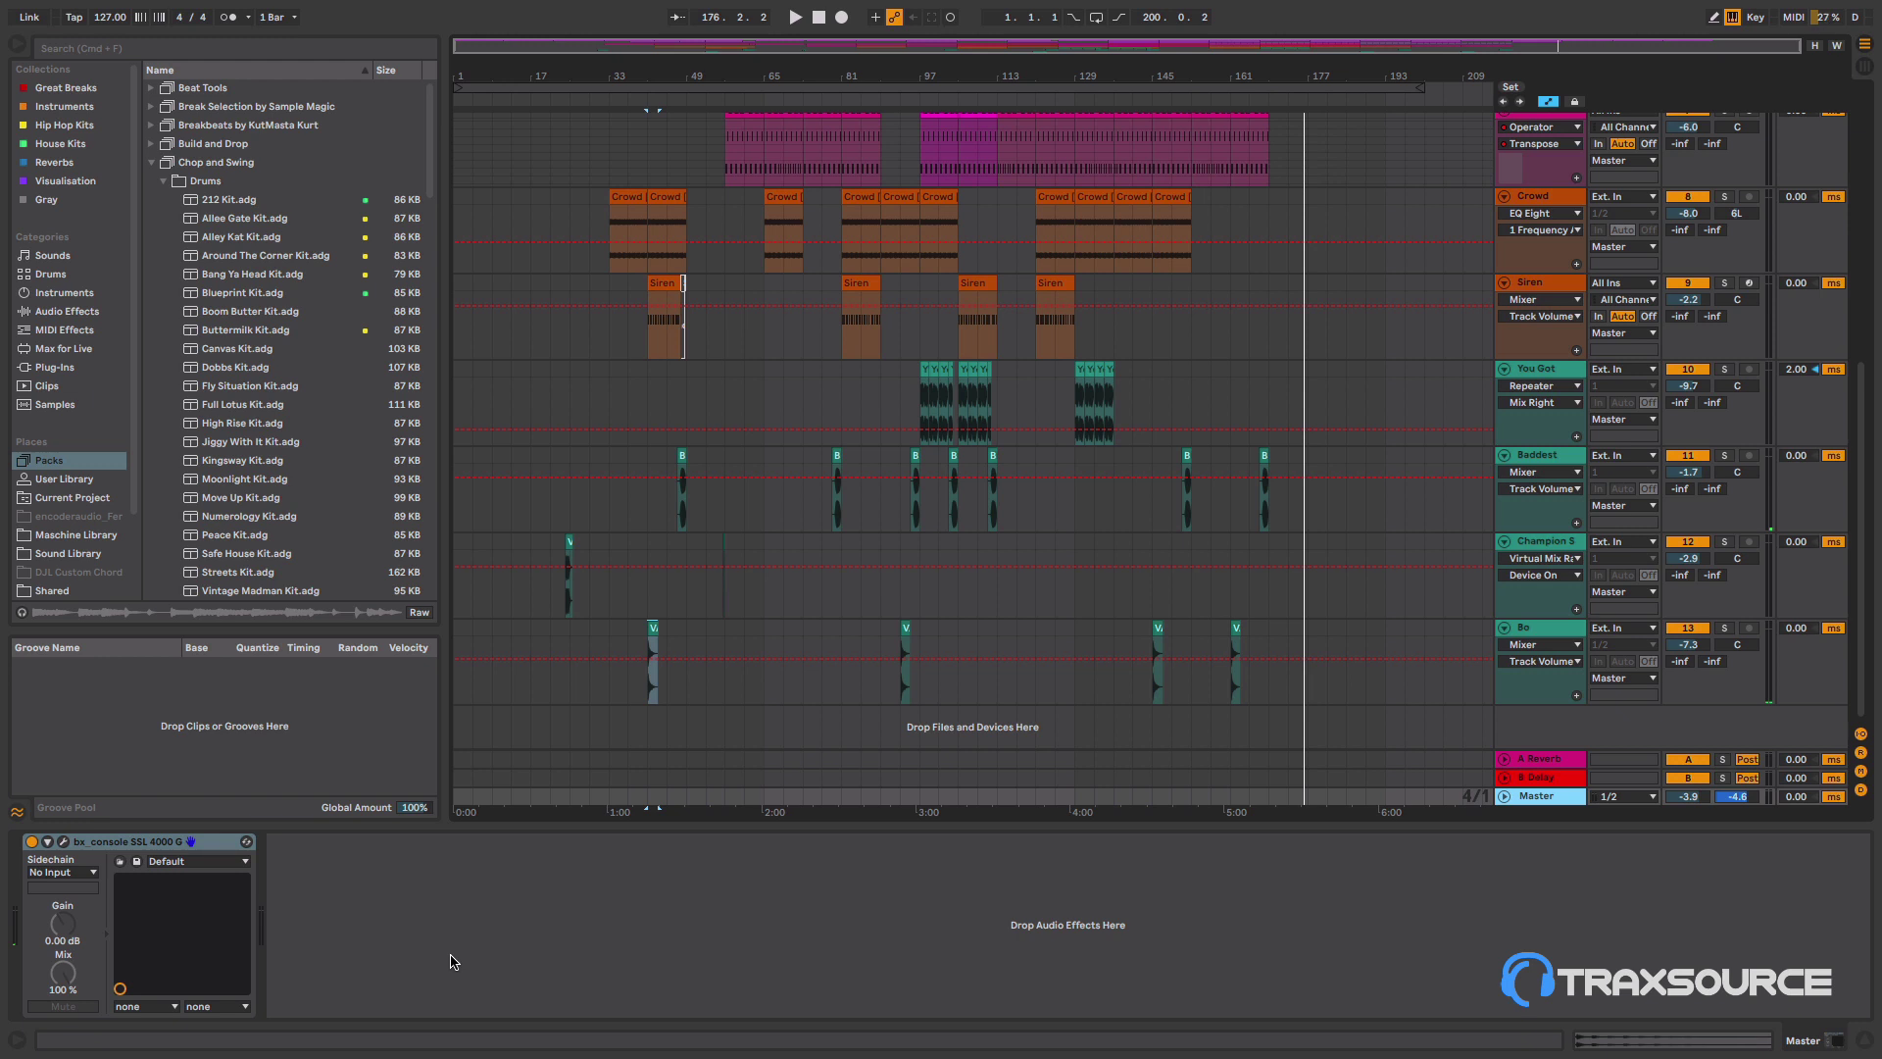
click(63, 844)
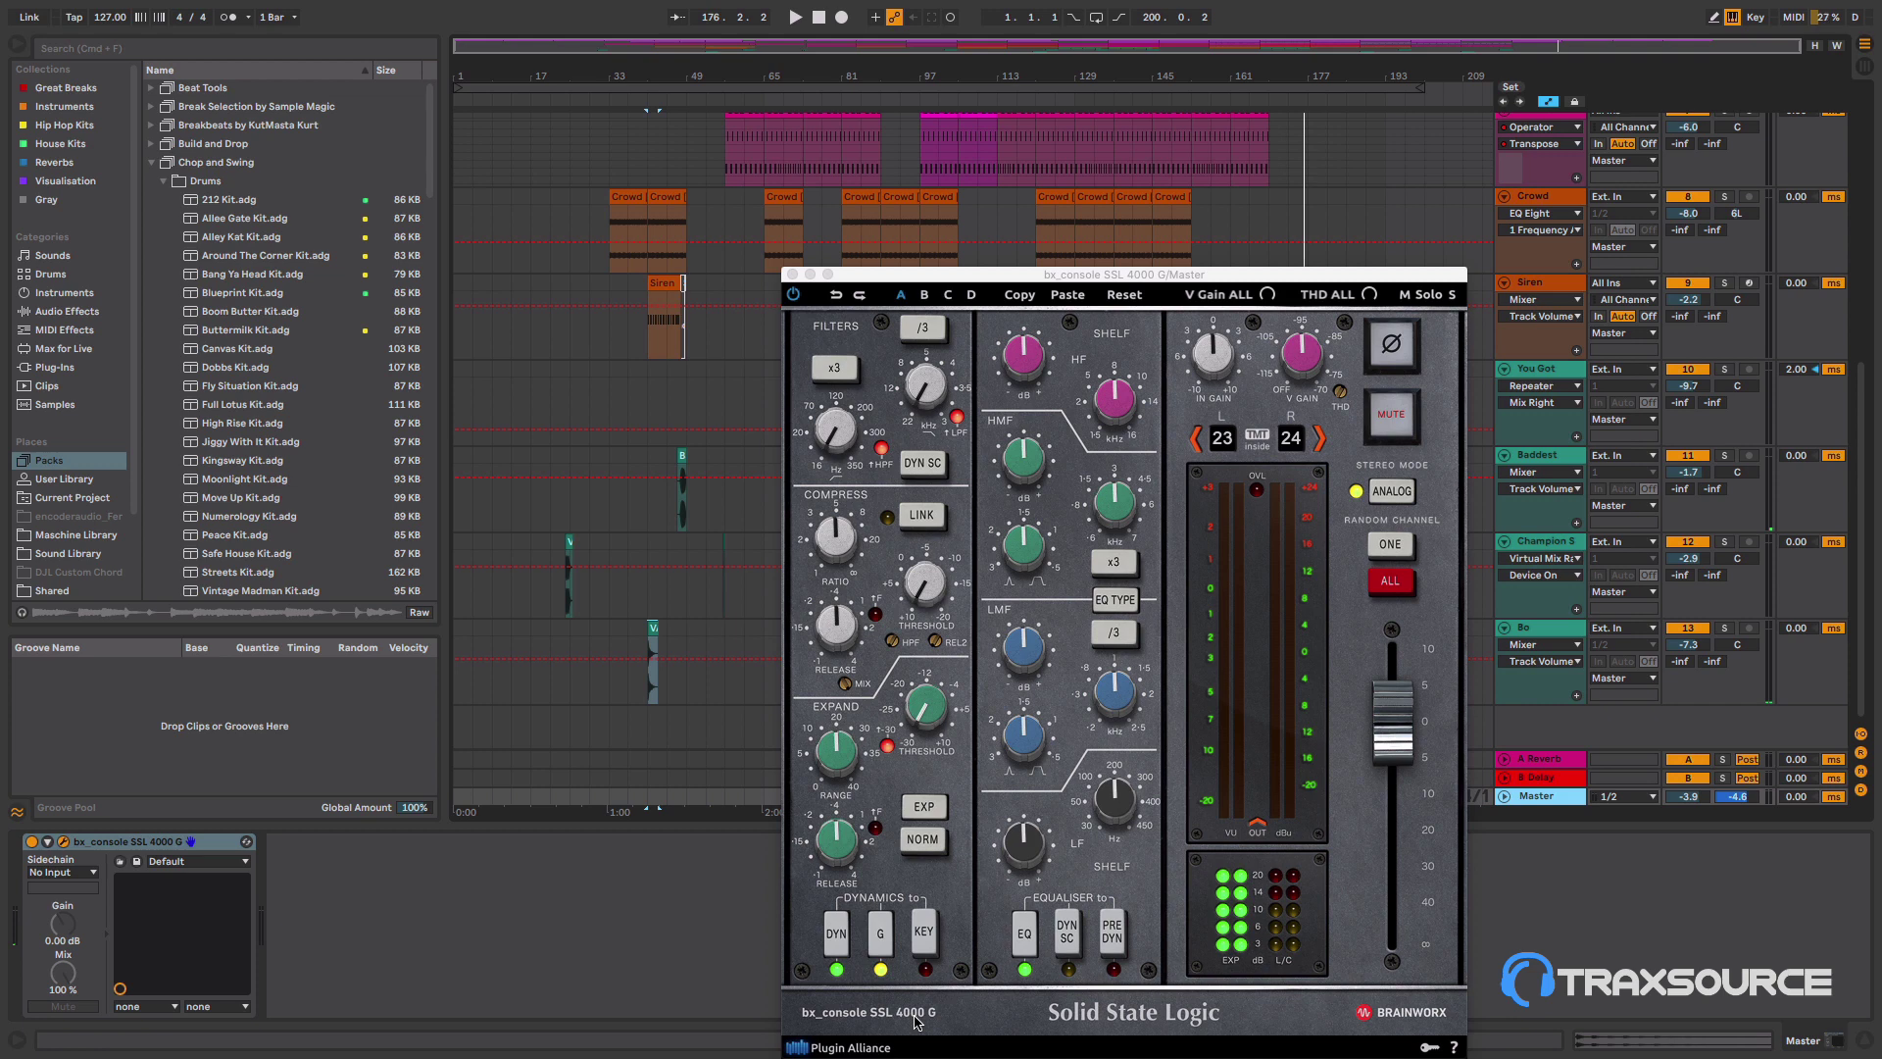
click(793, 274)
- Examine the device chains of the Bo, Champion Sound, Baddest, You Got, Siren and Crowd tracks one after another
click(1539, 632)
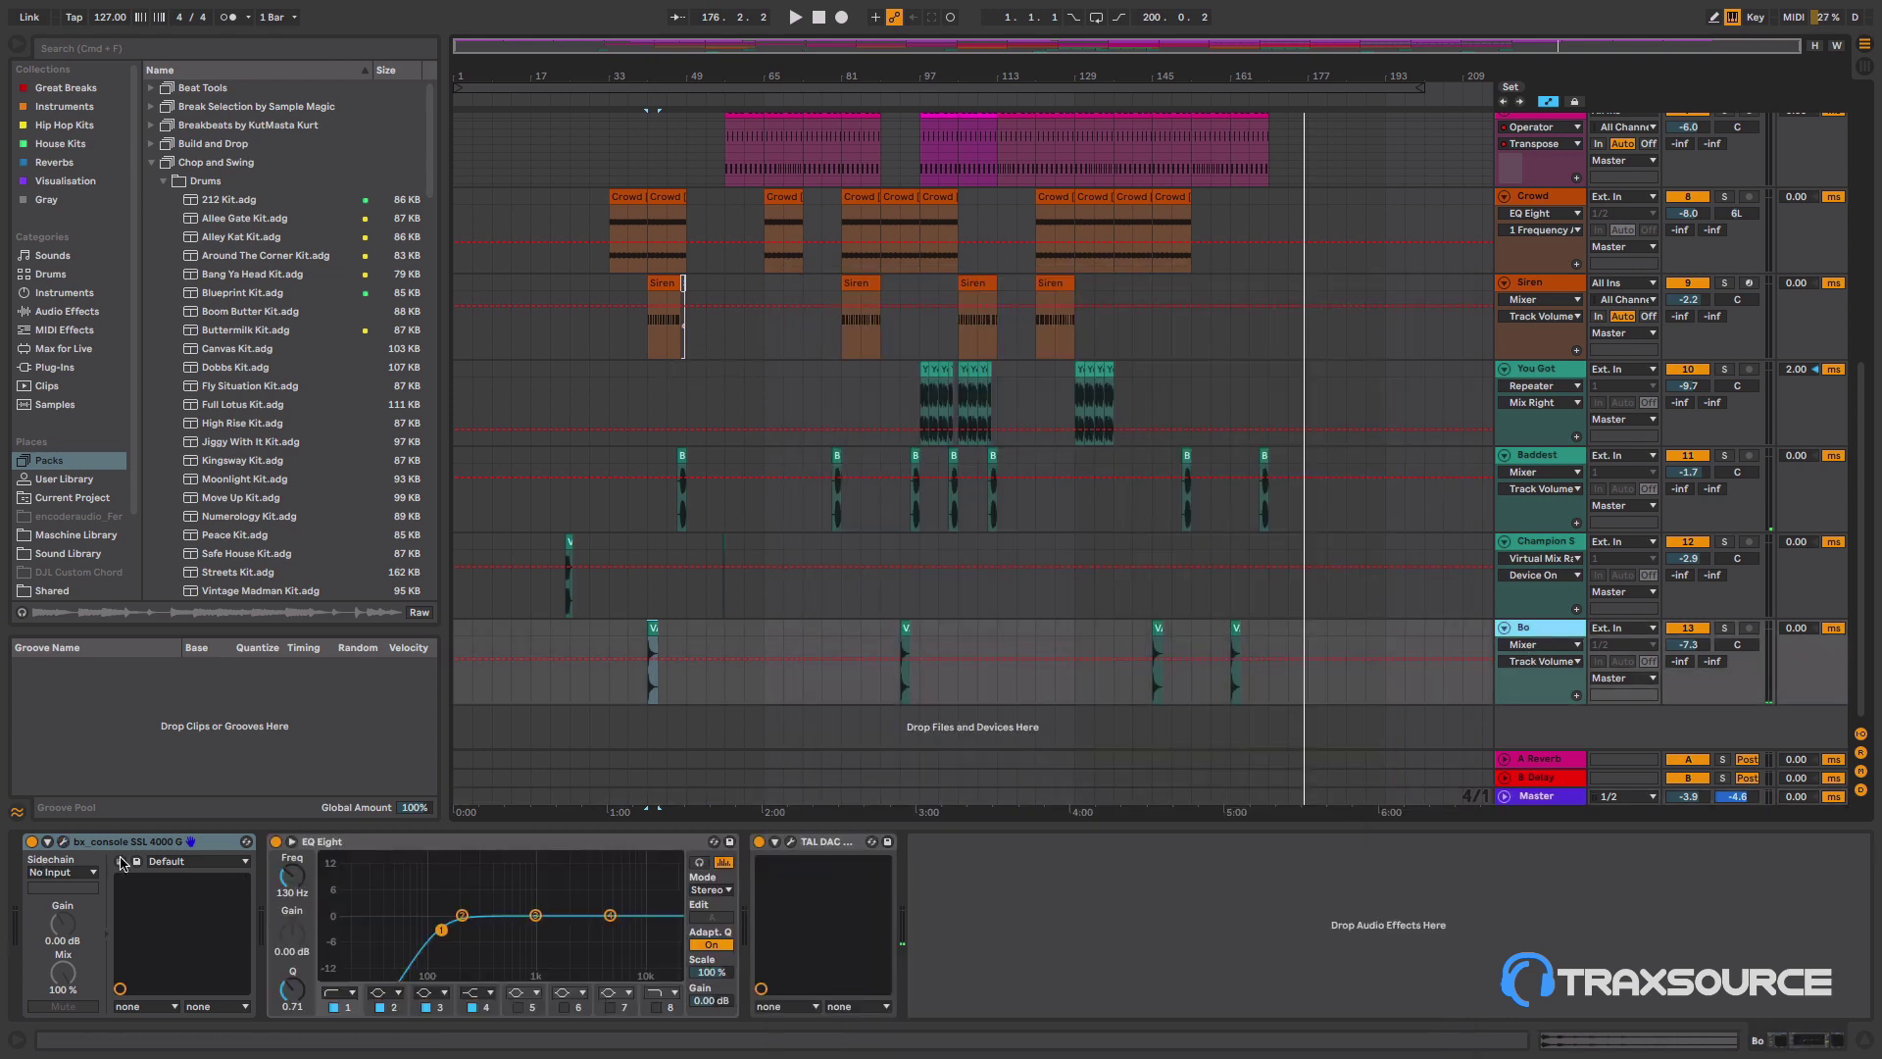
click(1558, 553)
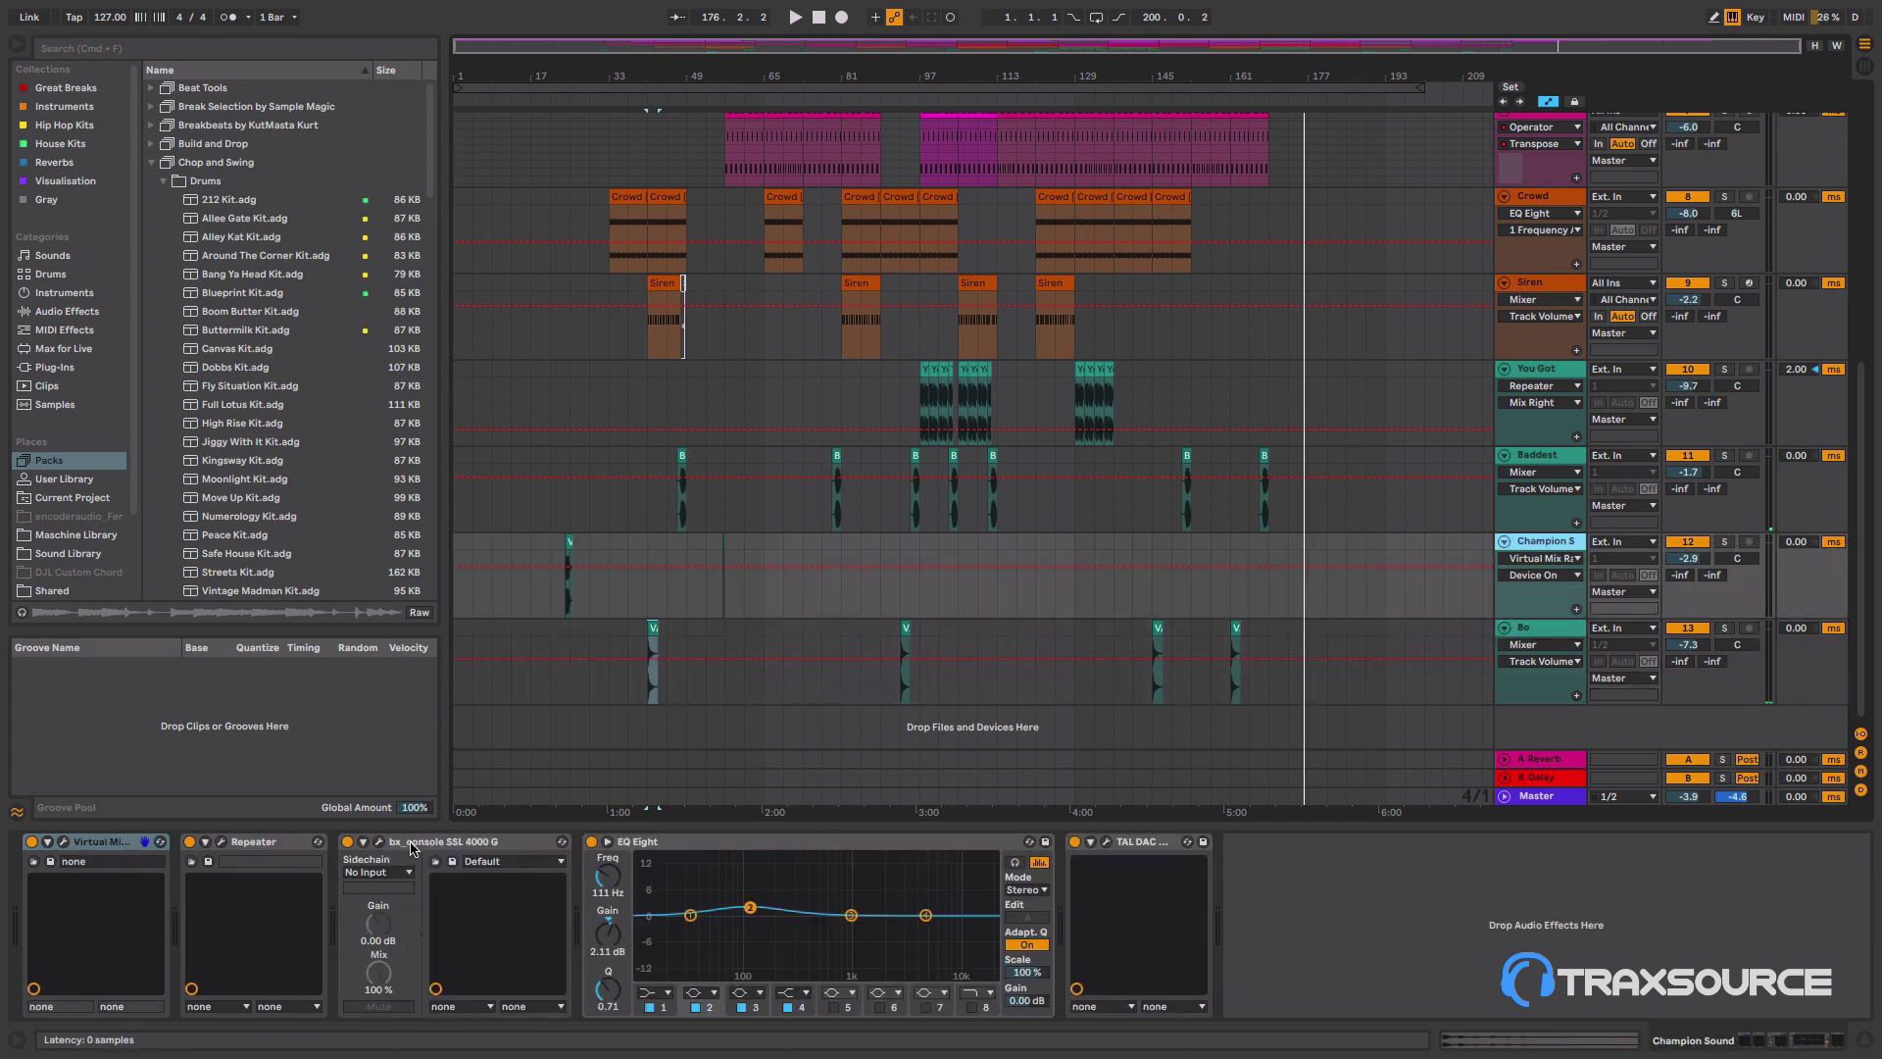
click(1555, 462)
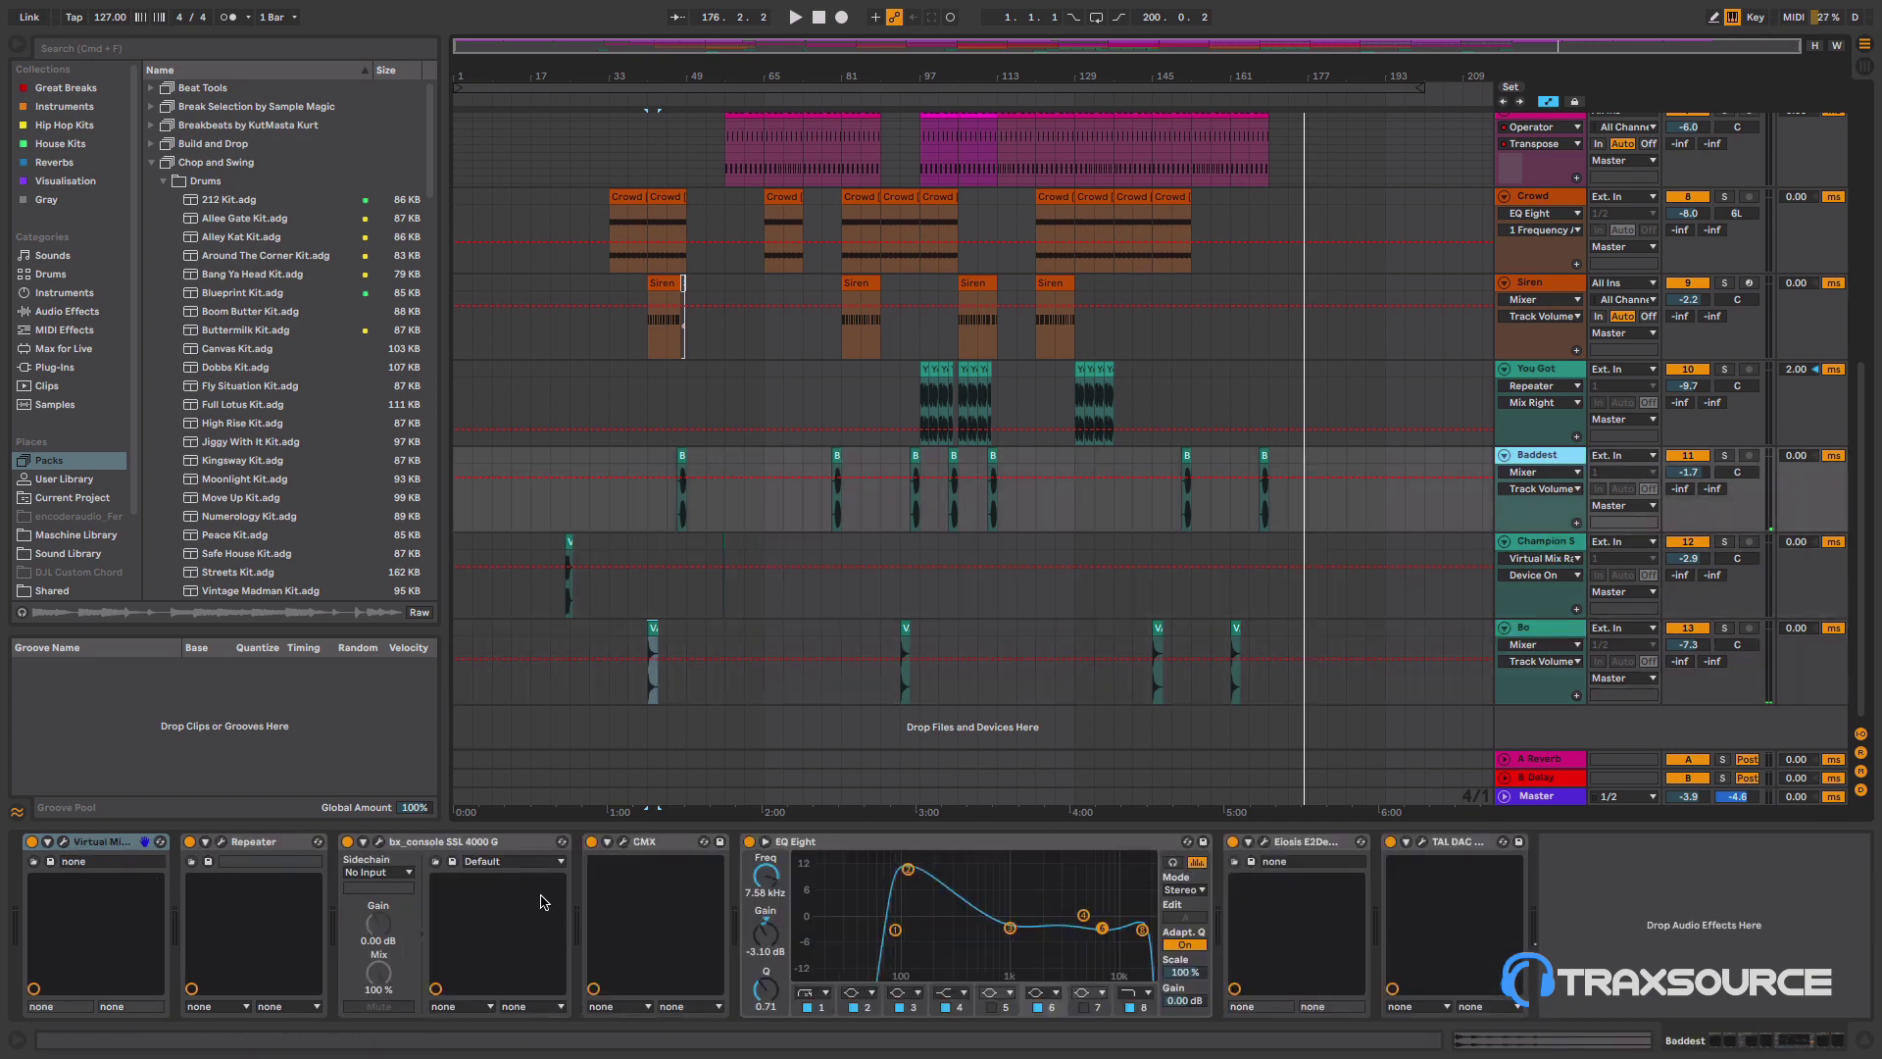
click(1559, 379)
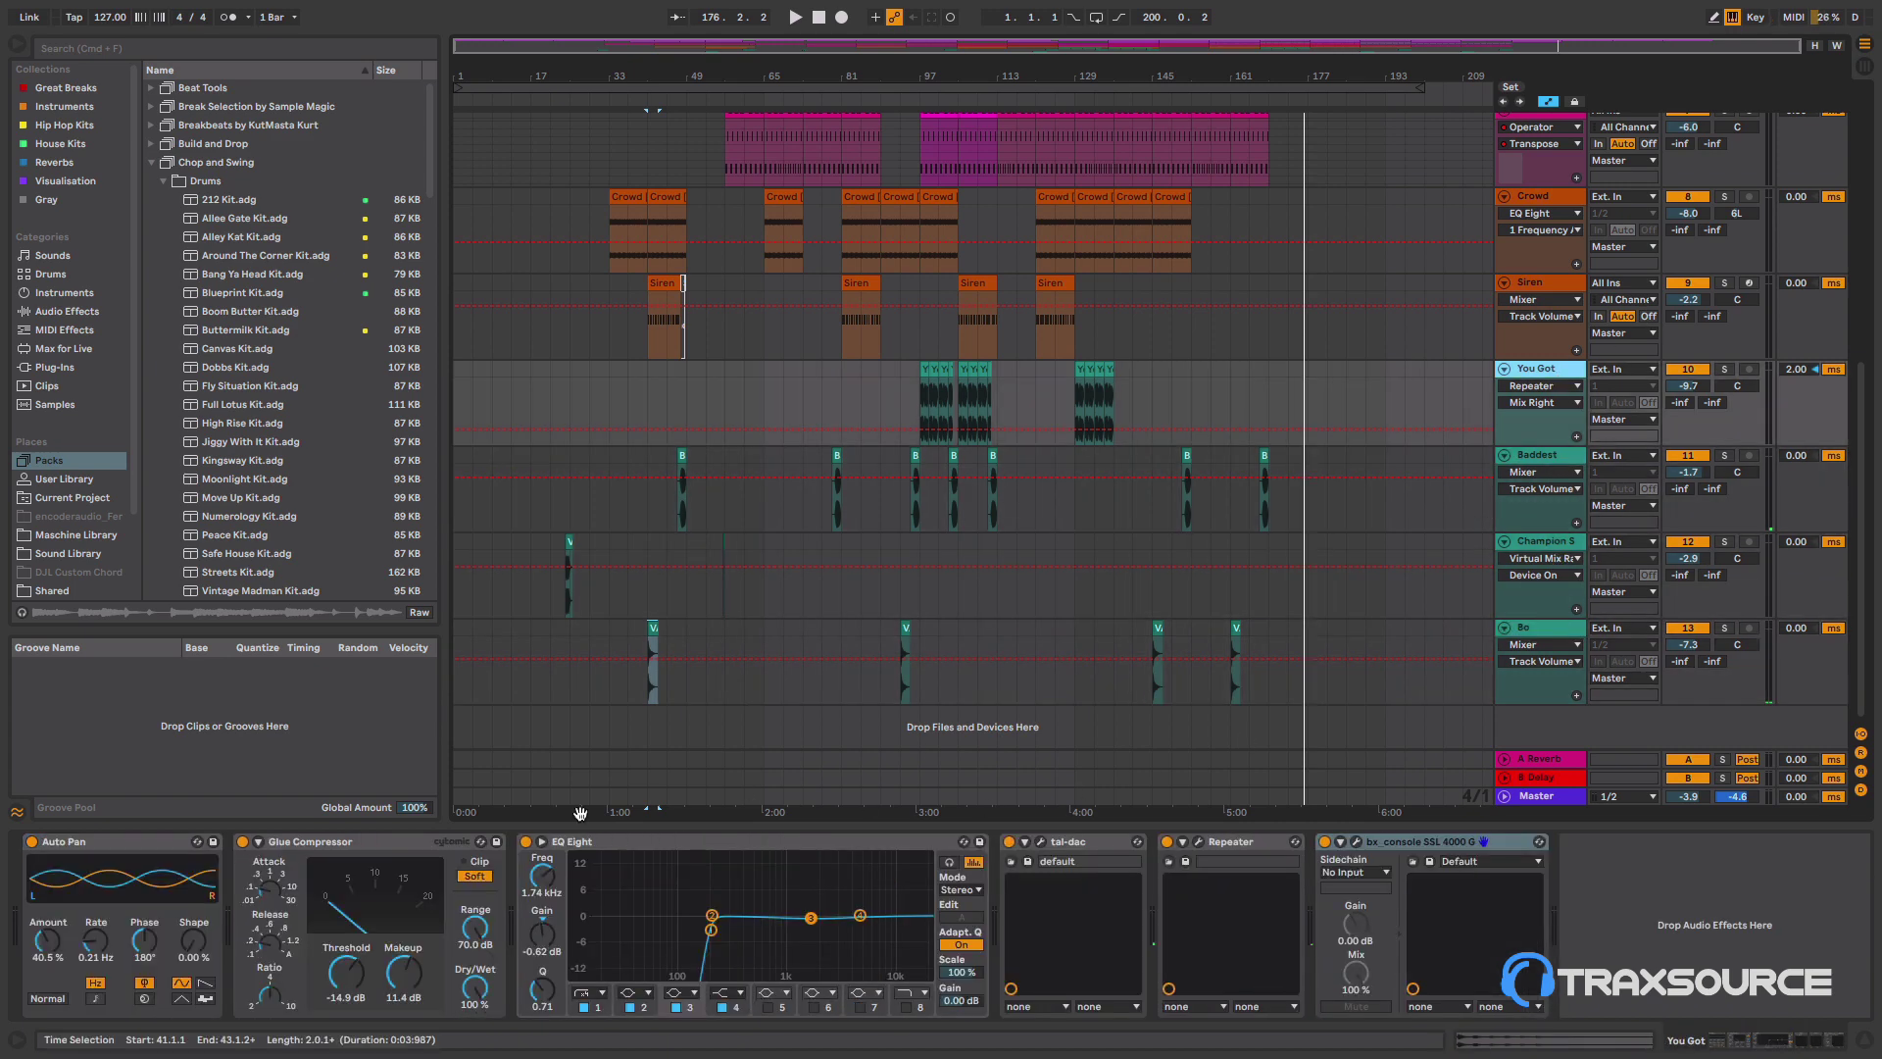
click(1526, 289)
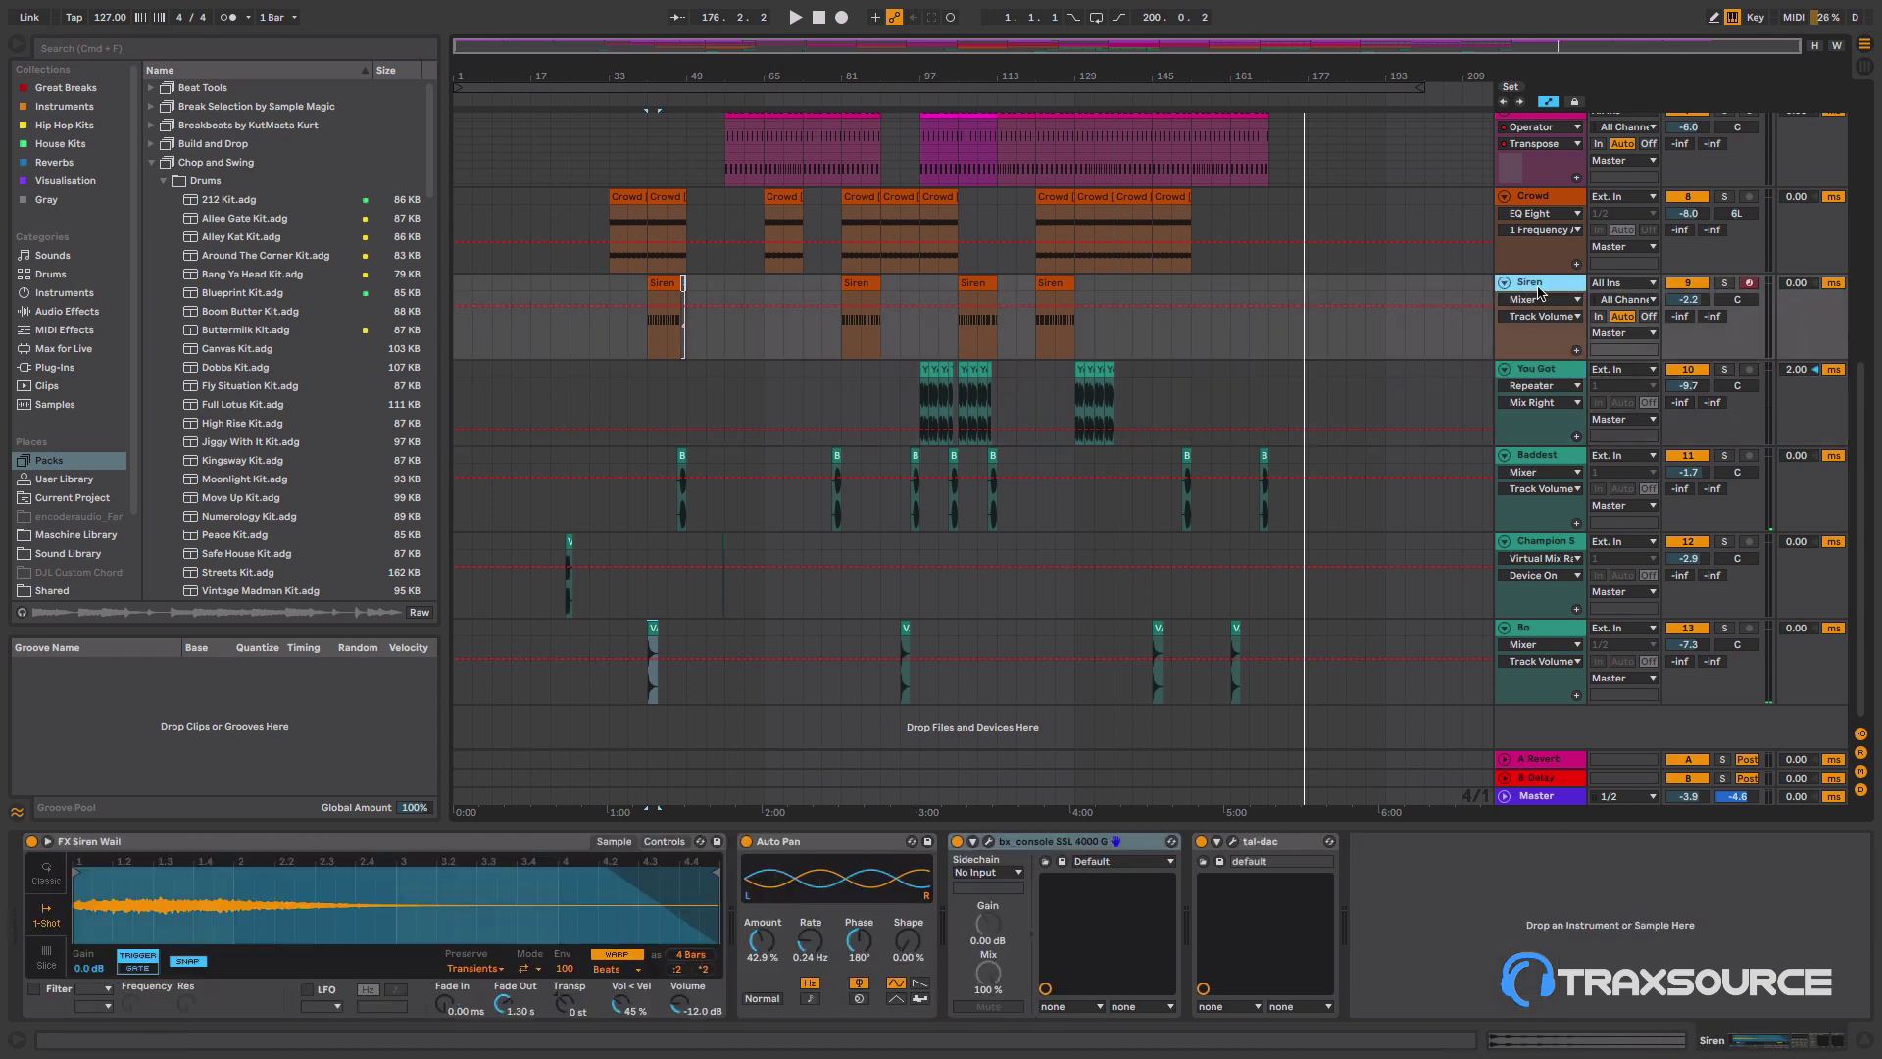
click(1553, 203)
- Examine the device chains of the Sub Bass, string and Chord Stab tracks one after another
scroll(1576, 263, up, 4)
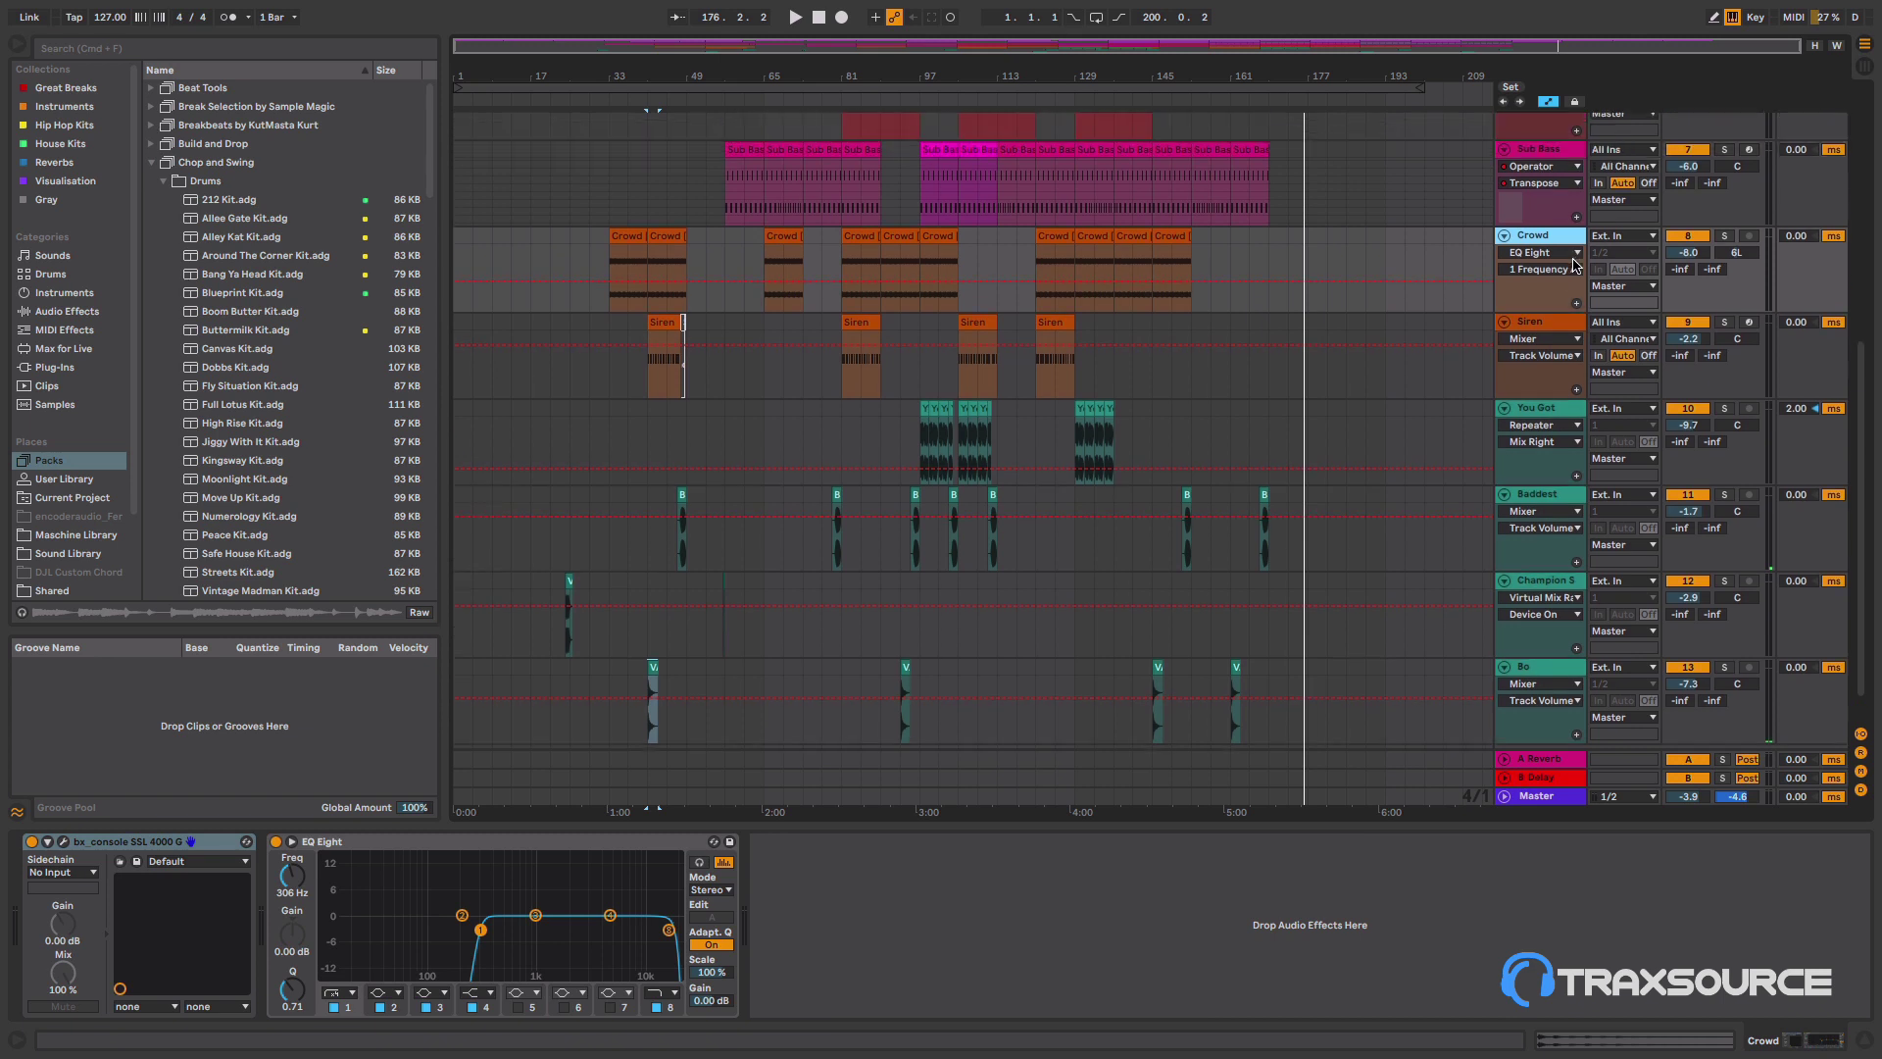
click(1535, 253)
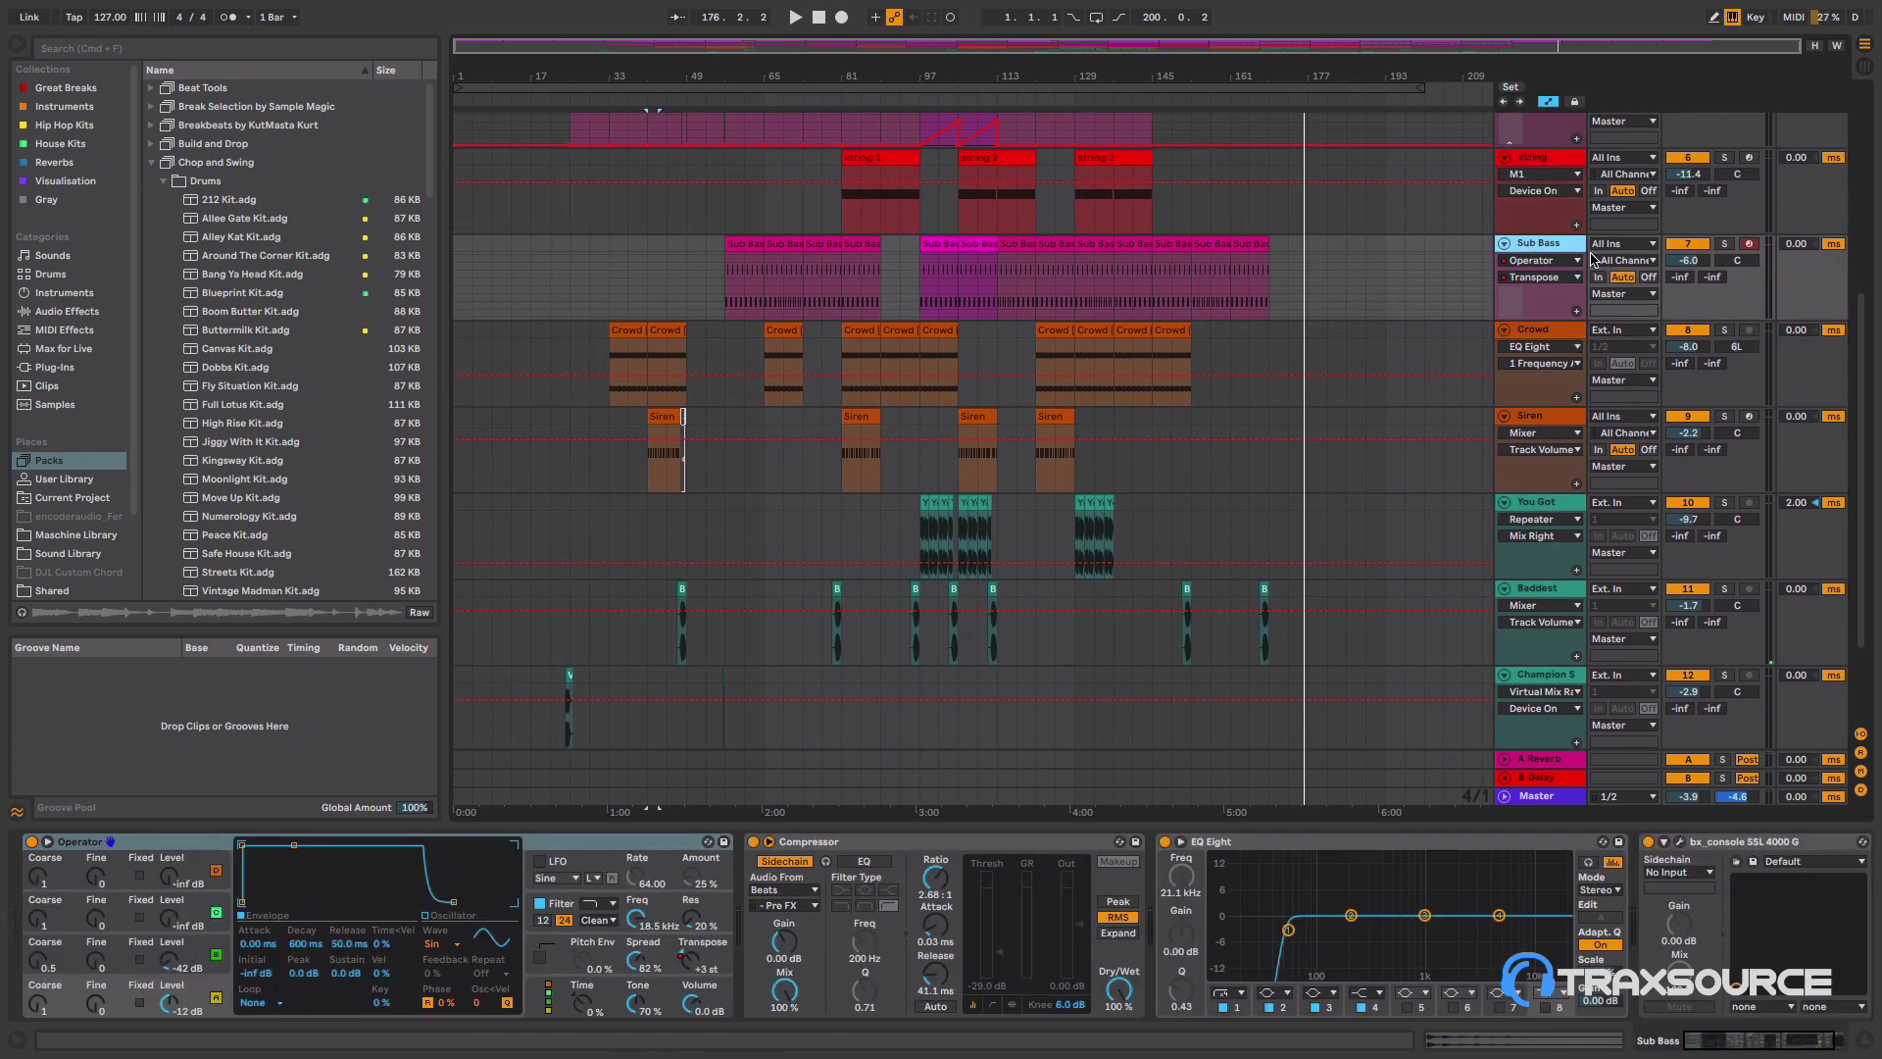
scroll(1588, 257, up, 1)
click(1532, 204)
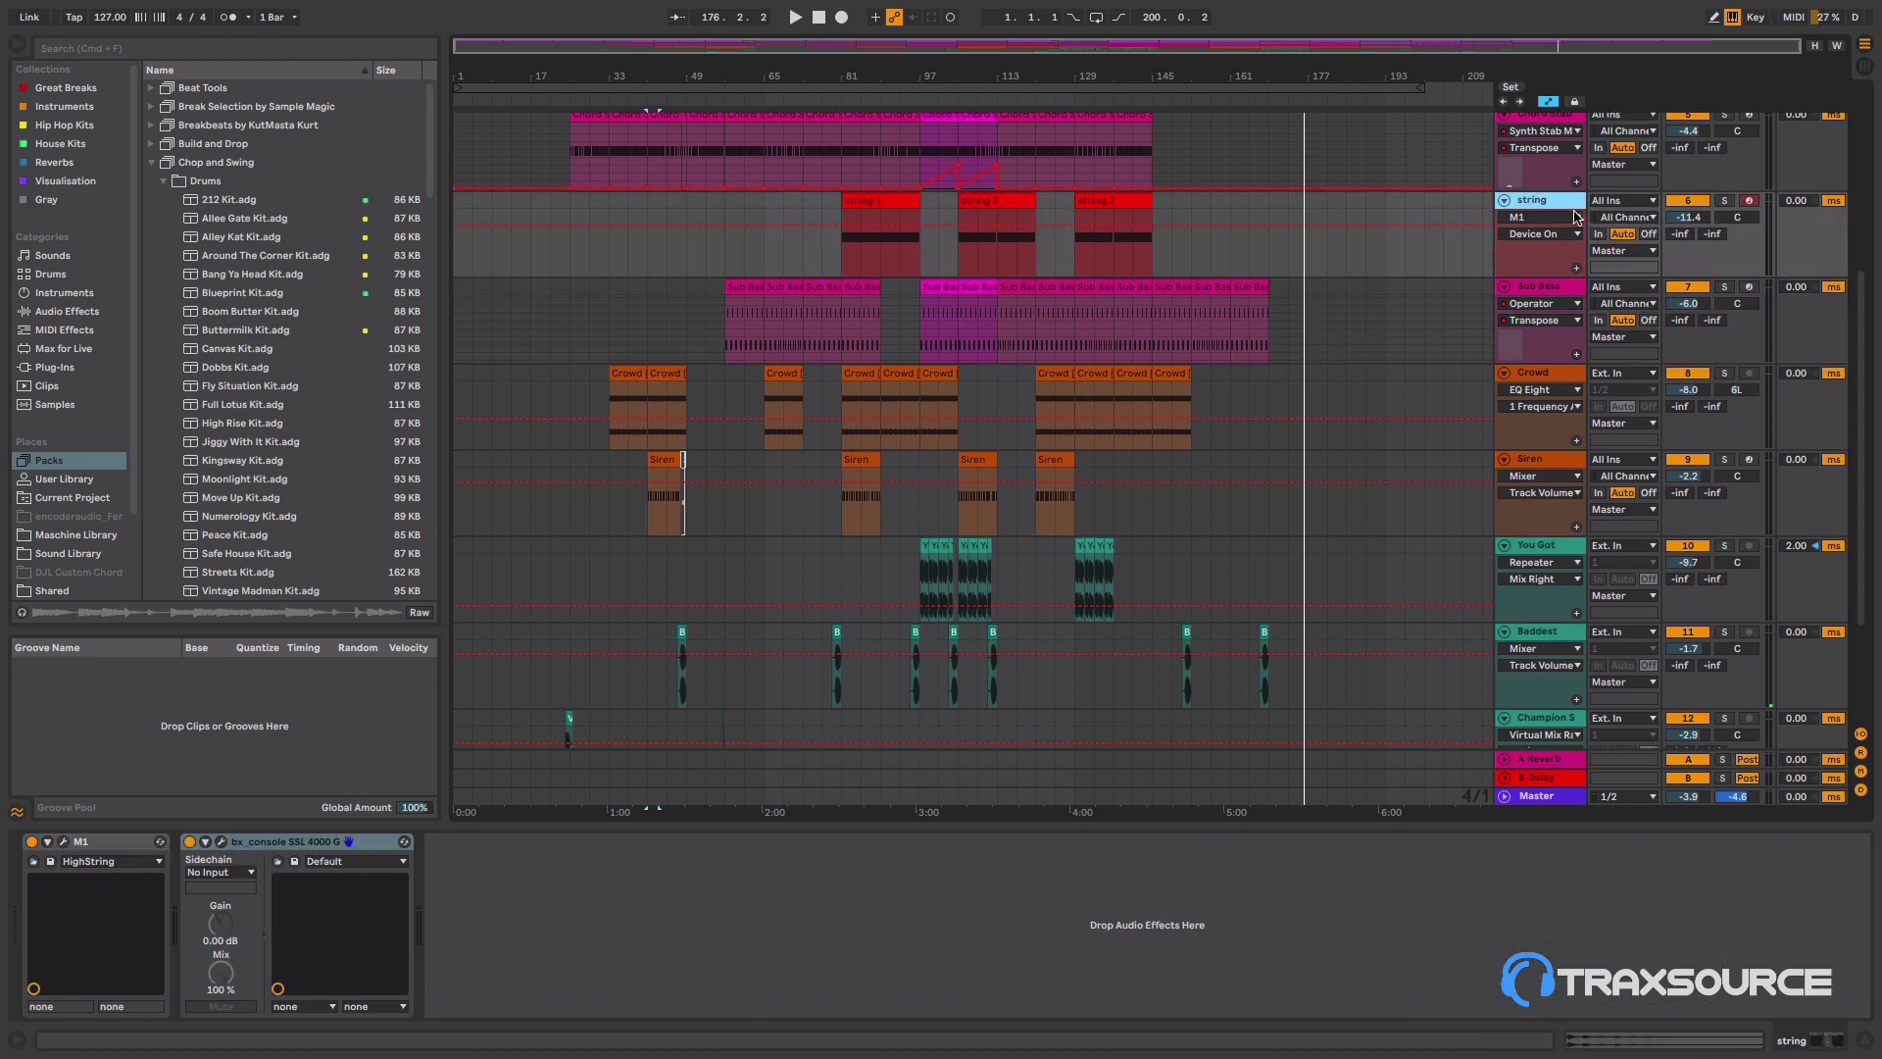
scroll(1534, 202, up, 2)
click(1543, 194)
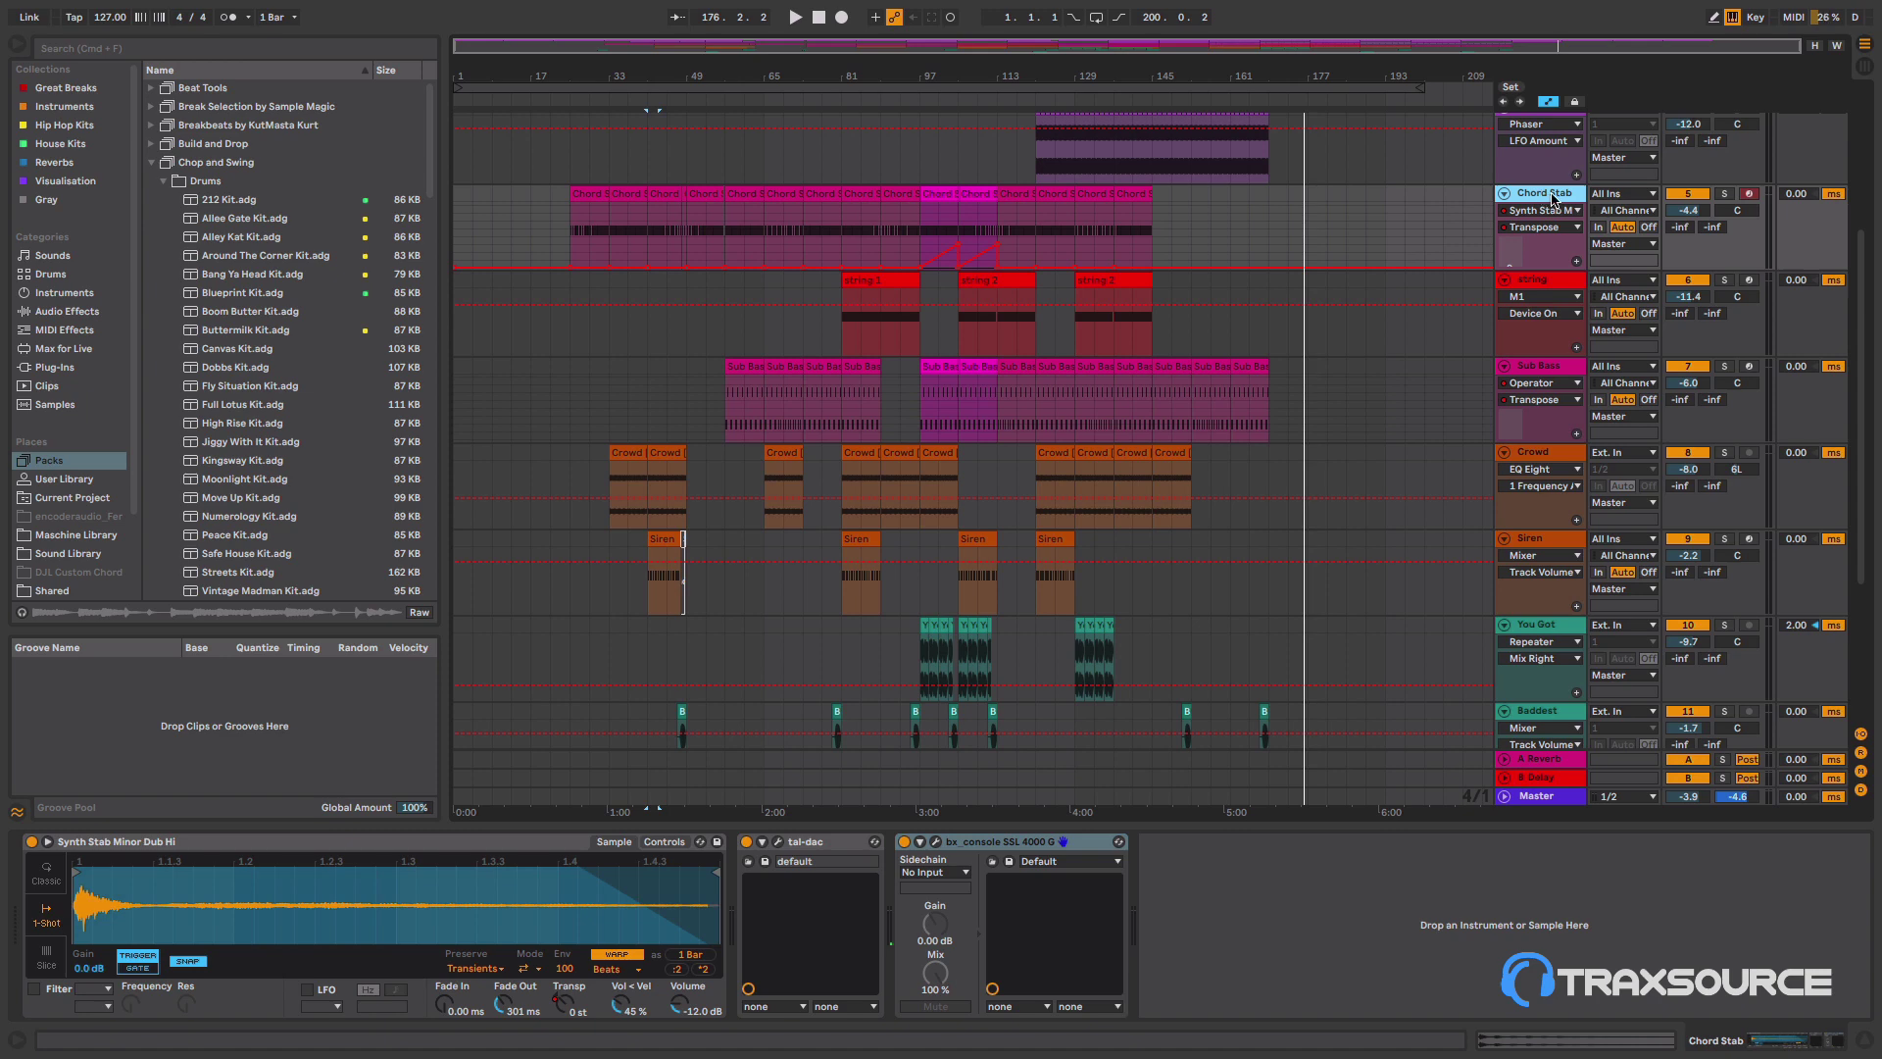
- Examine the device chains of the Disco, Tom Fills and Crash tracks one after another
scroll(1547, 196, up, 2)
click(1530, 189)
scroll(1552, 201, up, 2)
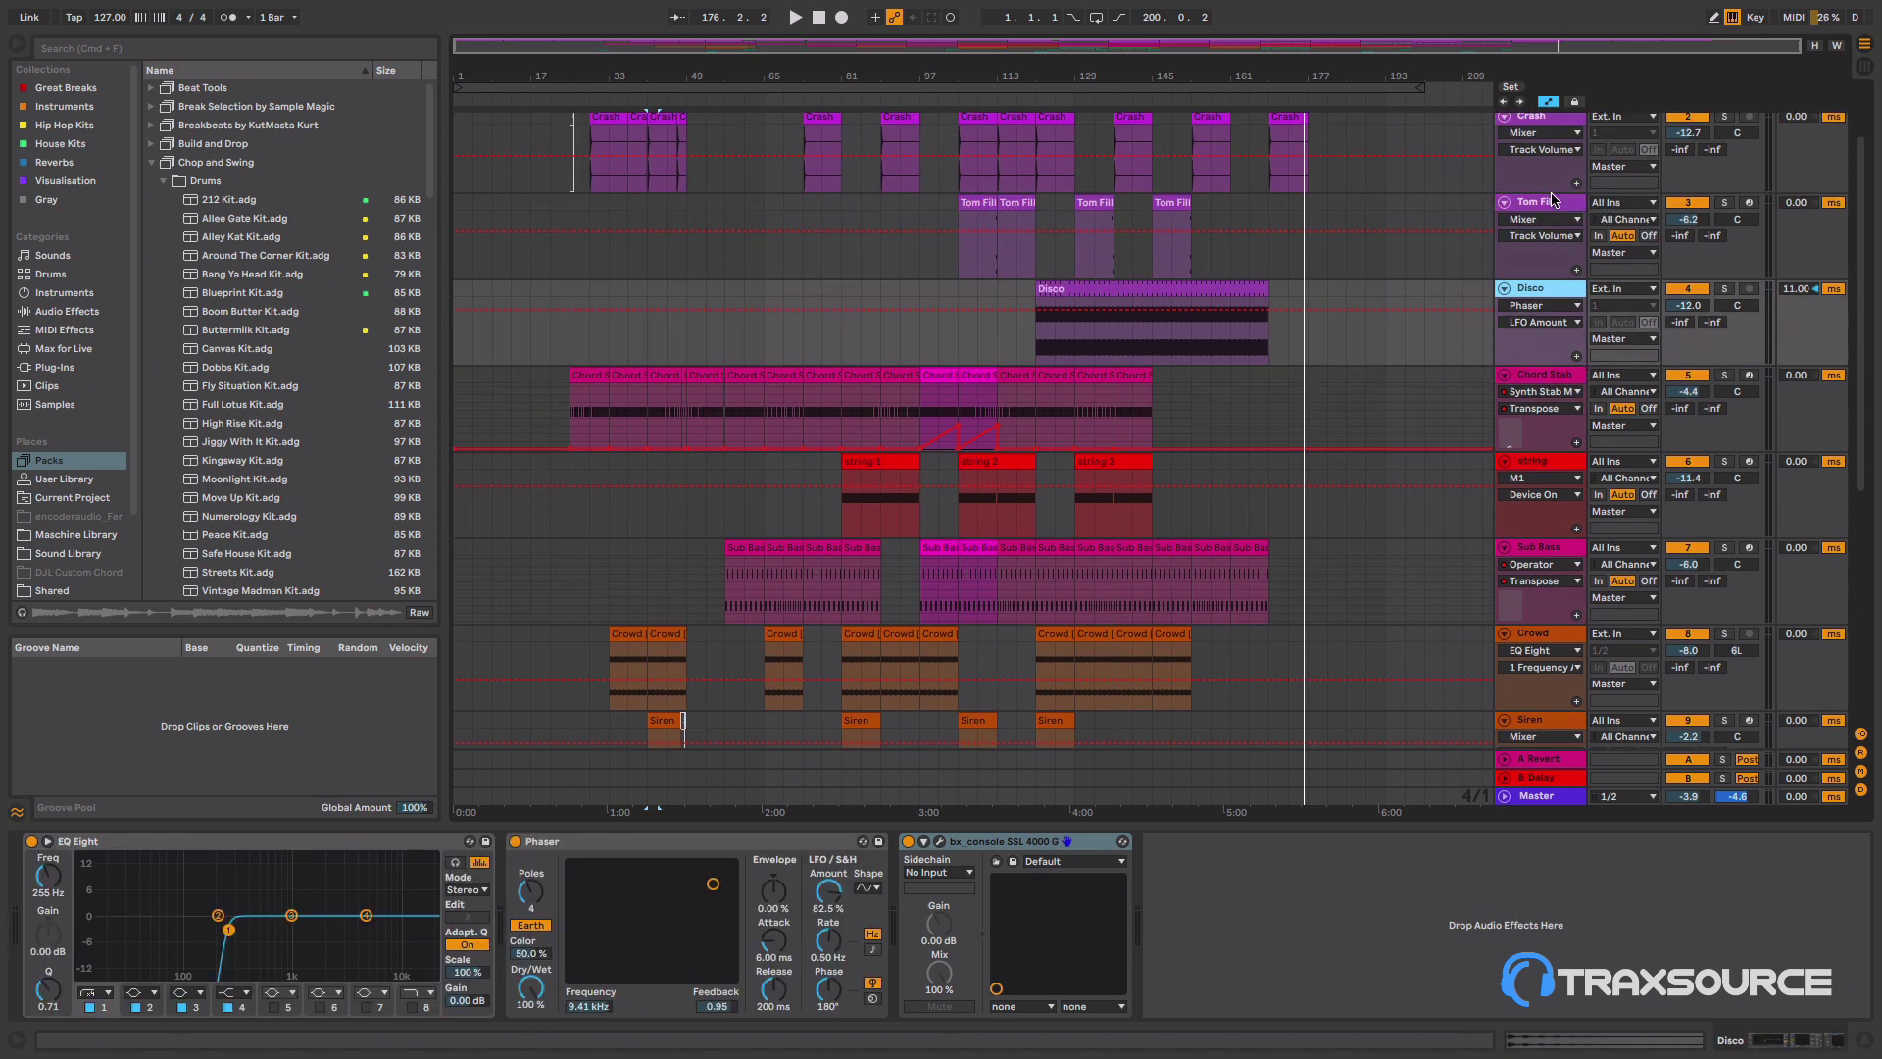
click(1553, 206)
scroll(1552, 206, up, 2)
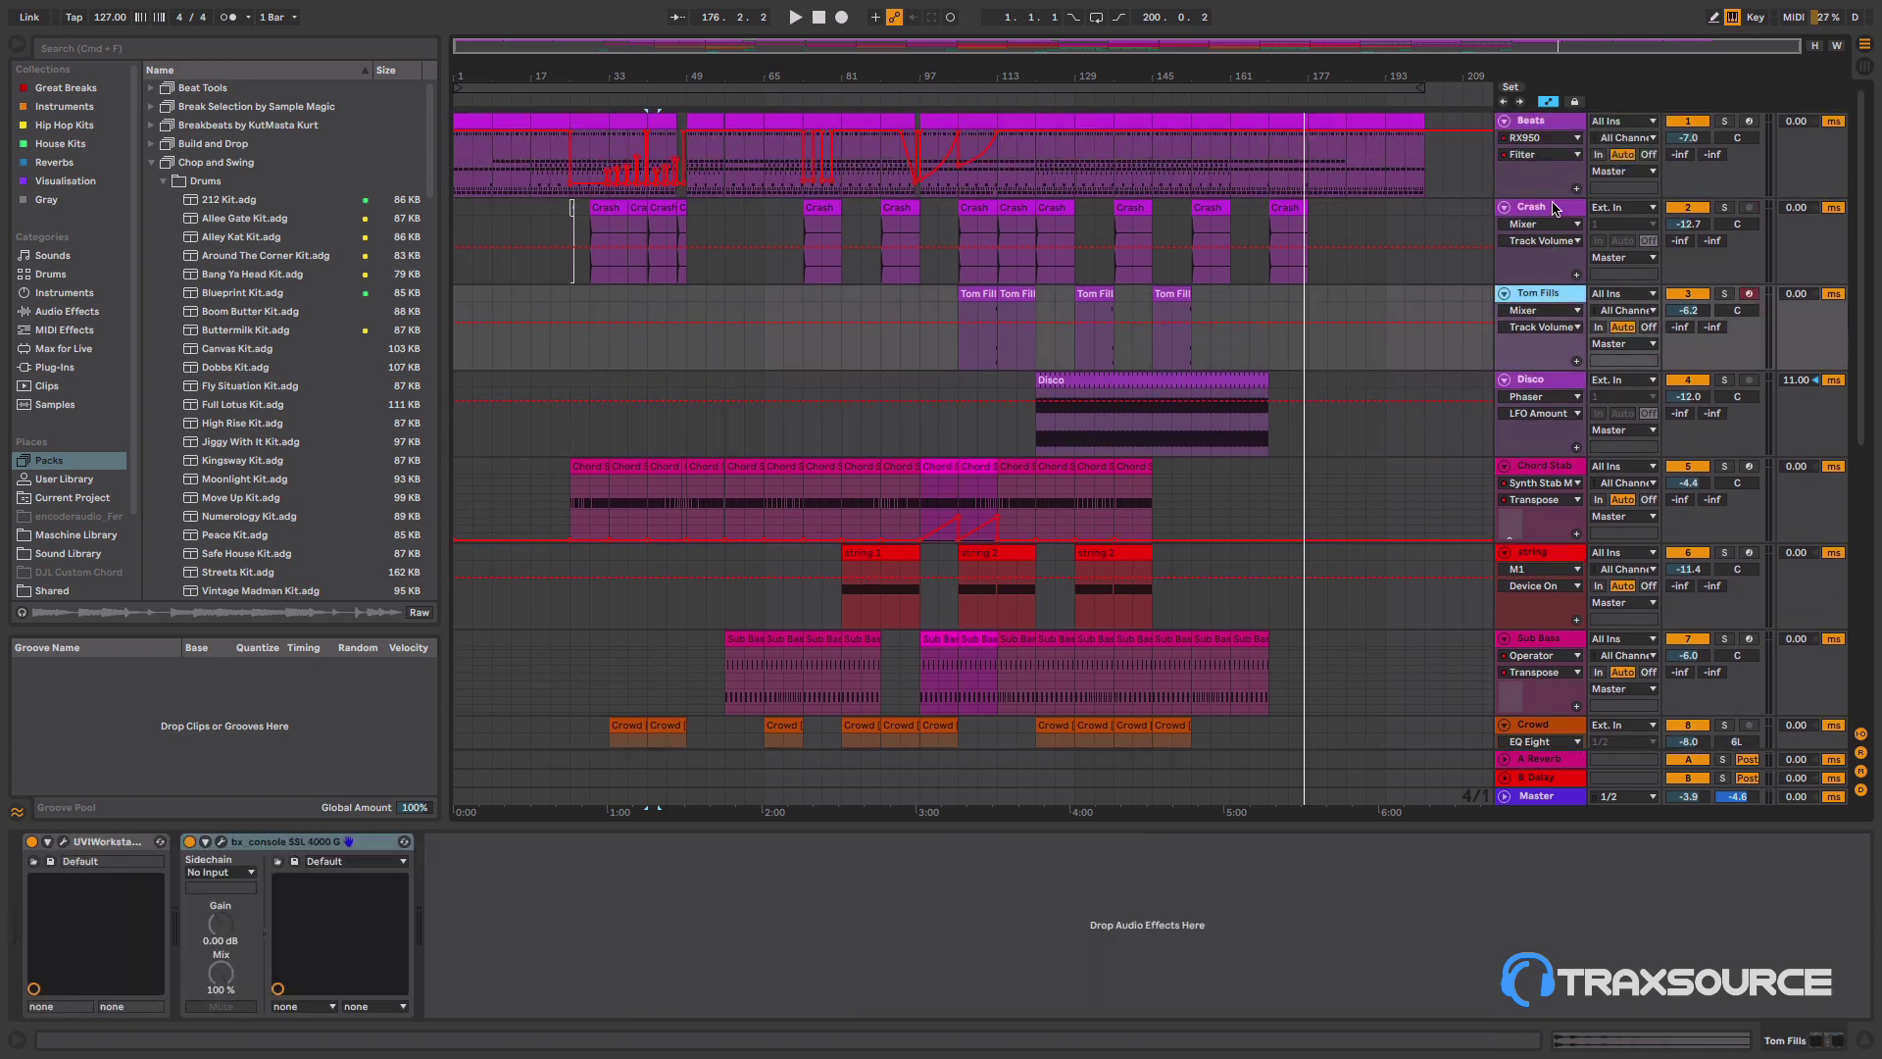
click(1553, 207)
- Open the RX950 converter on the Beats track, examine its input gain and audio bandwidth controls, and close its window
click(1539, 122)
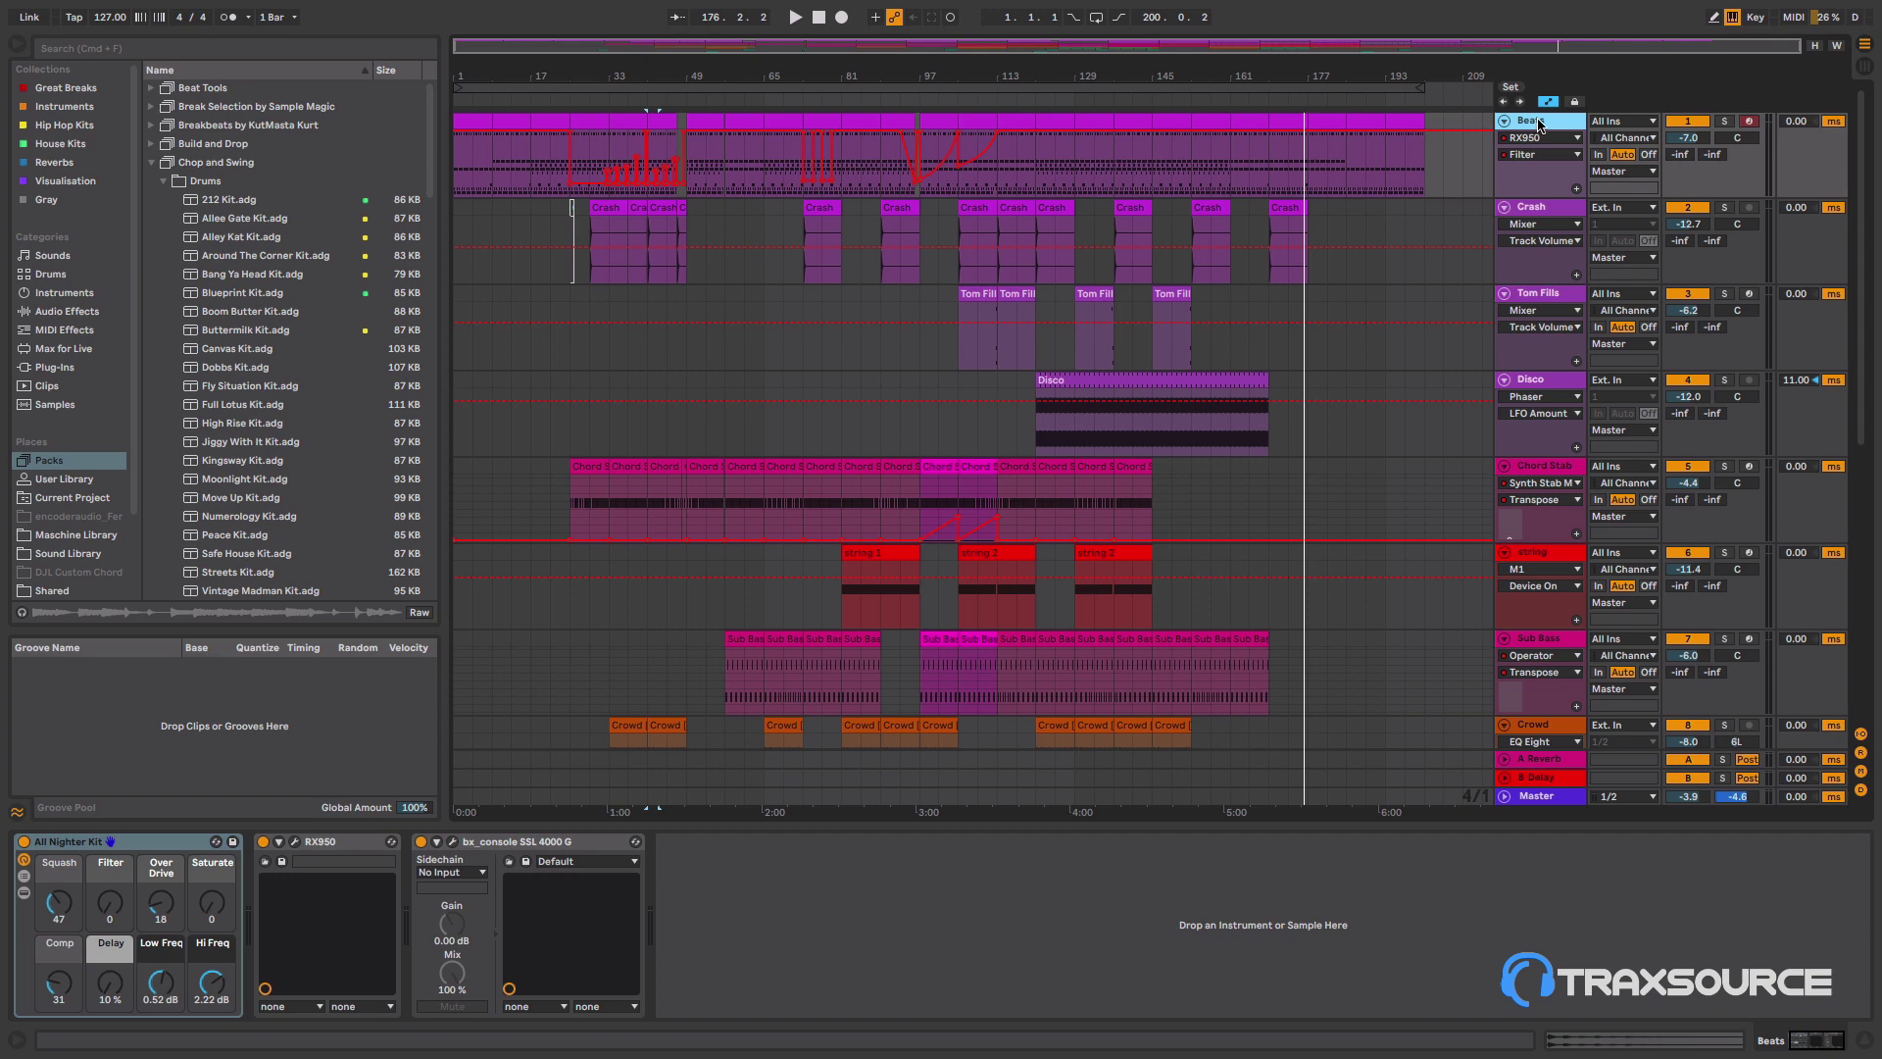
click(294, 842)
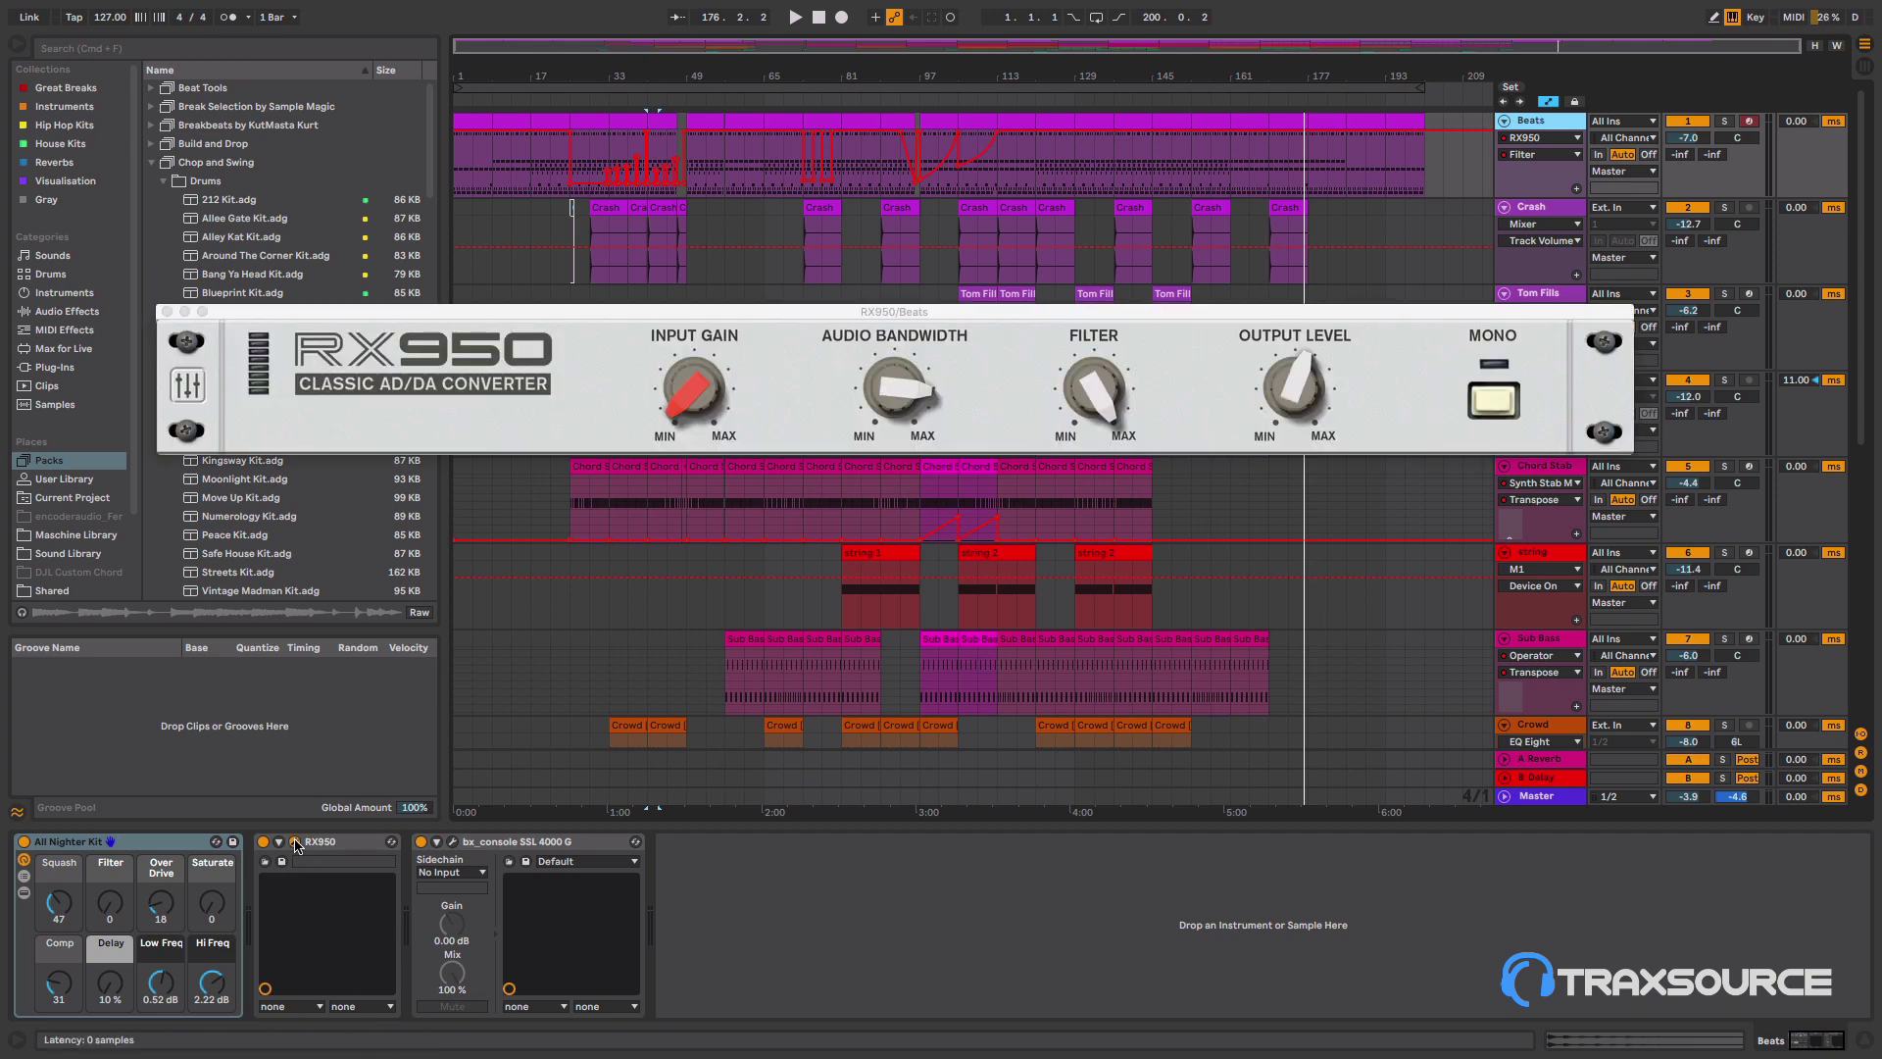
drag(790, 311, 849, 451)
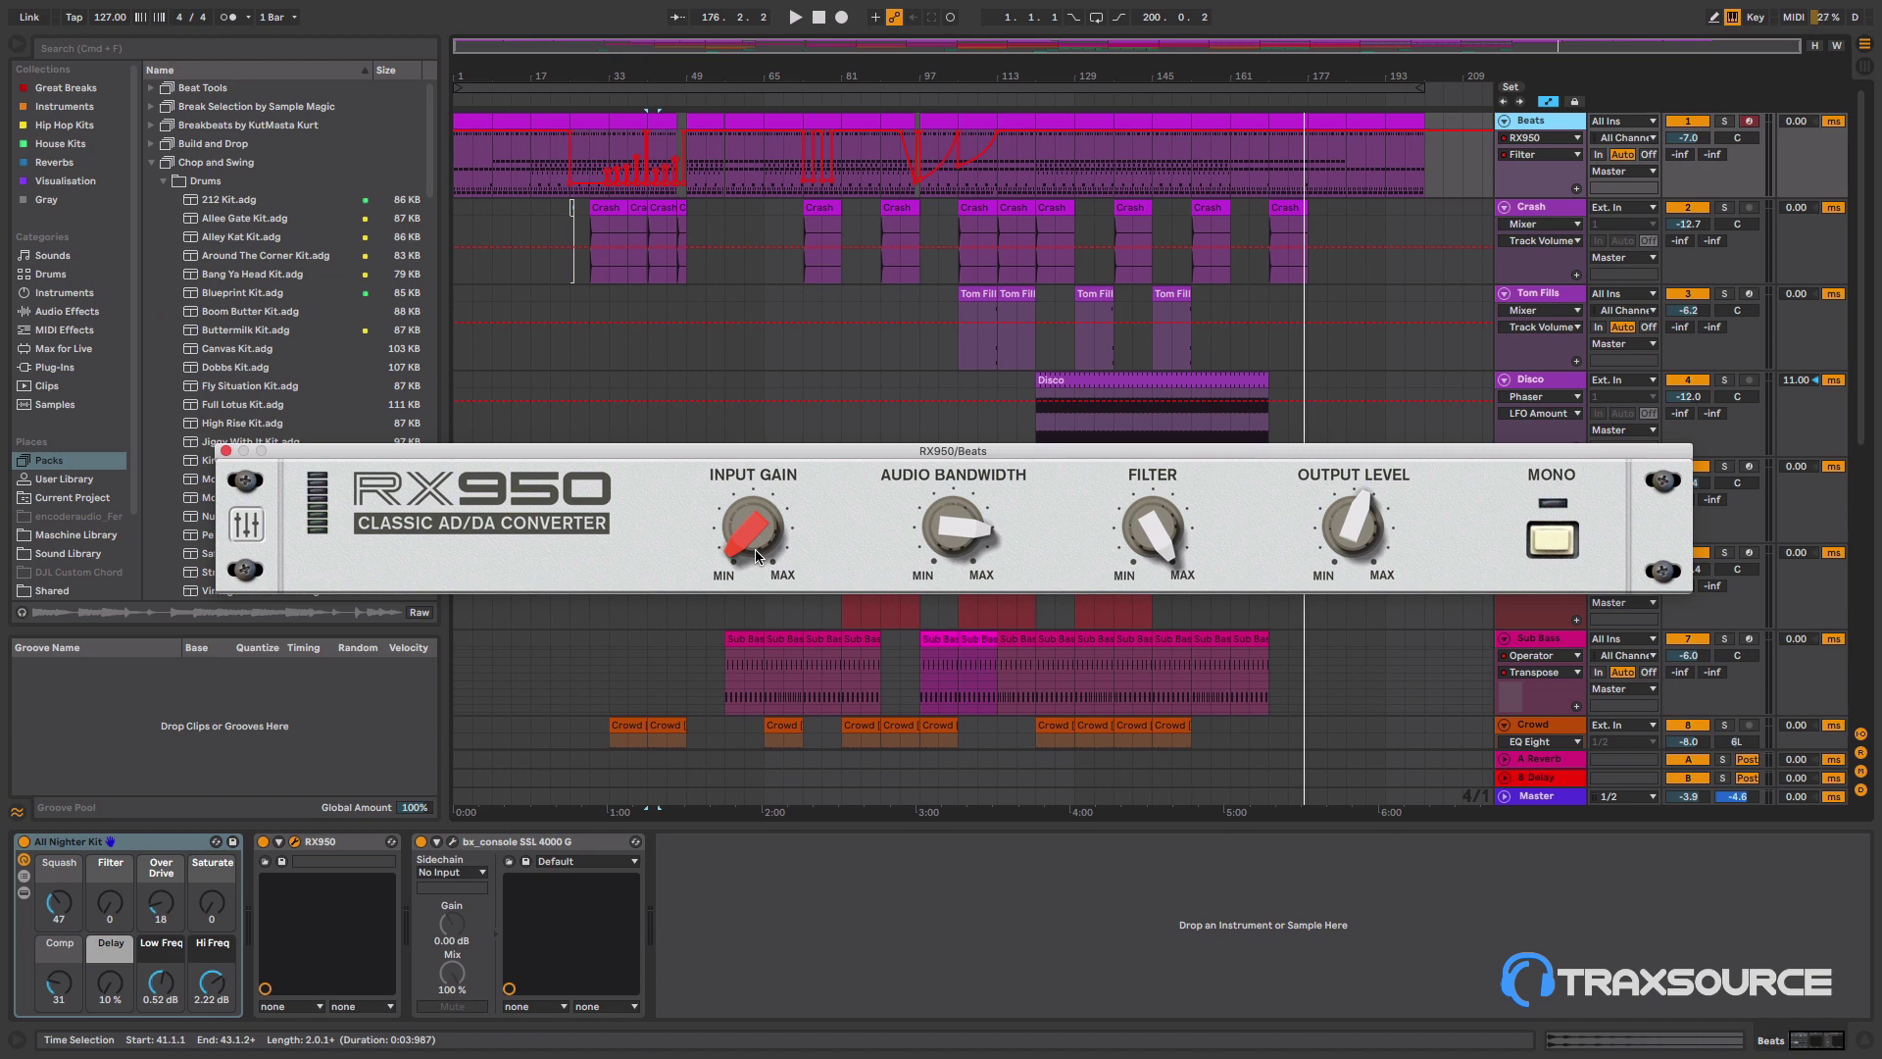
click(979, 533)
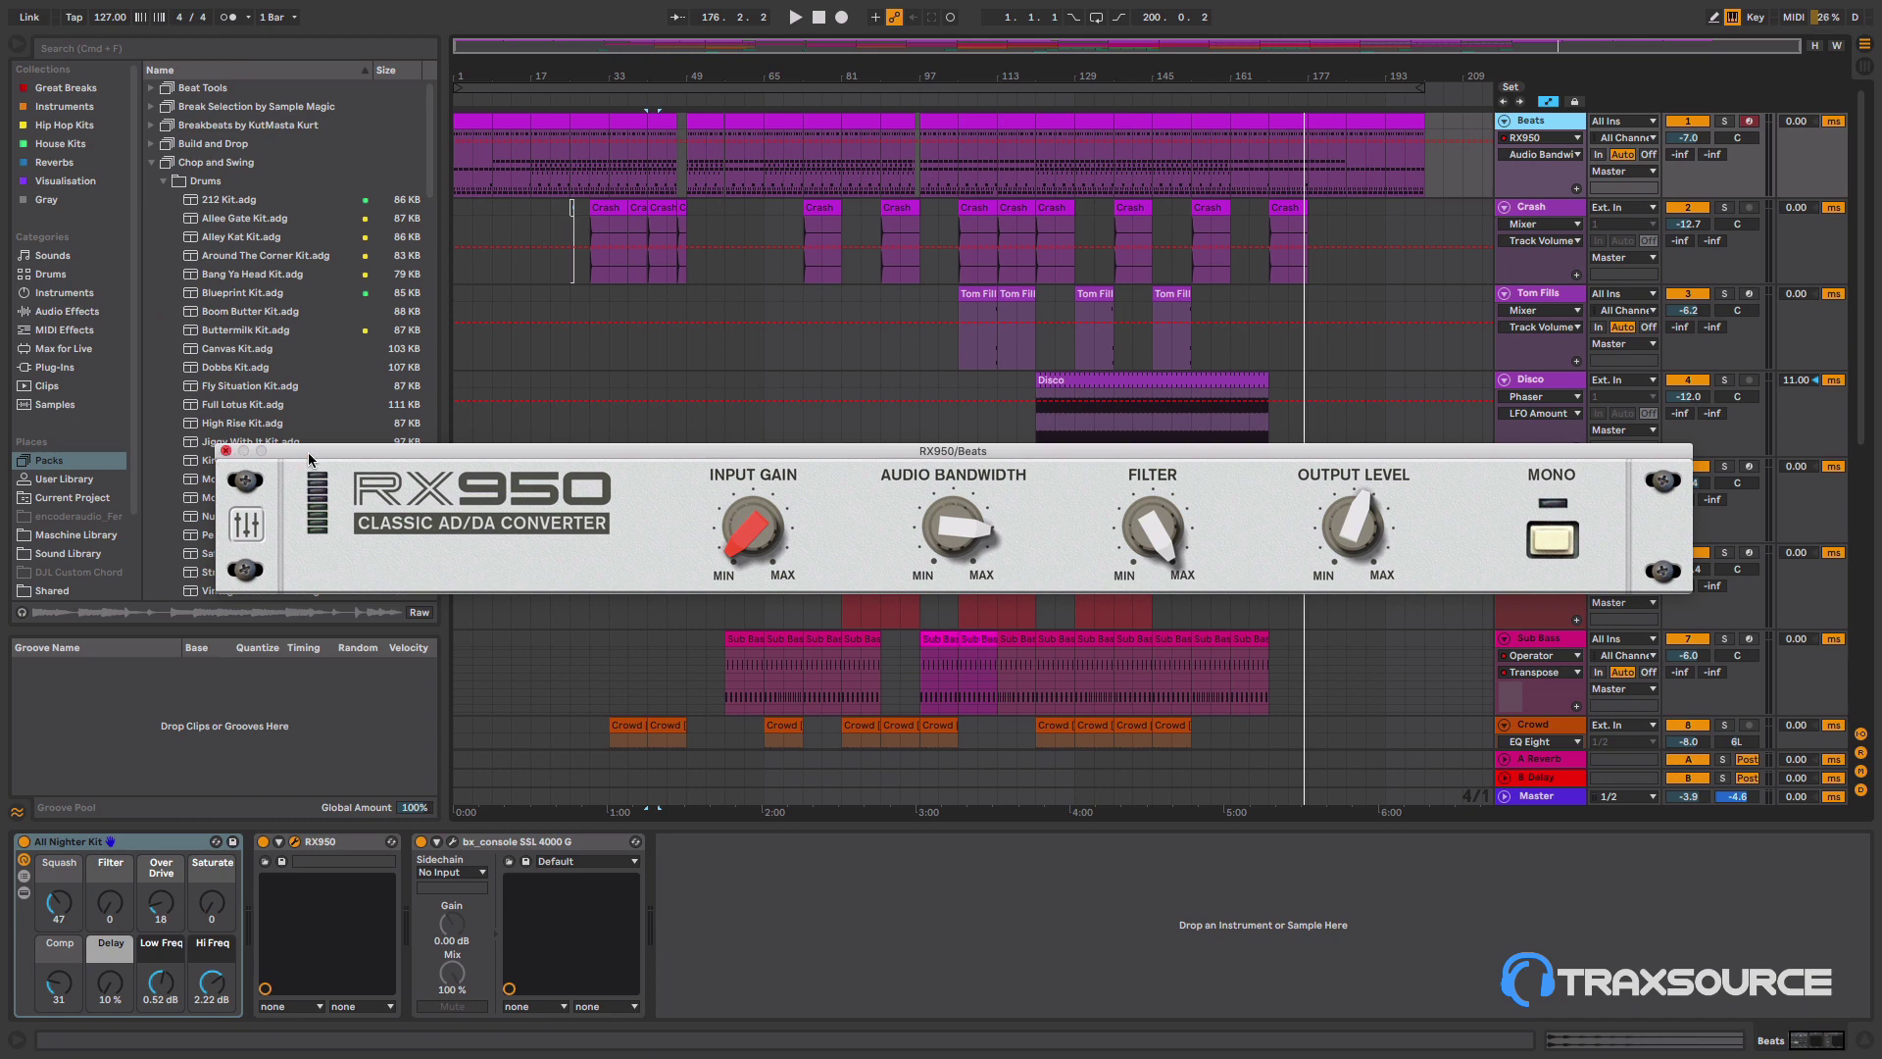
click(226, 451)
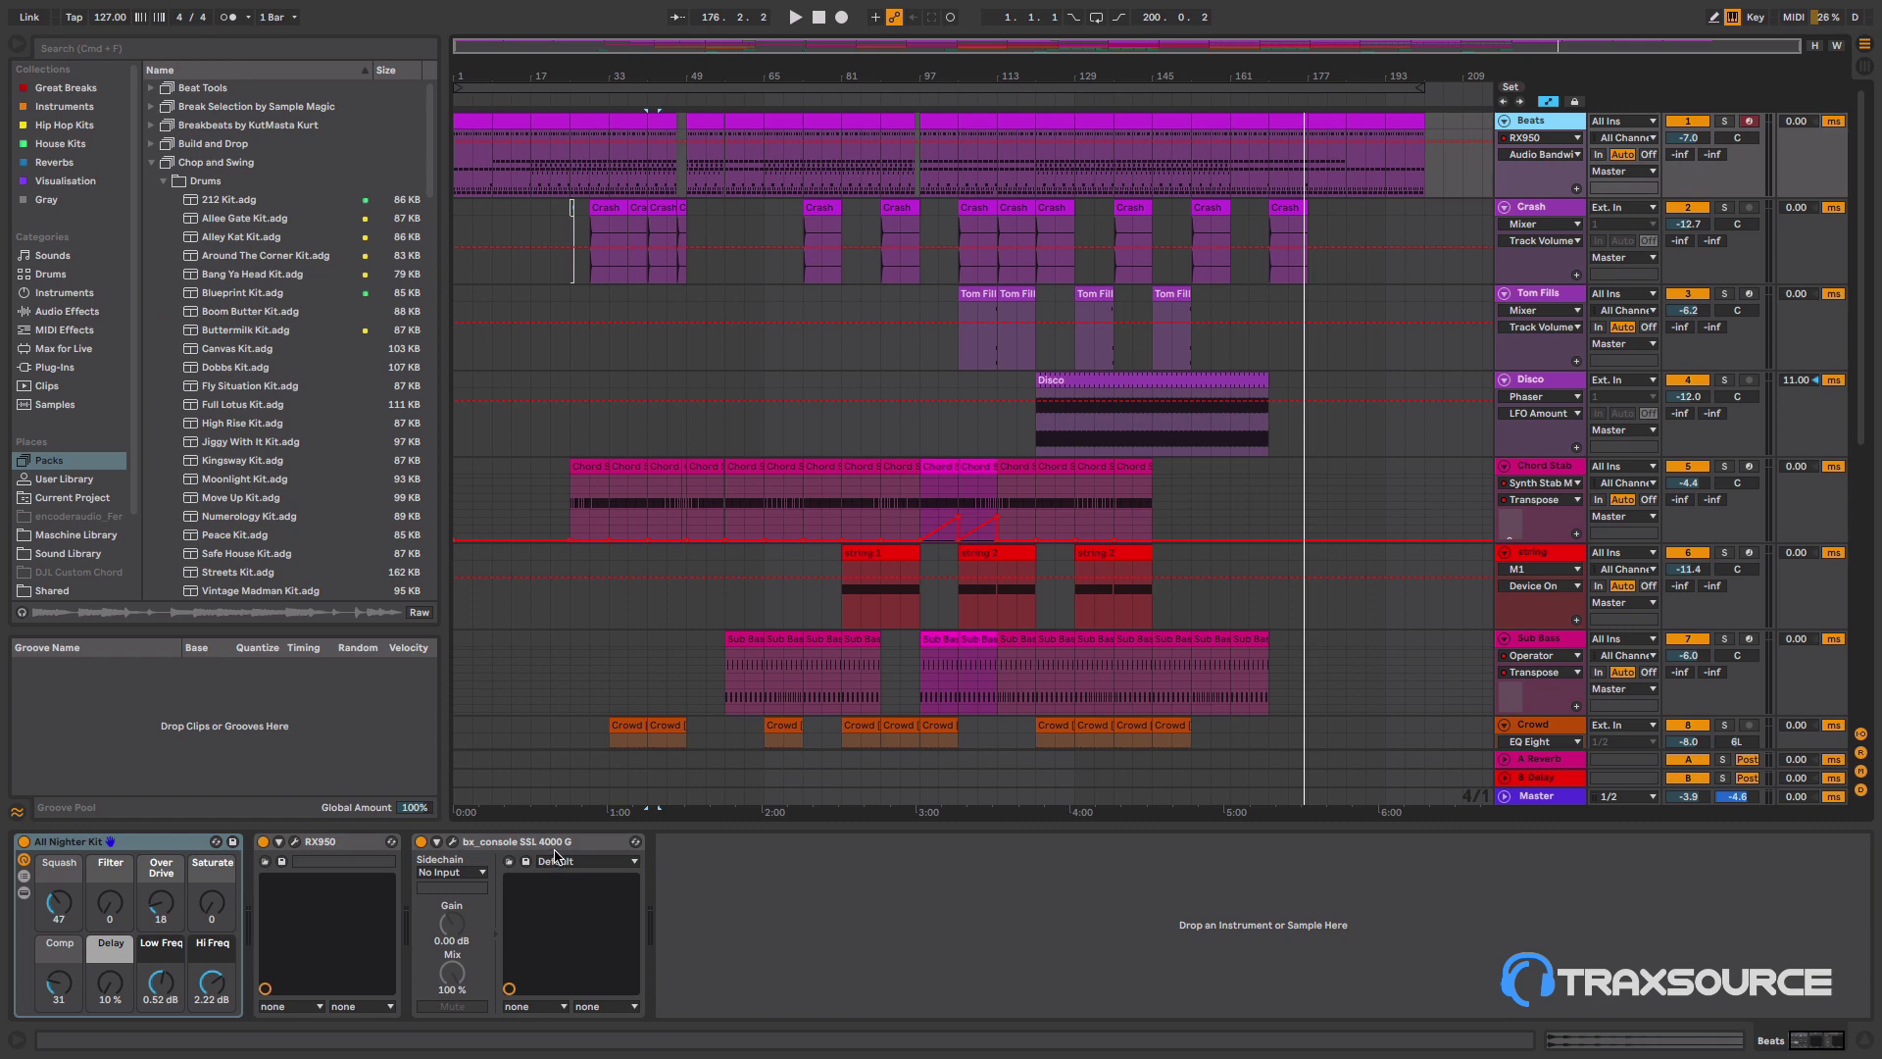
- Switch to Session View, open the Sie-Q equalizer on the Kick Corner chain of the Beats rack, and close its window
key(Tab)
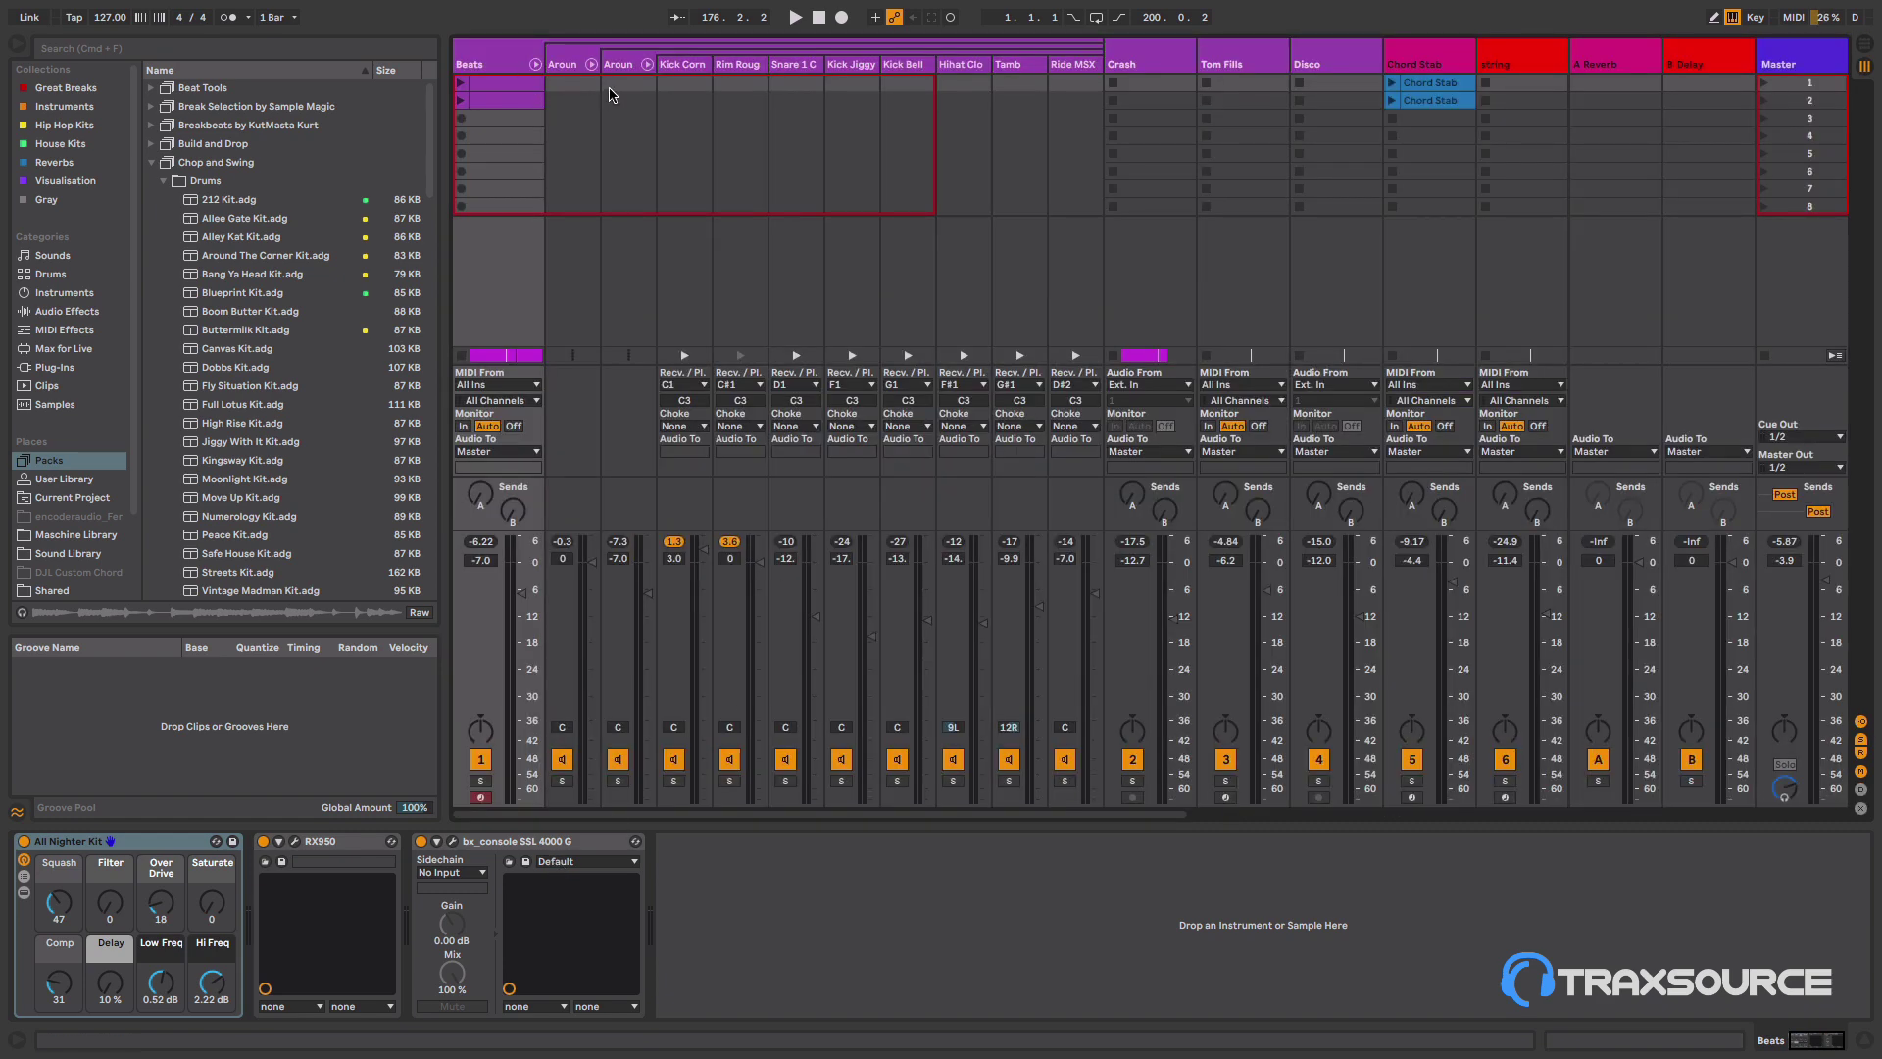
click(683, 65)
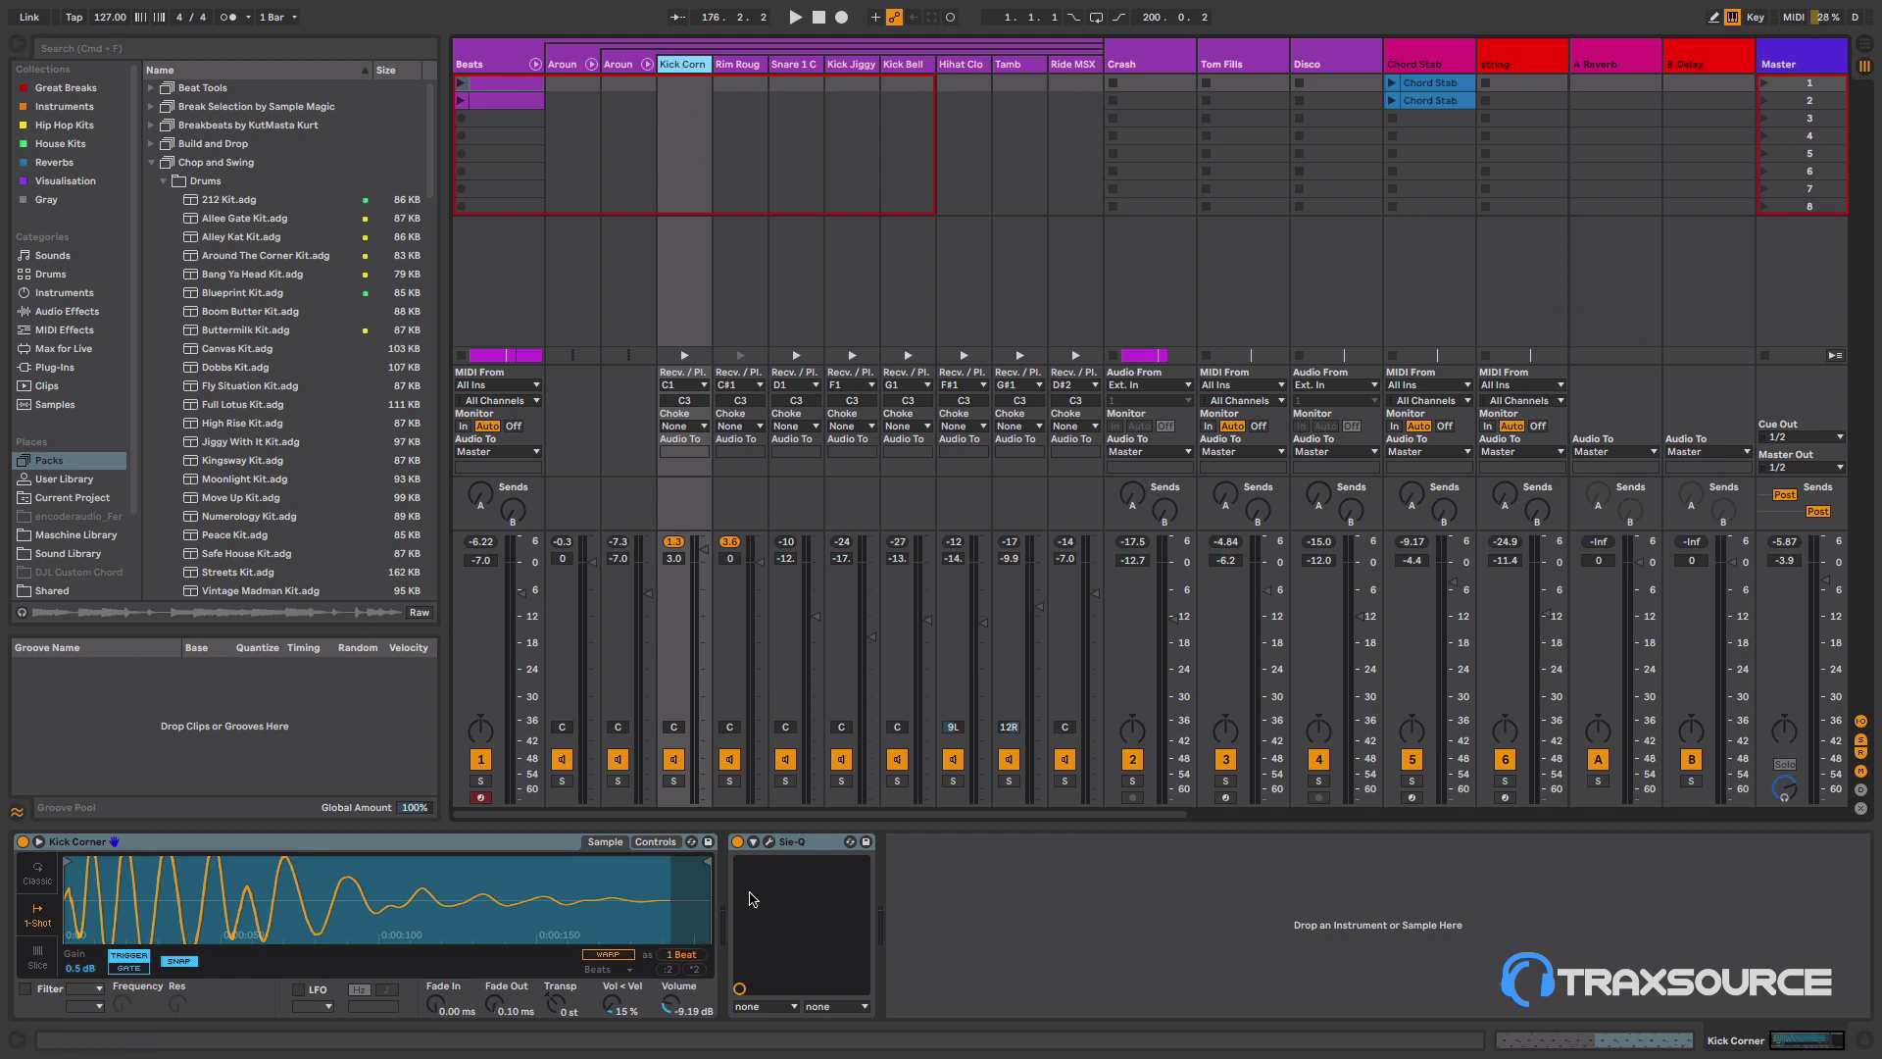
click(769, 843)
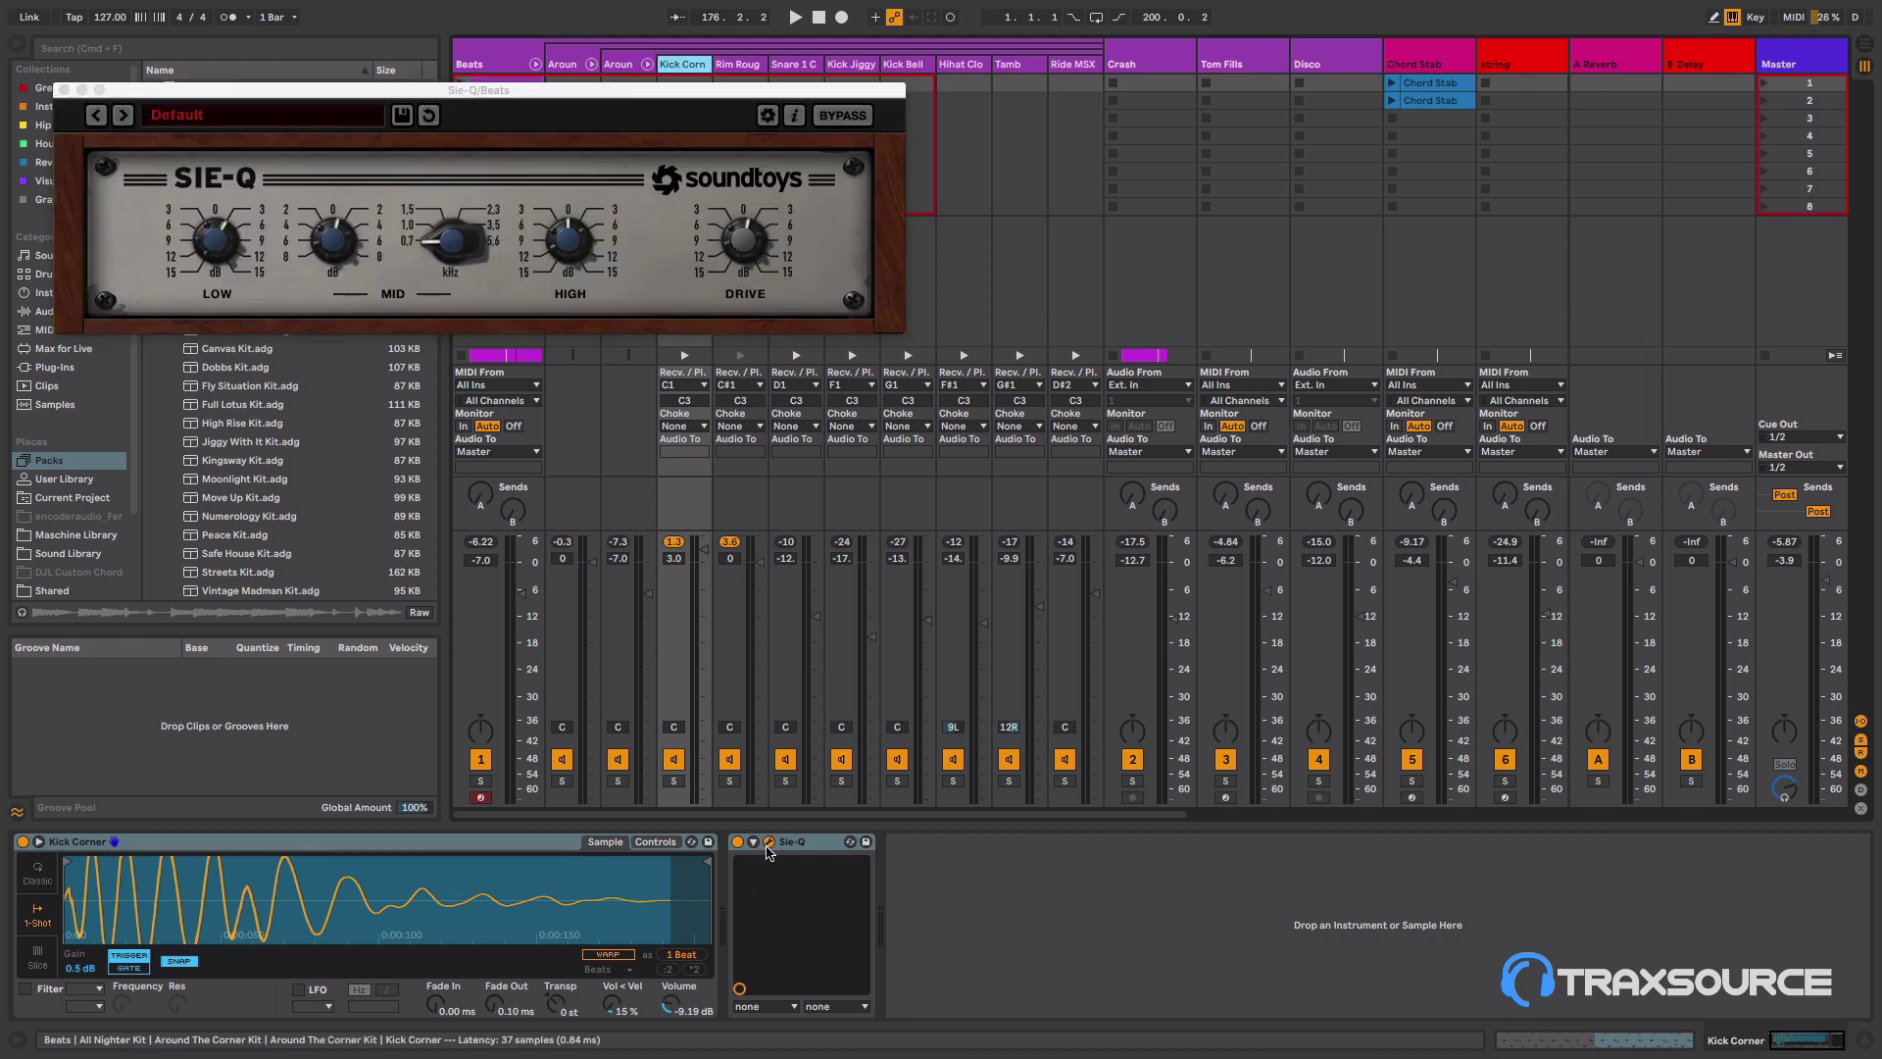
drag(696, 99, 1158, 265)
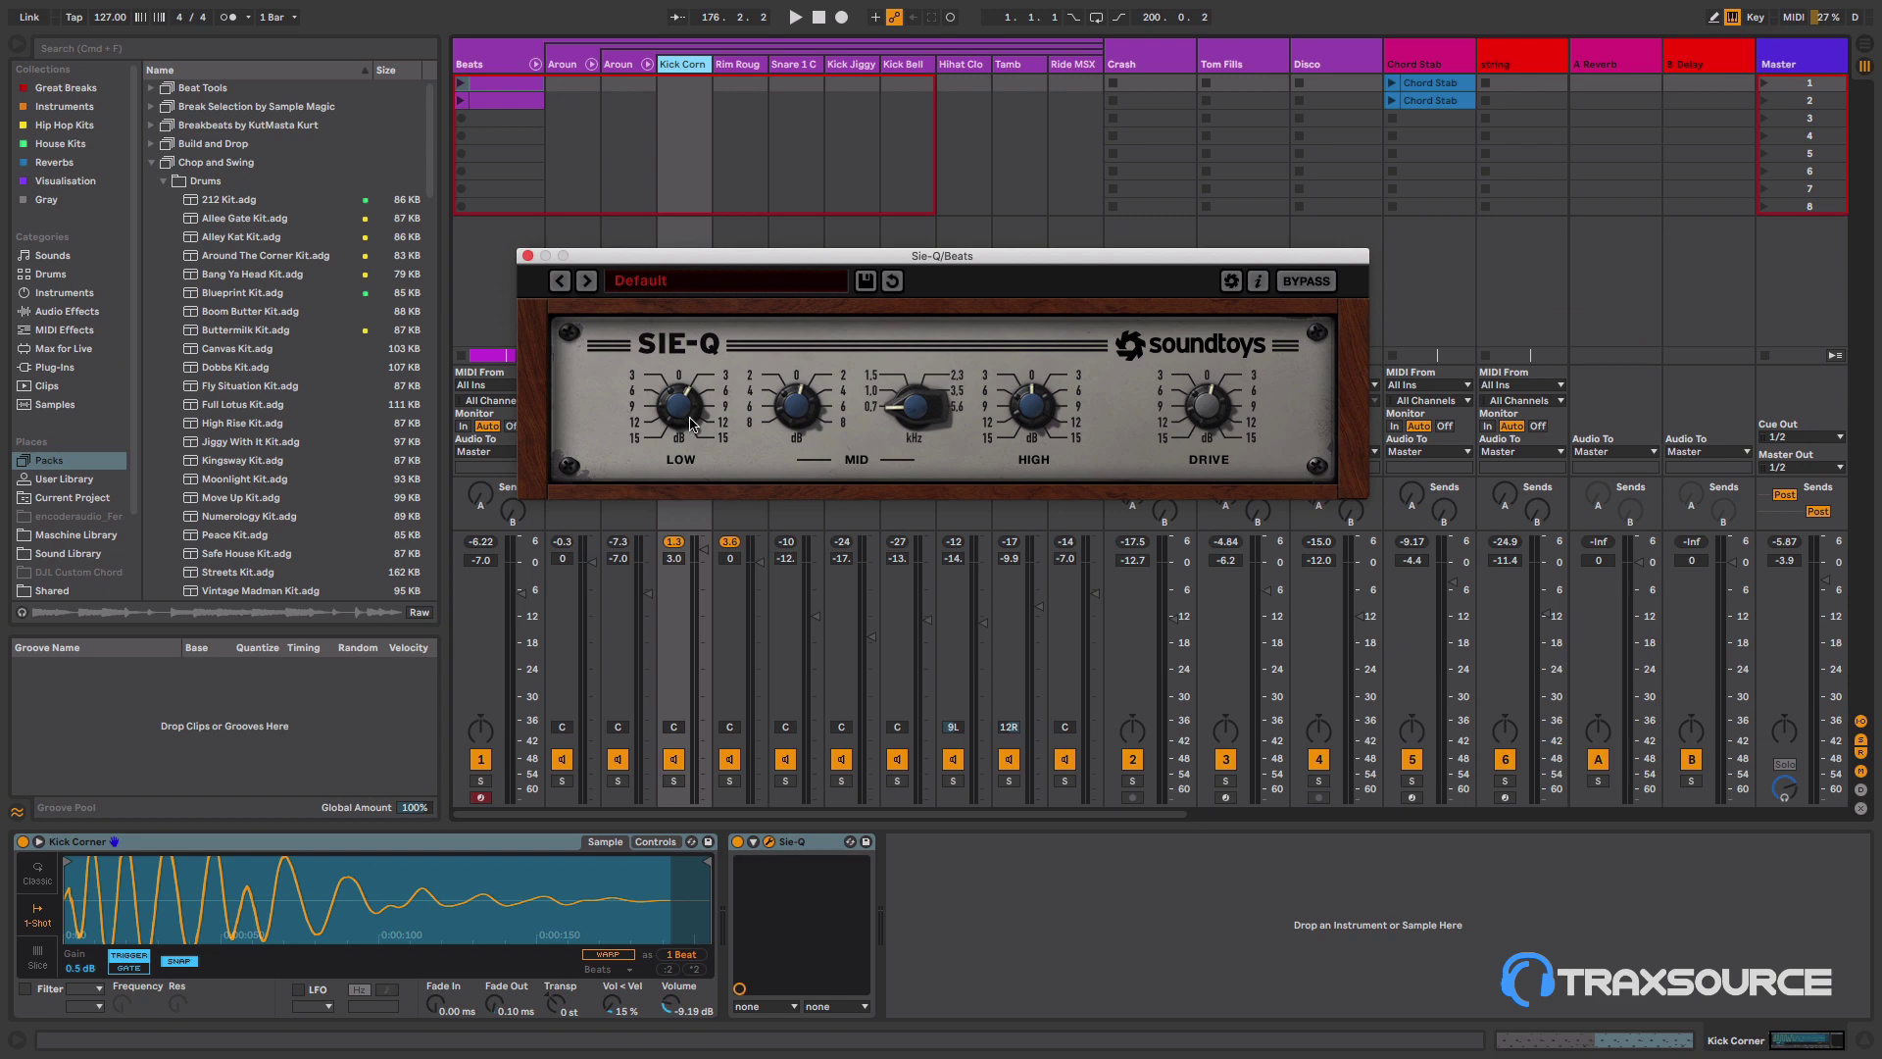
click(527, 255)
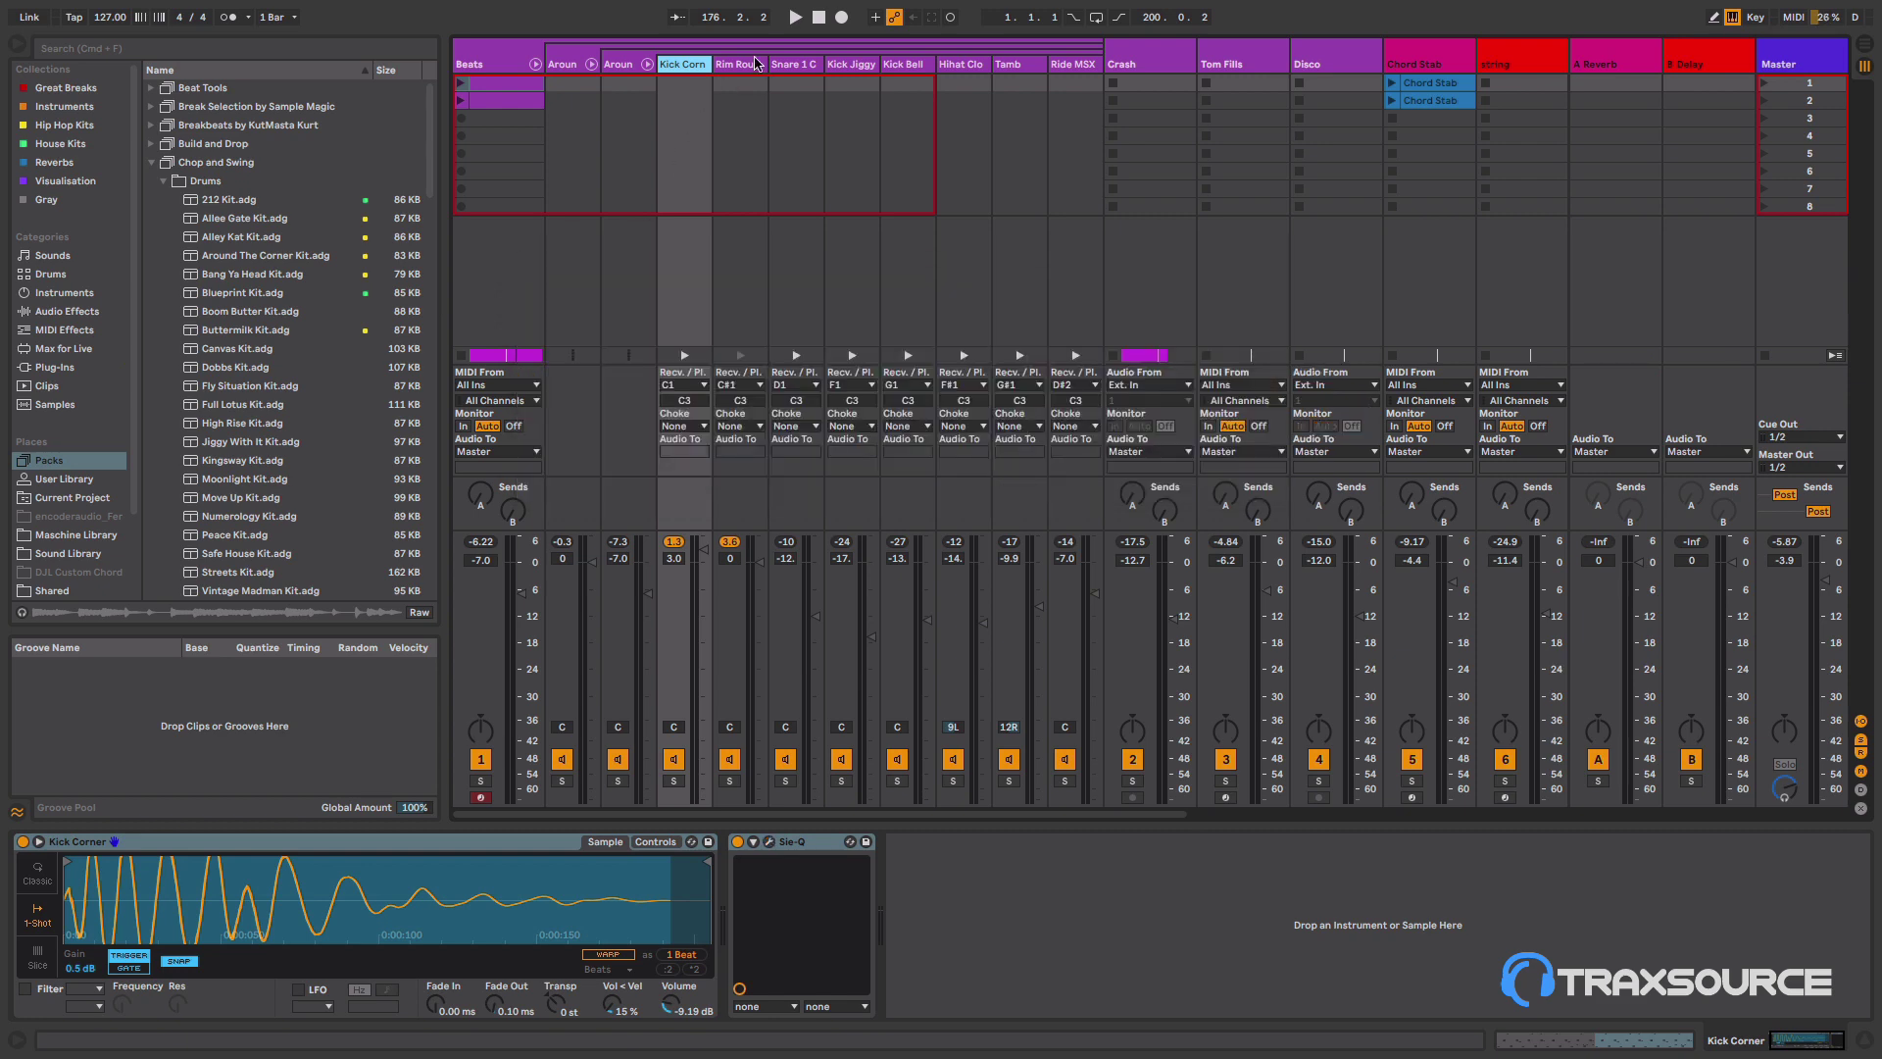
- Examine the EQ on the remaining drum chains from Rim Rough to Ride MSX, fold the Beats rack, and return to Arrangement View
click(753, 65)
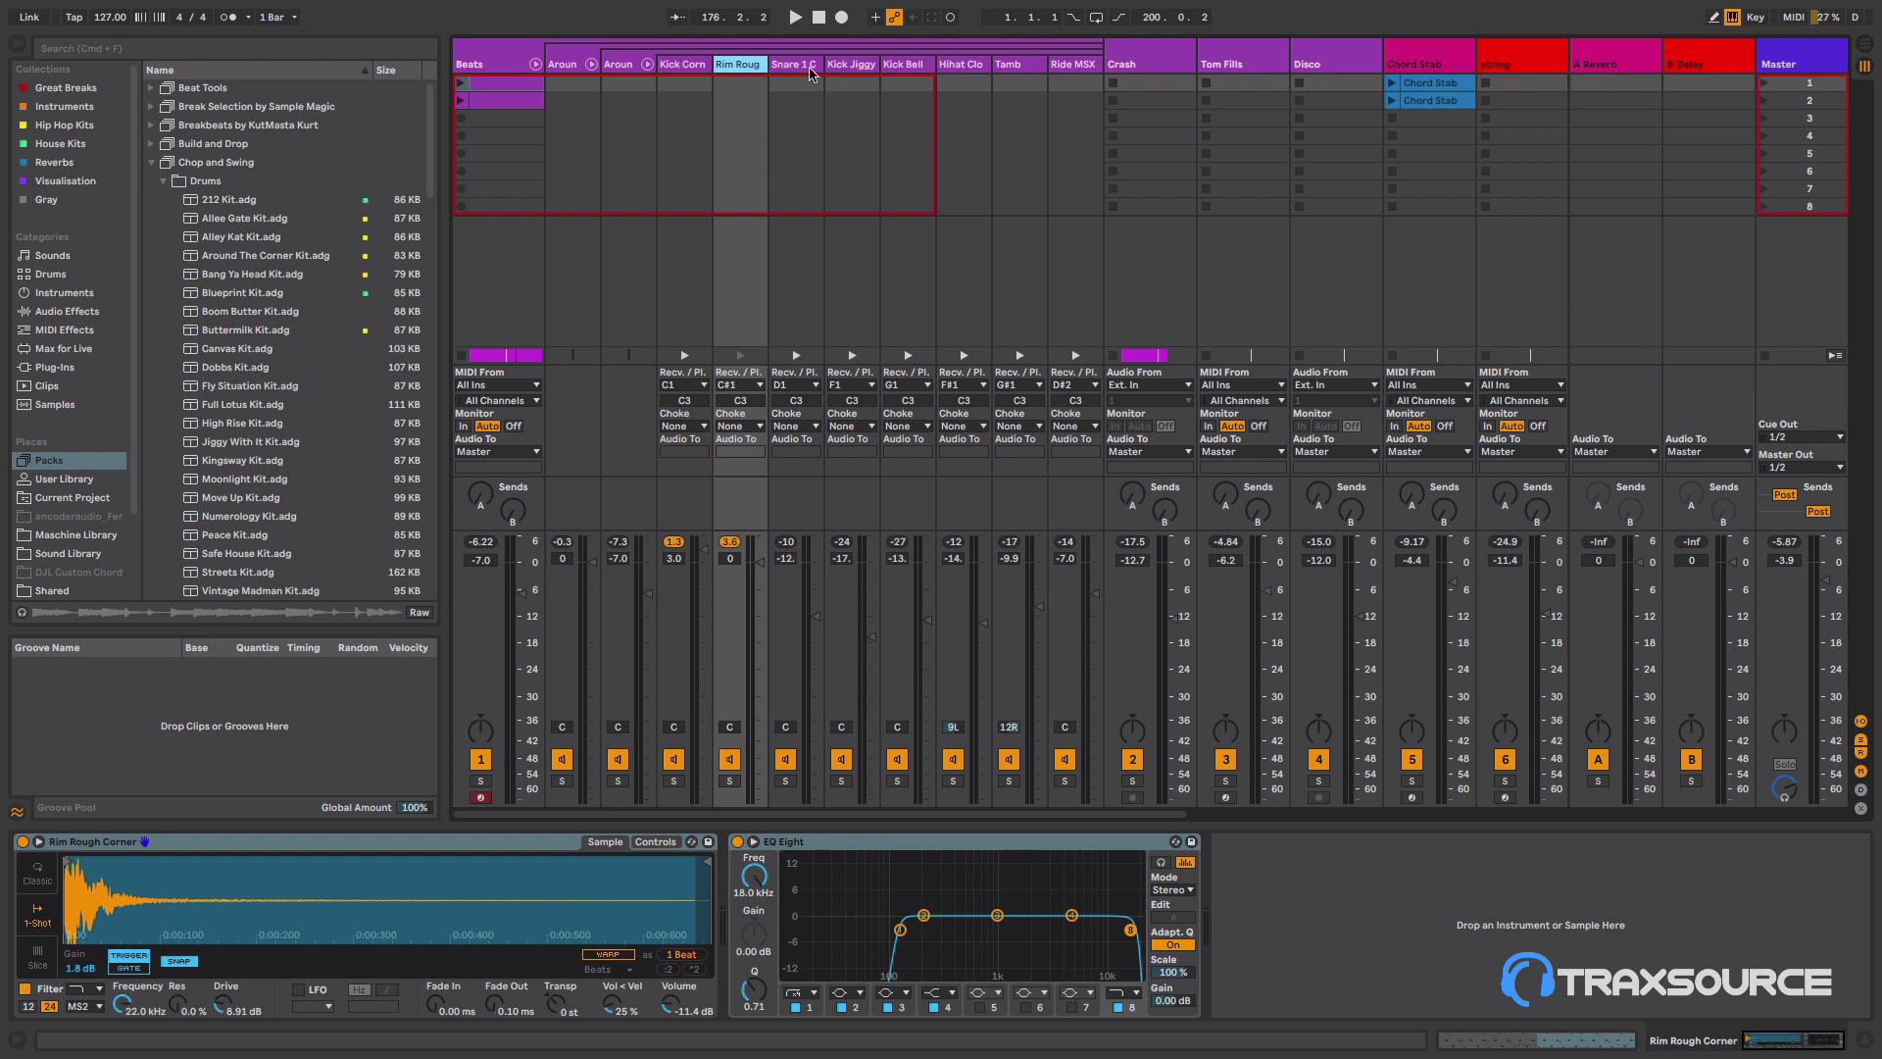
click(794, 65)
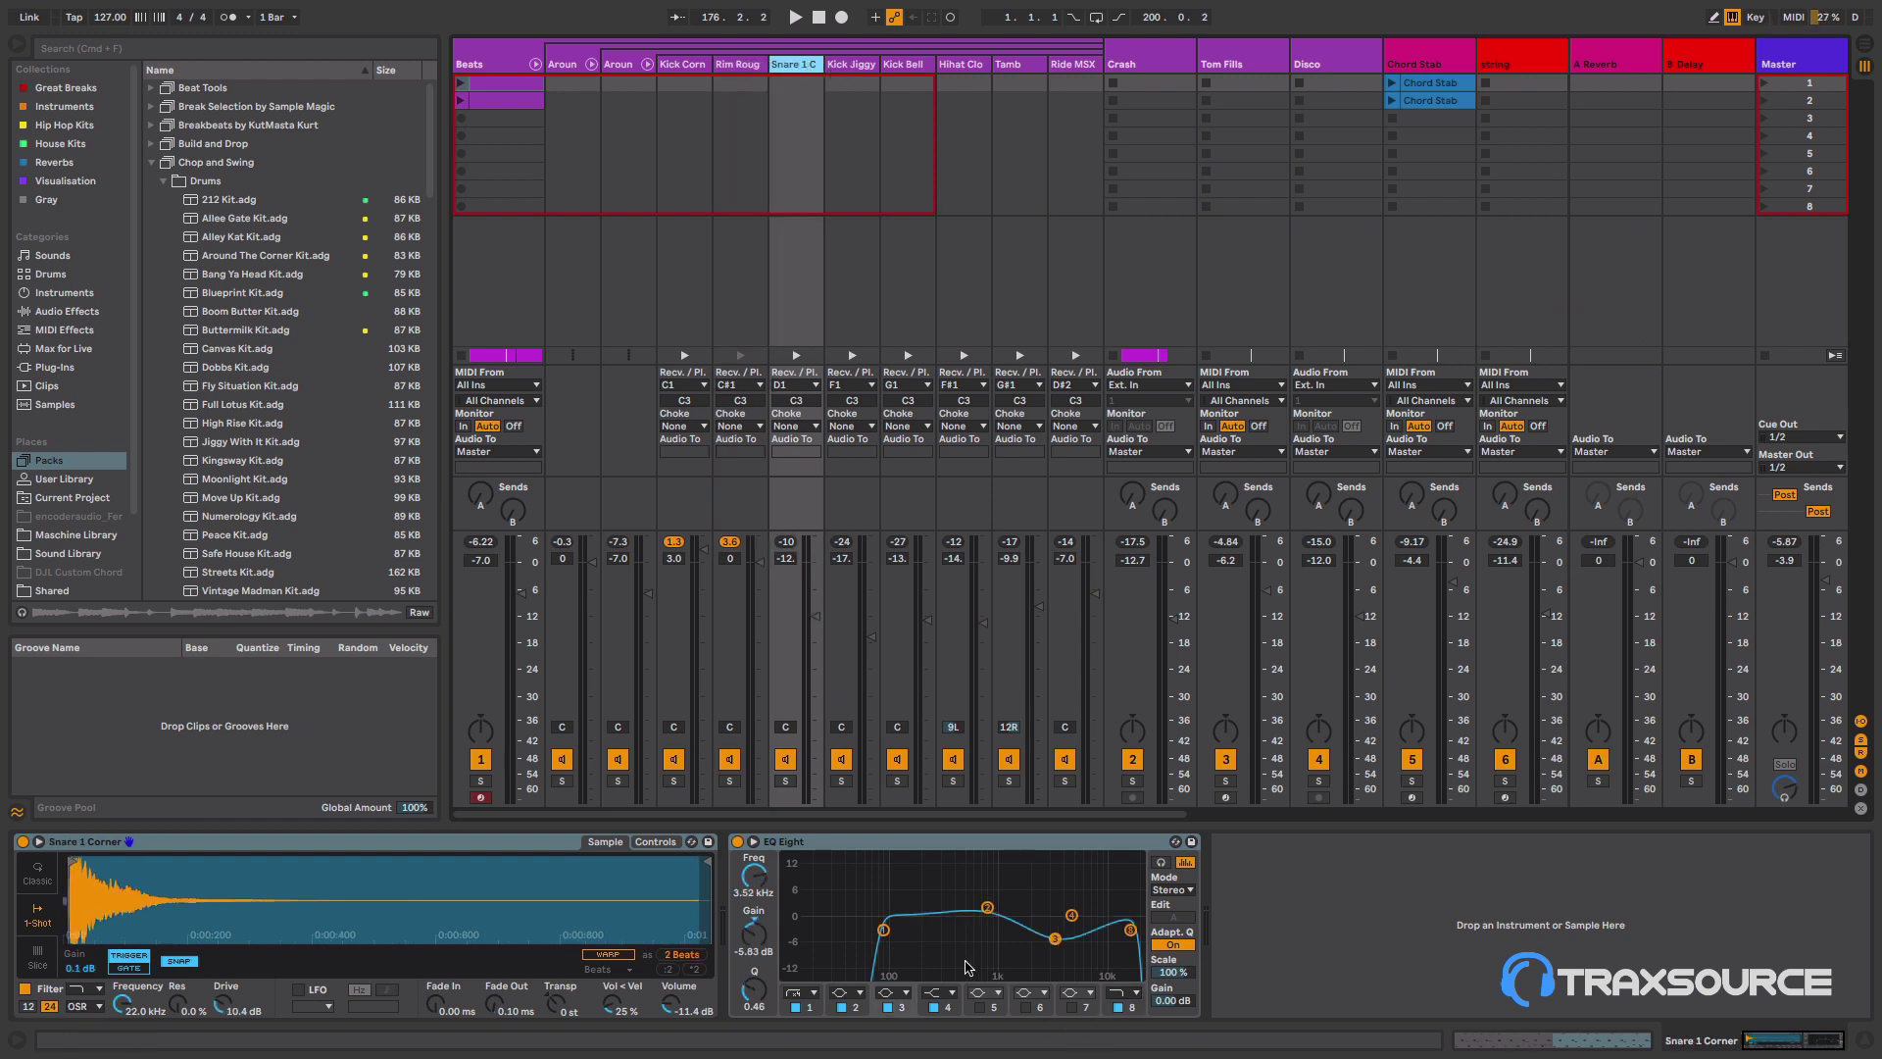
click(869, 65)
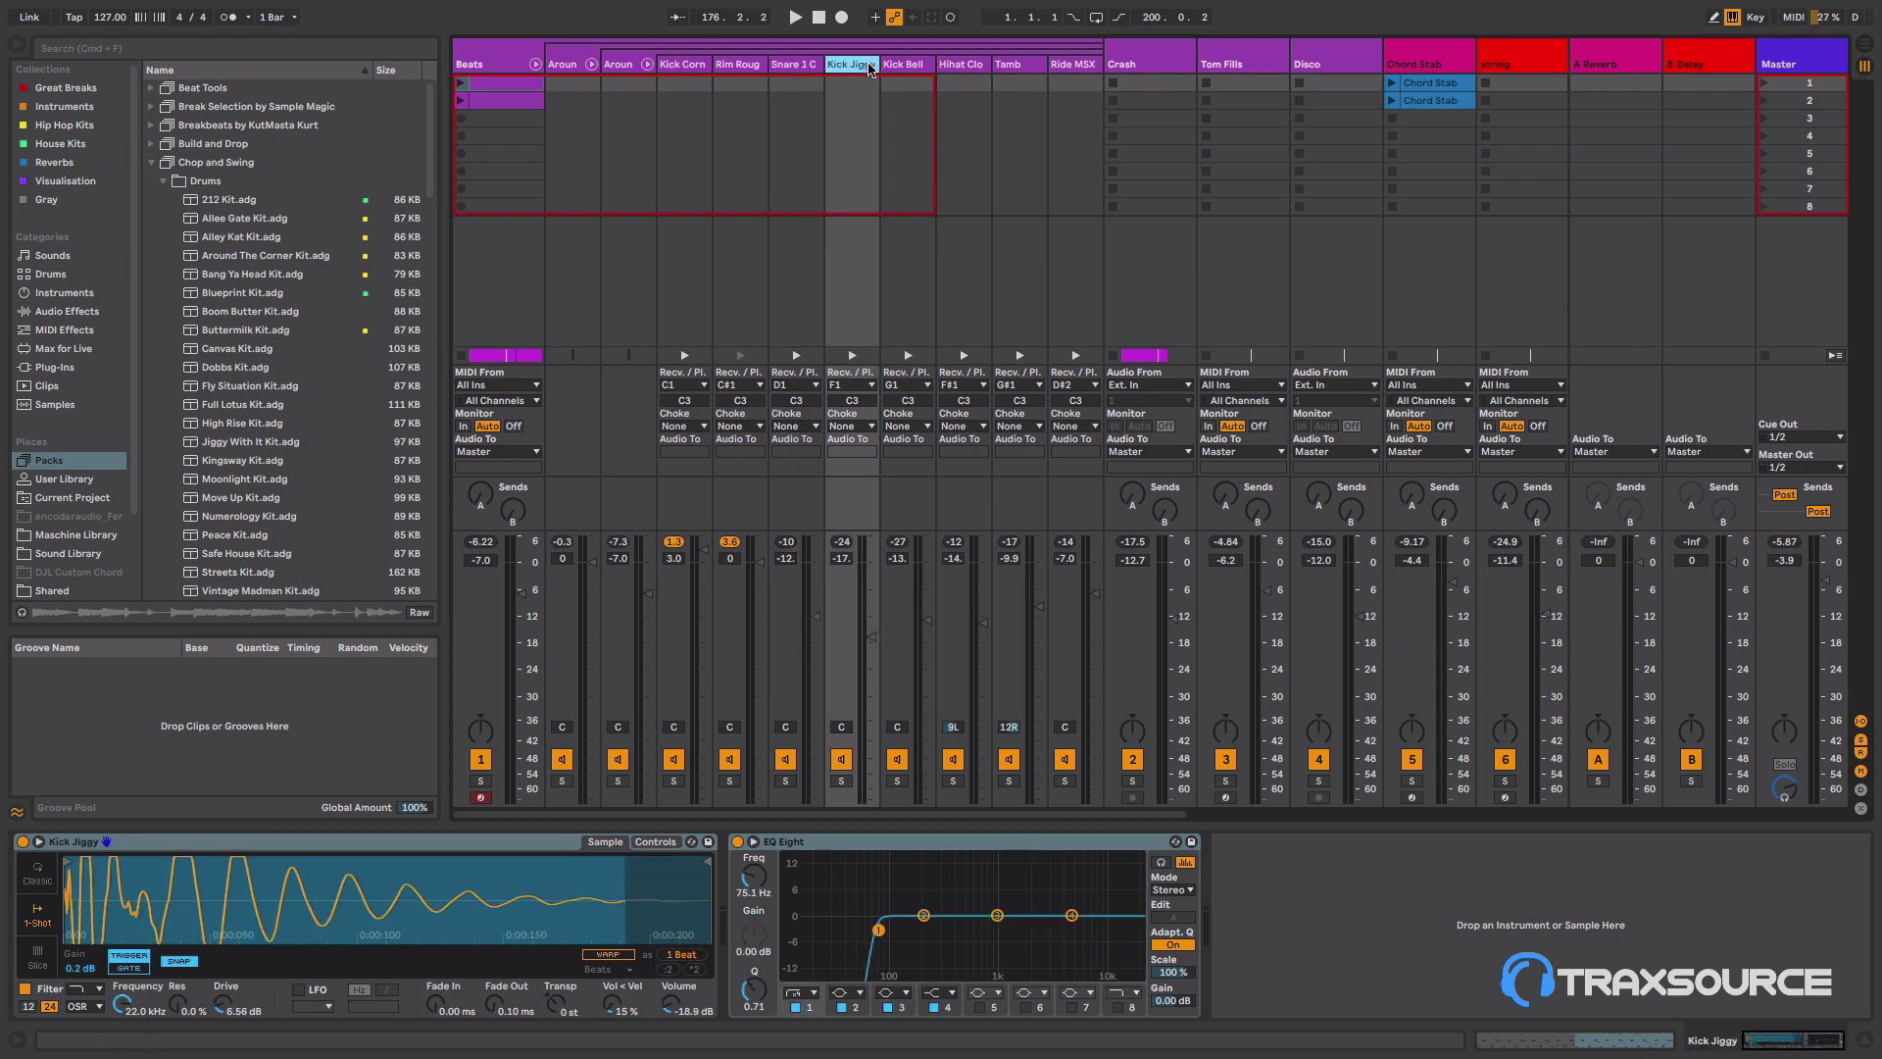
click(900, 66)
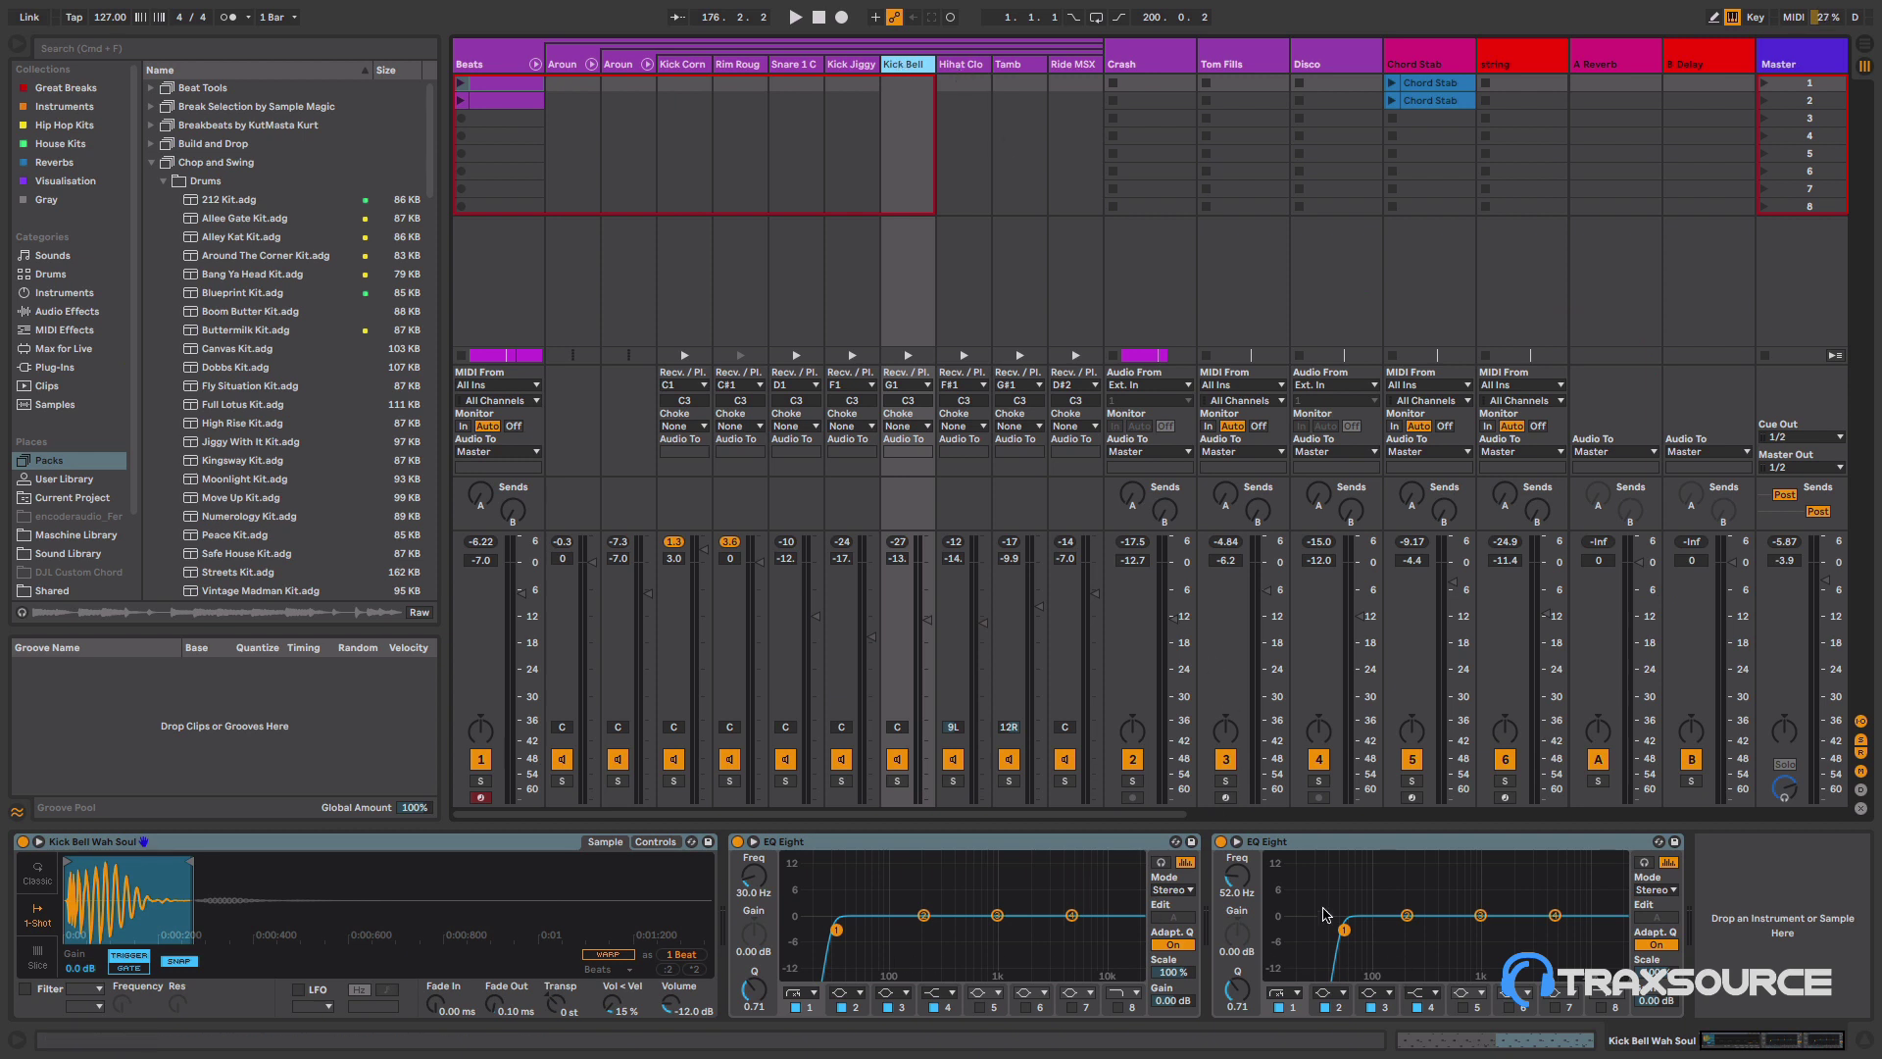
click(956, 67)
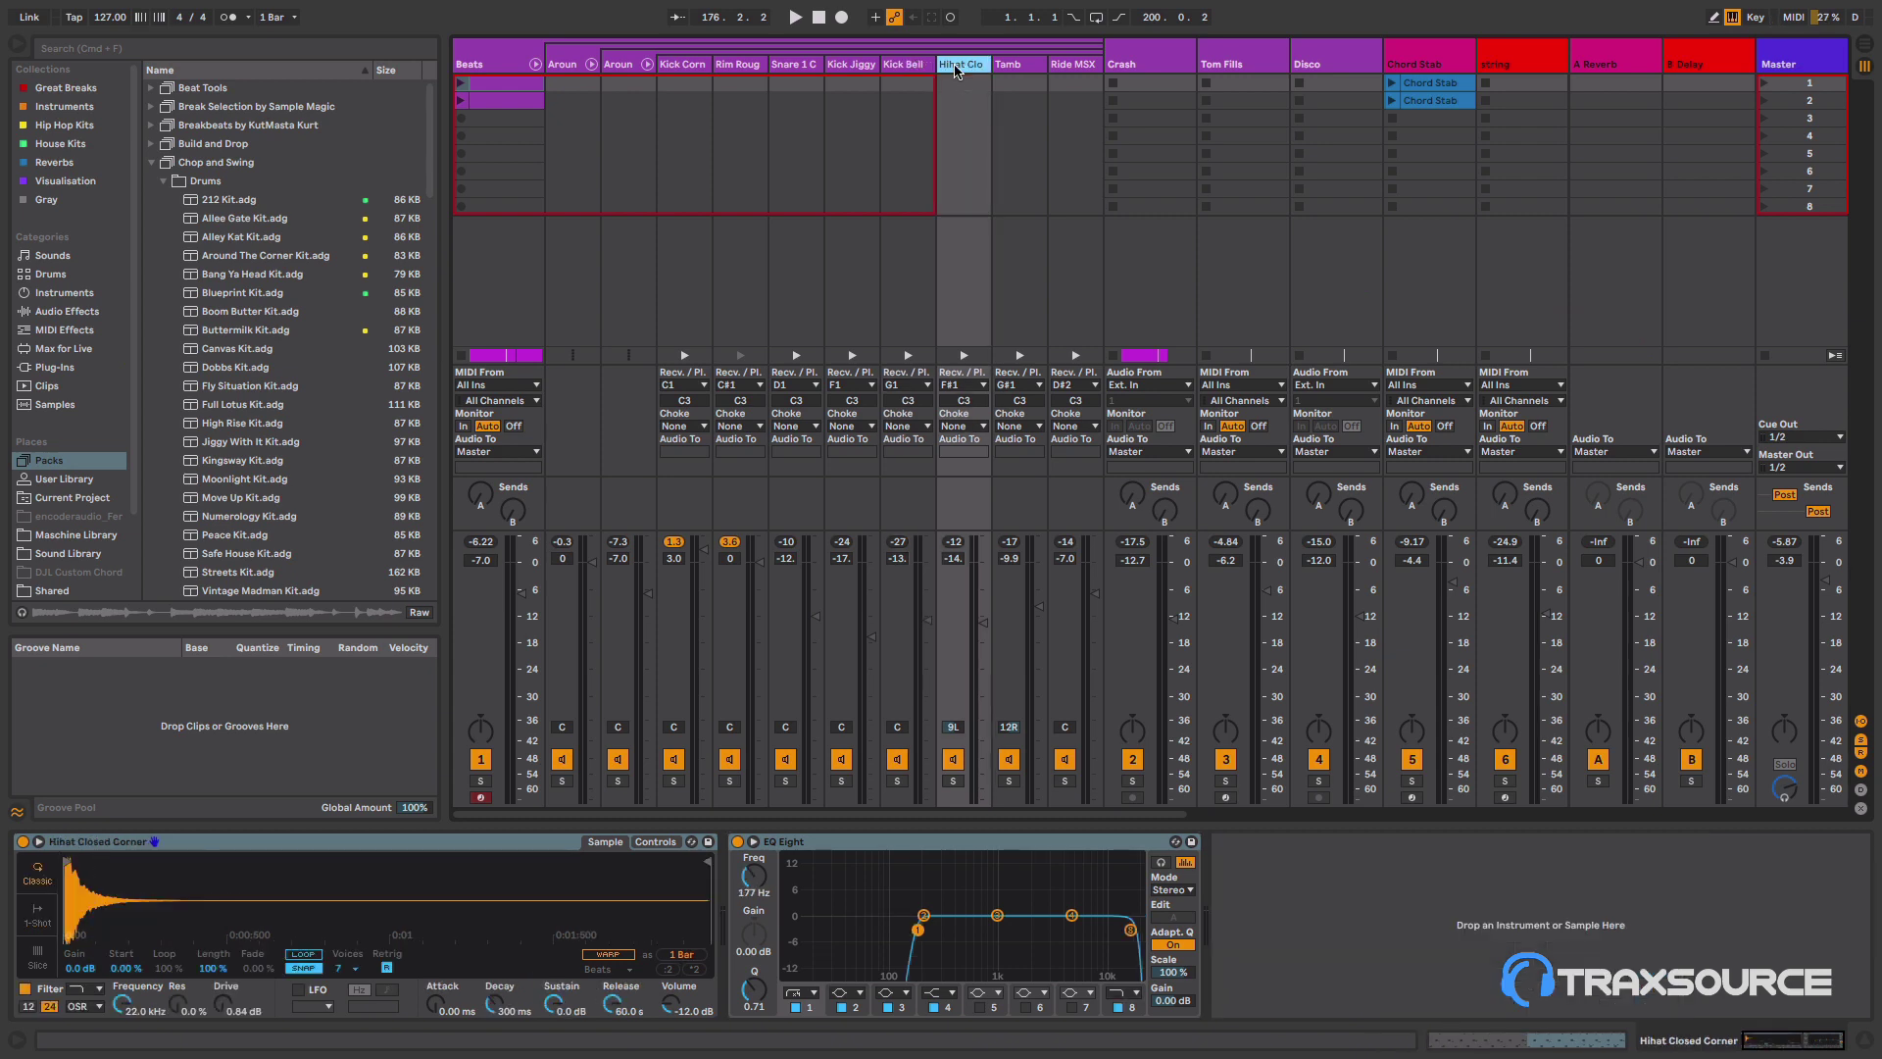
click(1026, 67)
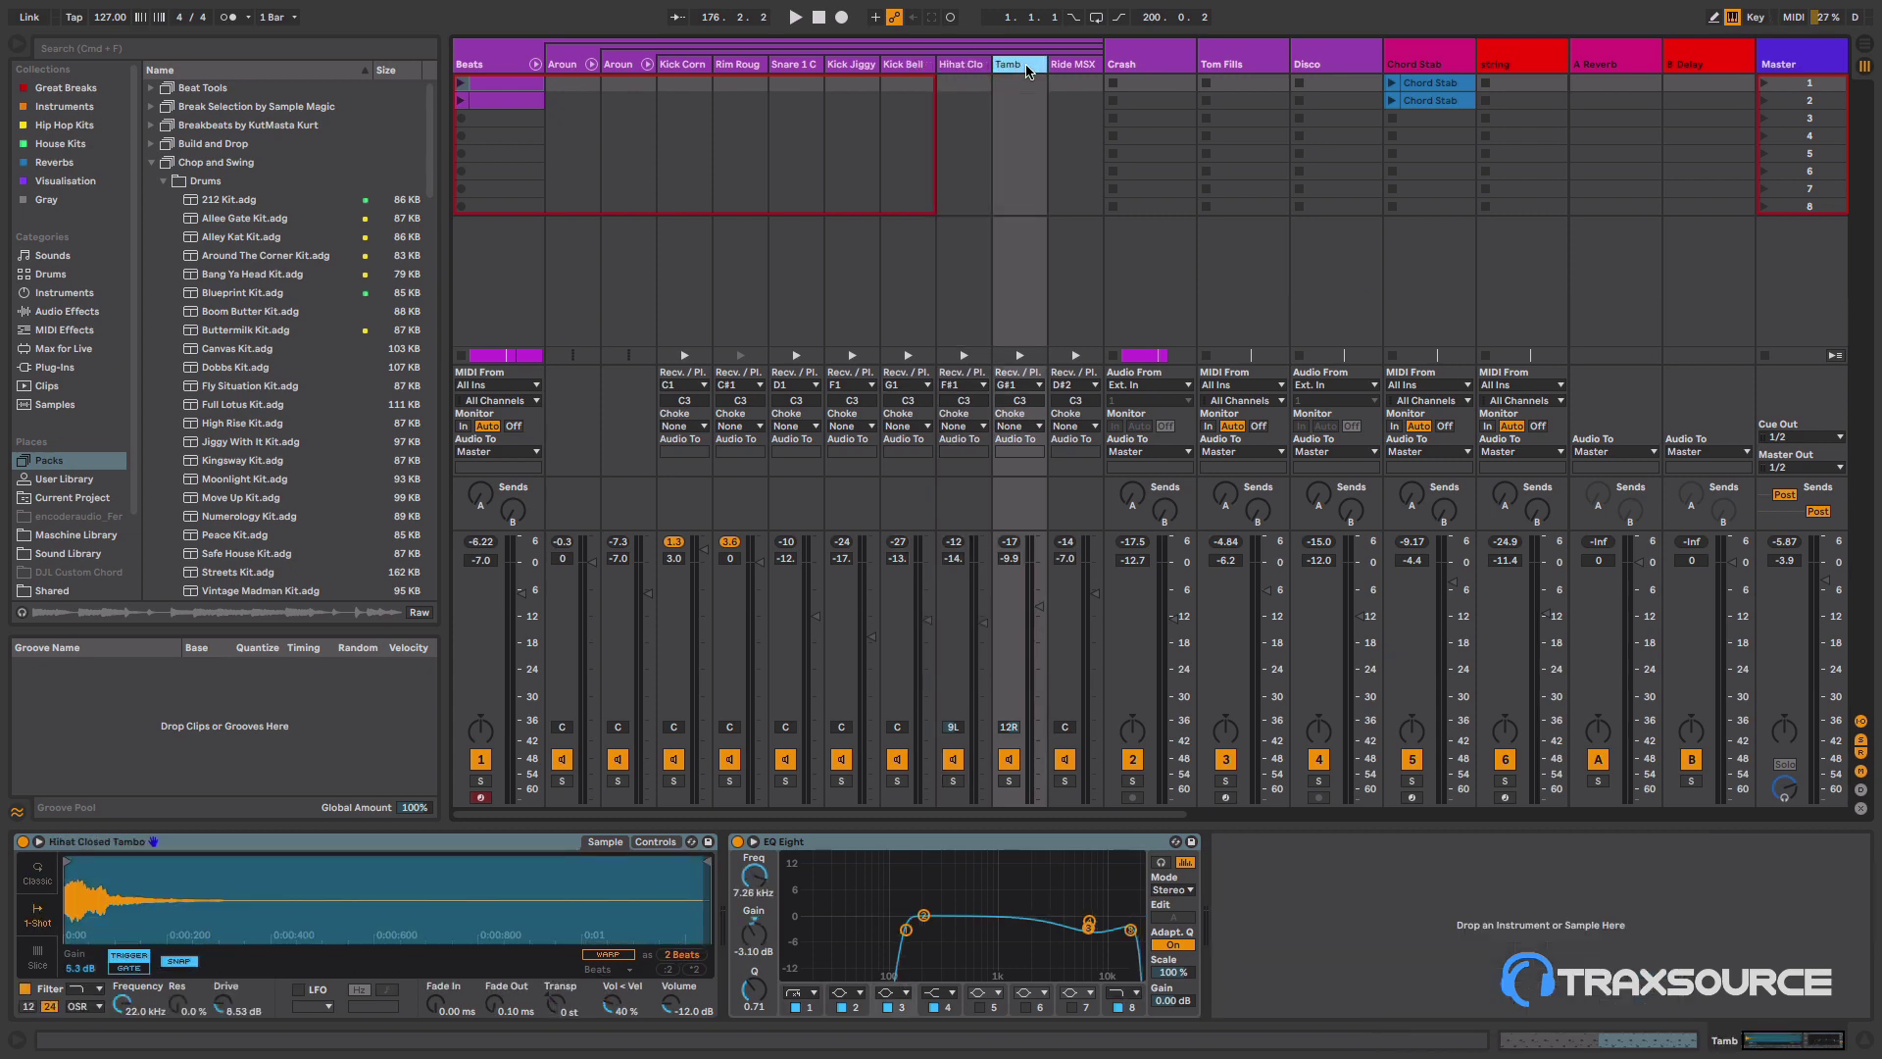
click(1086, 66)
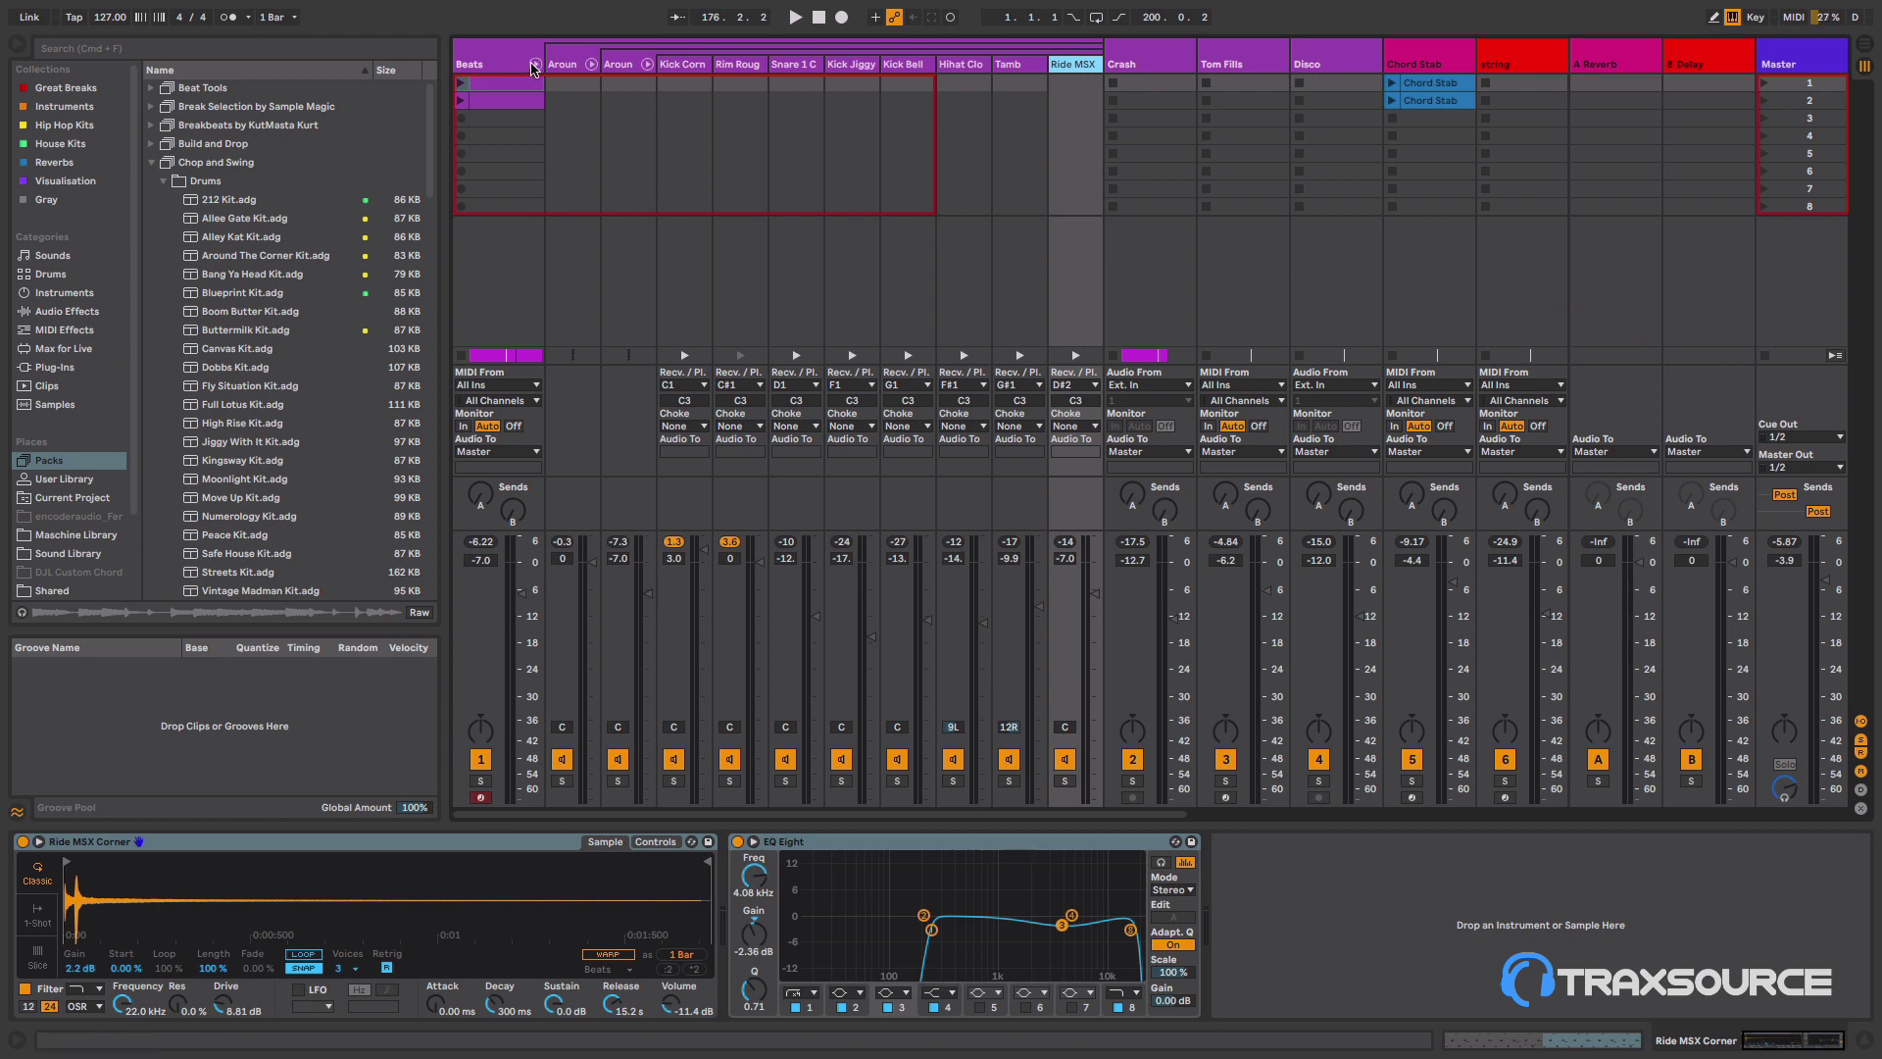
click(536, 66)
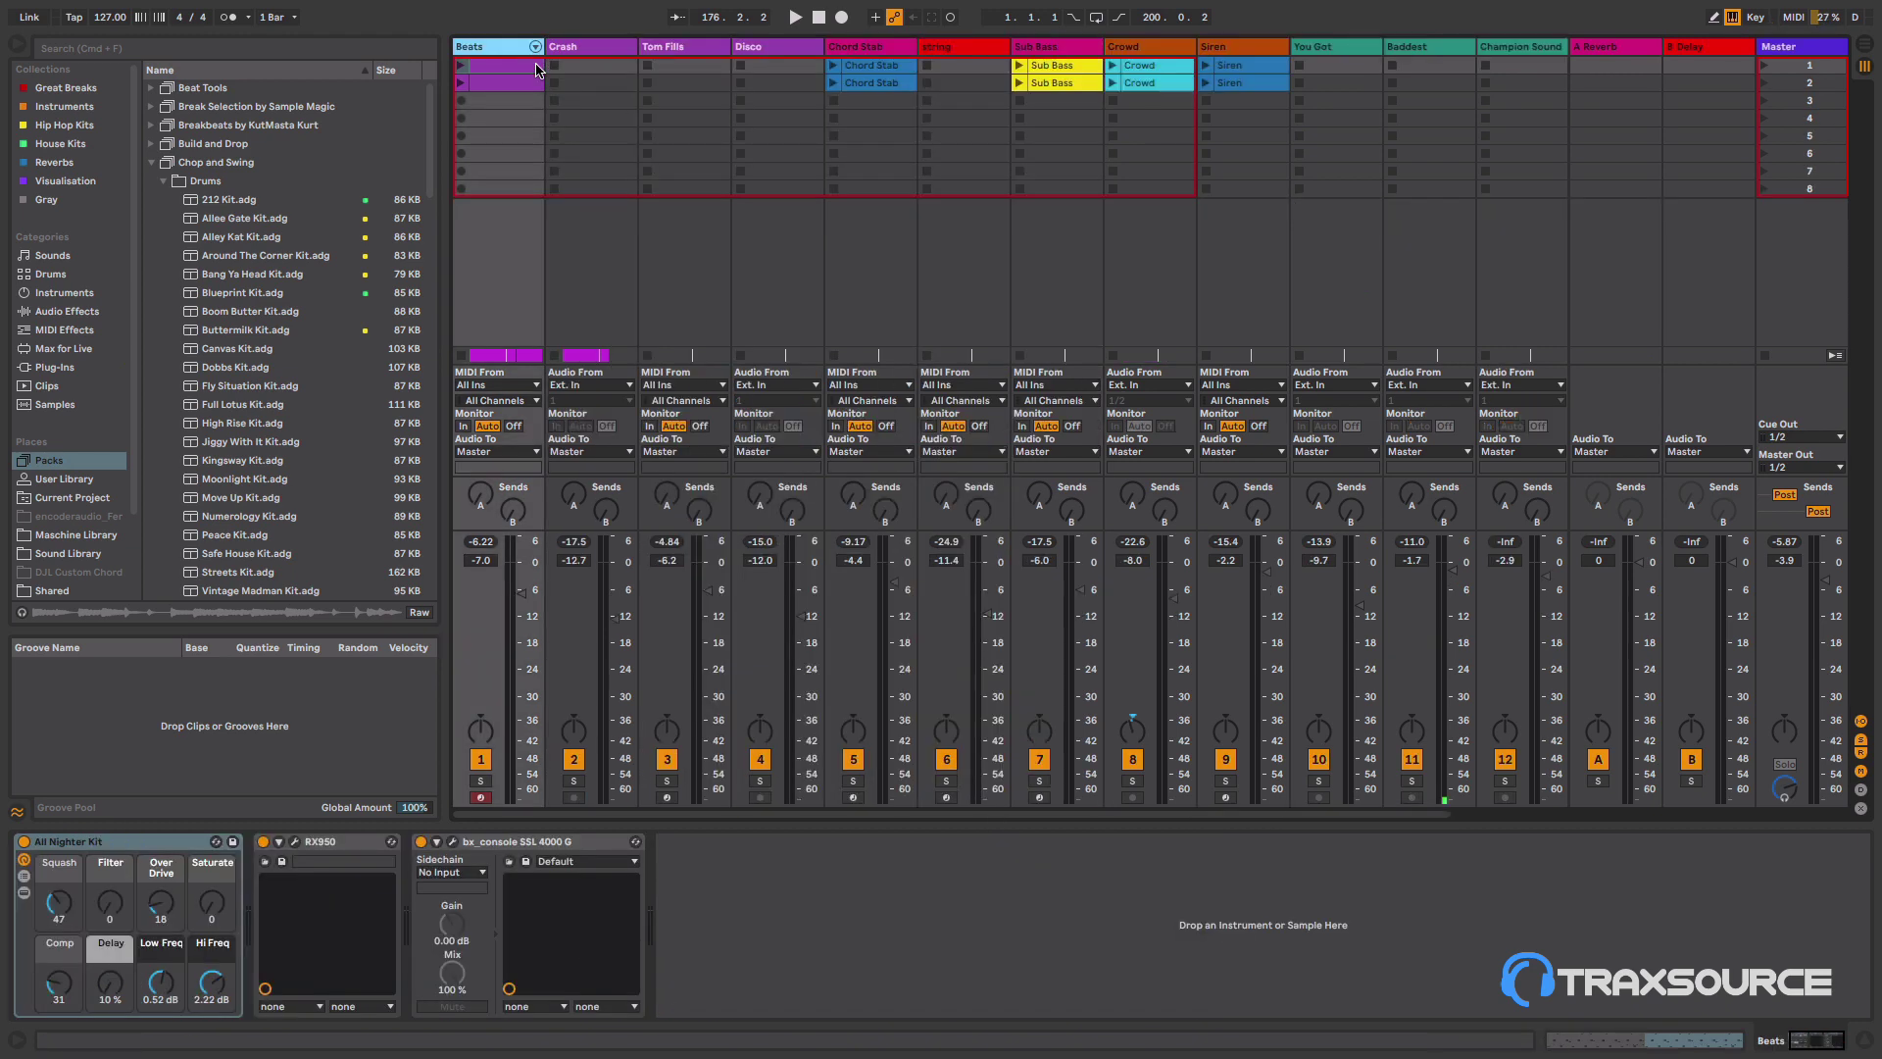
key(Tab)
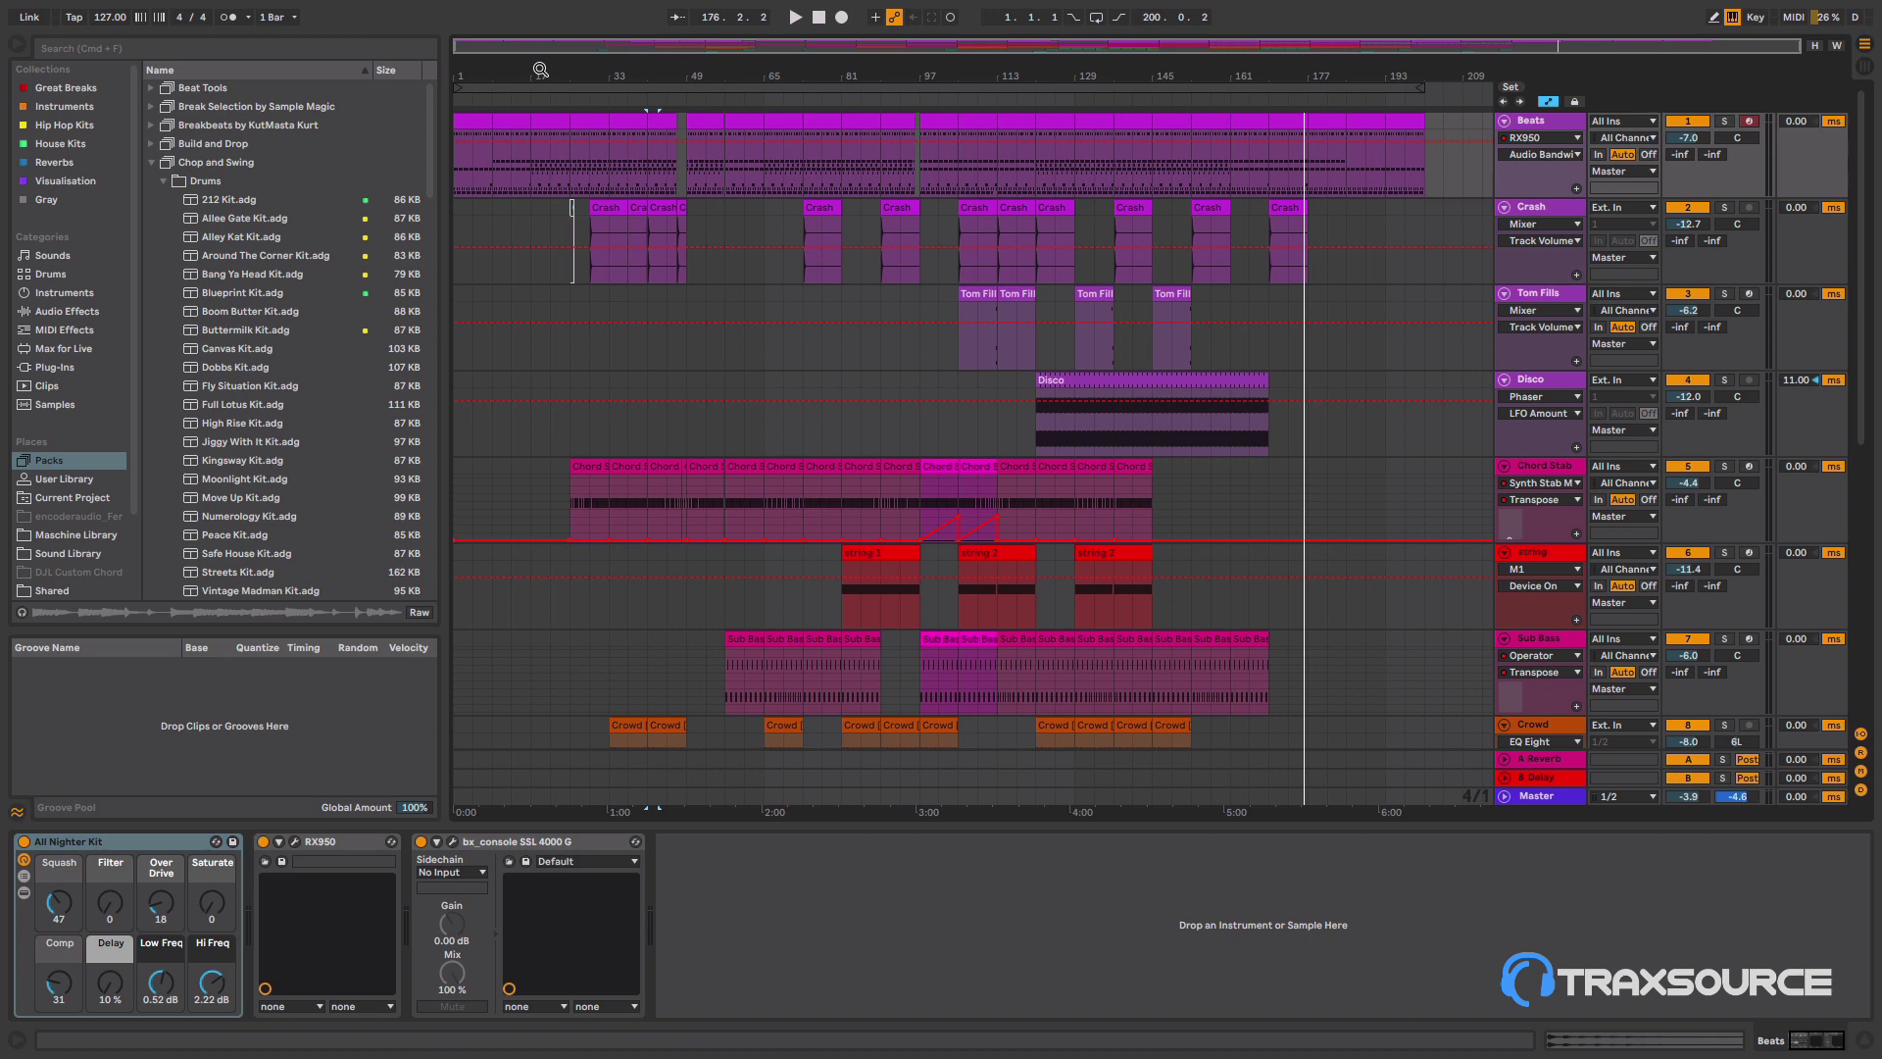
- Select the Crash clip at bar 73, solo the Crash track, and play the clip
click(1539, 214)
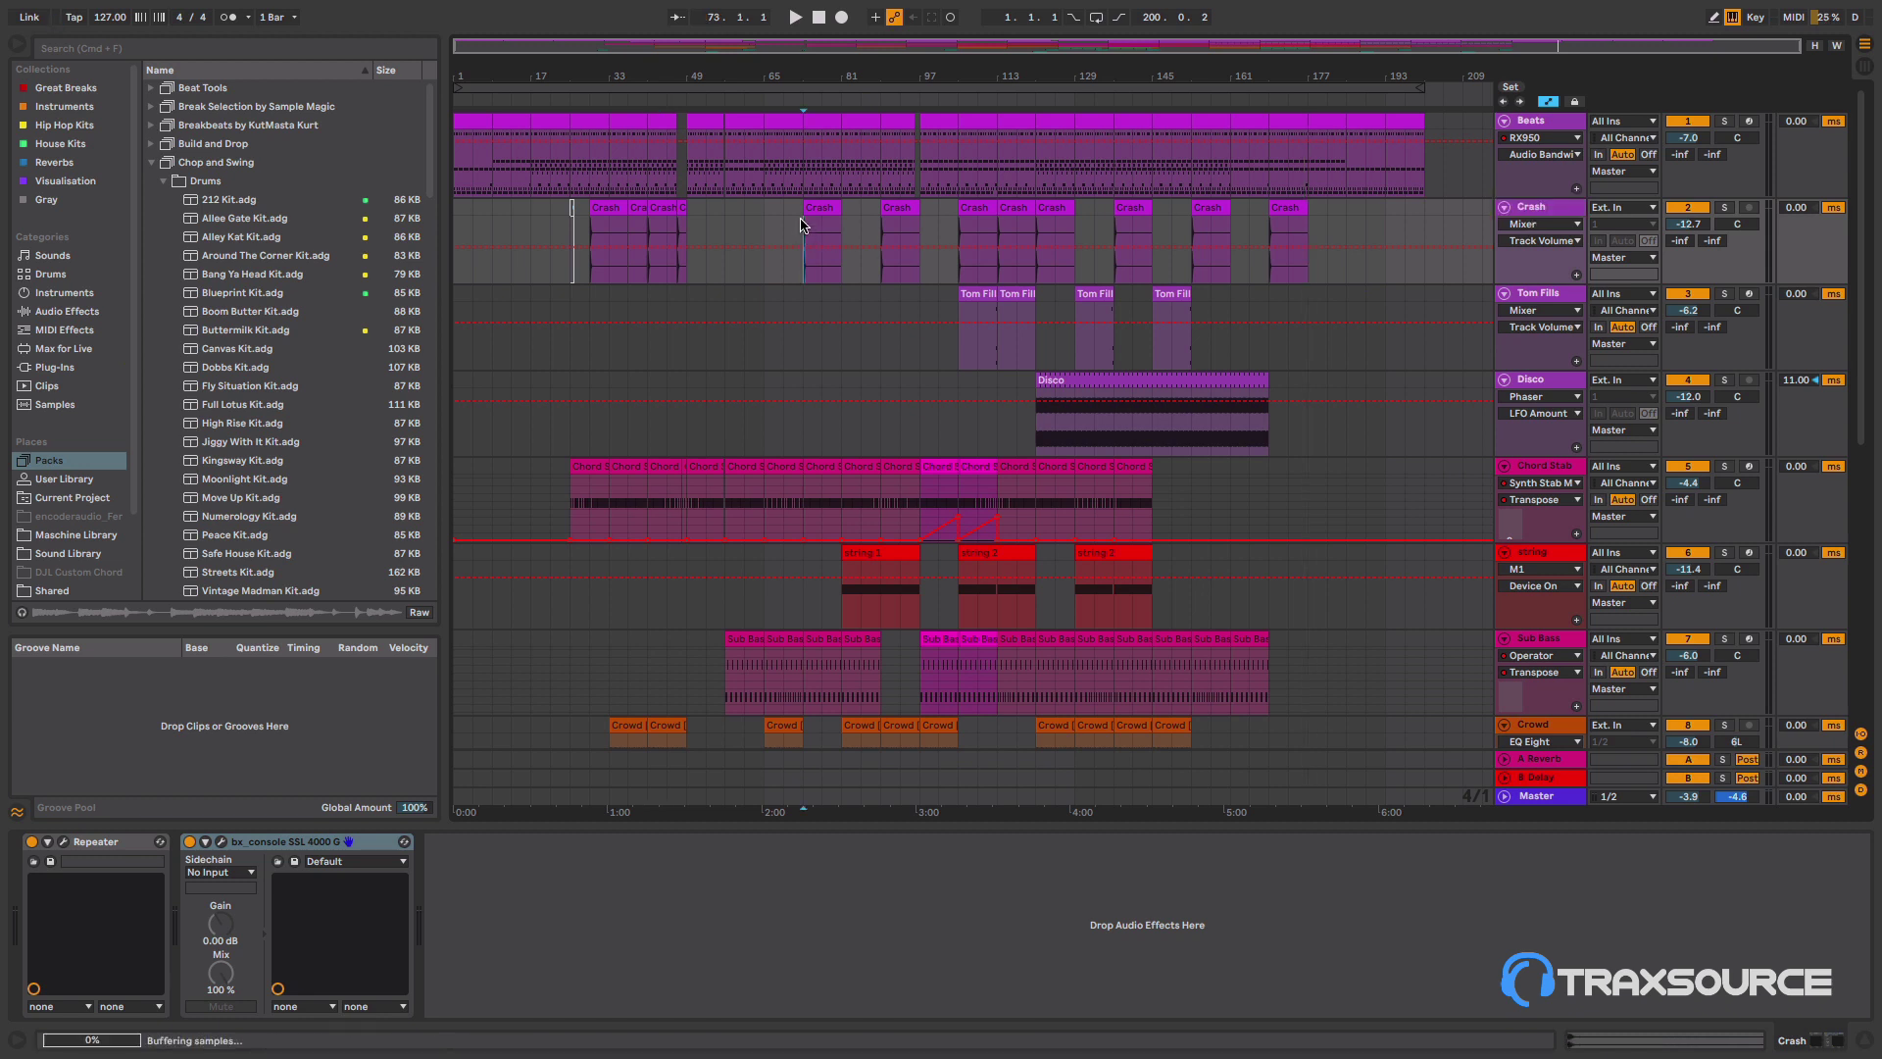
drag(804, 230, 845, 221)
click(1724, 208)
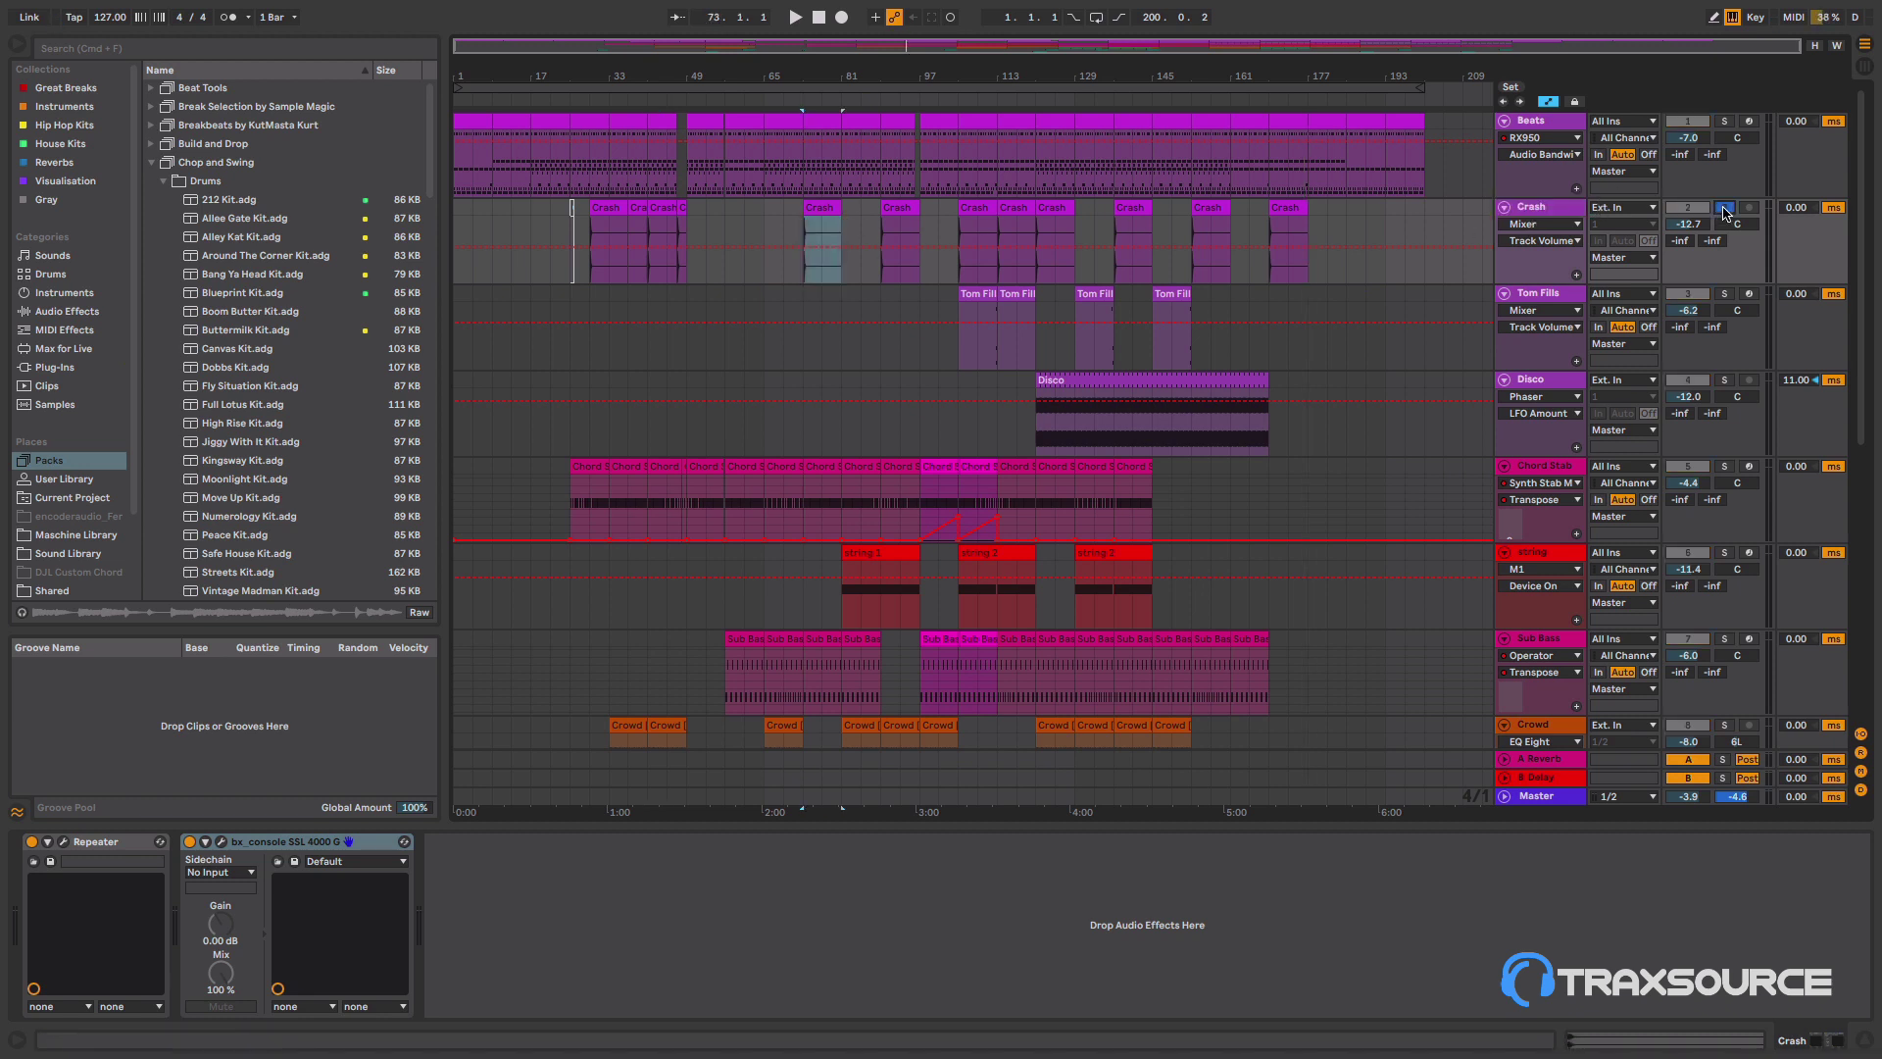
key(space)
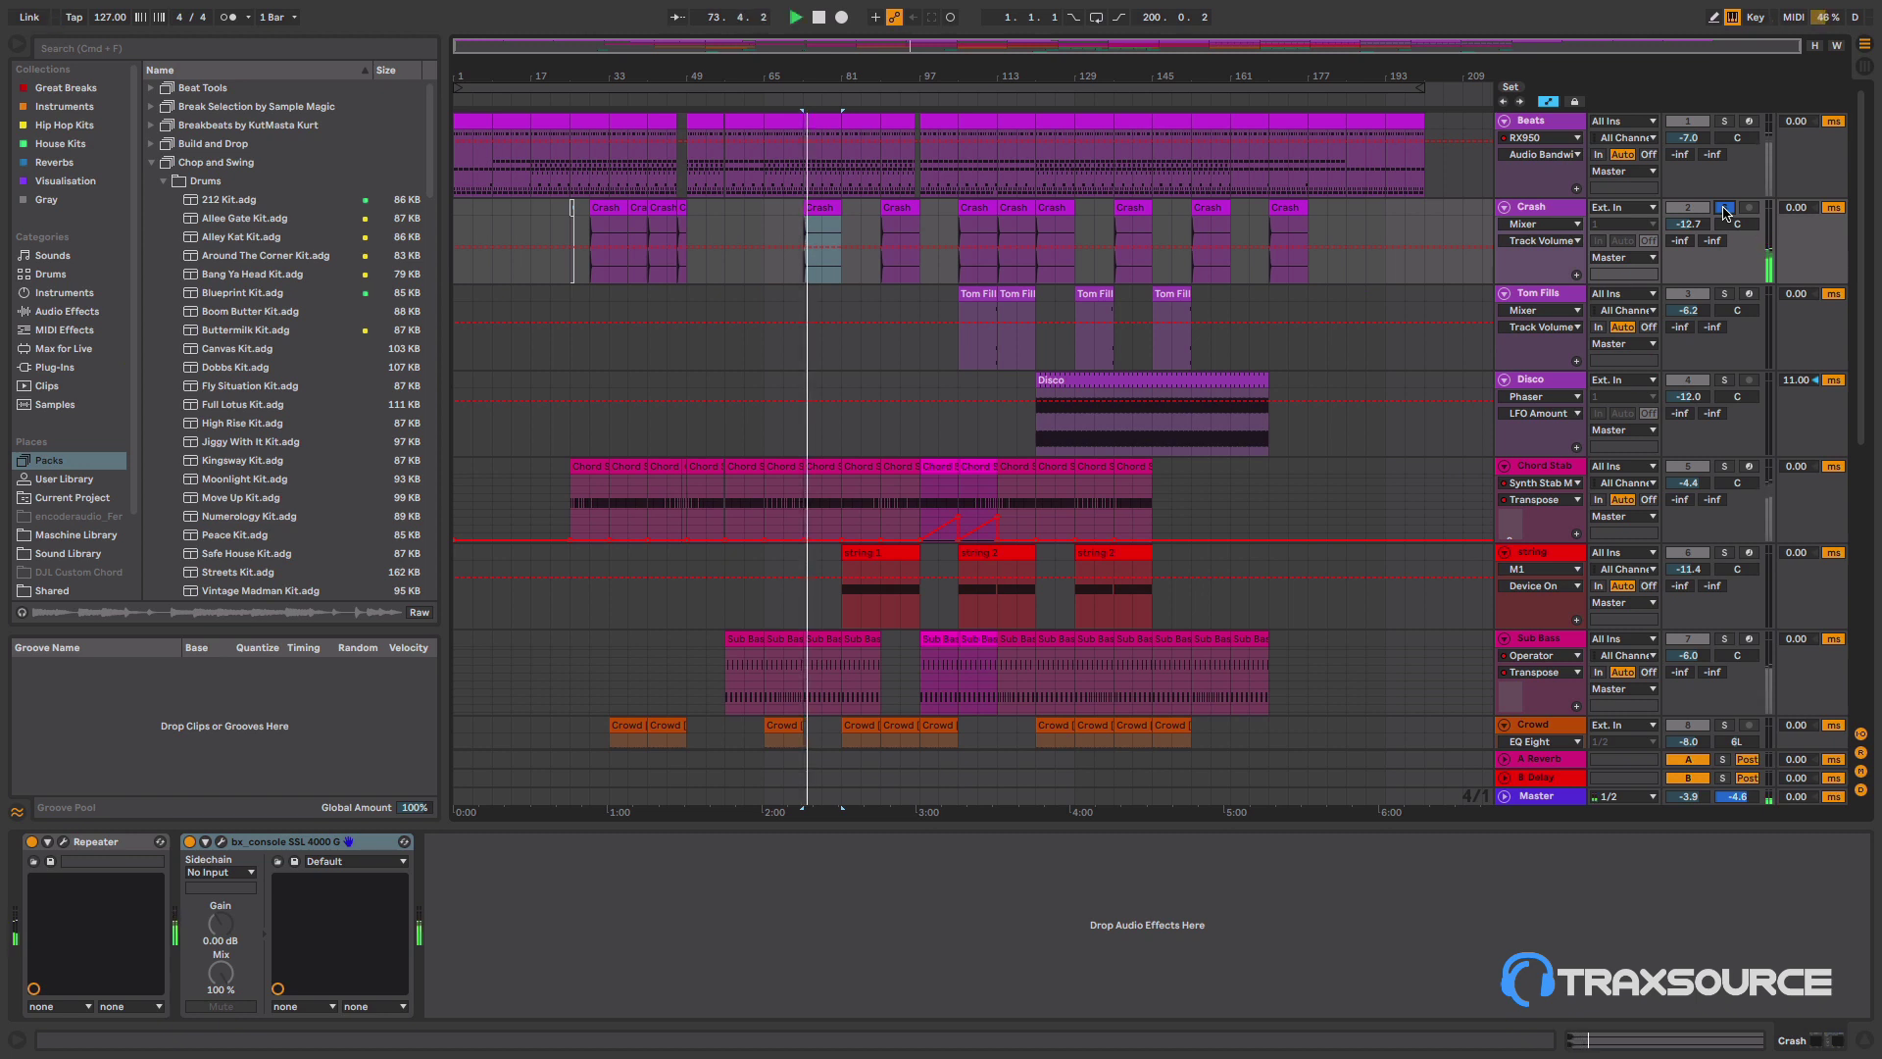
- Compare the soloed Crash clip with the Repeater delay bypassed and re-enabled during playback
click(31, 841)
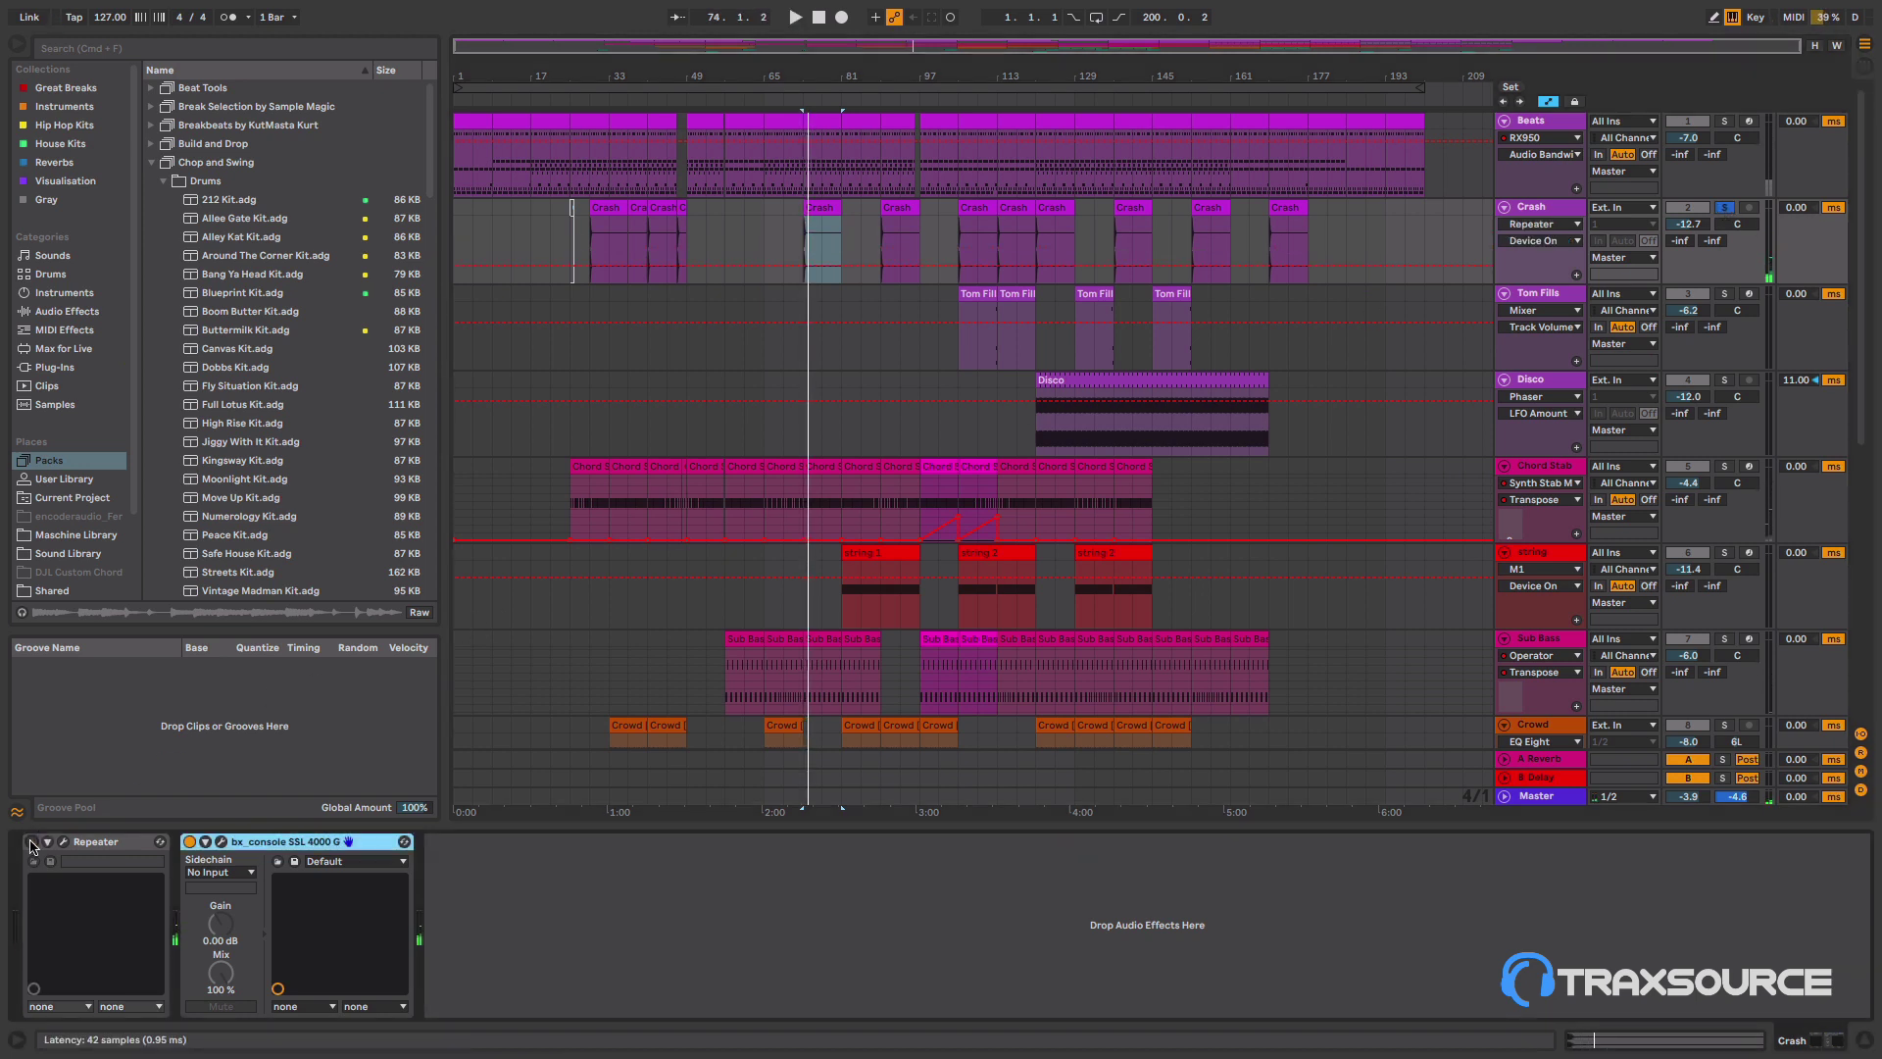
key(space)
key(space)
click(31, 841)
- Open the Repeater plug-in on the Crash track, examine its digital delay settings, and close its window
click(63, 841)
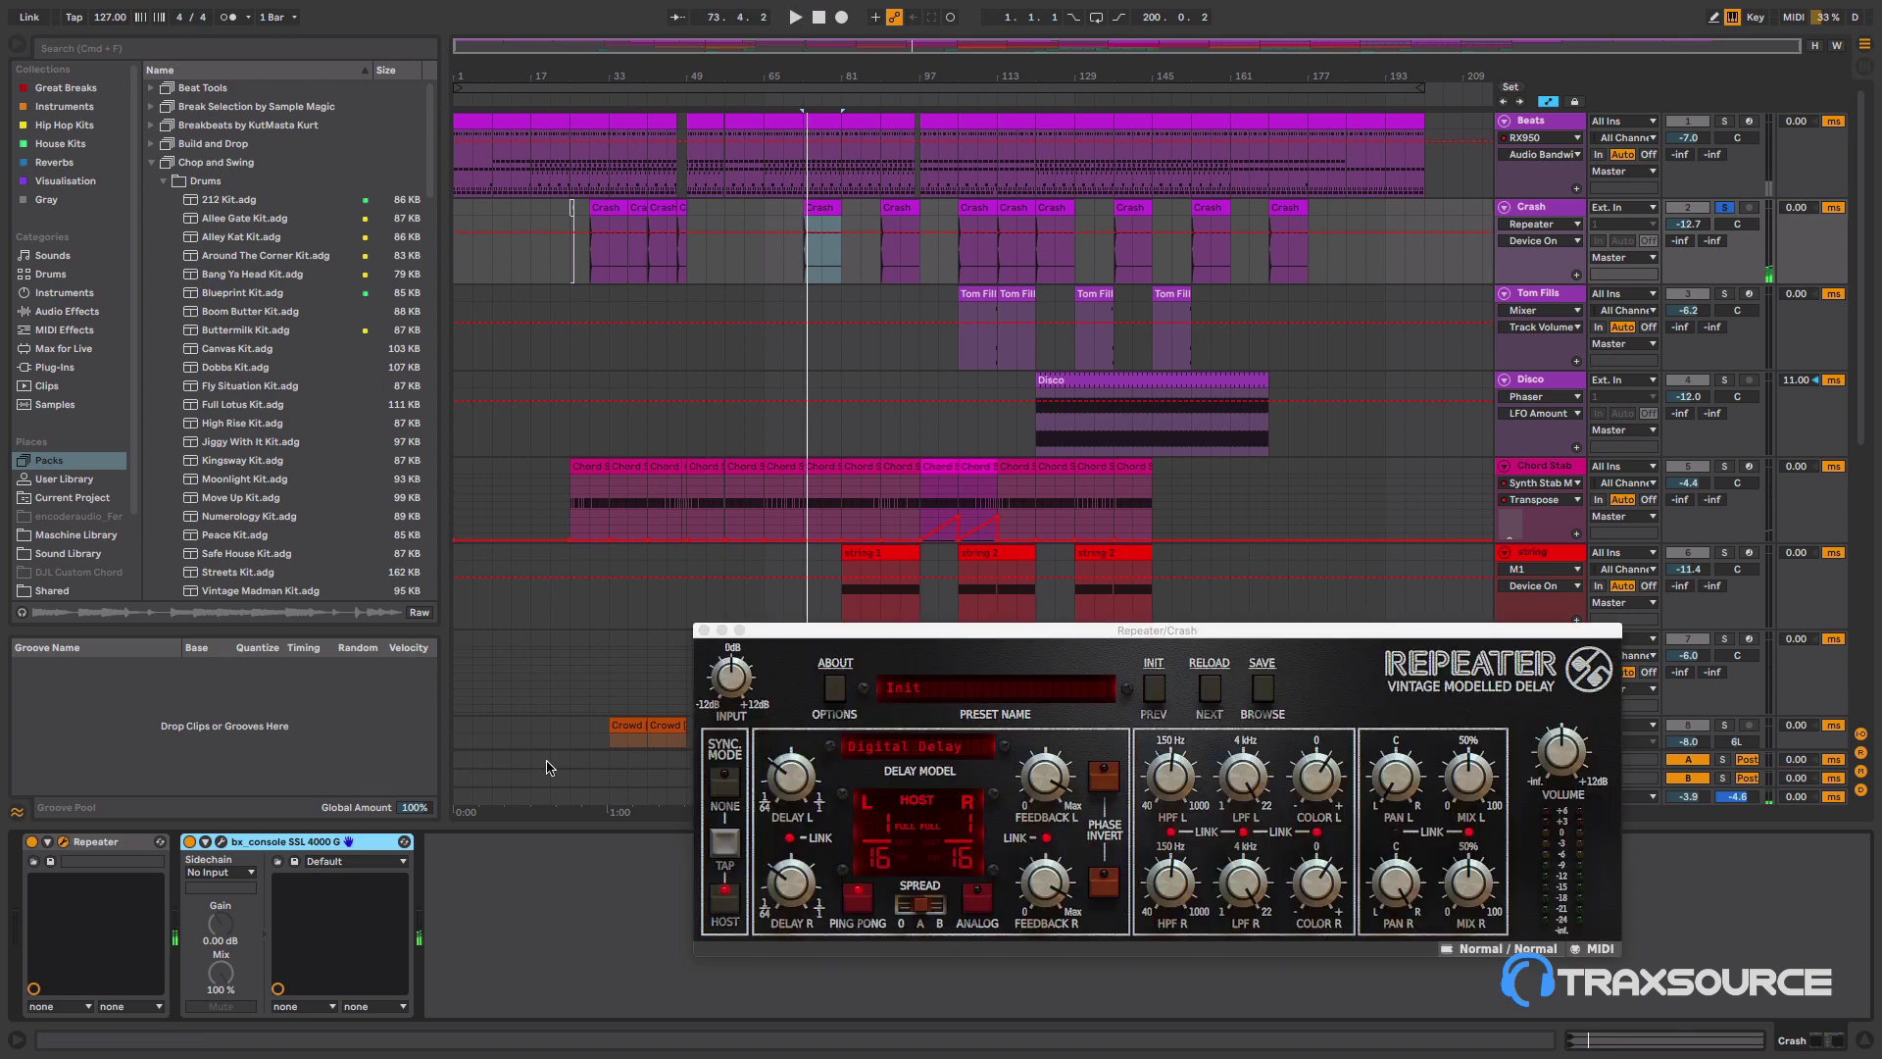
drag(1157, 627, 956, 269)
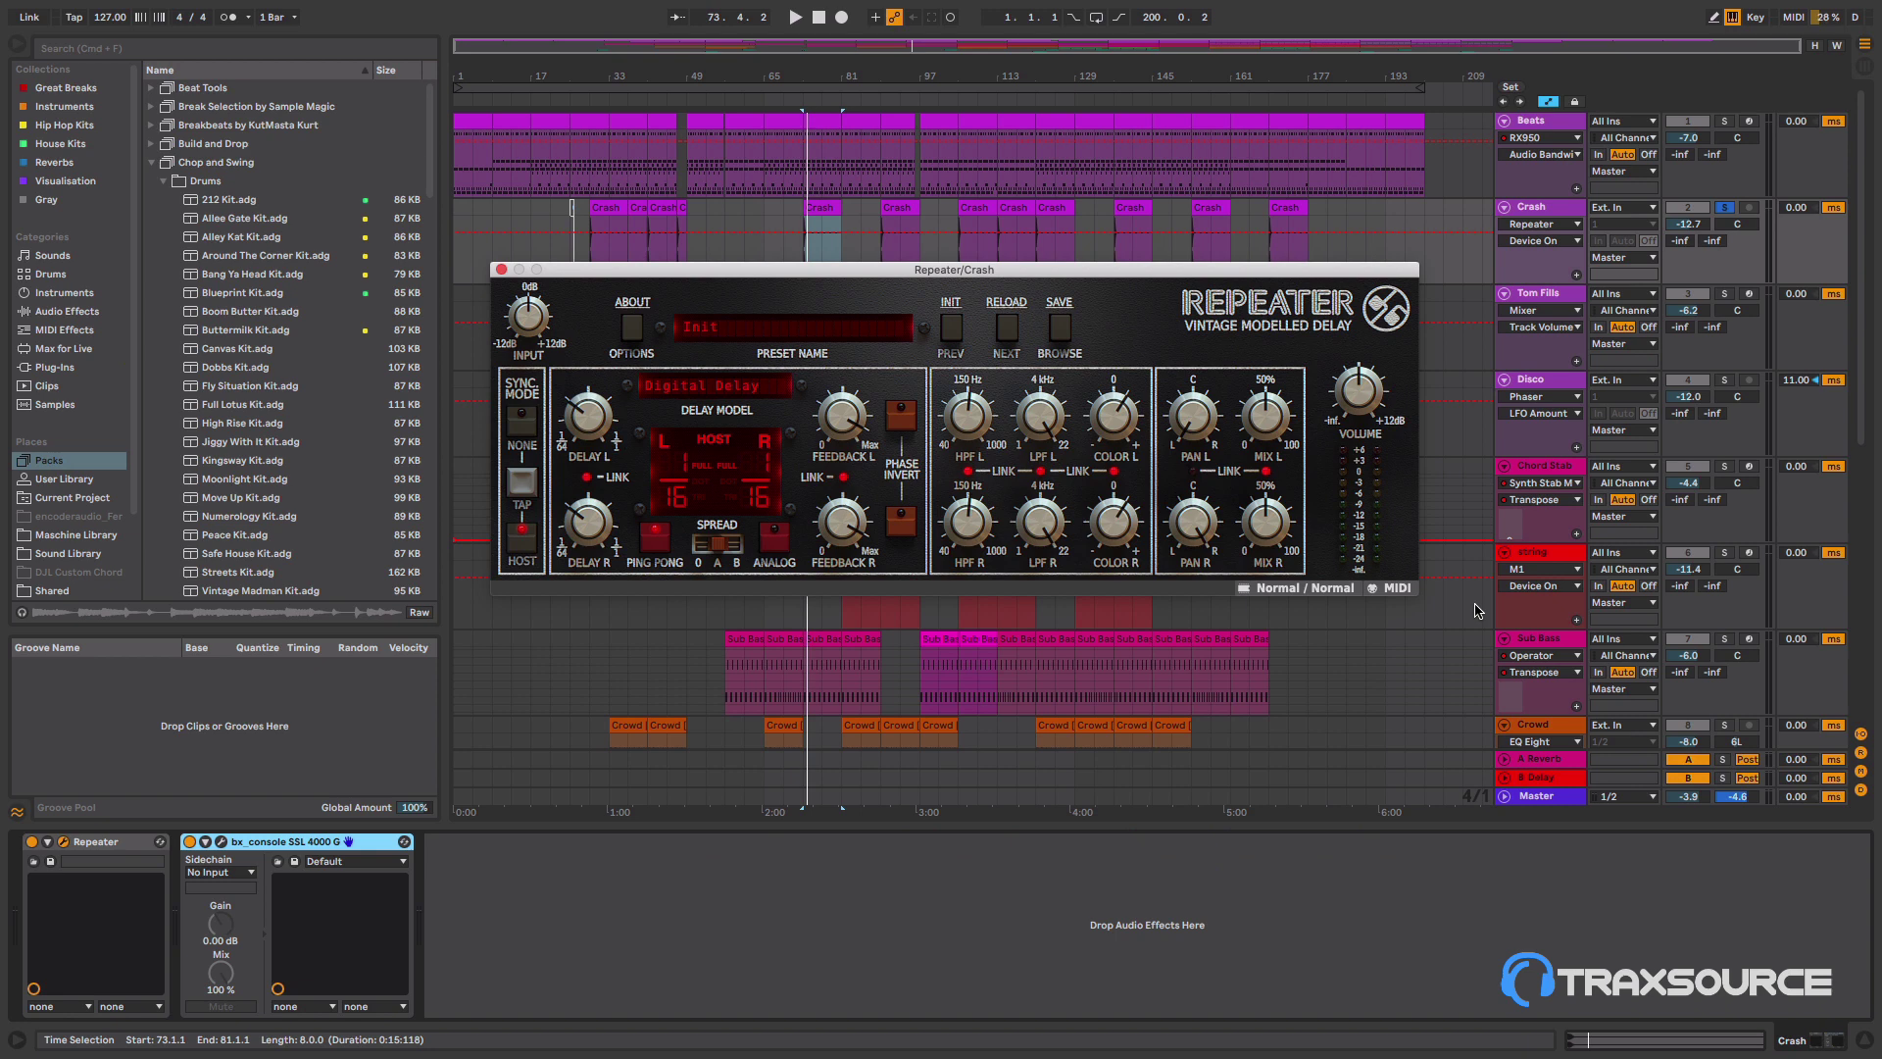
click(501, 270)
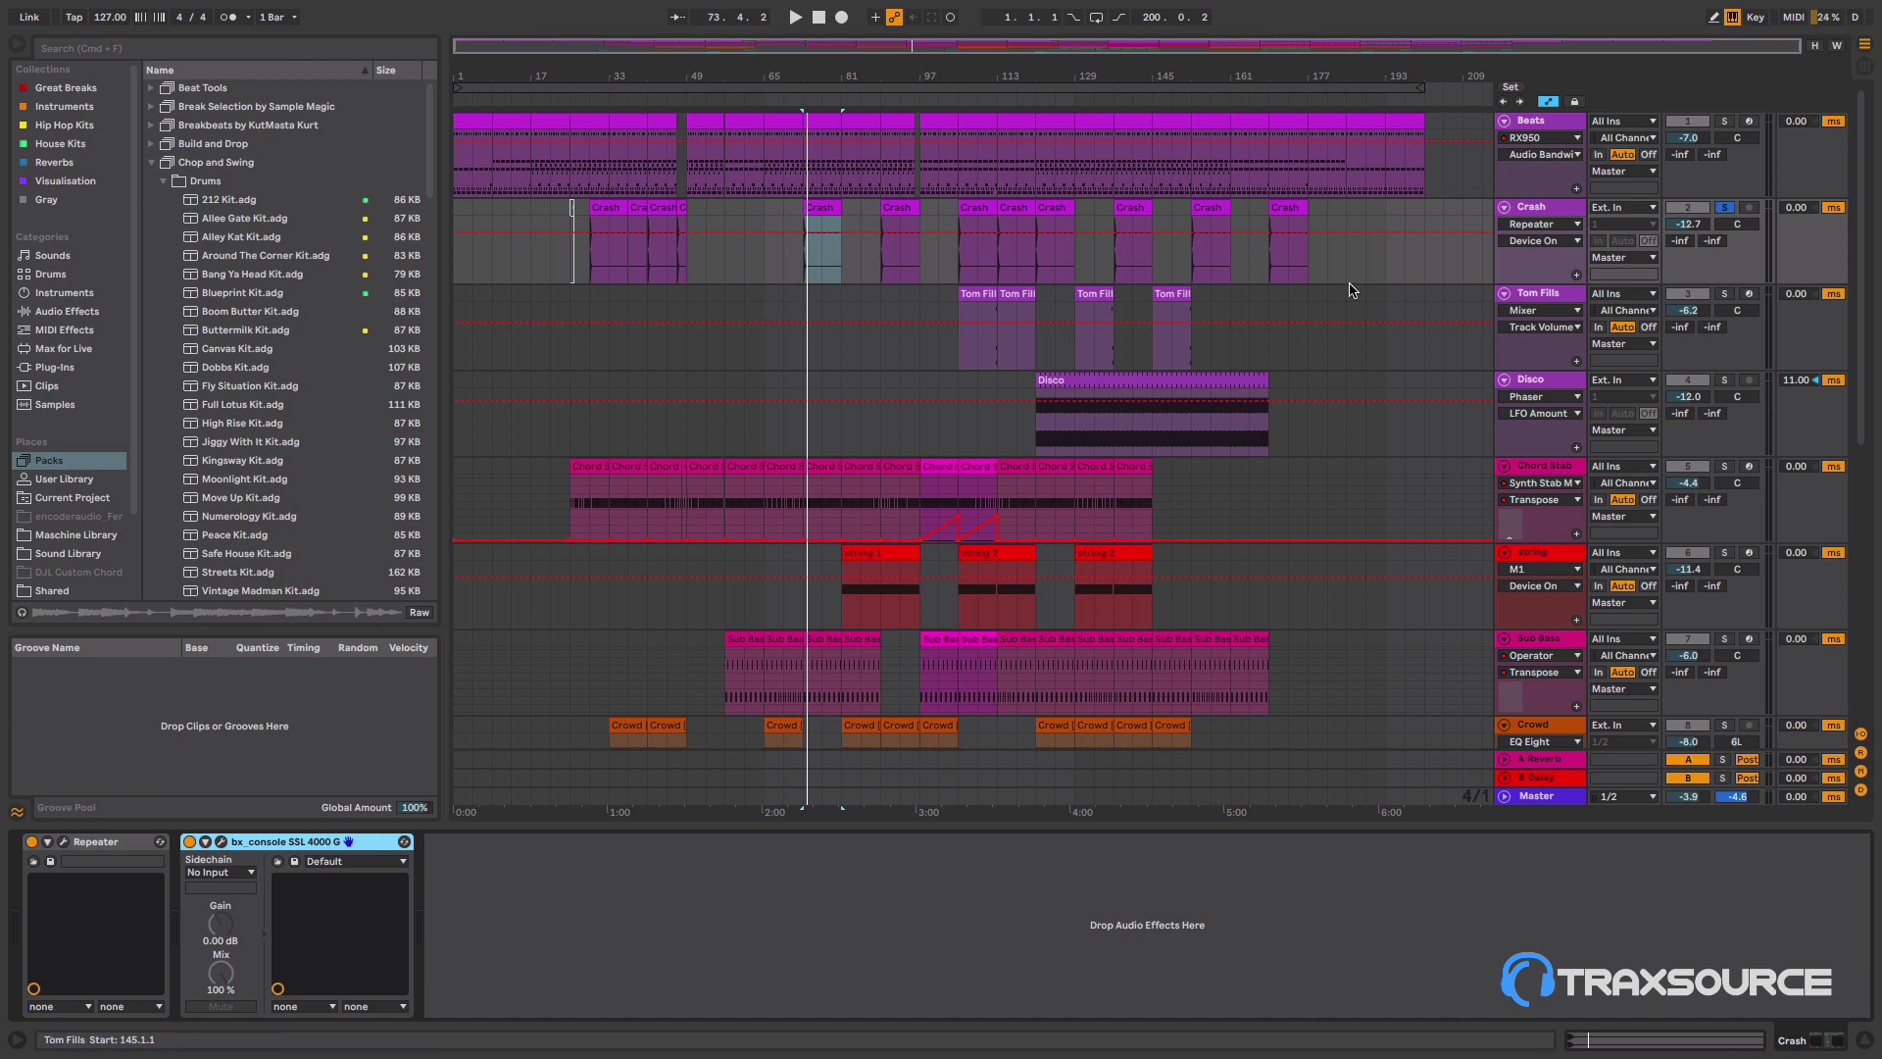
- Examine the device chains of the Tom Fills and Disco tracks, including Disco's EQ Eight low cut and Phaser
click(1549, 296)
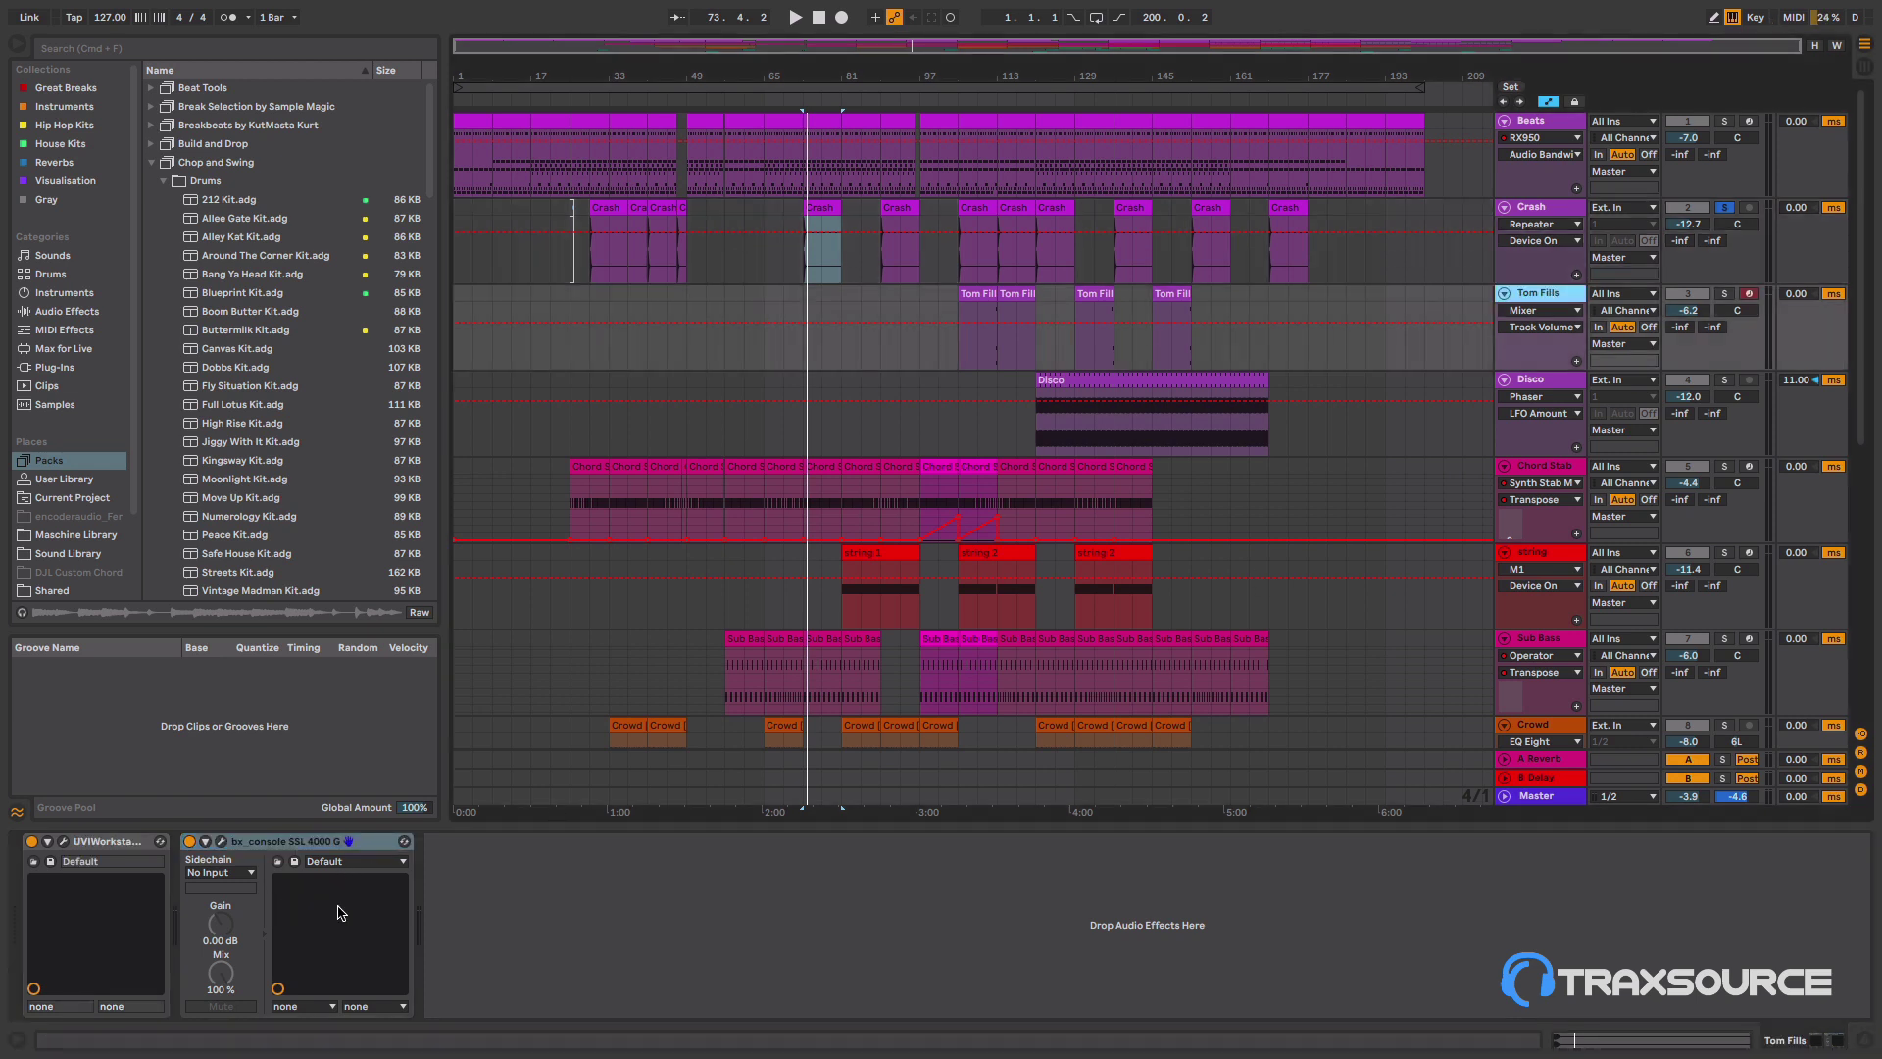
click(1566, 390)
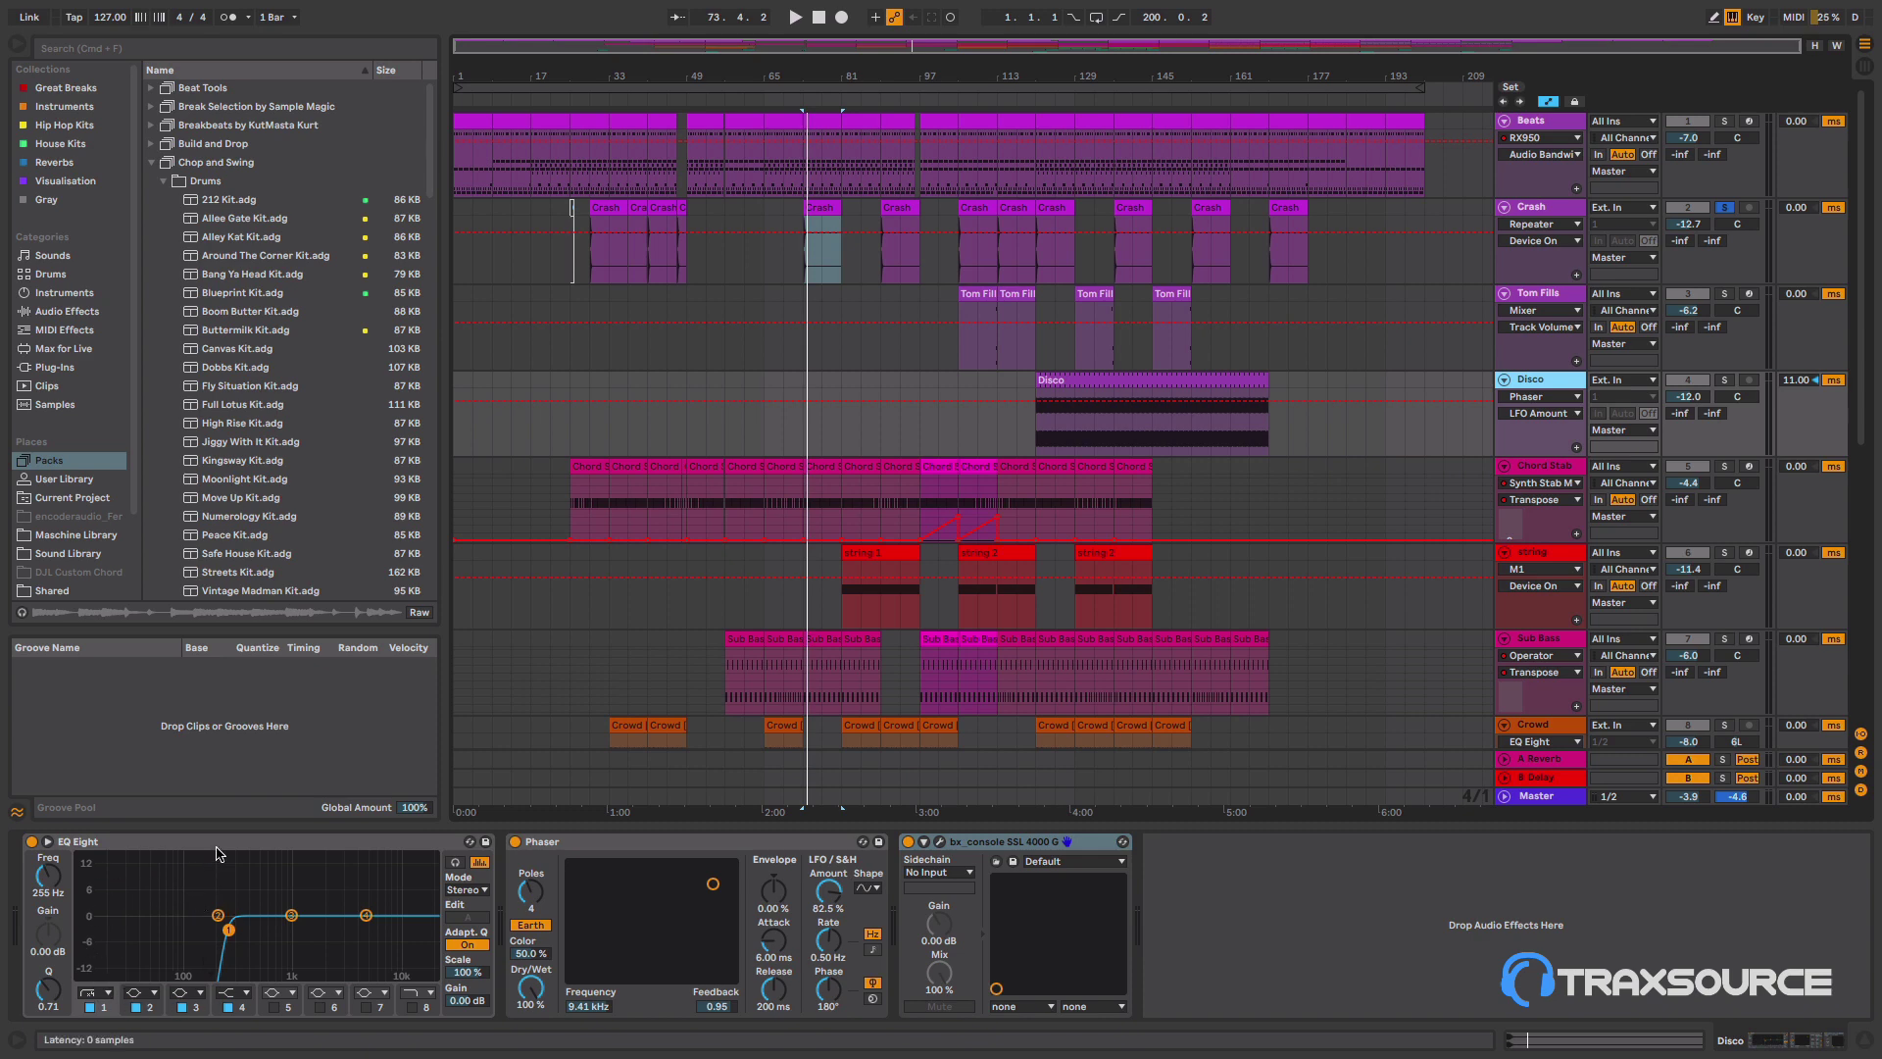
click(733, 845)
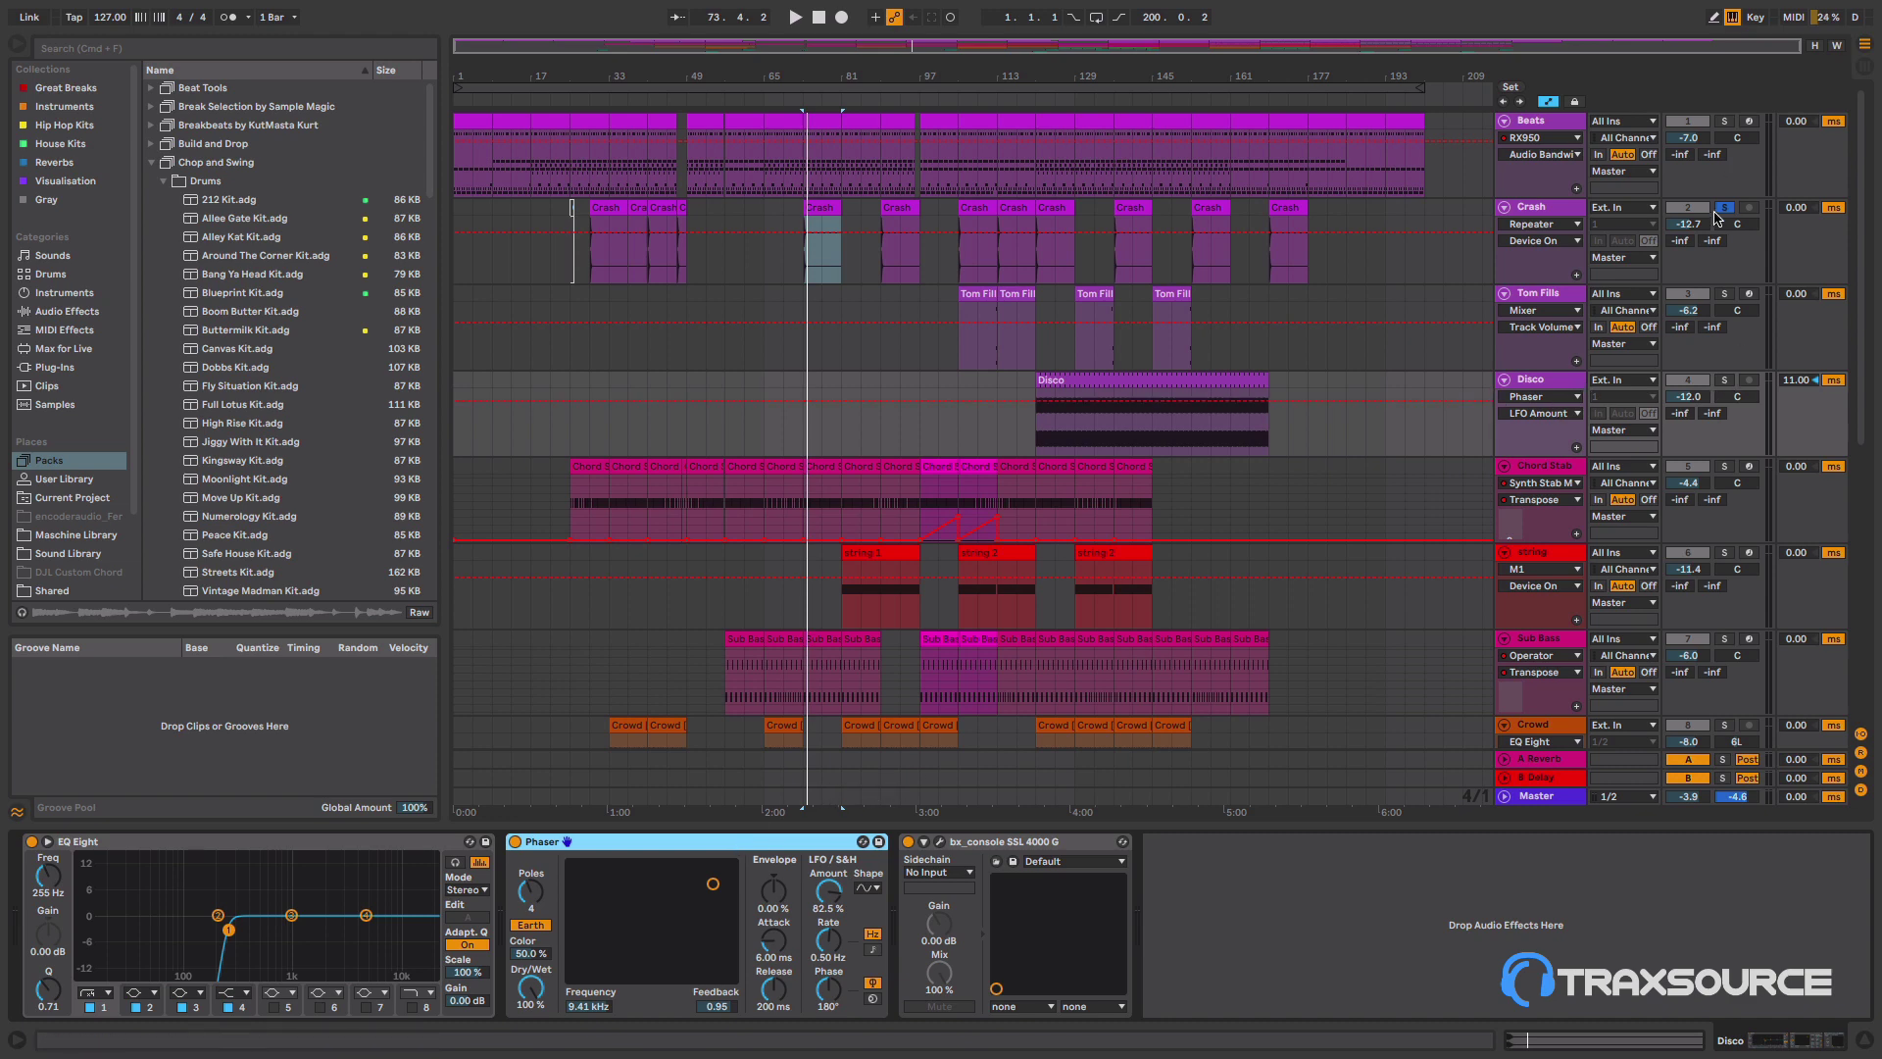
- Move the solo from Crash to Disco, play from the start of its clip, and compare the sound with the Phaser bypassed and re-enabled
click(1725, 382)
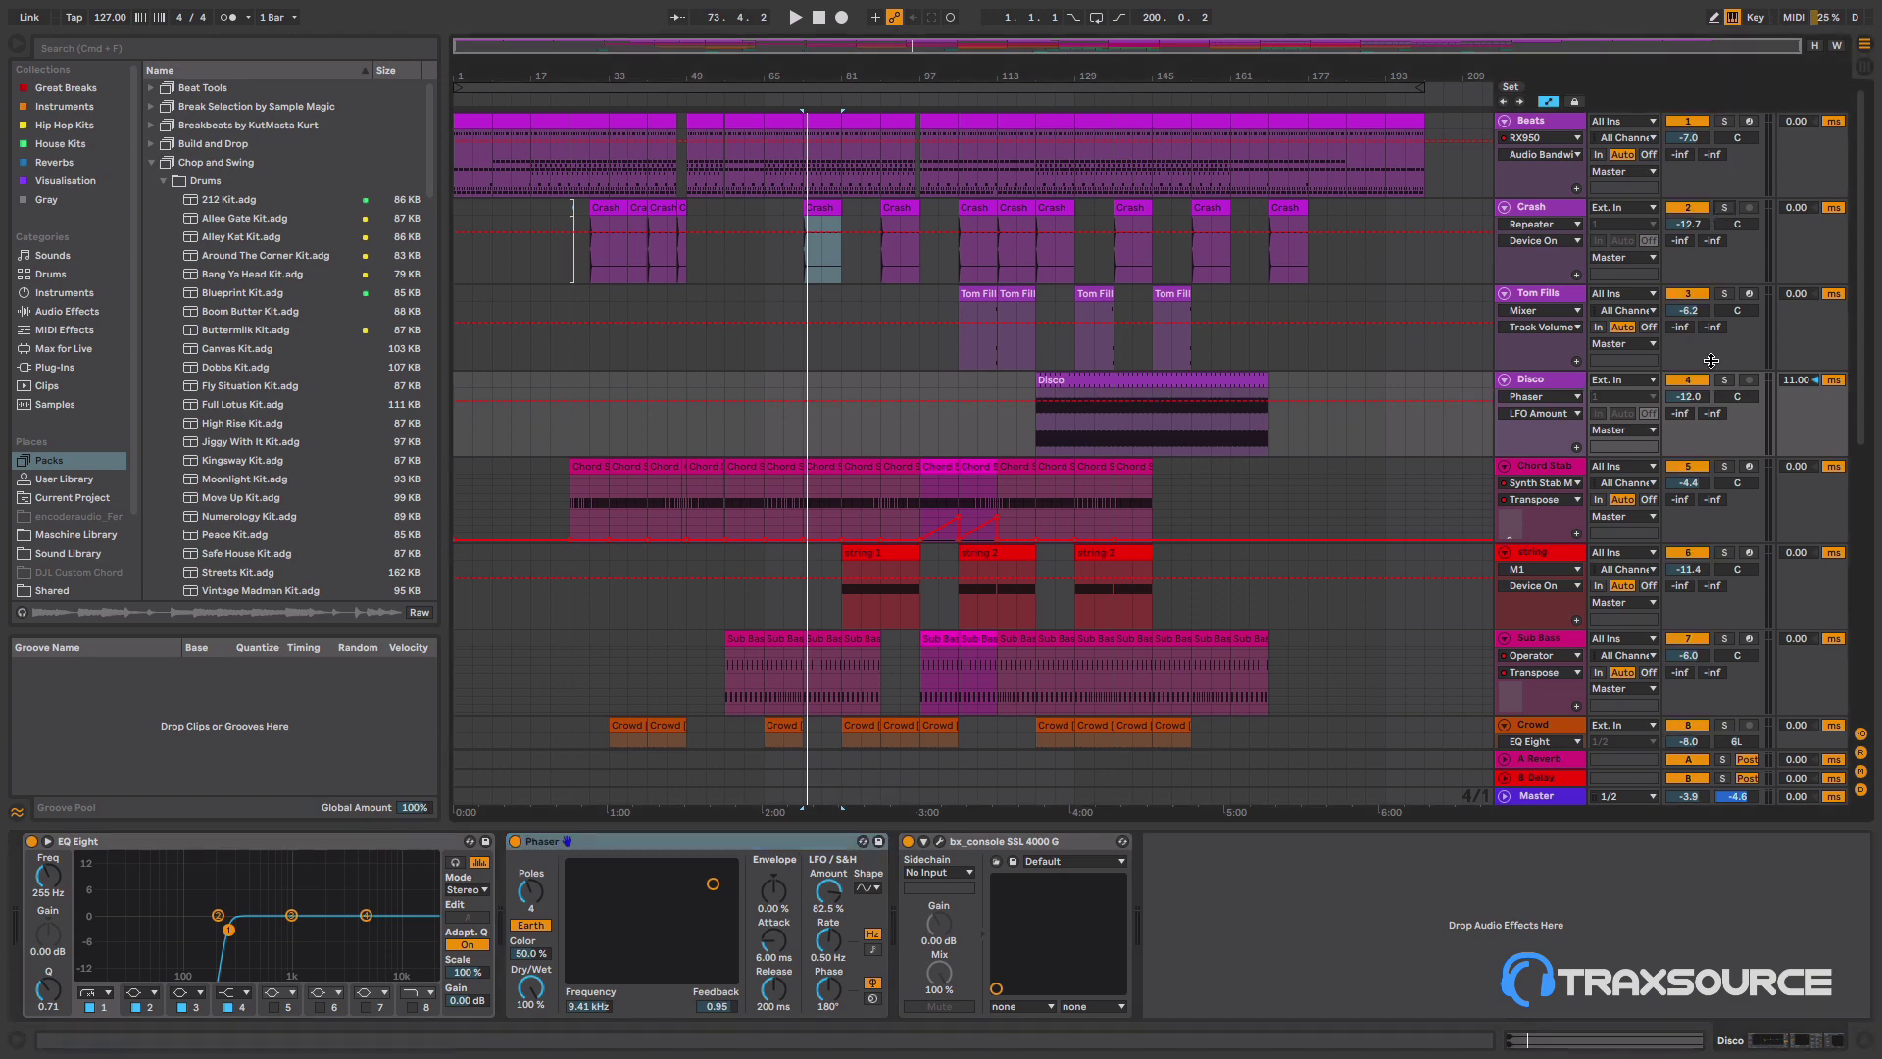
click(1035, 95)
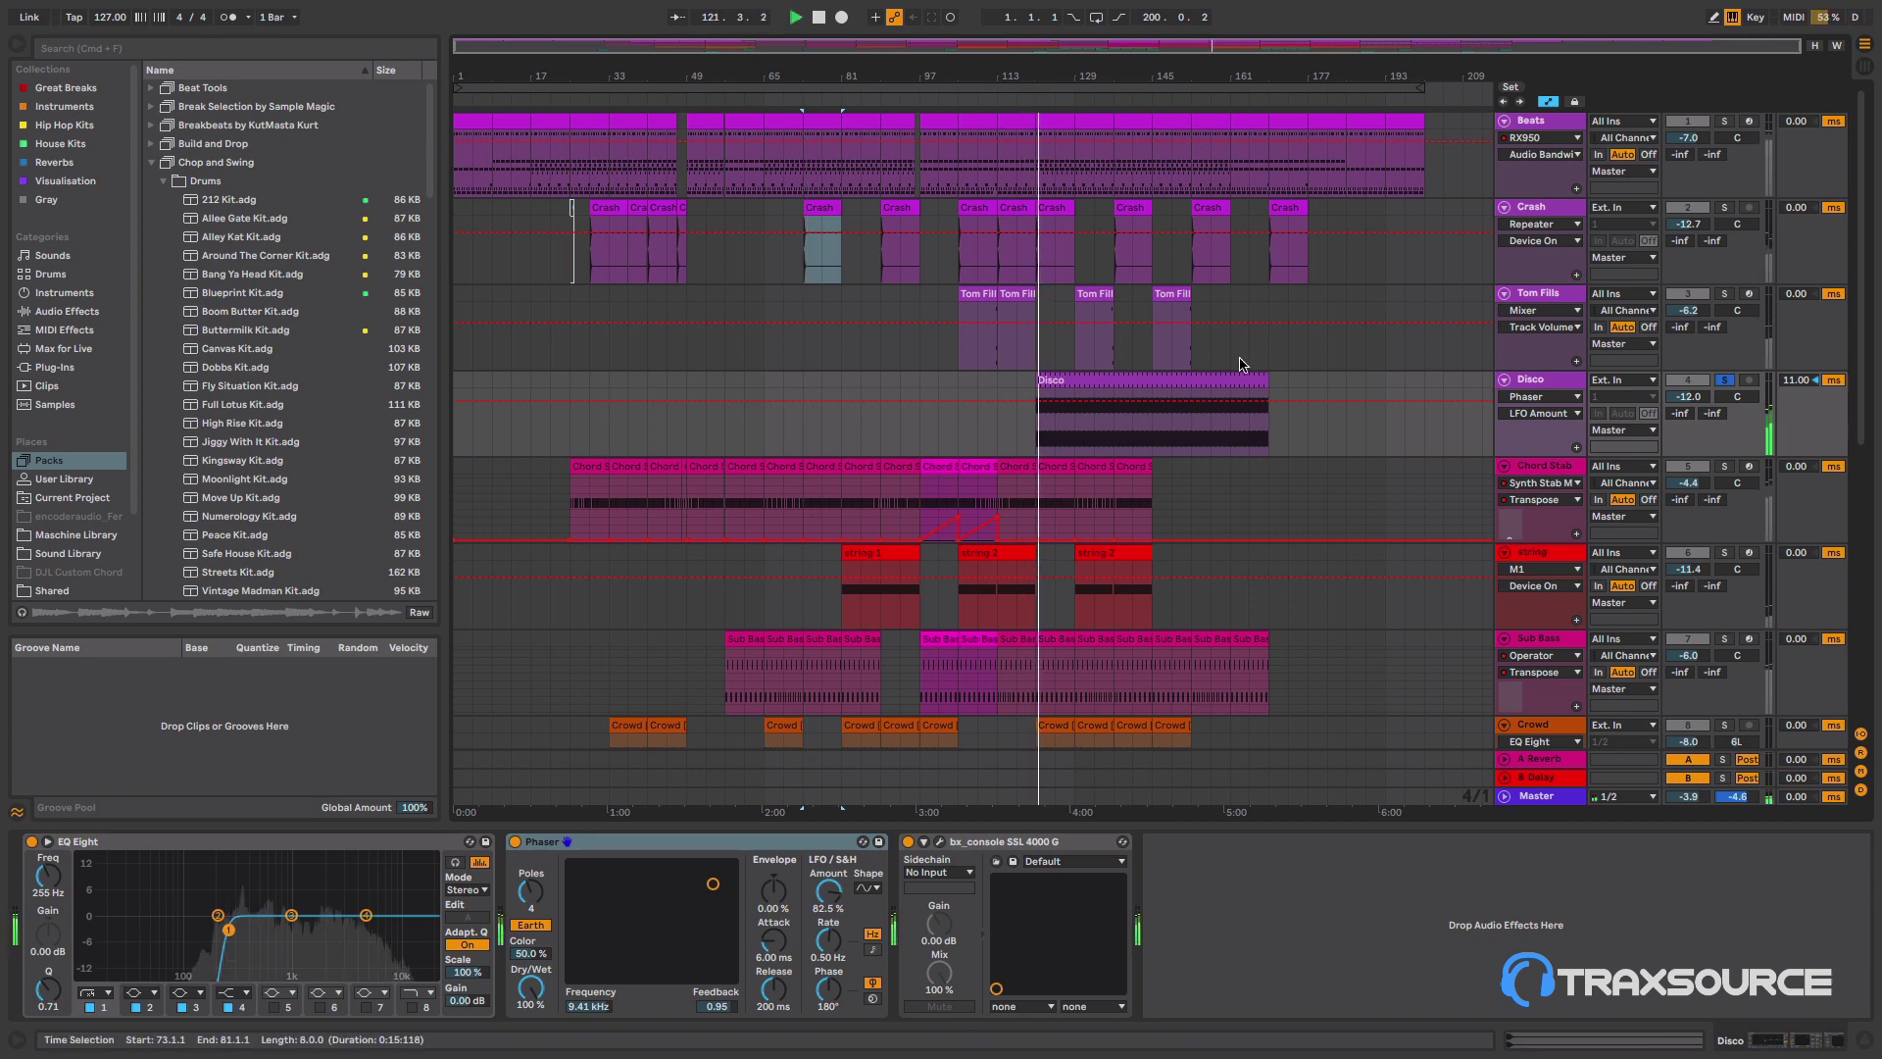
click(515, 842)
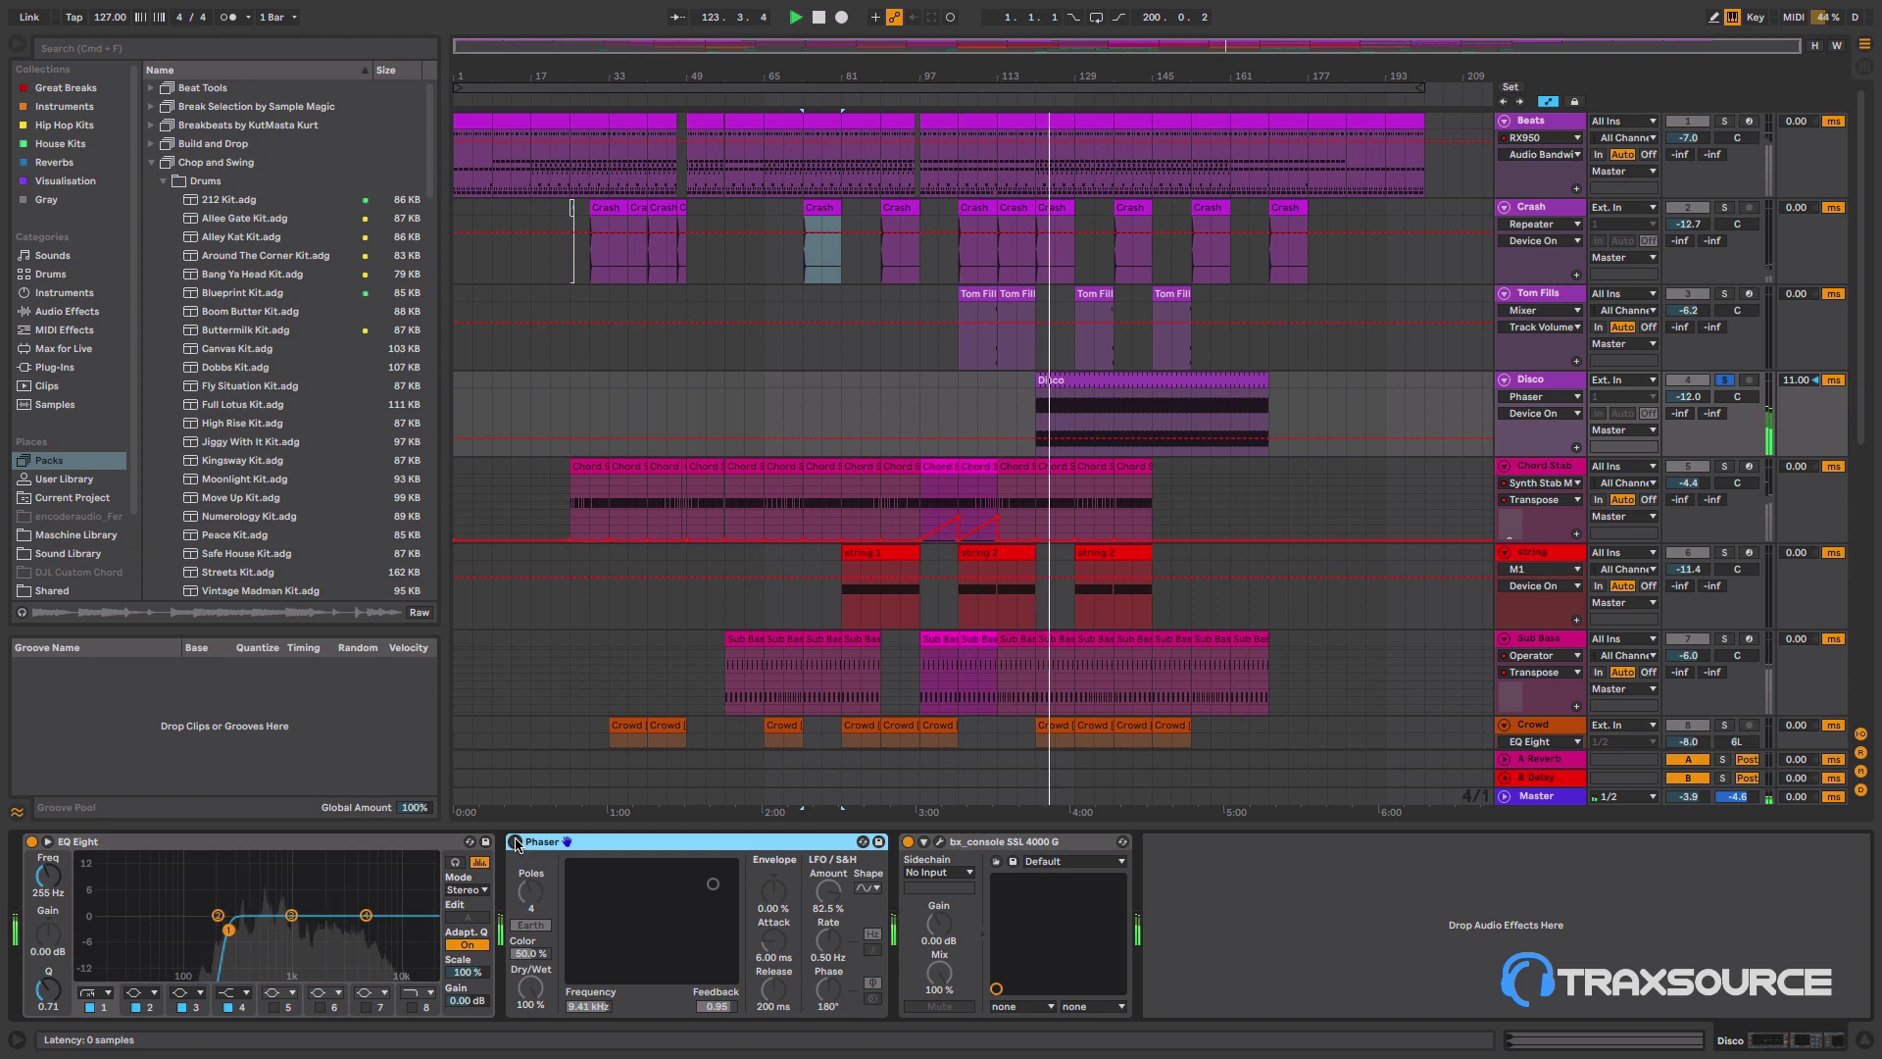
click(515, 842)
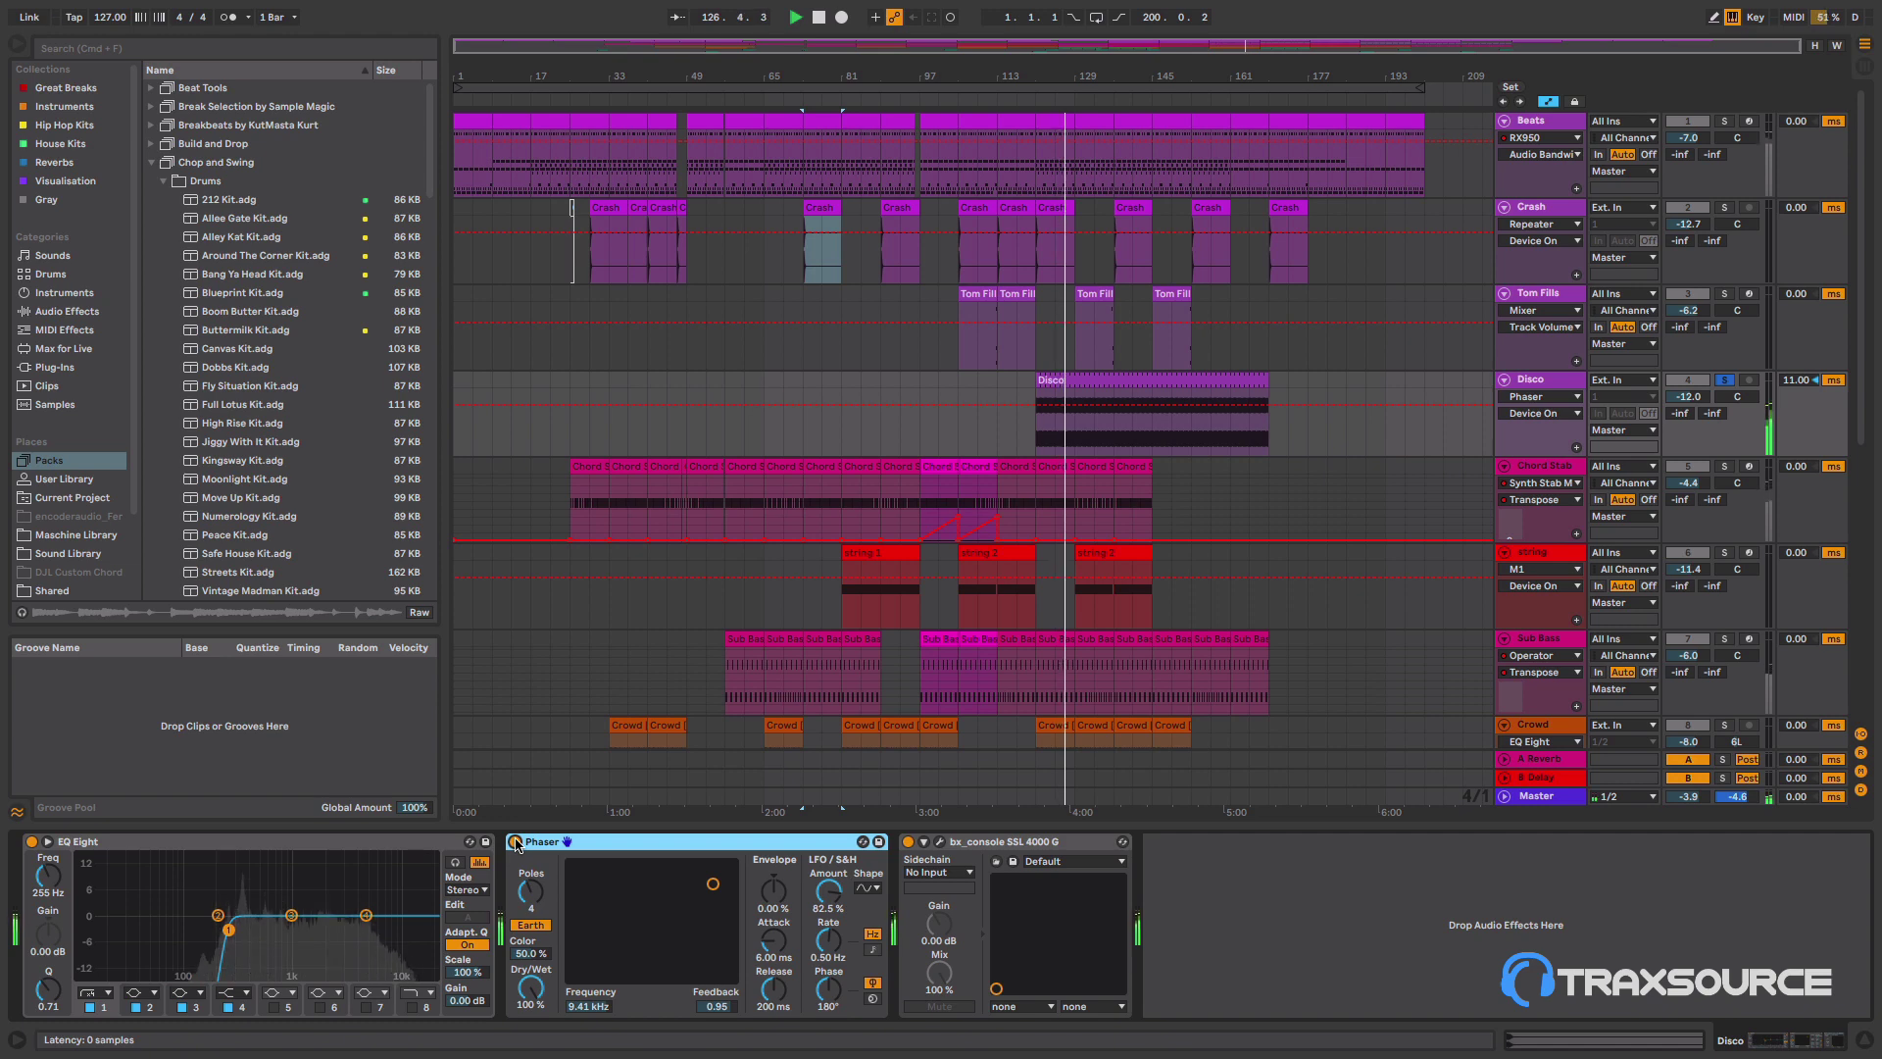
key(space)
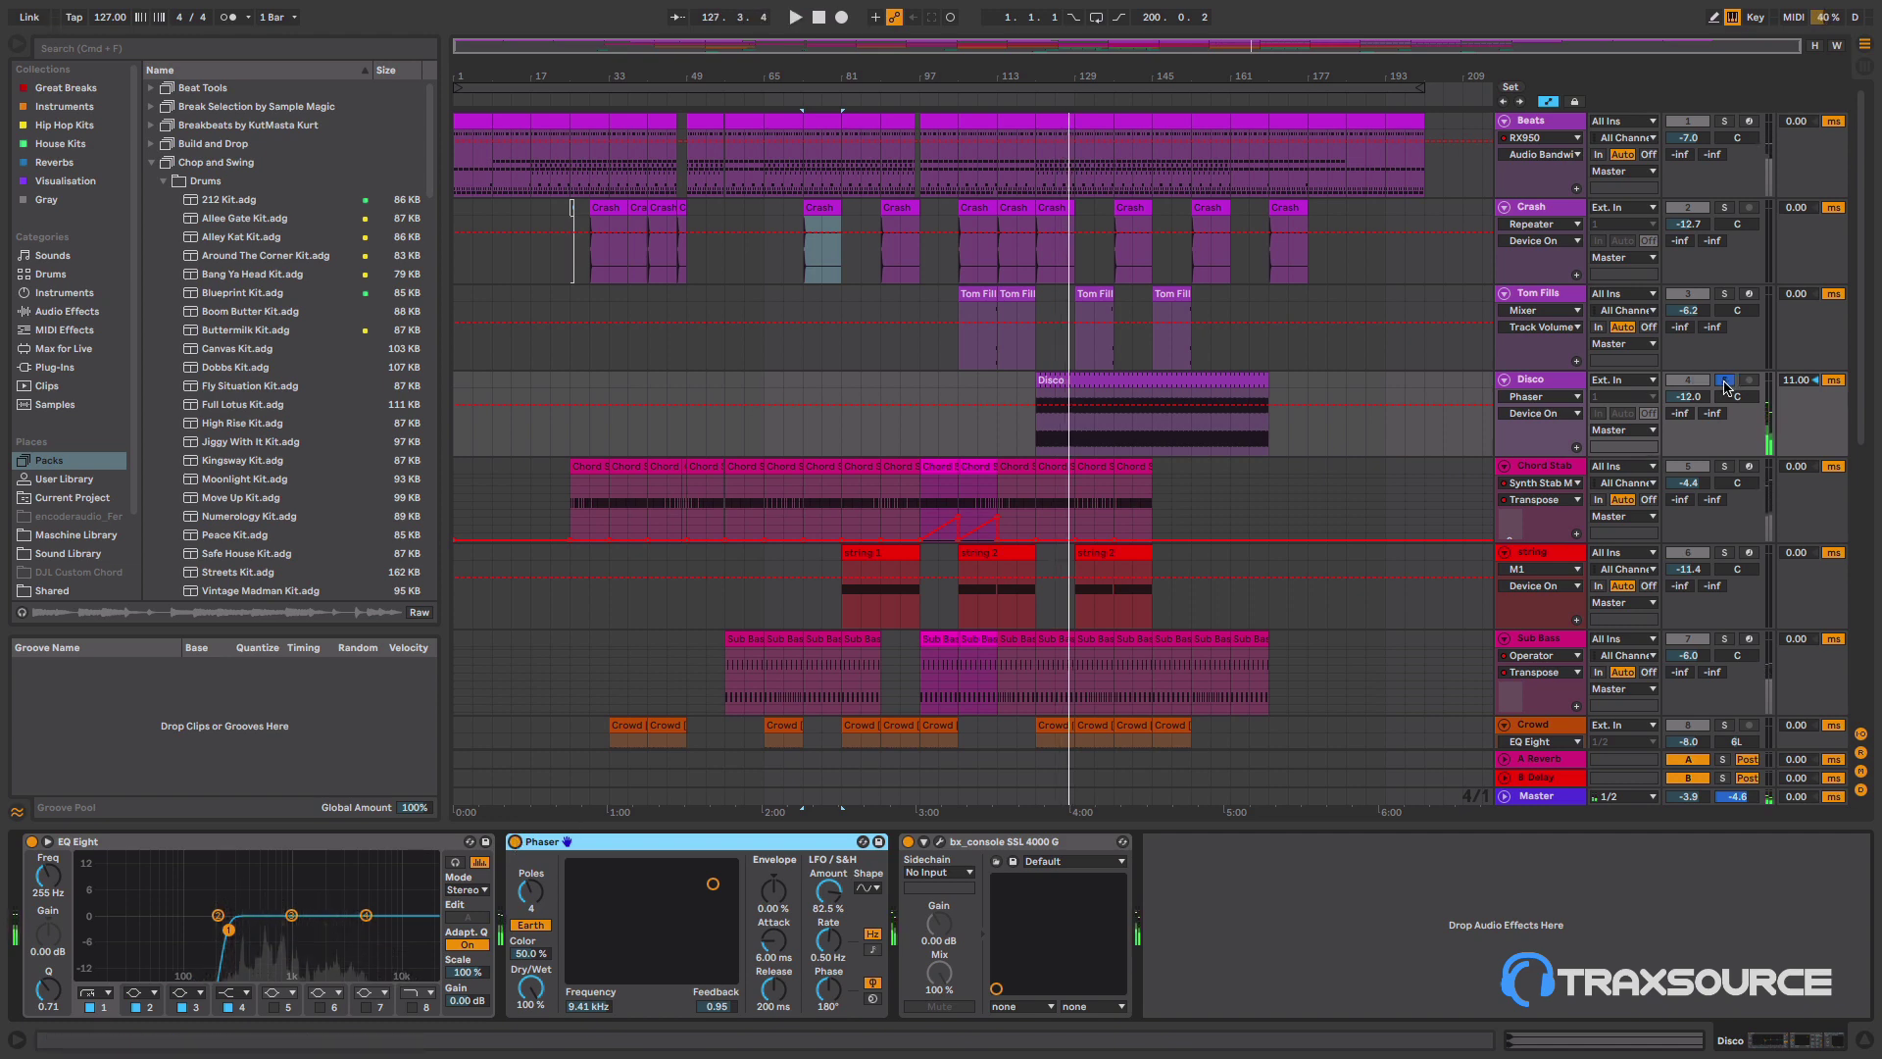
- Move the solo to Chord Stab, open its TAL-DAC plug-in, examine the EMU II preset, and close the window
click(1724, 379)
click(1724, 468)
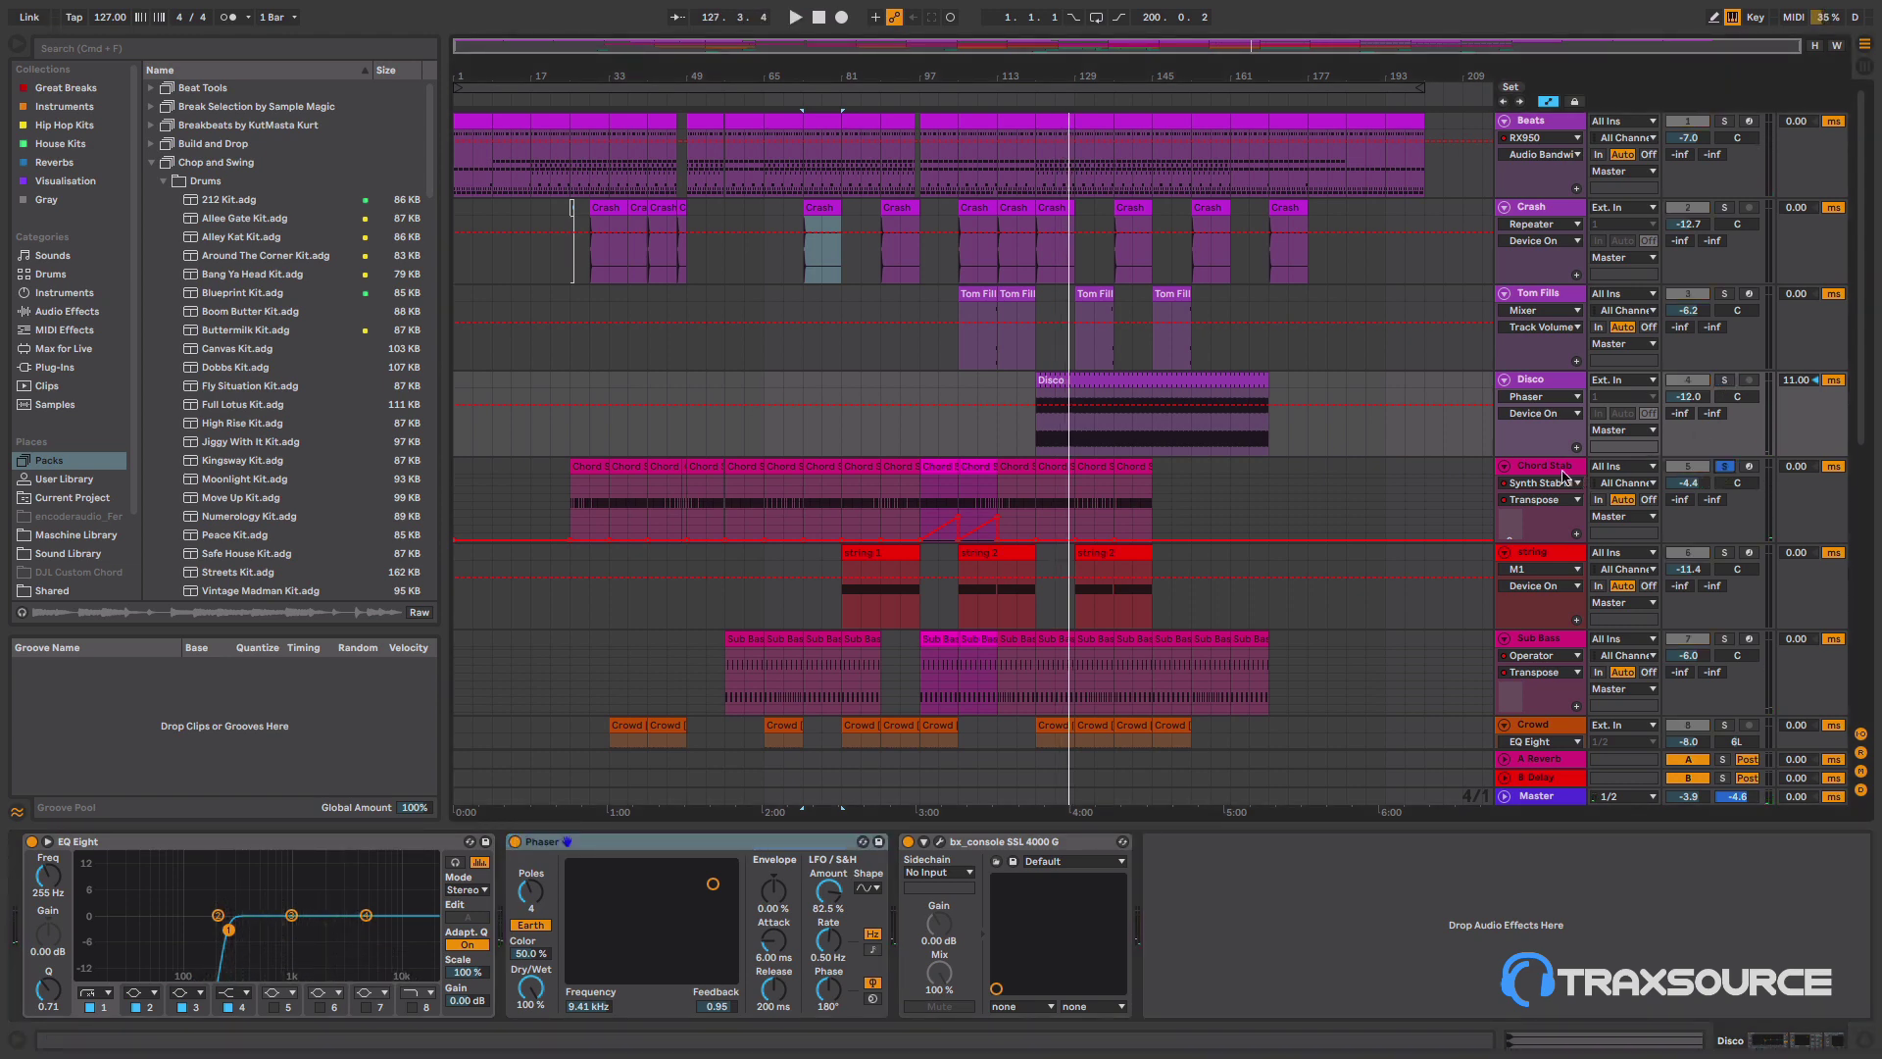
click(1557, 467)
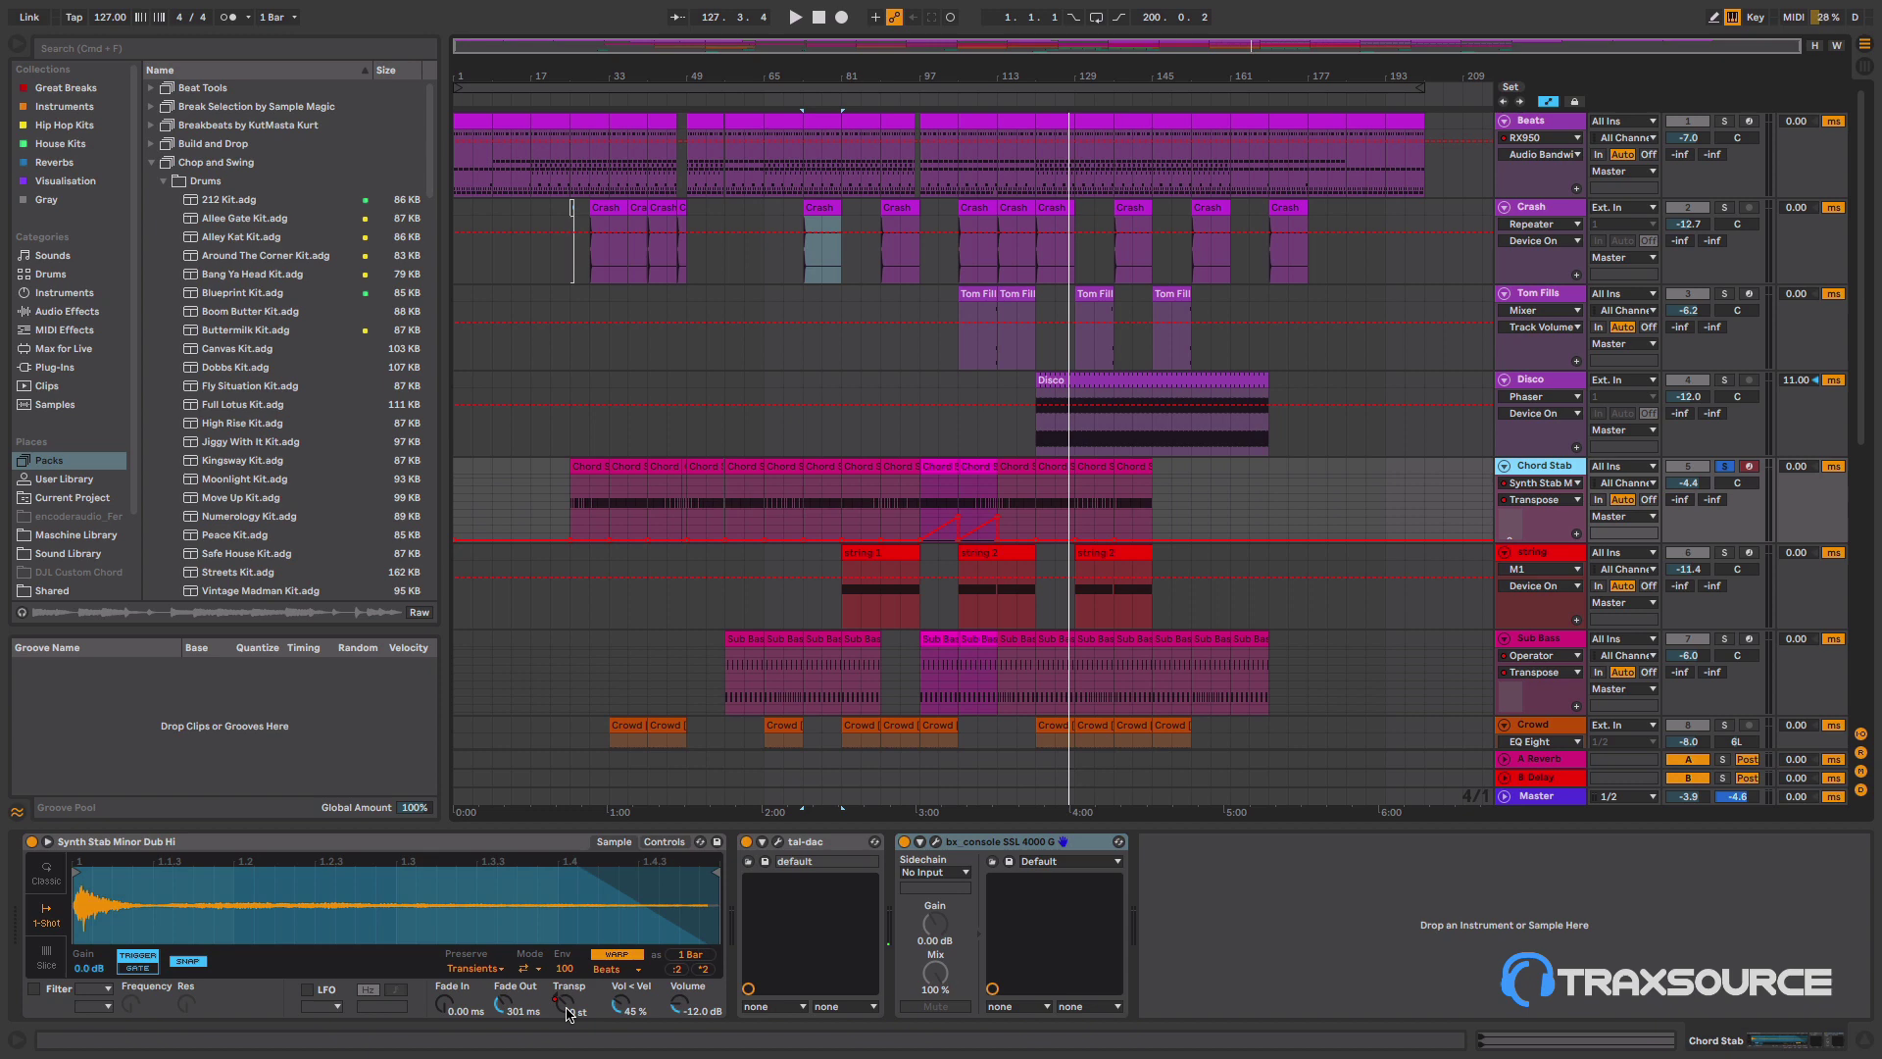
click(778, 843)
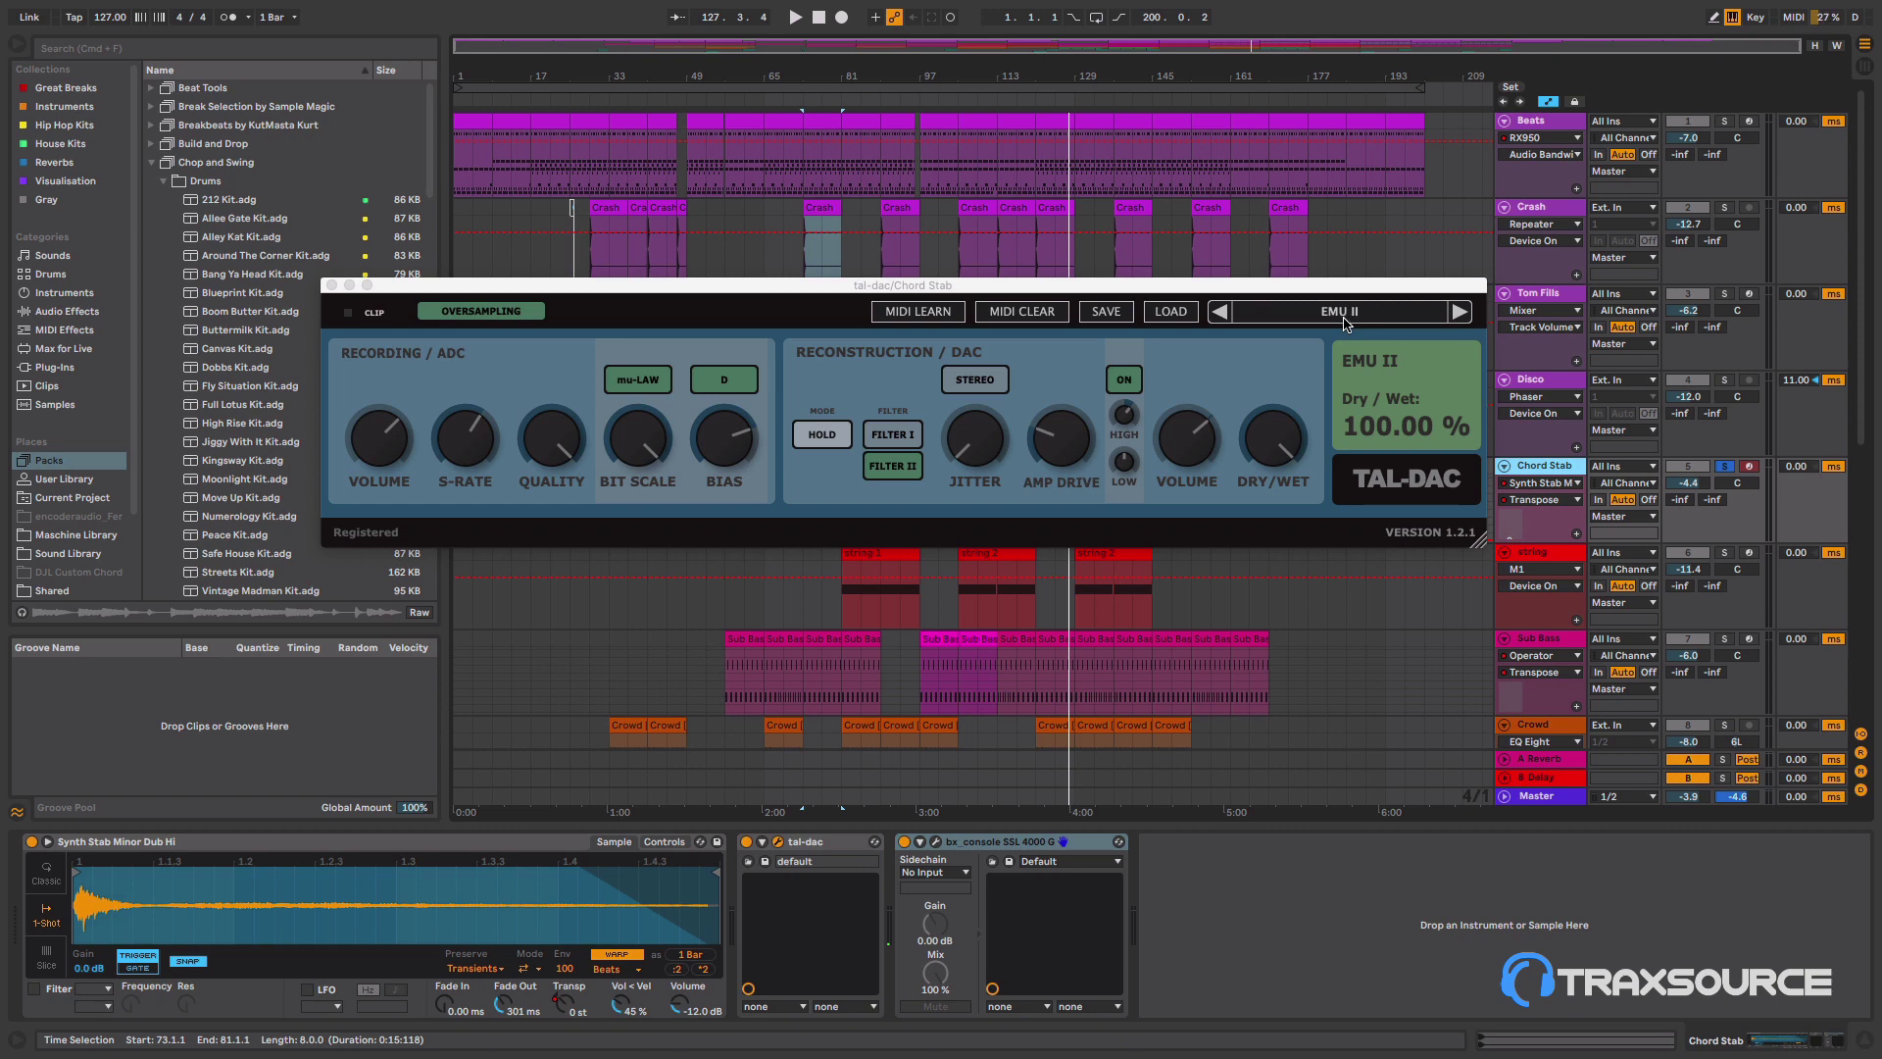
click(332, 284)
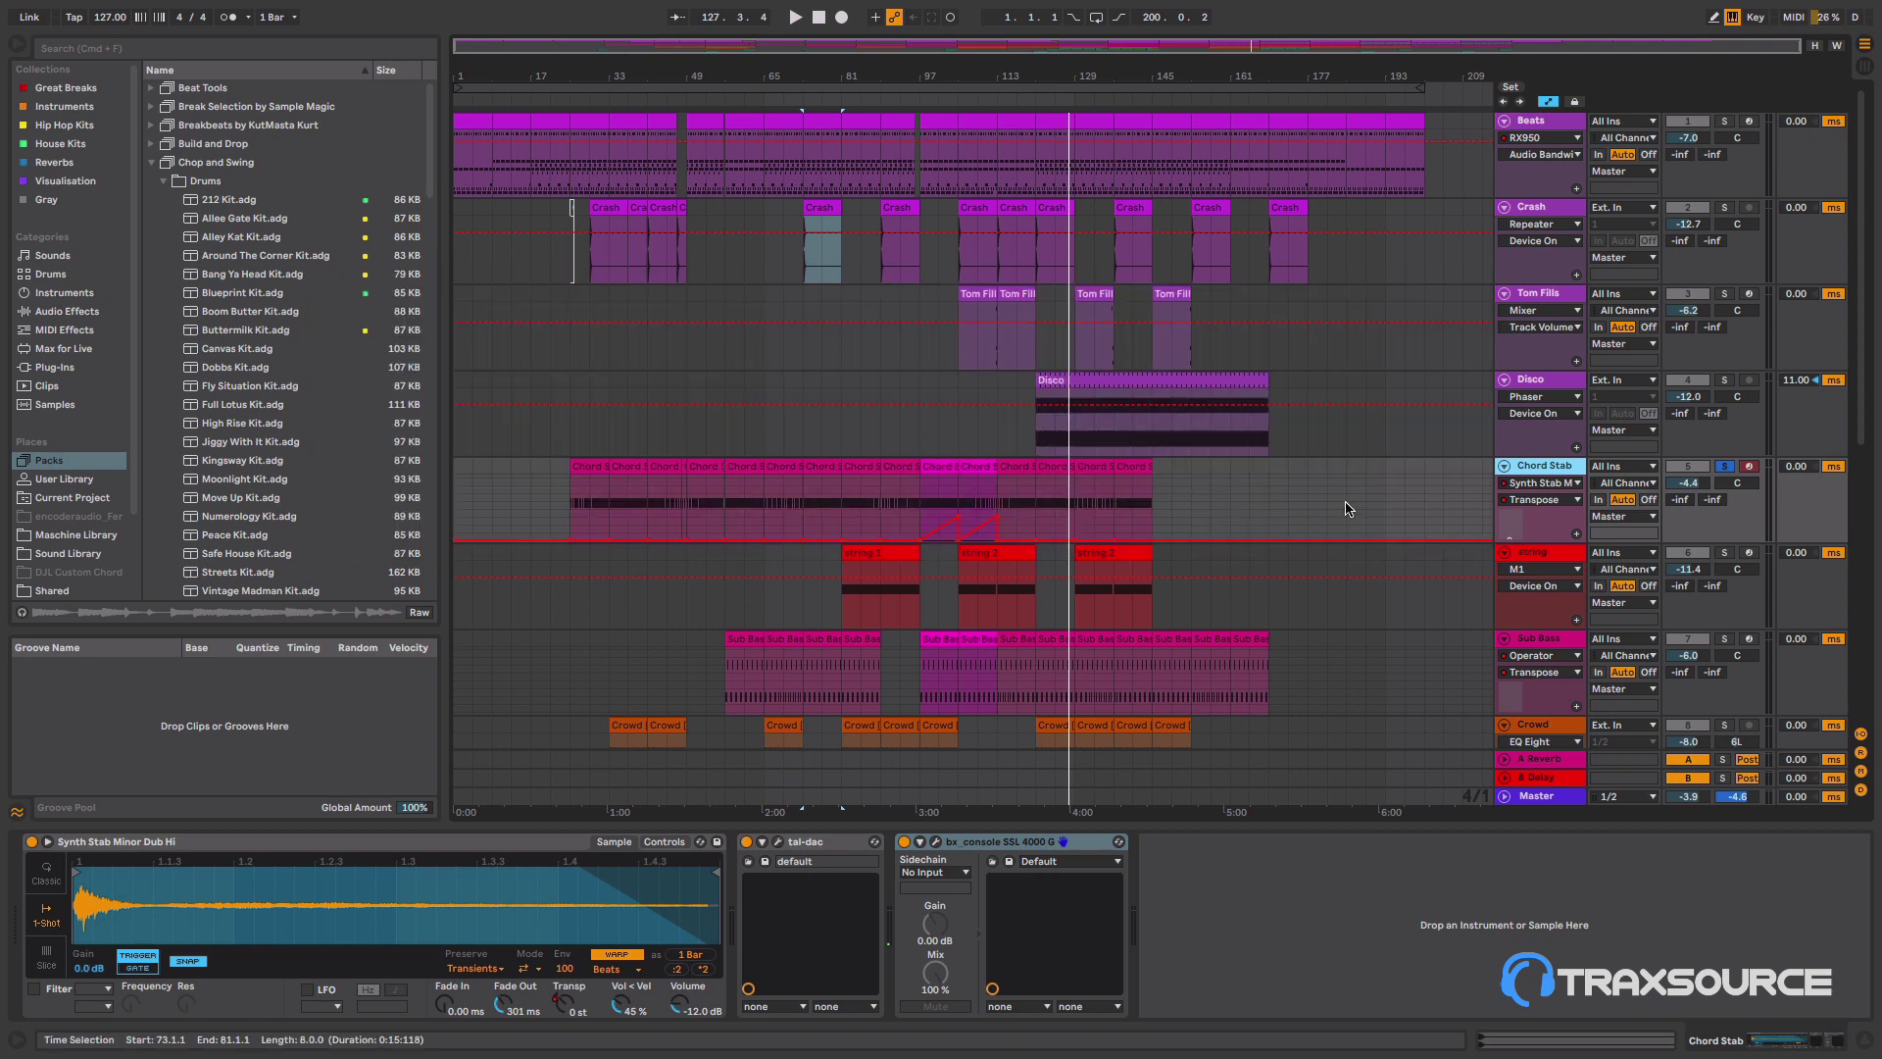
- Play the Chord Stab track from about bar 55, compare it with TAL-DAC bypassed and re-enabled, and unsolo the track
click(718, 94)
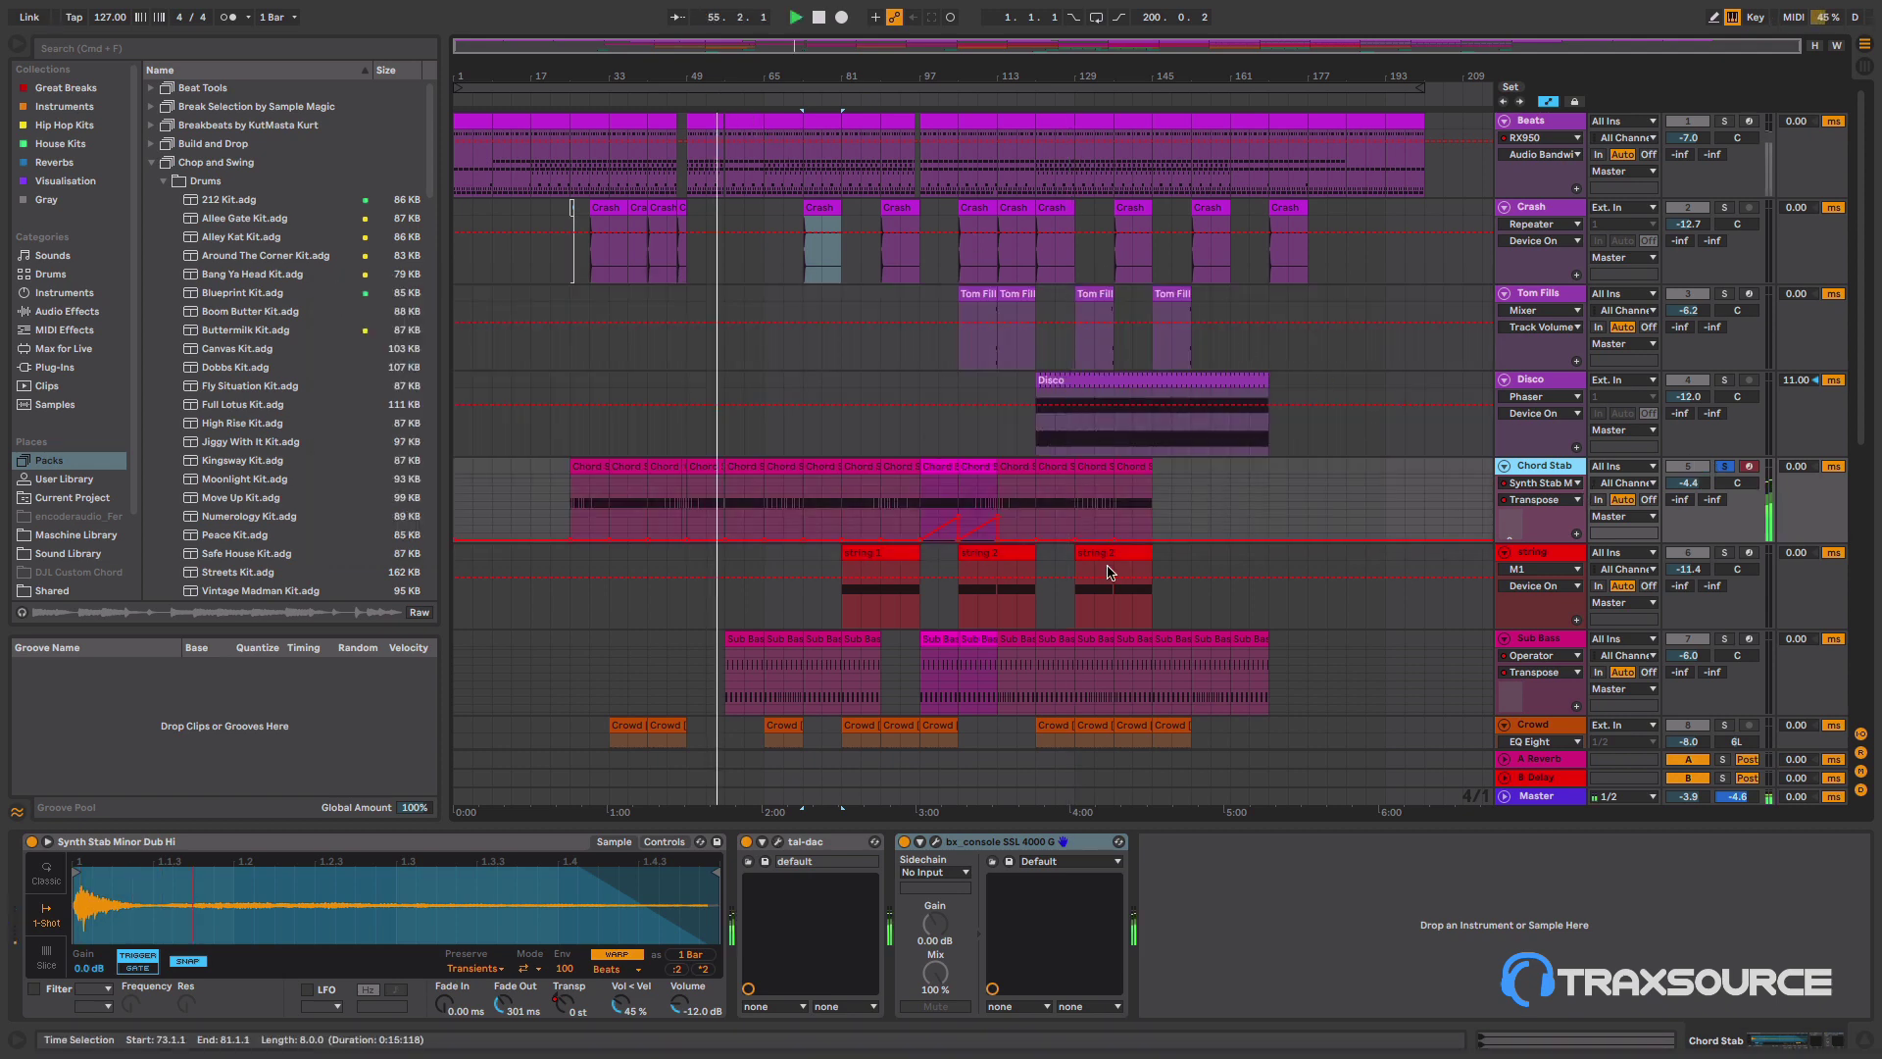
click(747, 842)
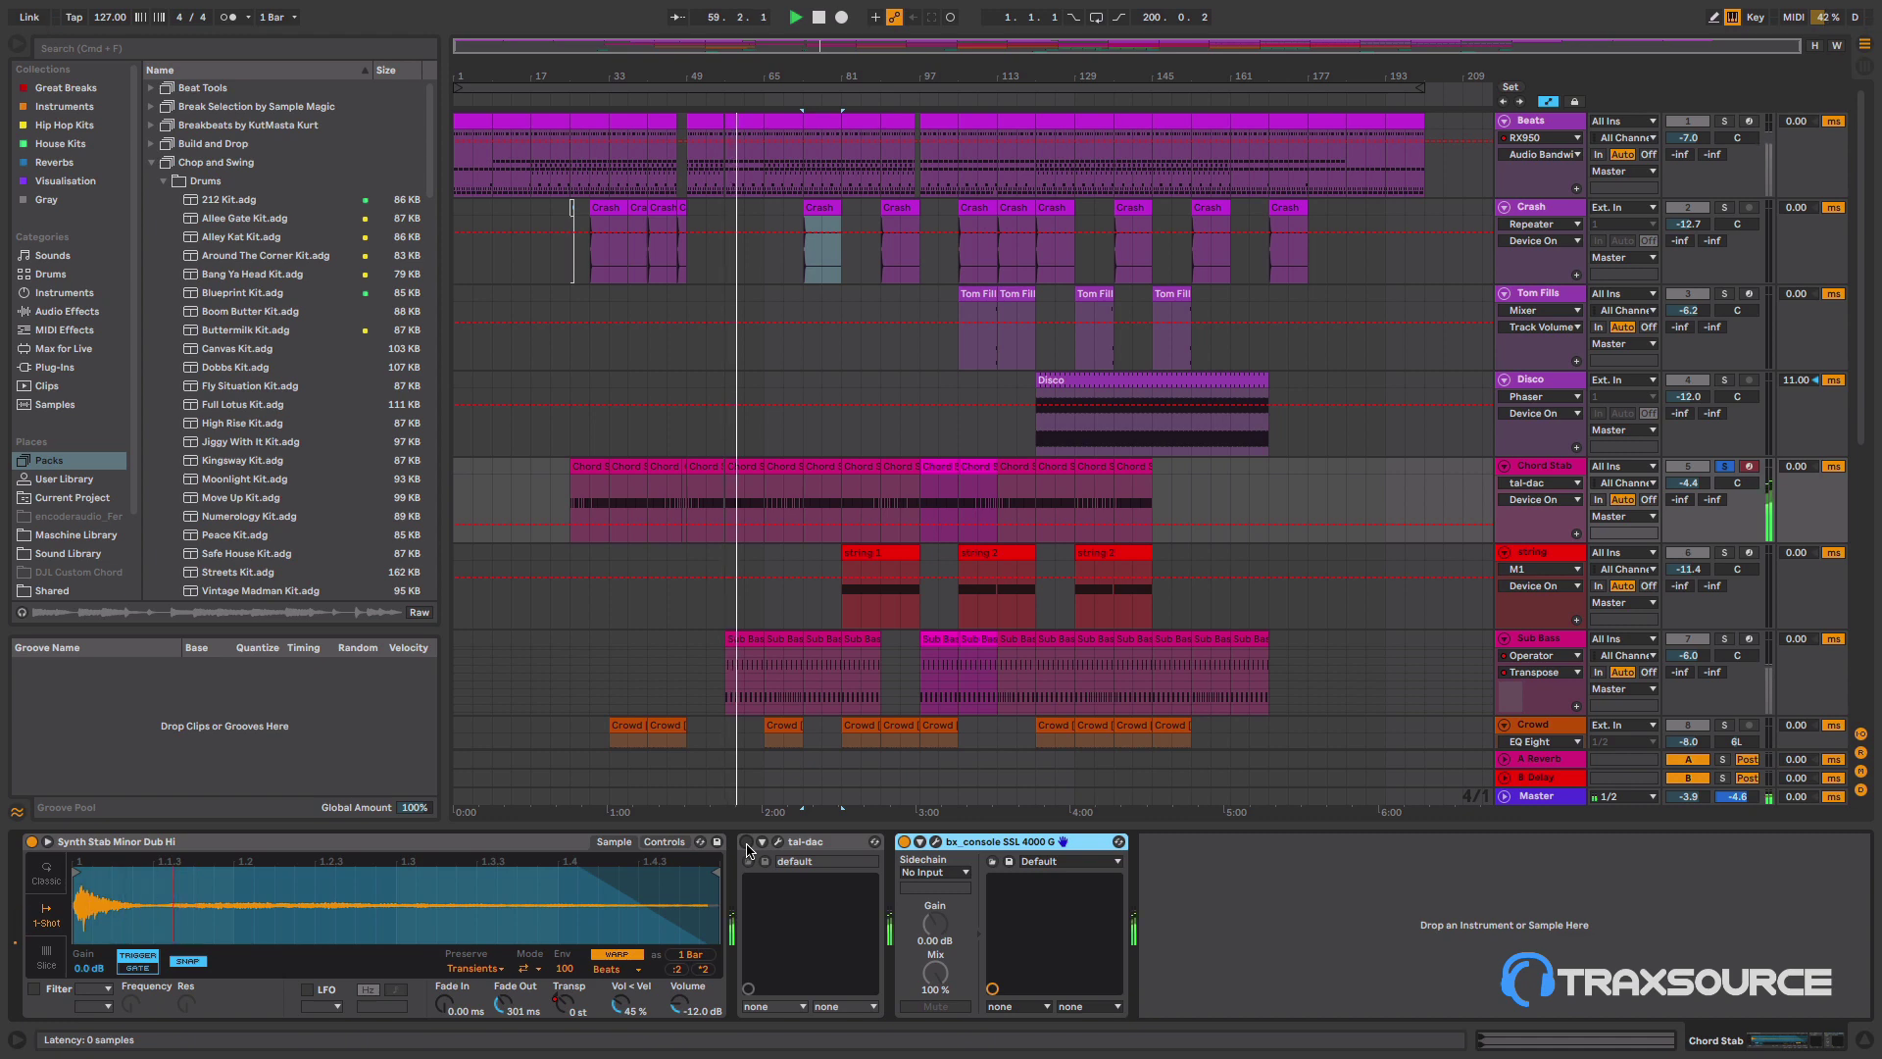
click(747, 842)
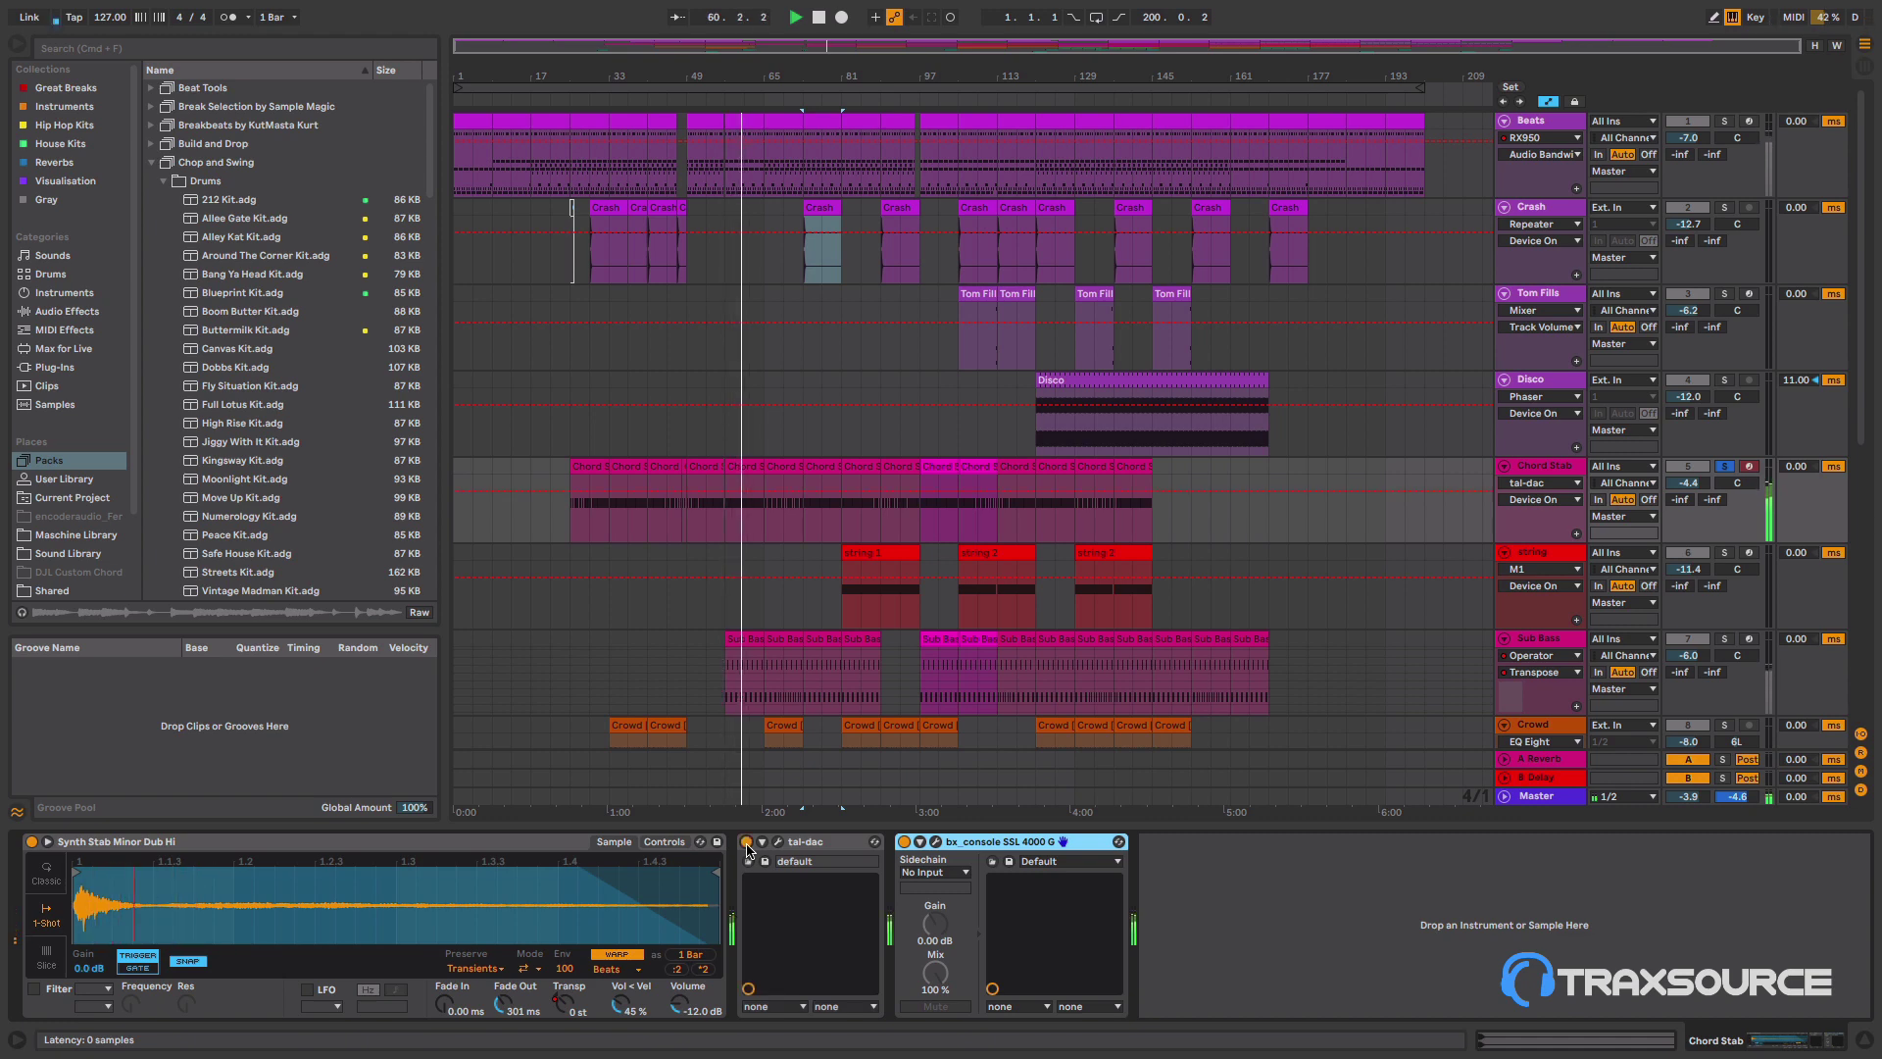
key(space)
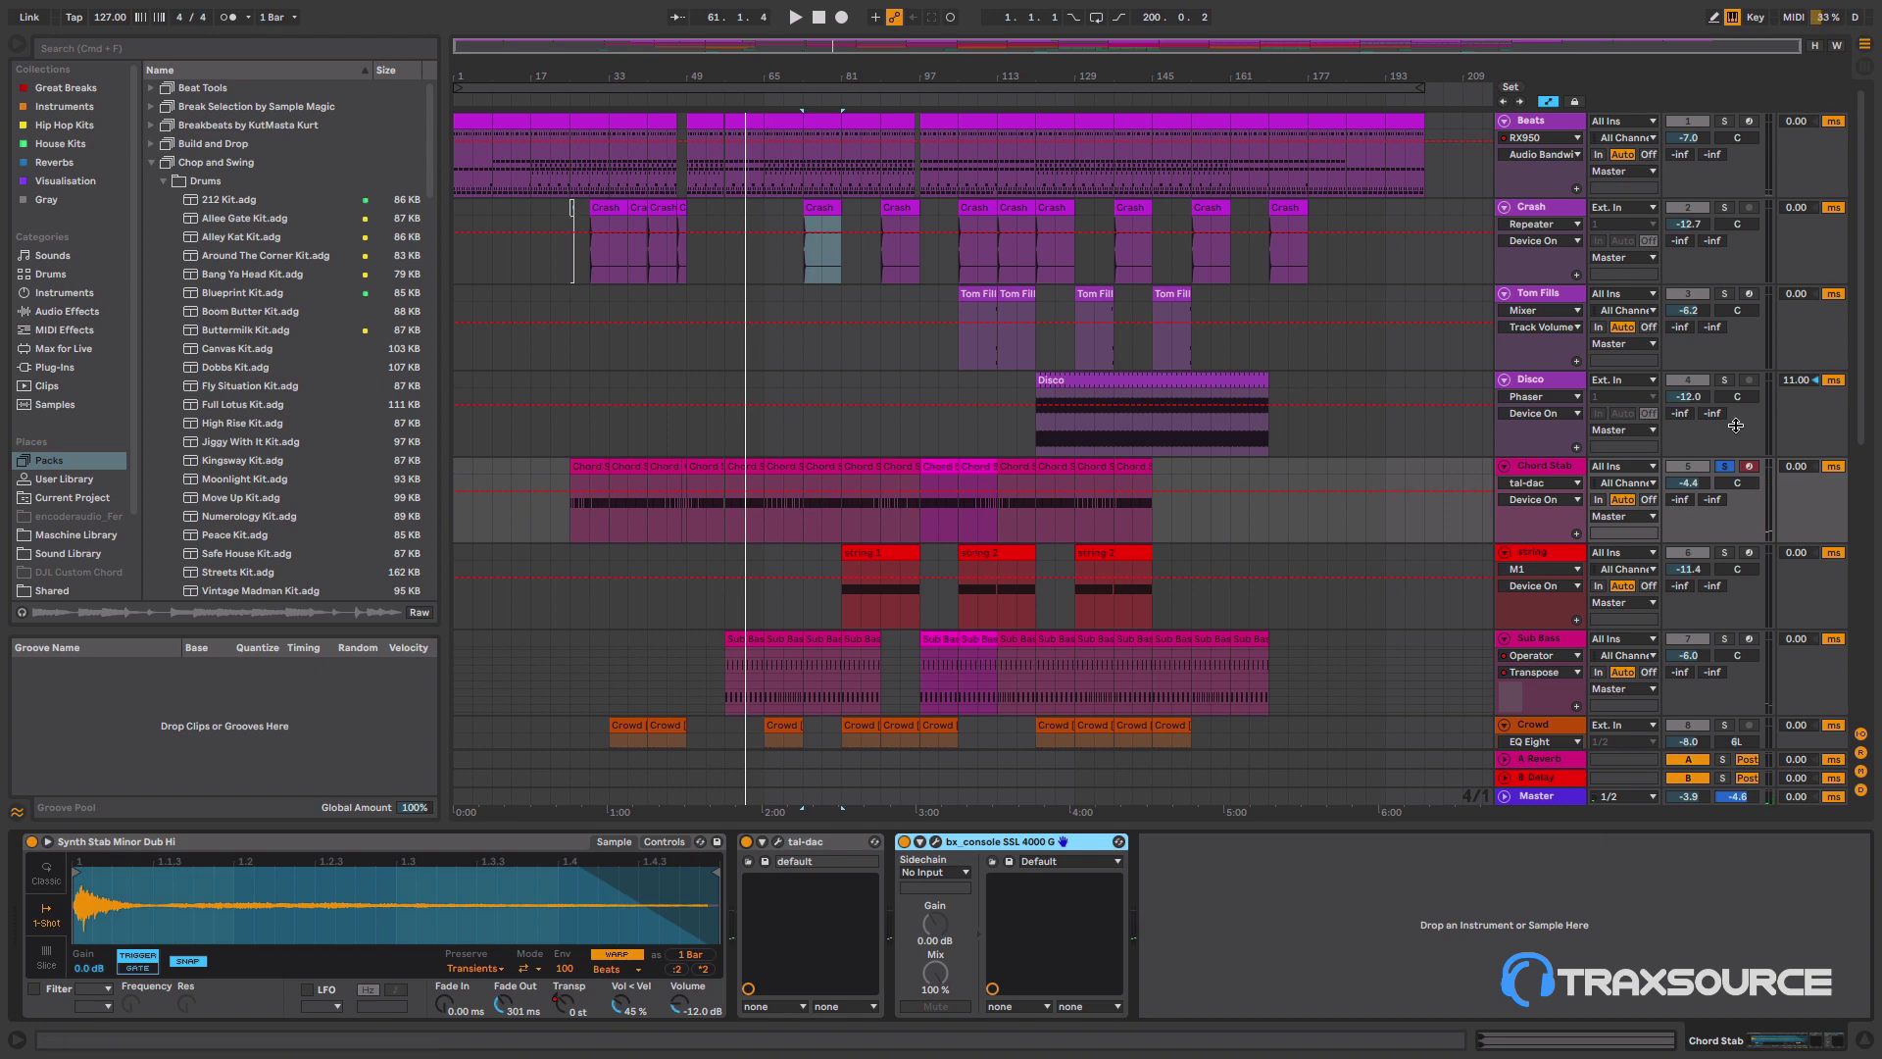
click(1728, 467)
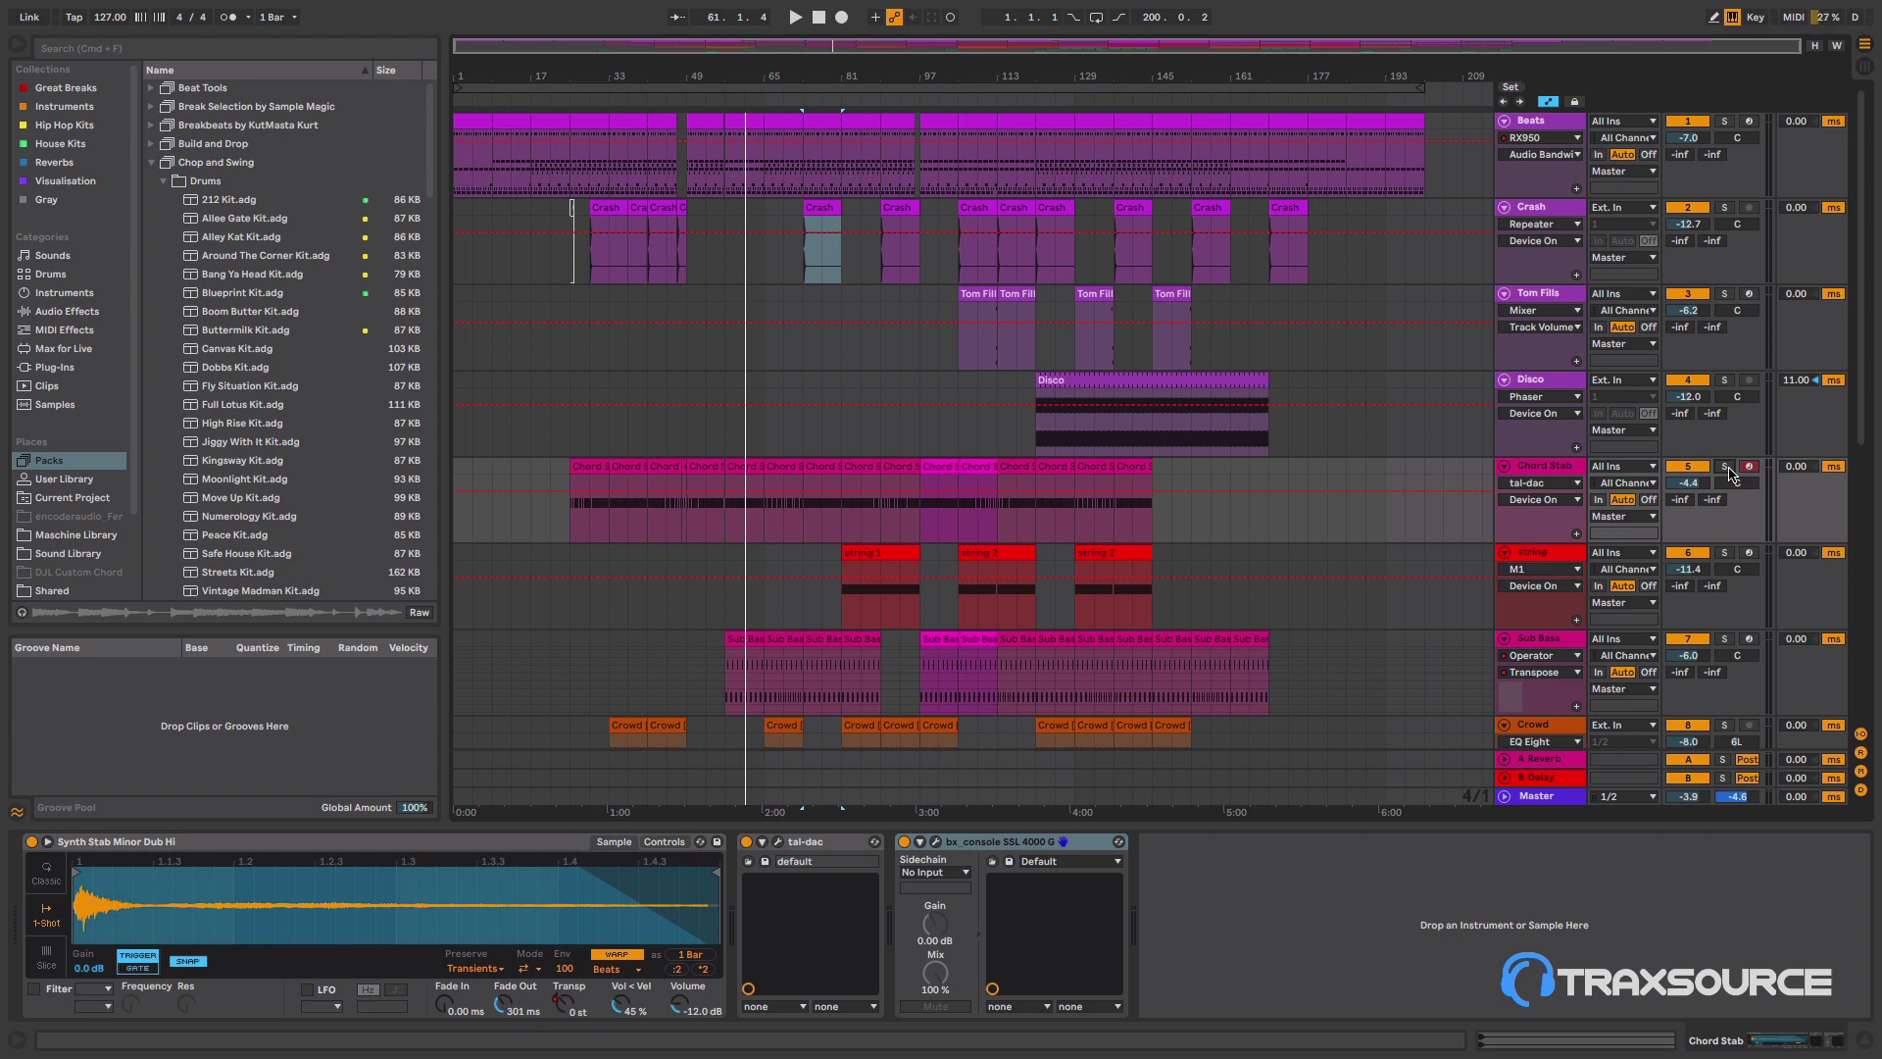
- Examine the string track's M1 chain and the Sub Bass track's Operator, EQ Eight low-cut band, and sidechain Compressor
click(1549, 556)
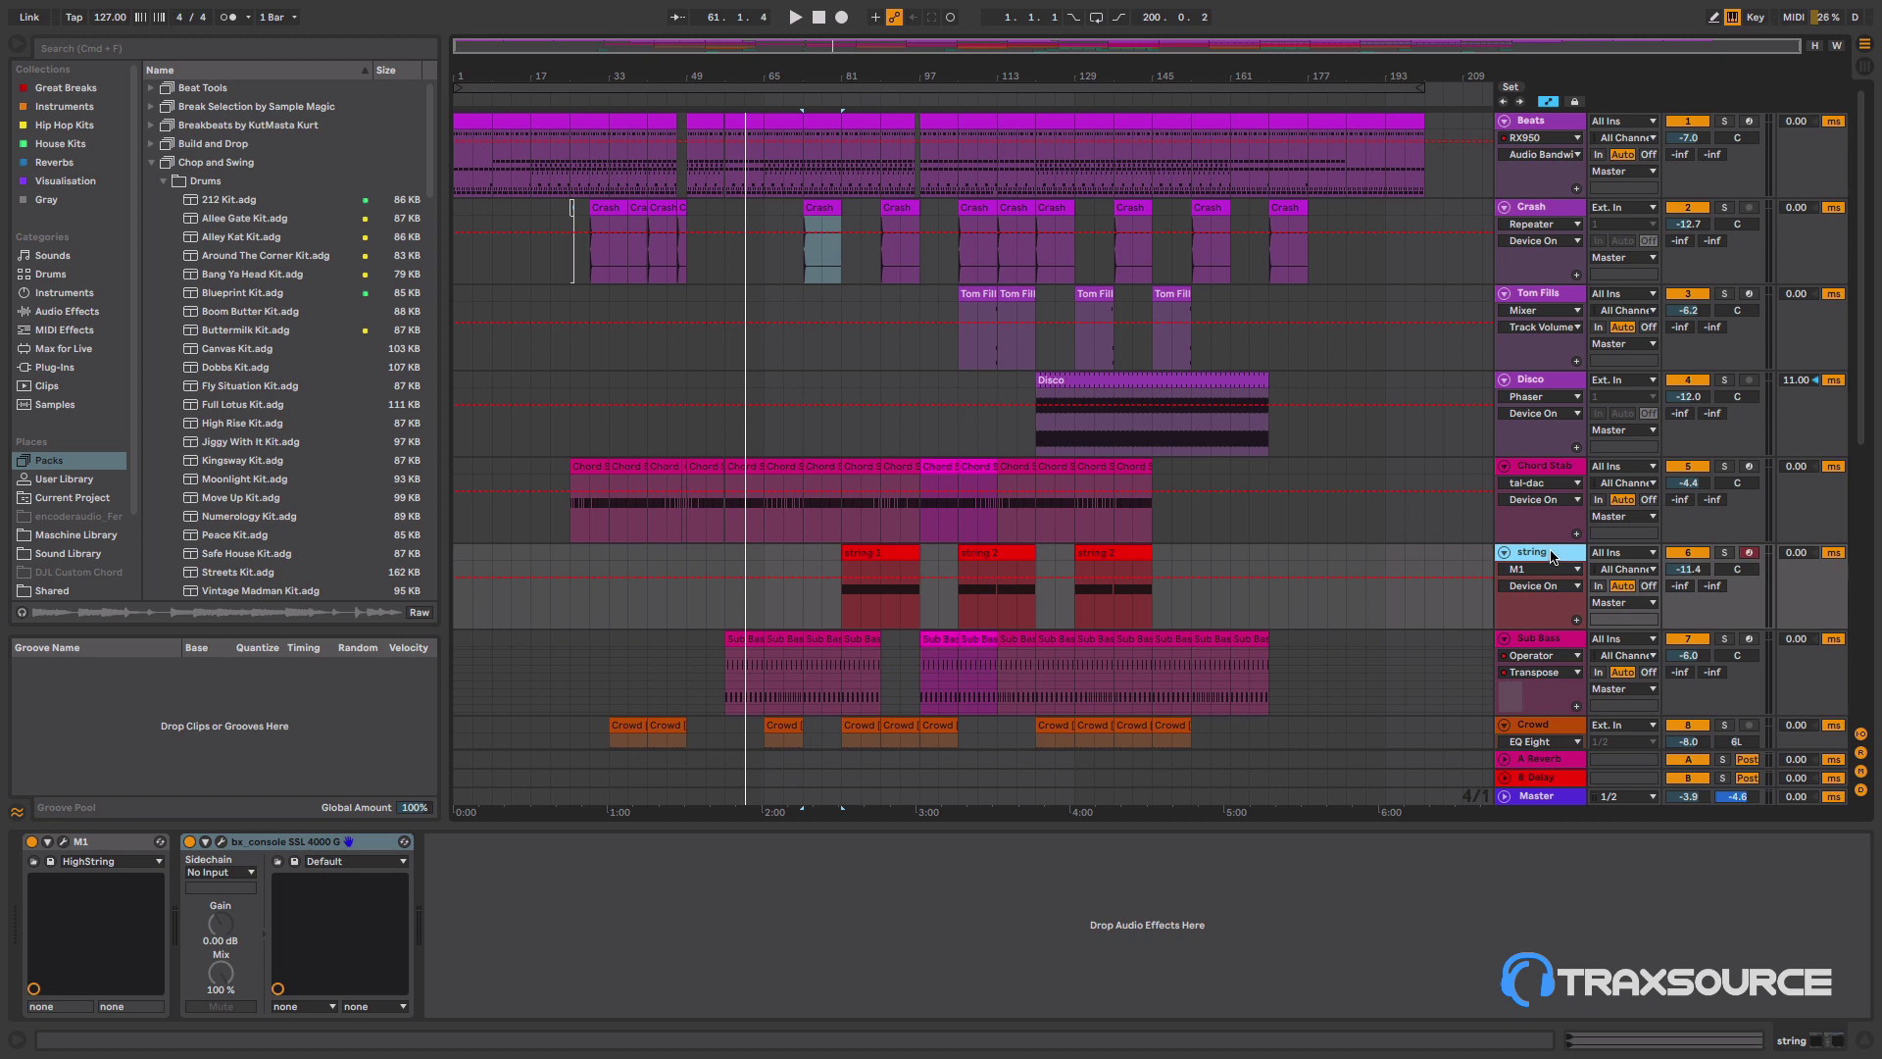
click(1530, 643)
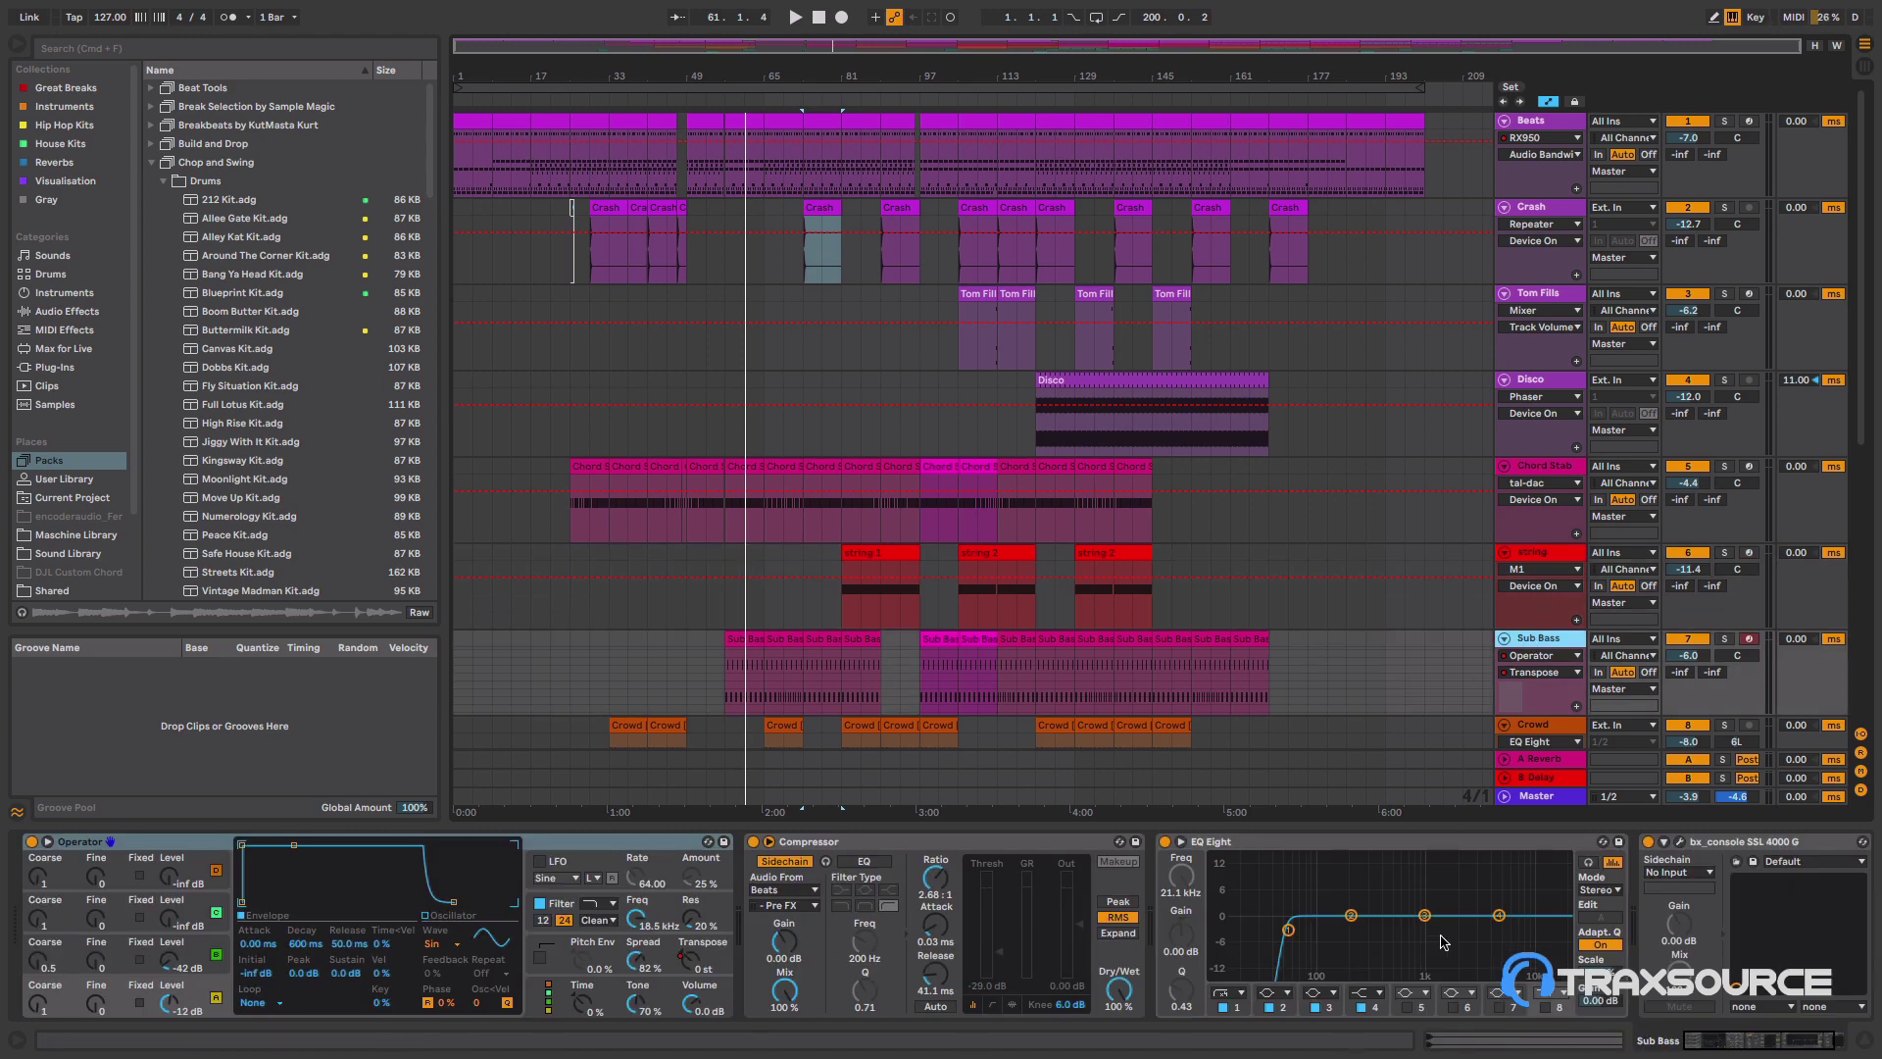
click(1220, 1009)
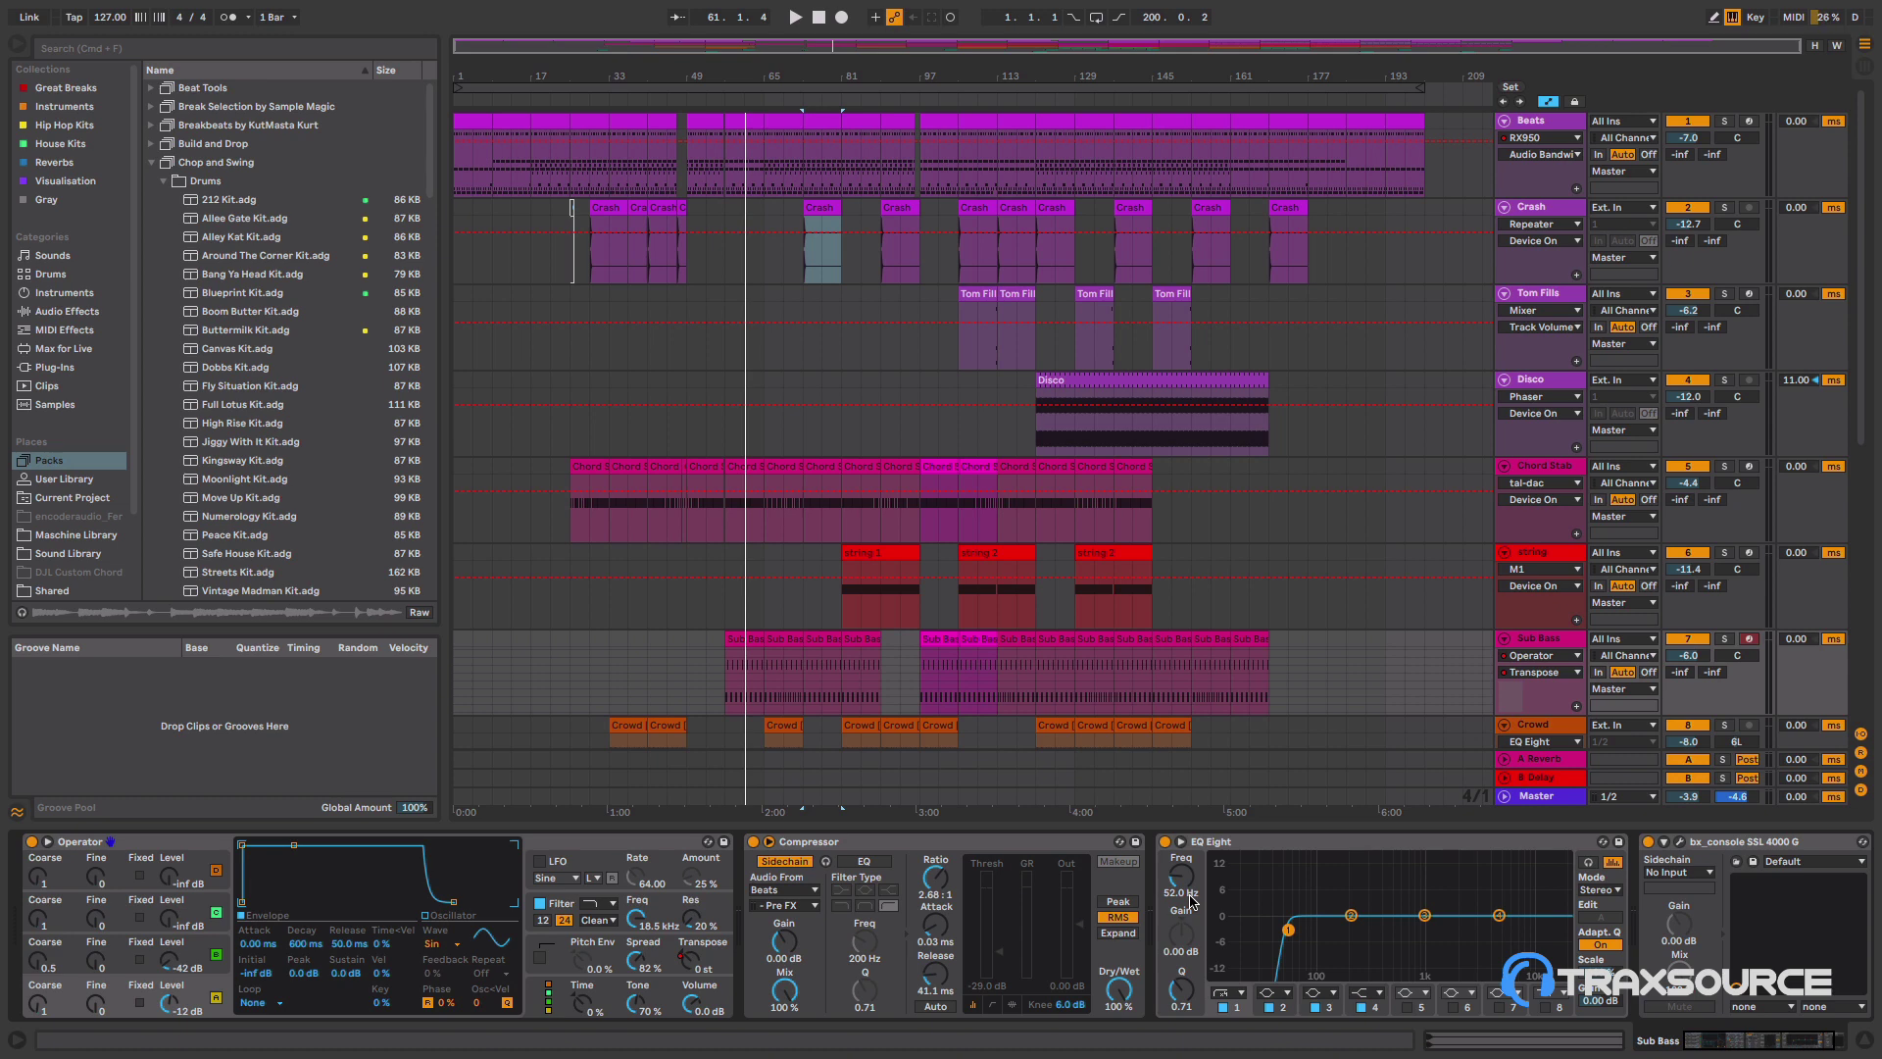
click(918, 843)
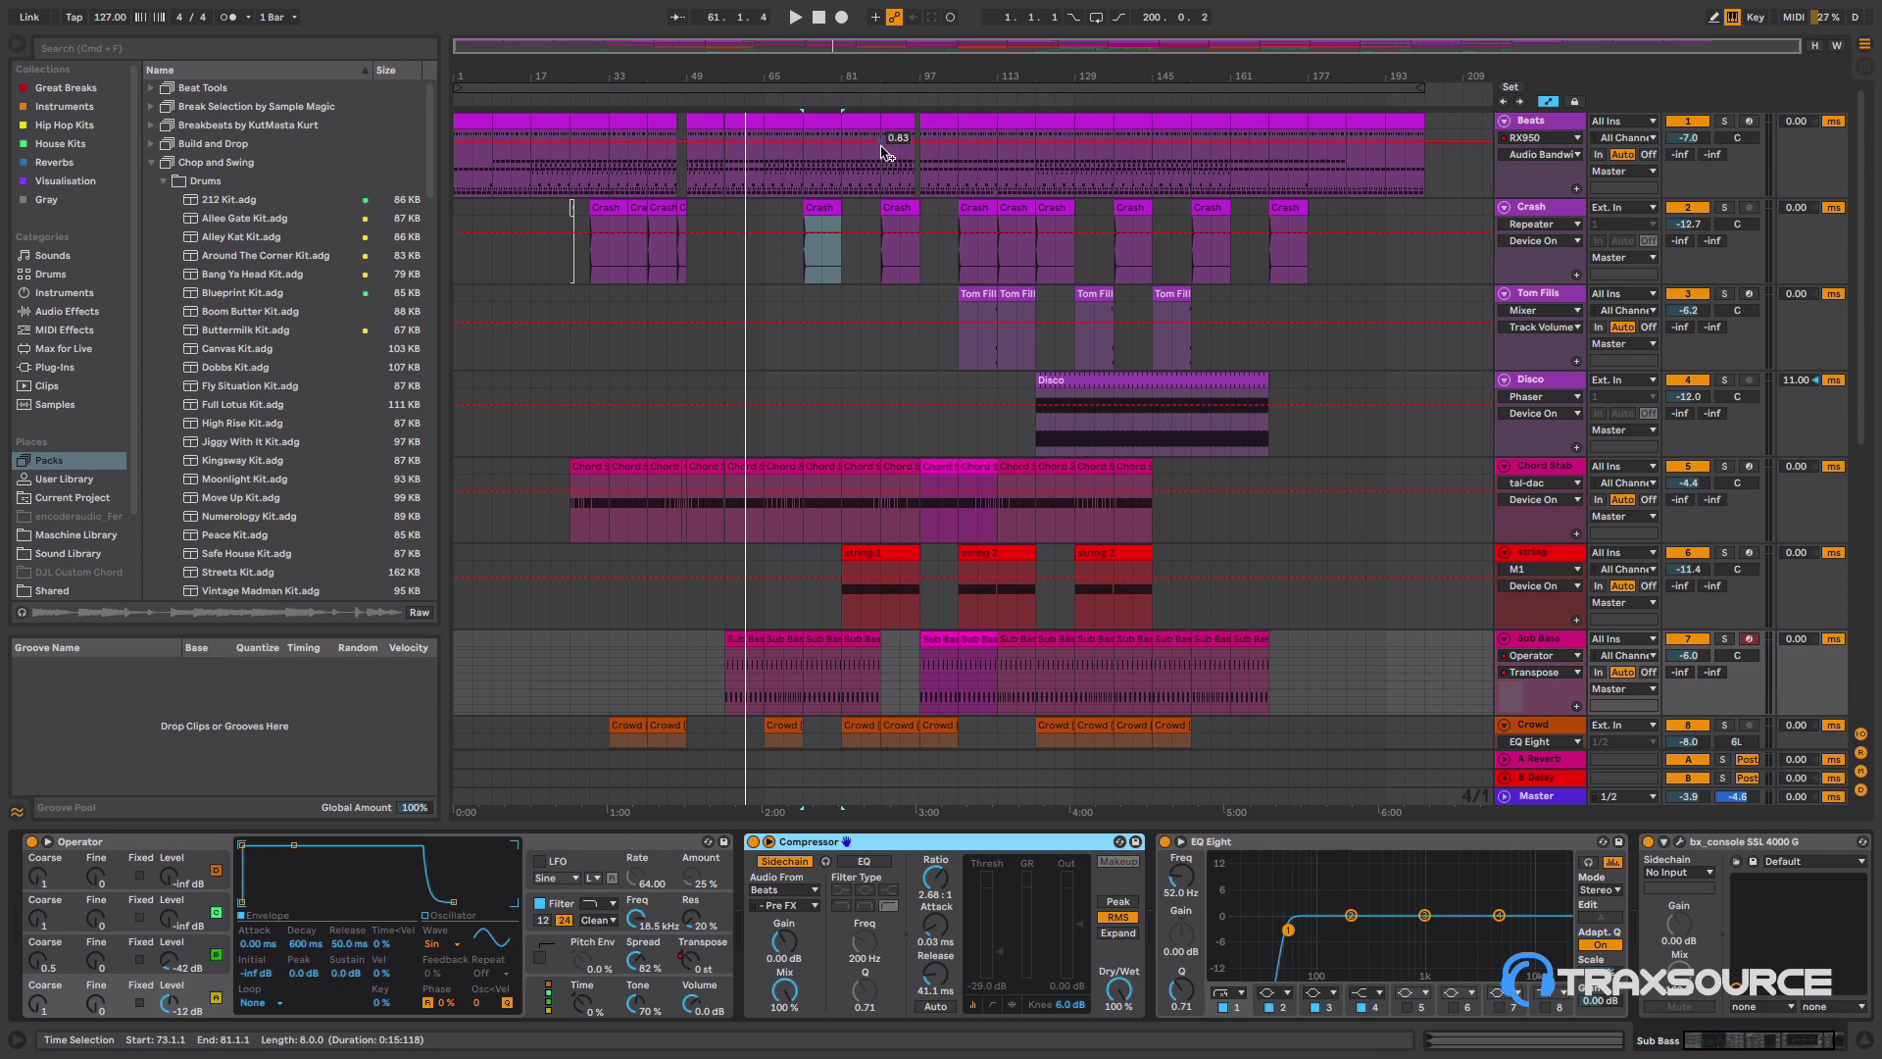
click(799, 79)
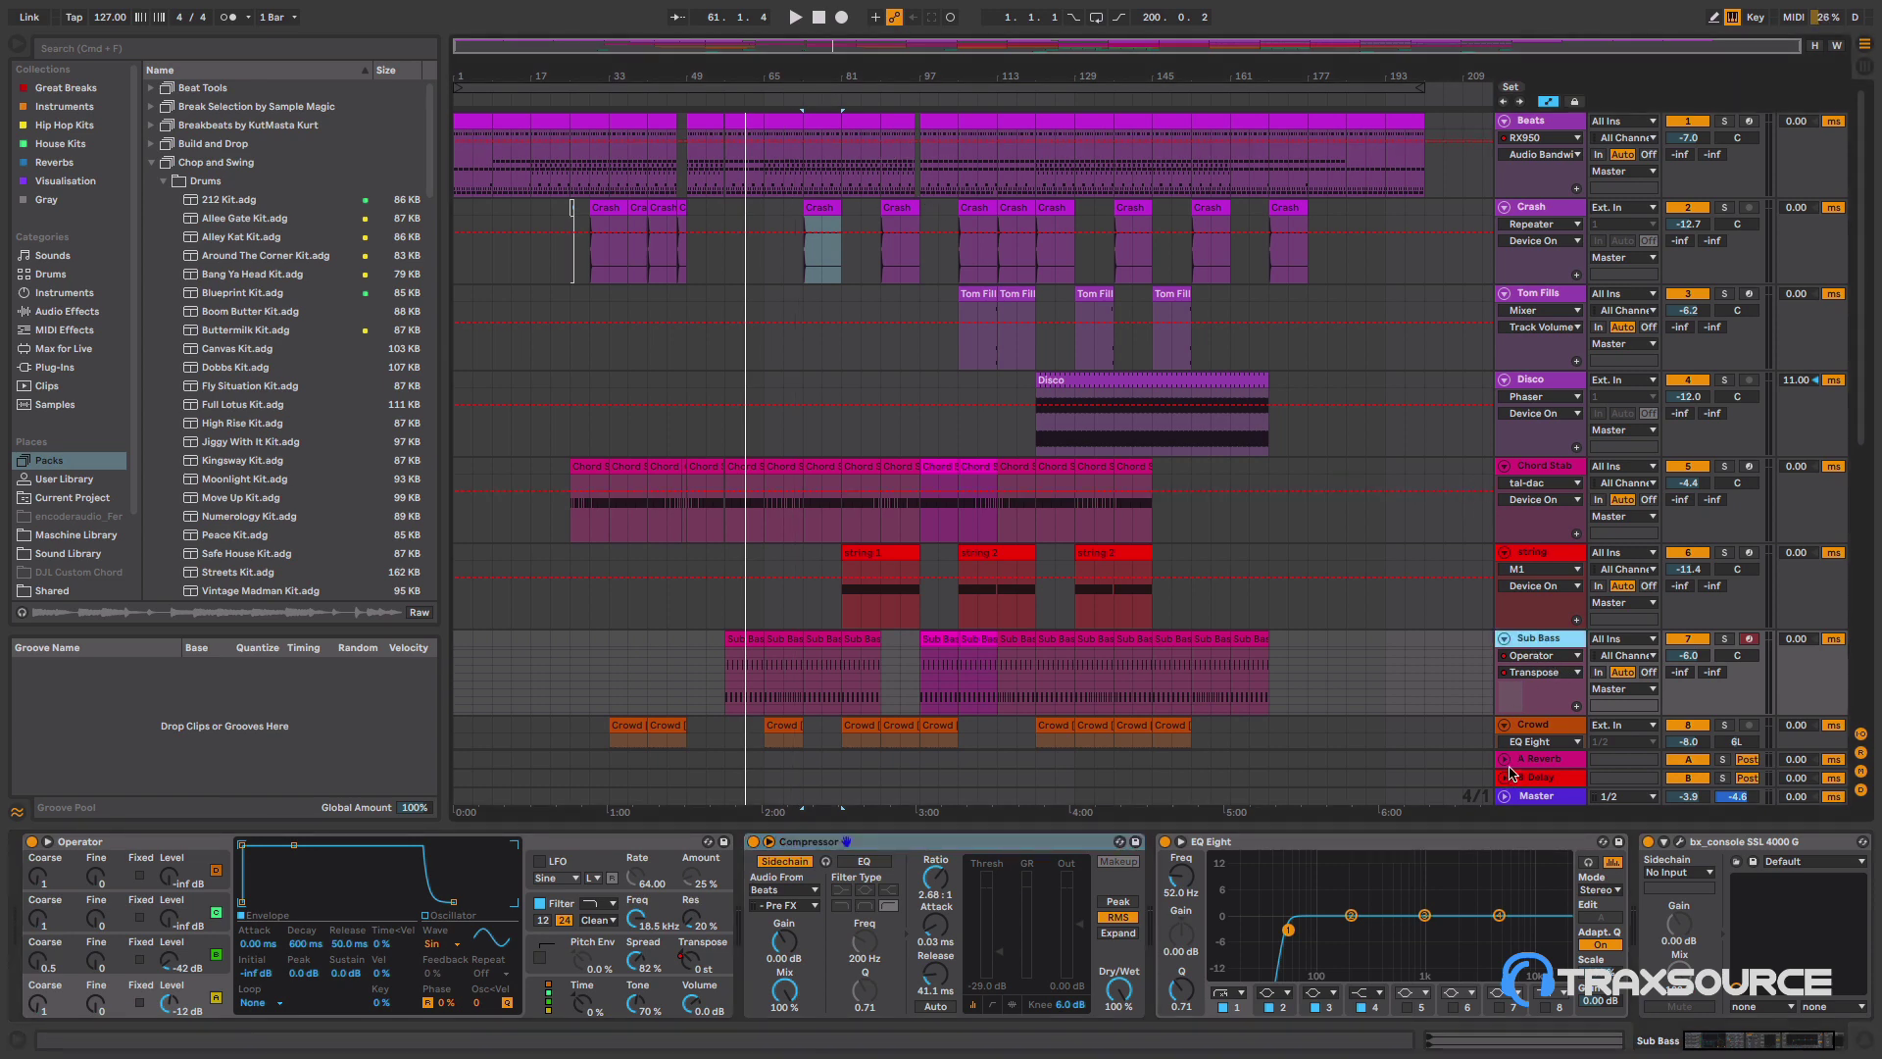
- Examine the EQ Eight on the Crowd track and the Auto Pan and tal-dac chain on the Siren track
click(1529, 732)
scroll(1412, 571, down, 5)
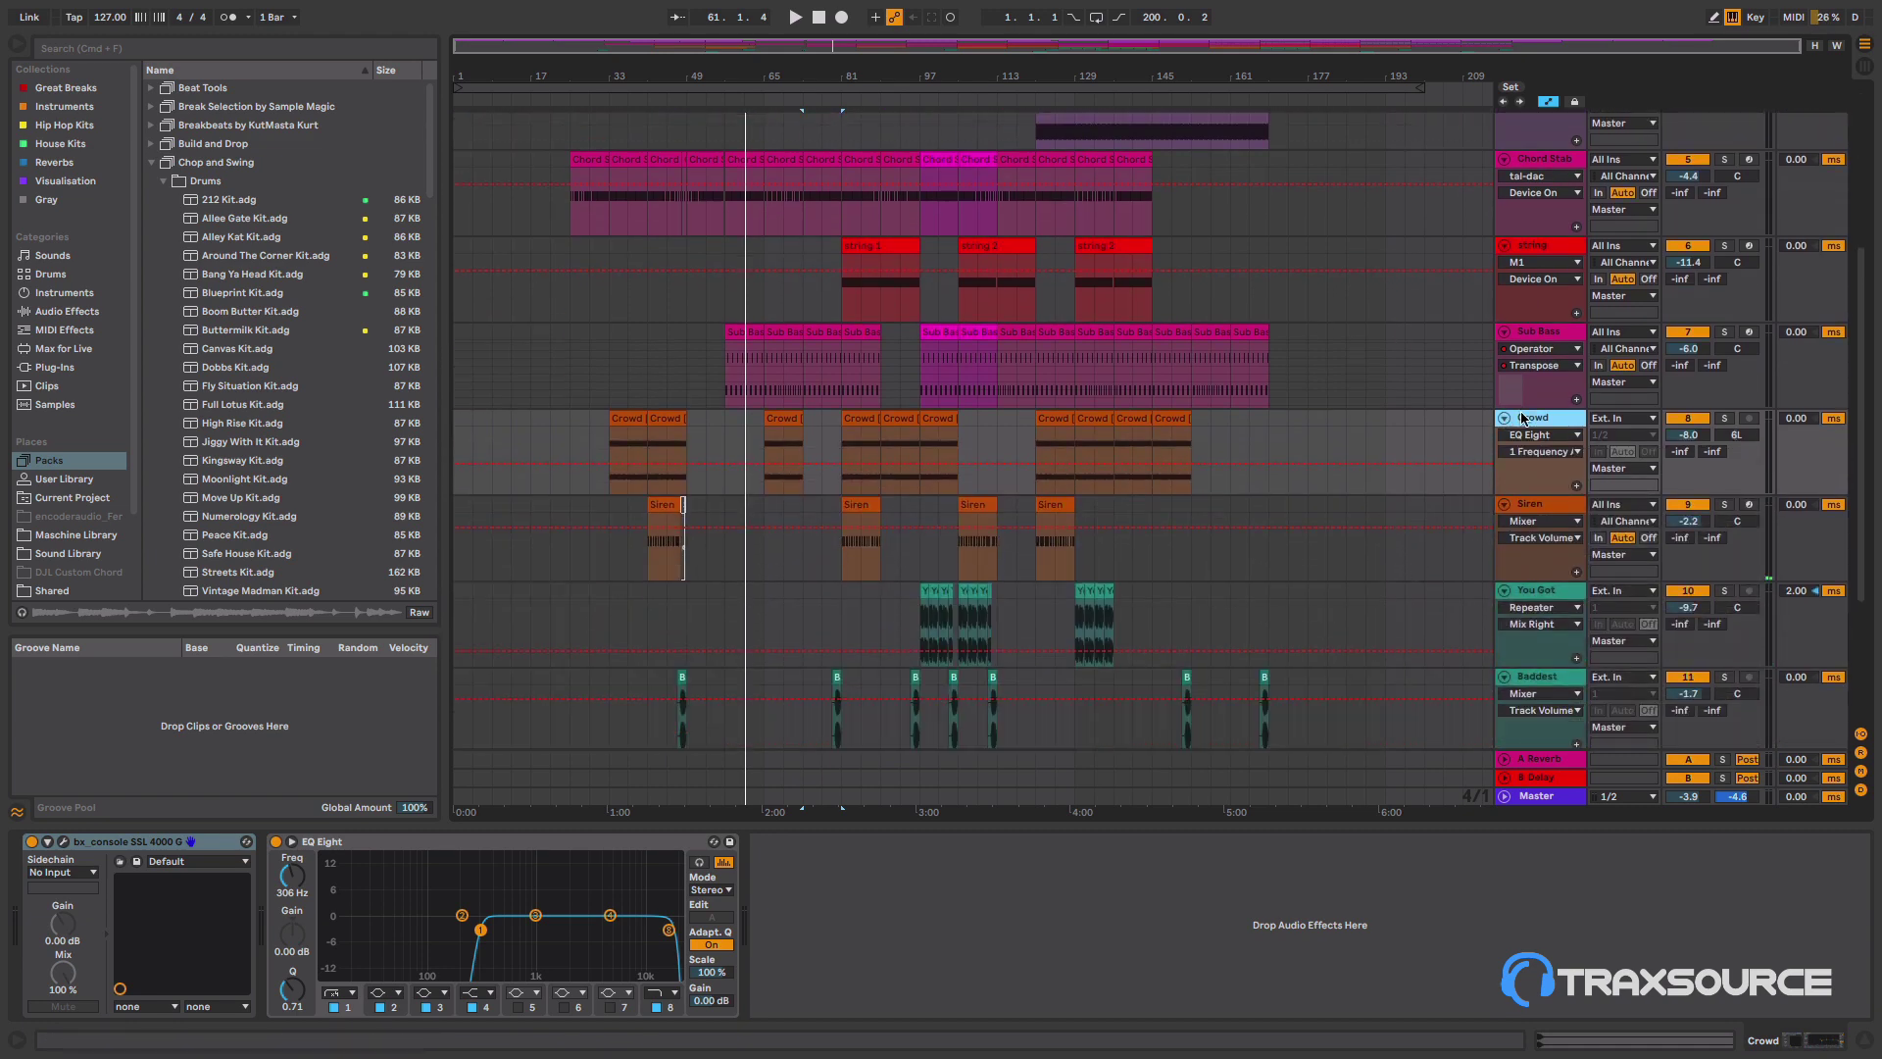
click(1553, 507)
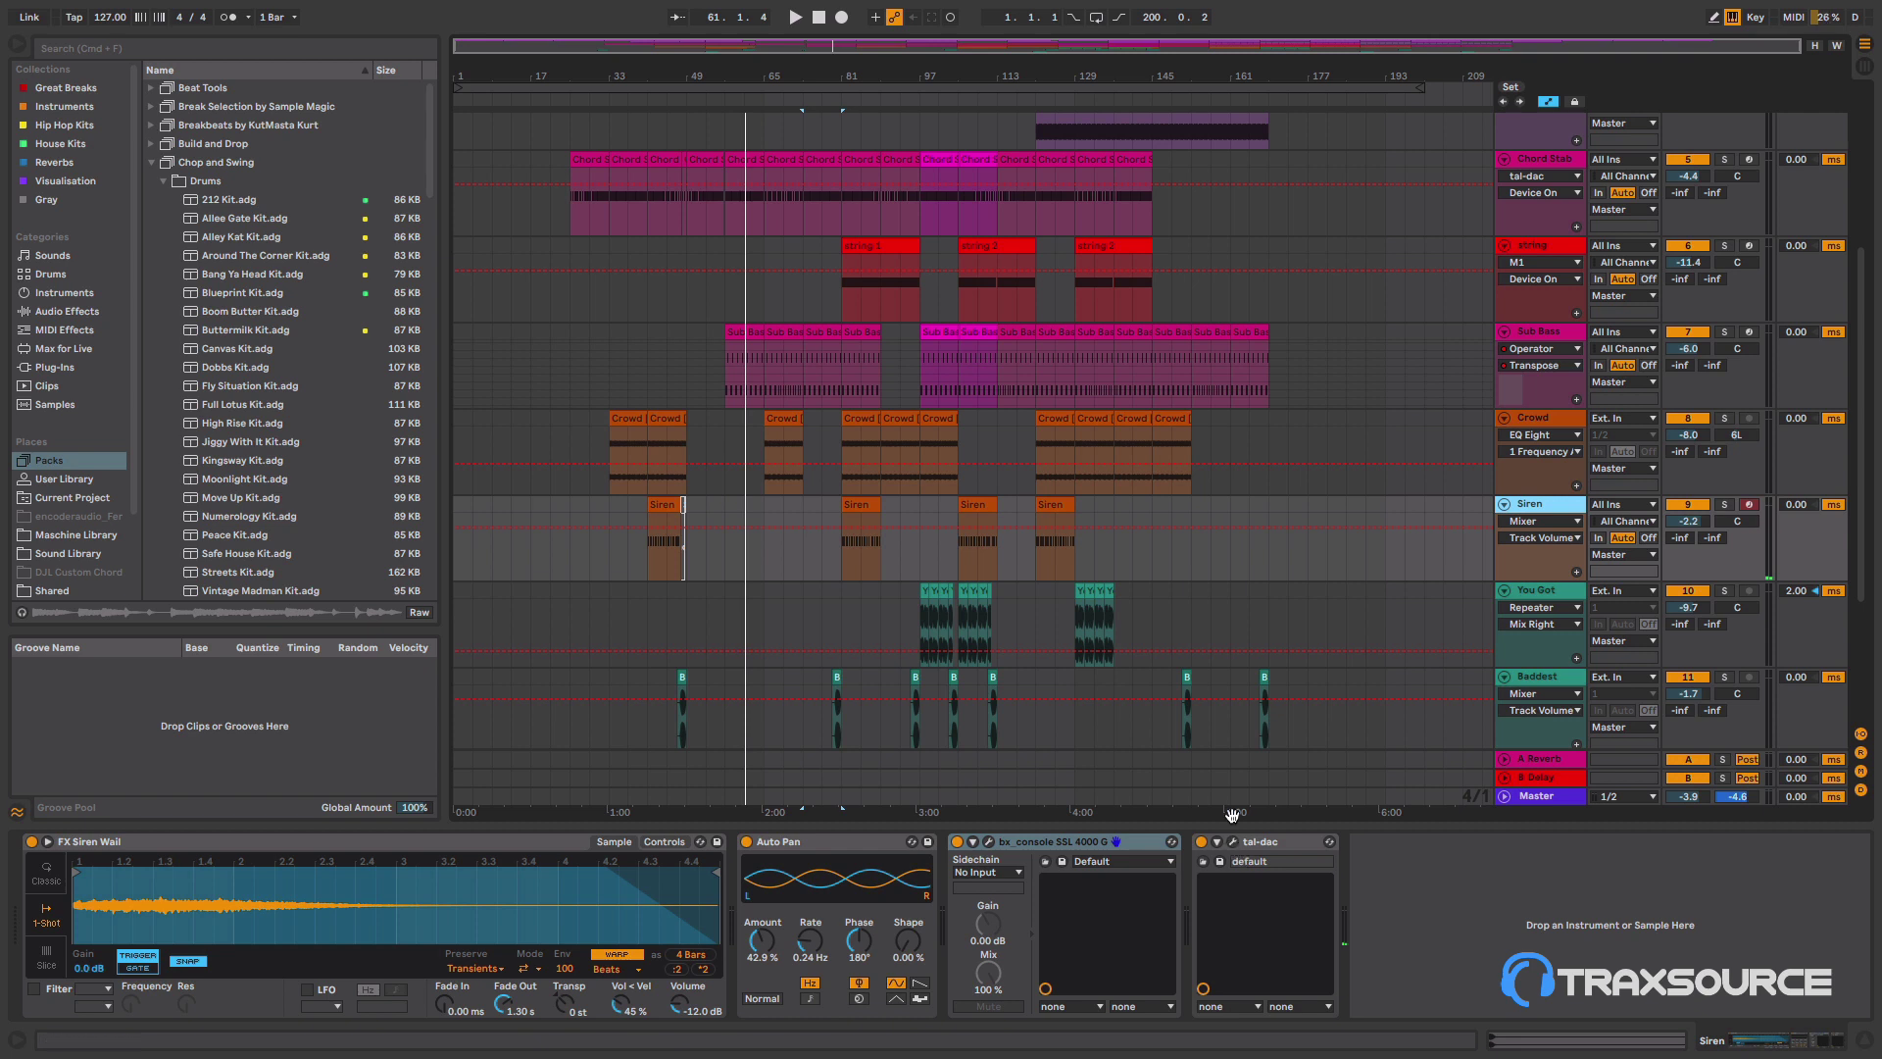
- Examine the You Got vocal's effect chain and select the first band of its EQ Eight to view the low cut
scroll(1498, 496, down, 3)
scroll(1498, 496, down, 1)
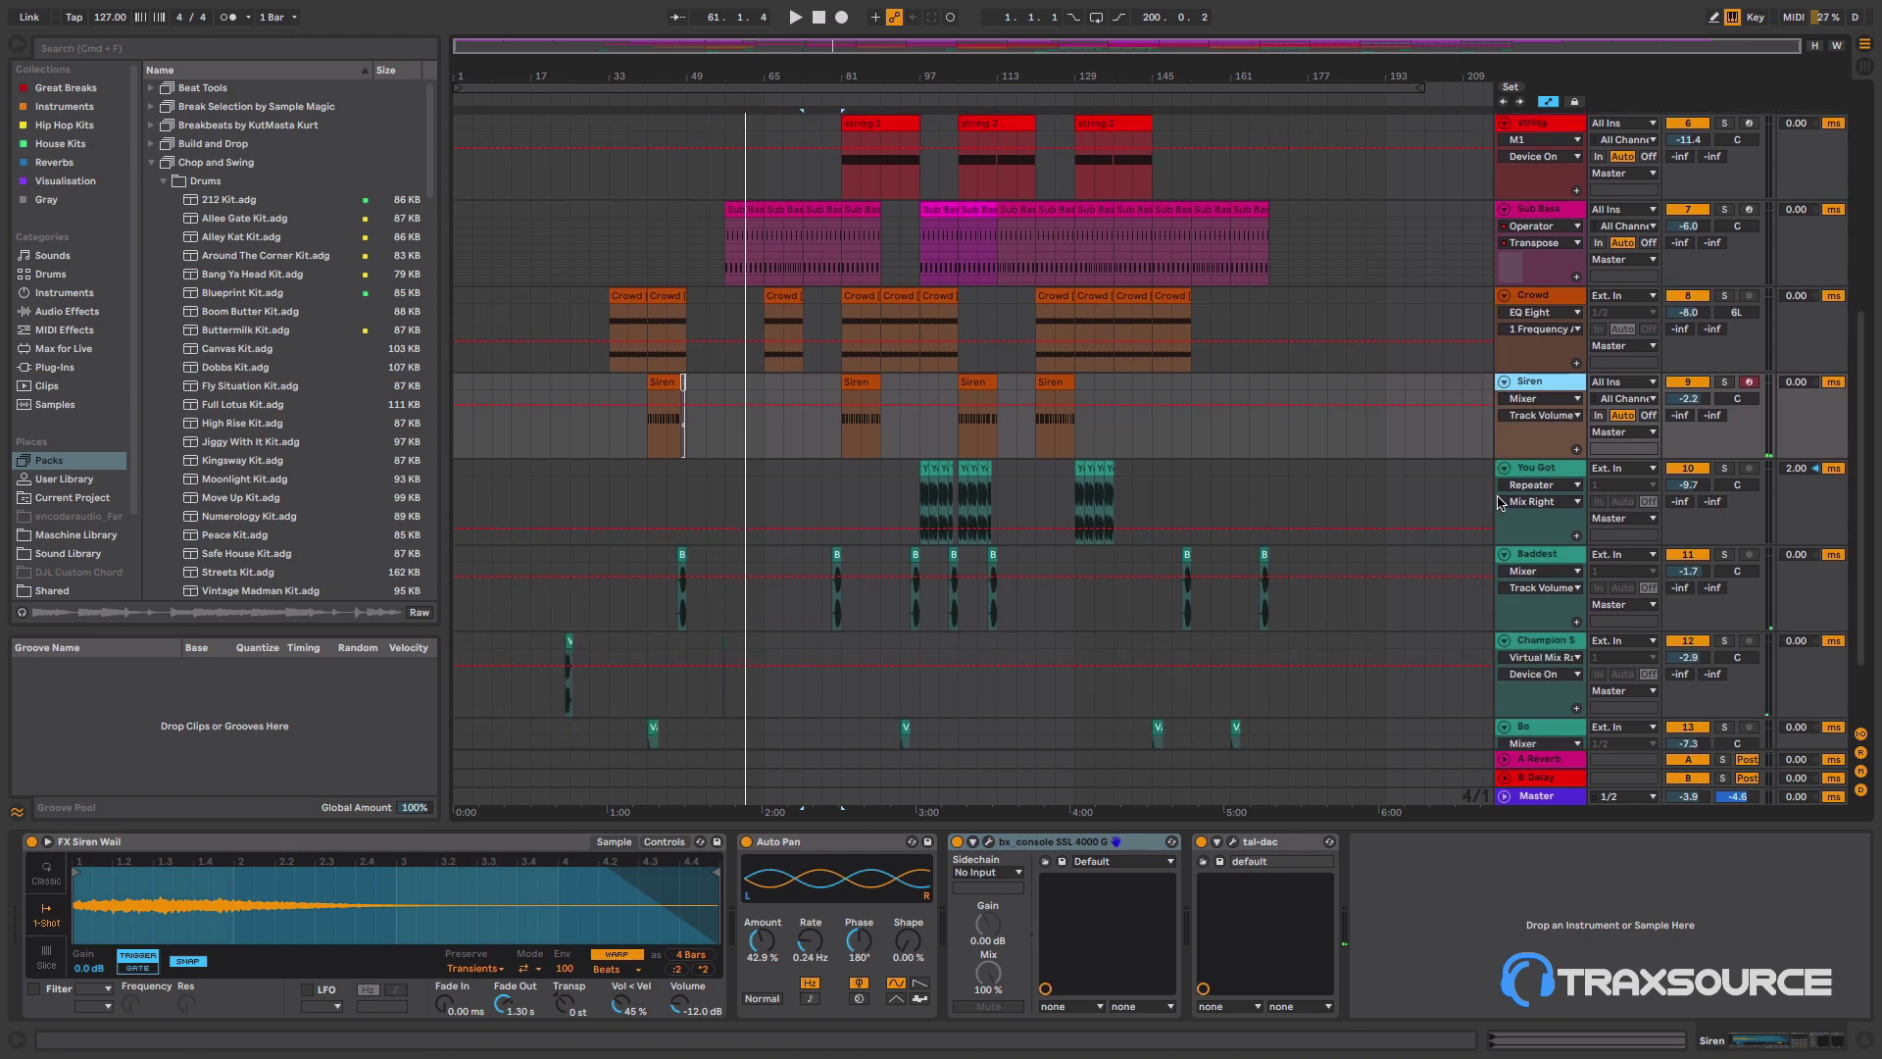
click(1526, 474)
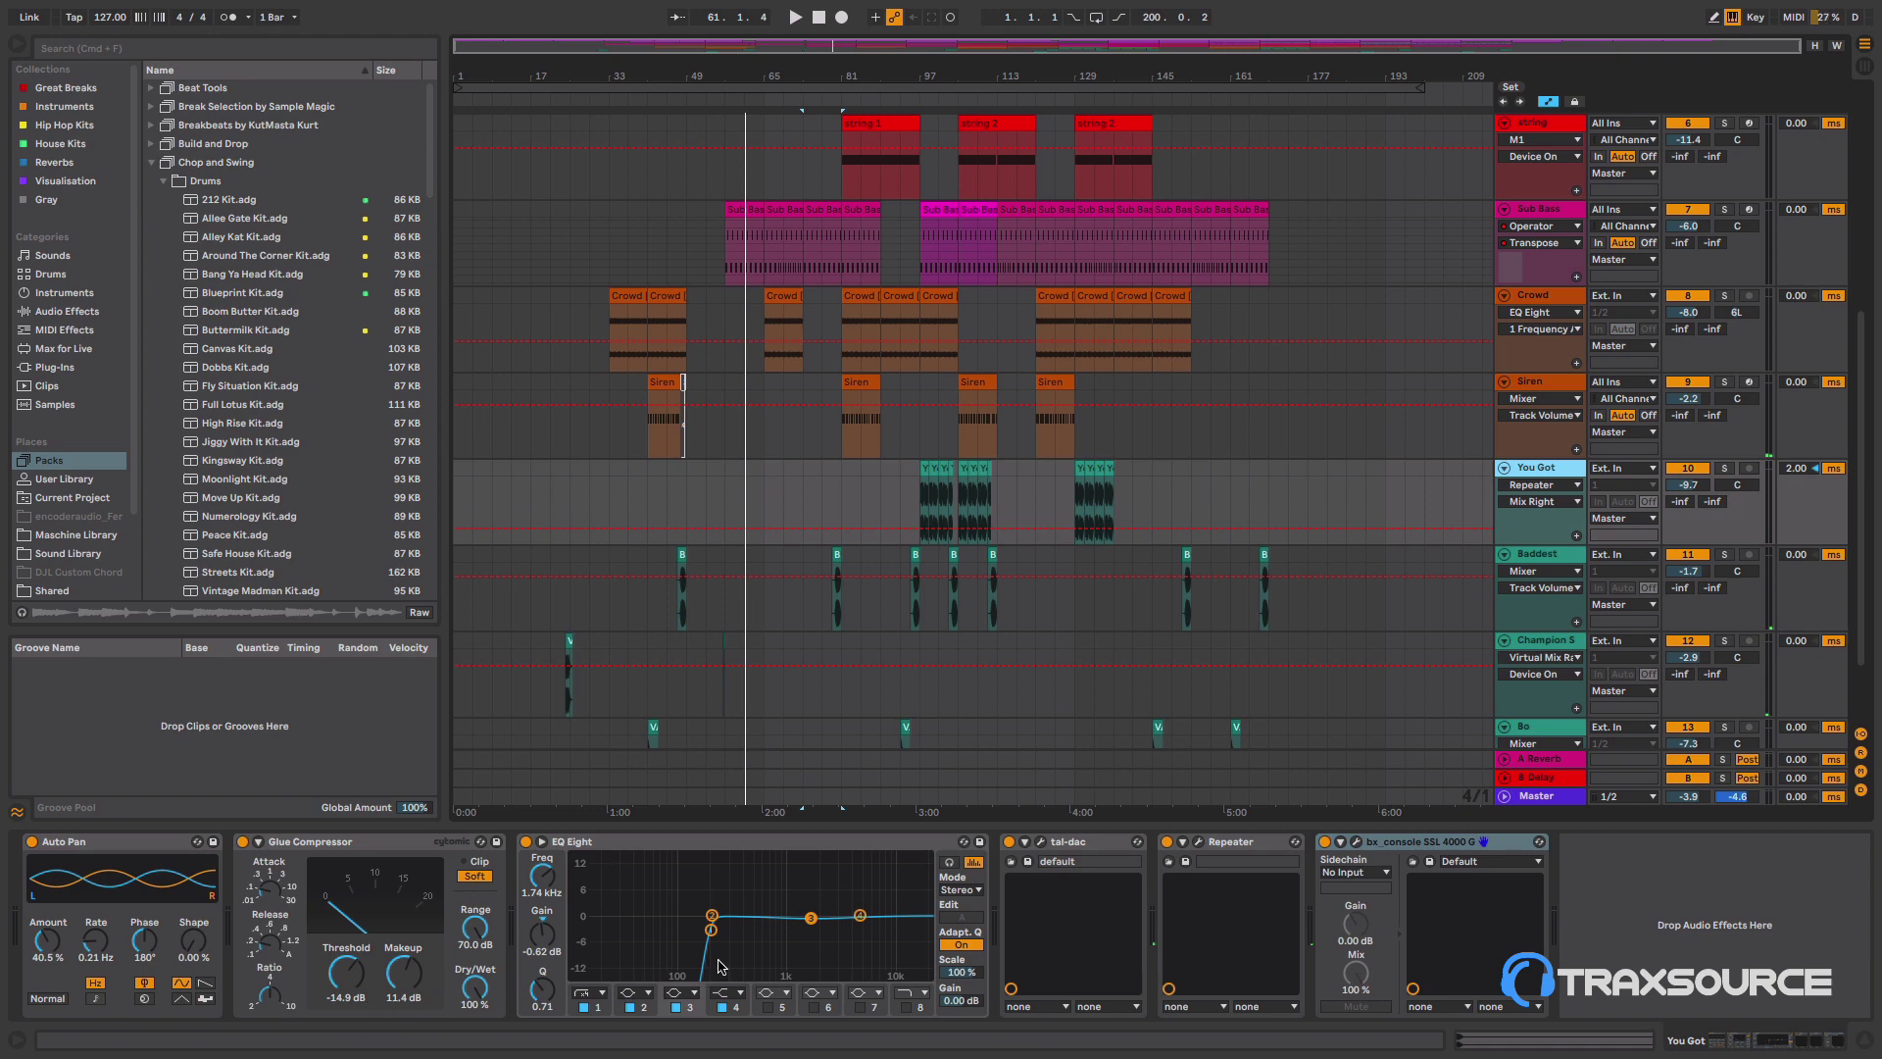
click(578, 1018)
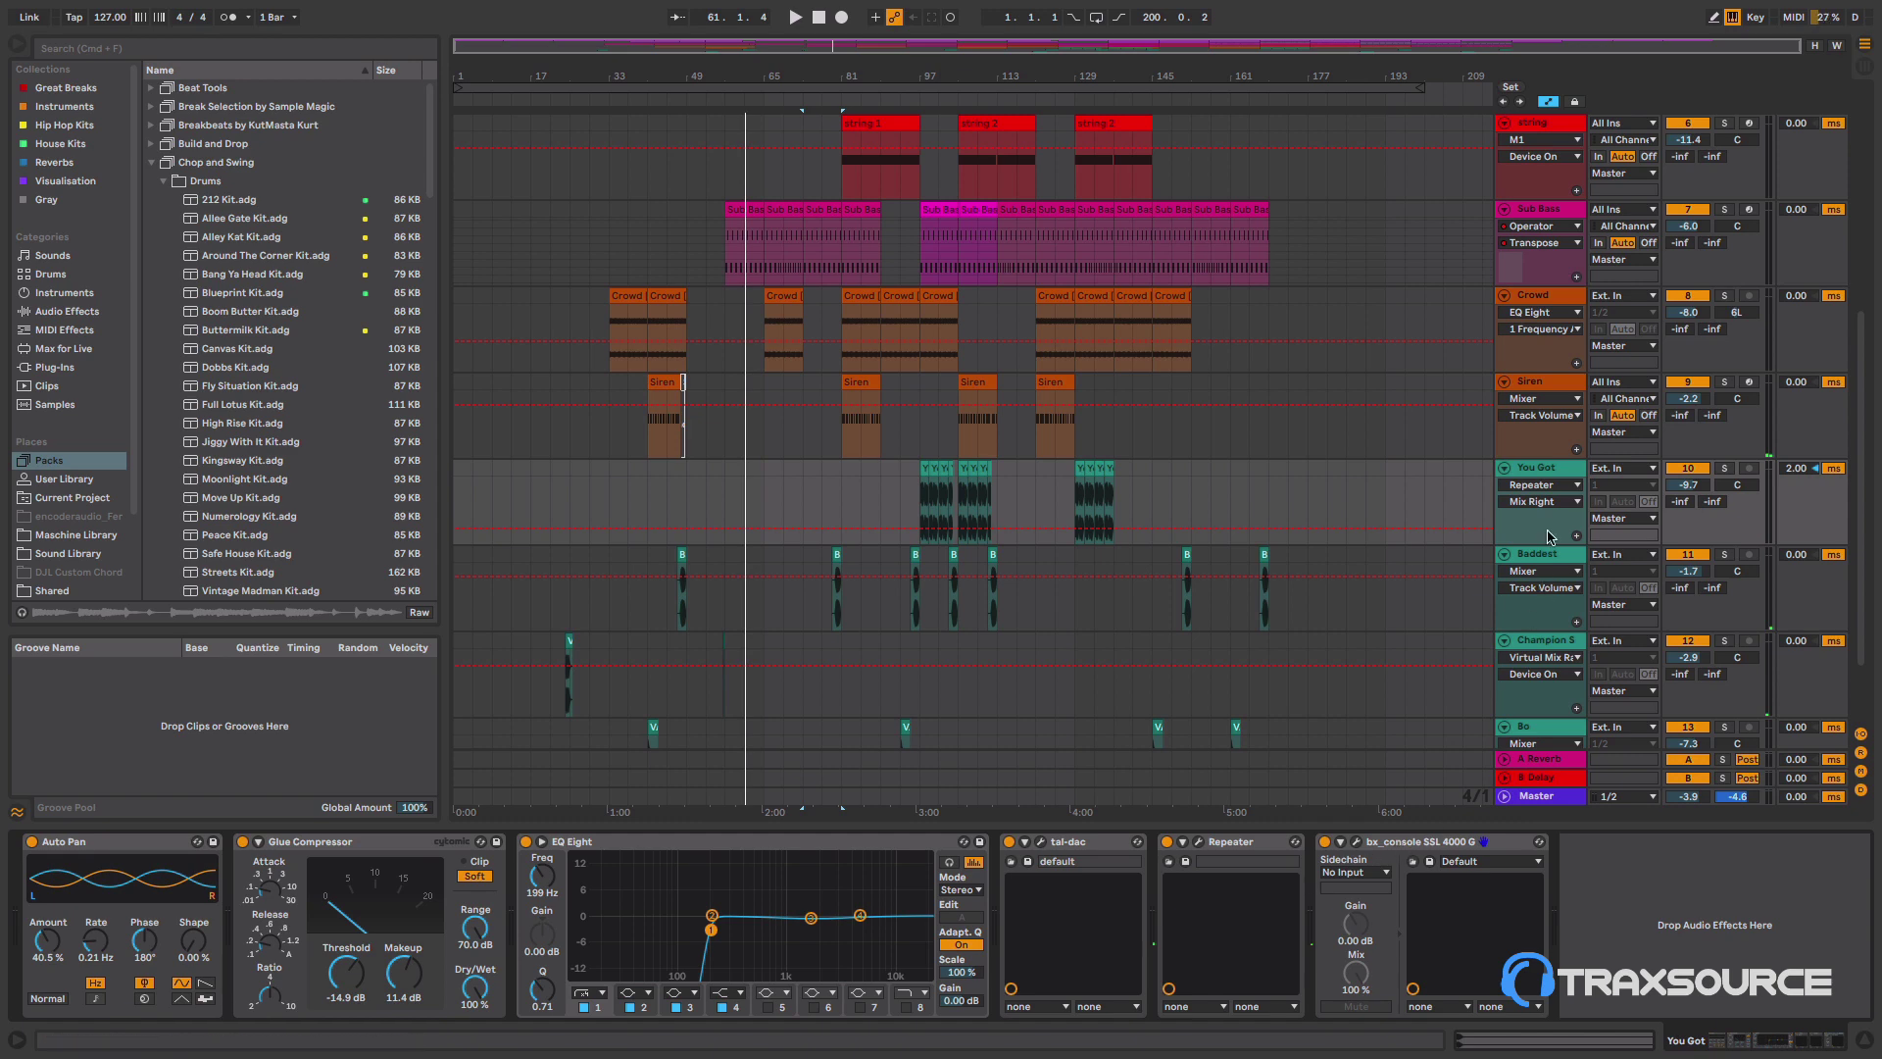
- Open the Virtual Mix Rack on the Baddest track, examine its Exciting Vocals preset with FG-N and FG-116 modules, and close it
click(1554, 598)
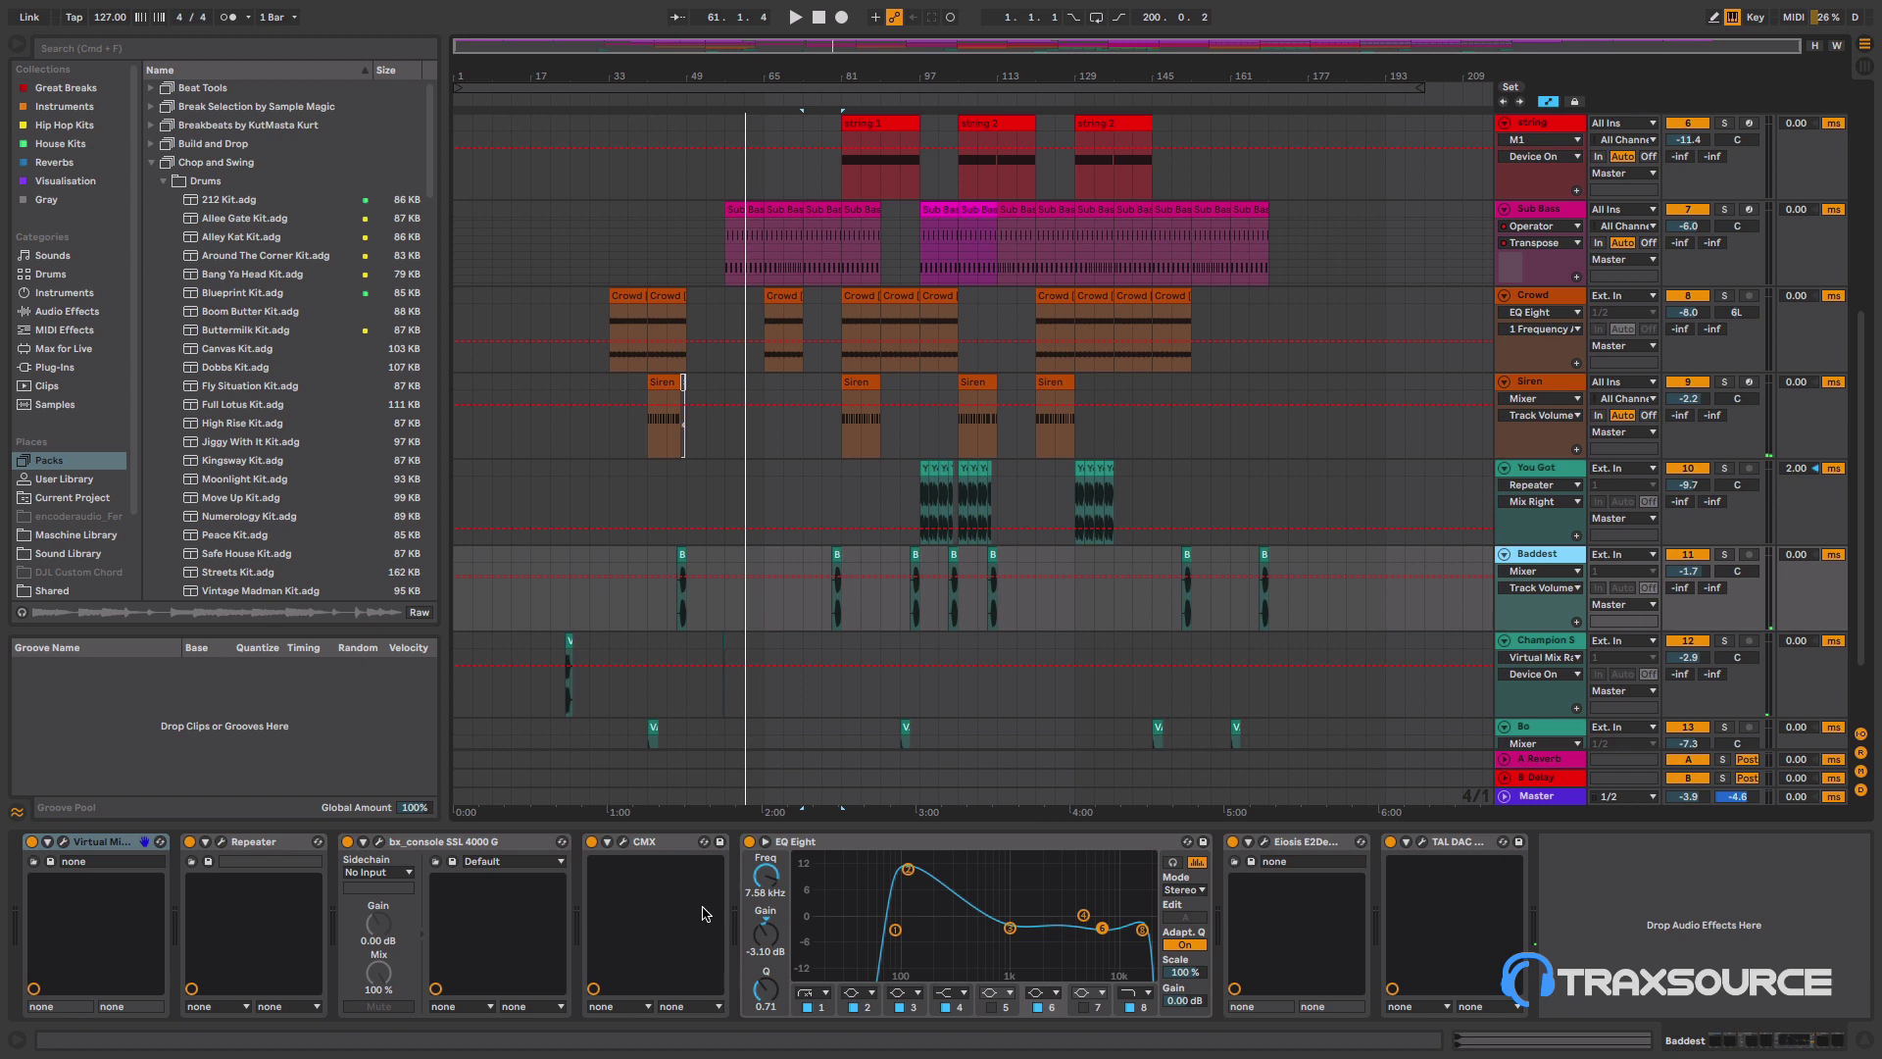
click(66, 844)
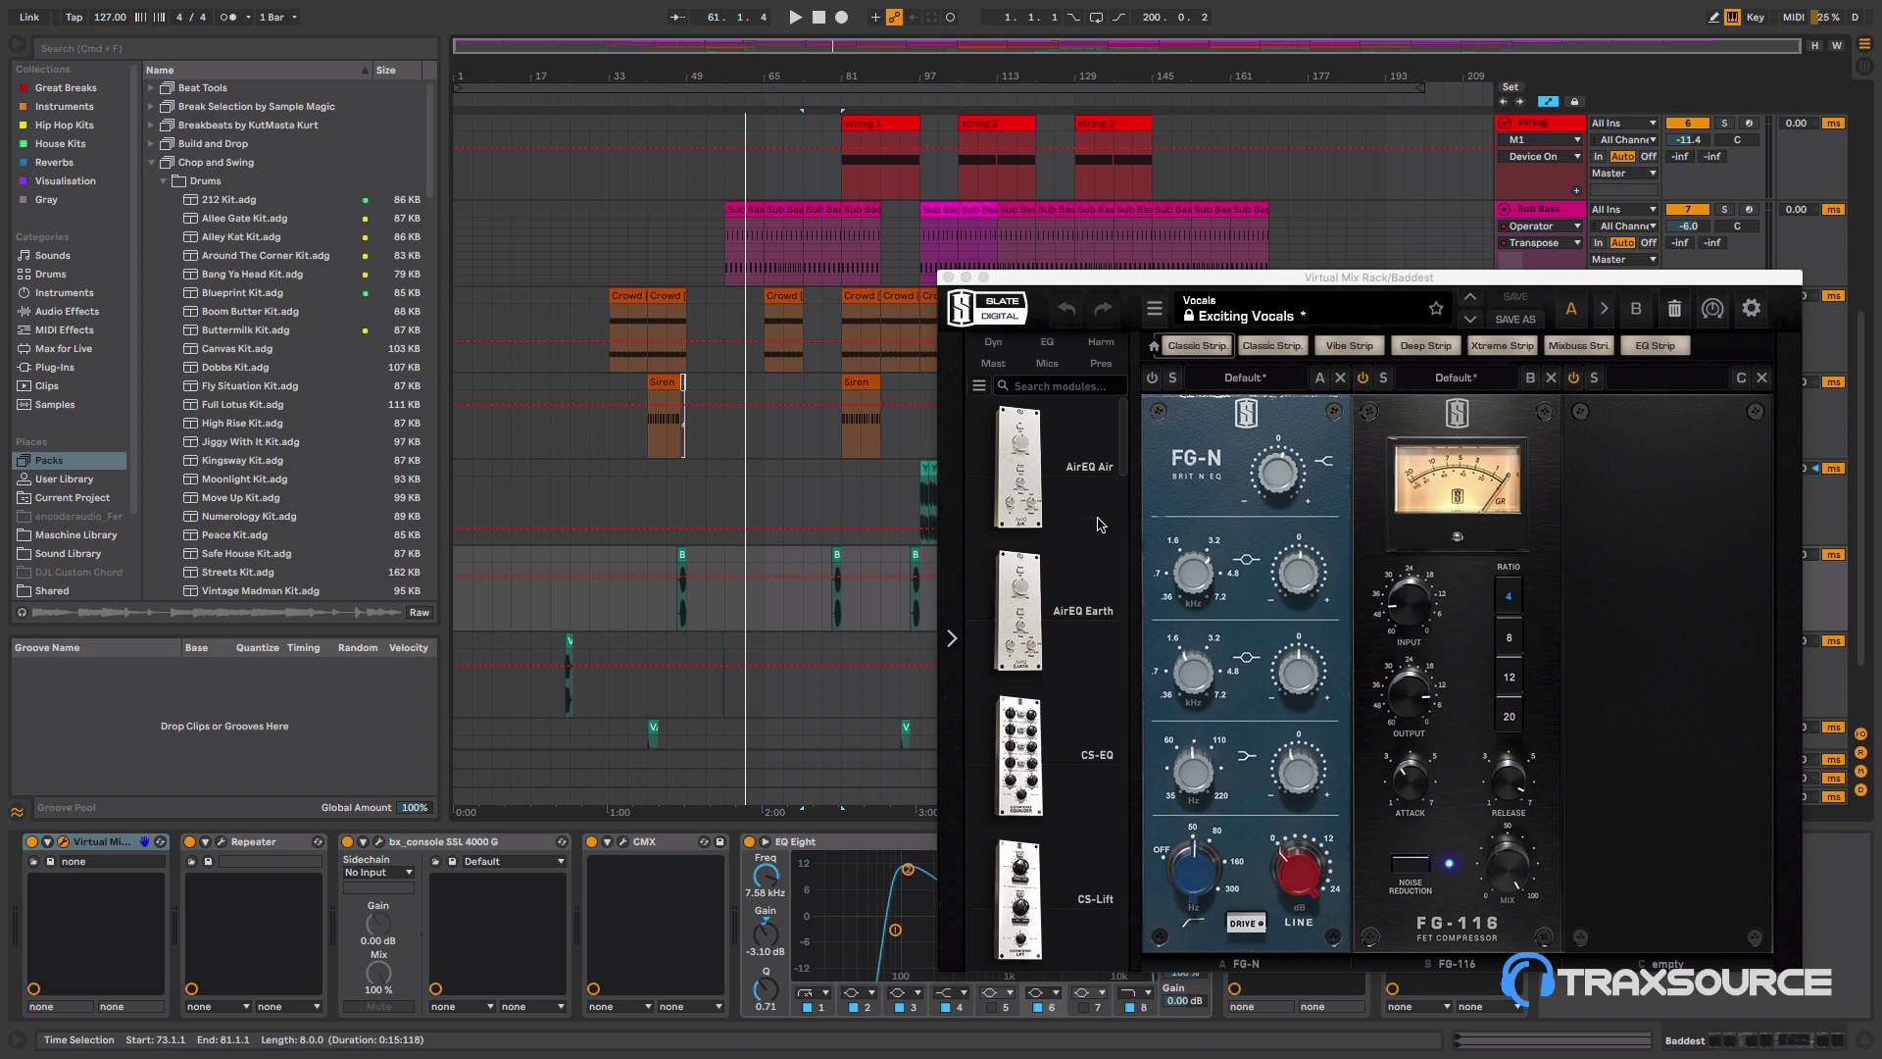
click(1118, 455)
mouse_move(1121, 454)
mouse_down()
mouse_move(1134, 702)
mouse_move(1101, 431)
mouse_up()
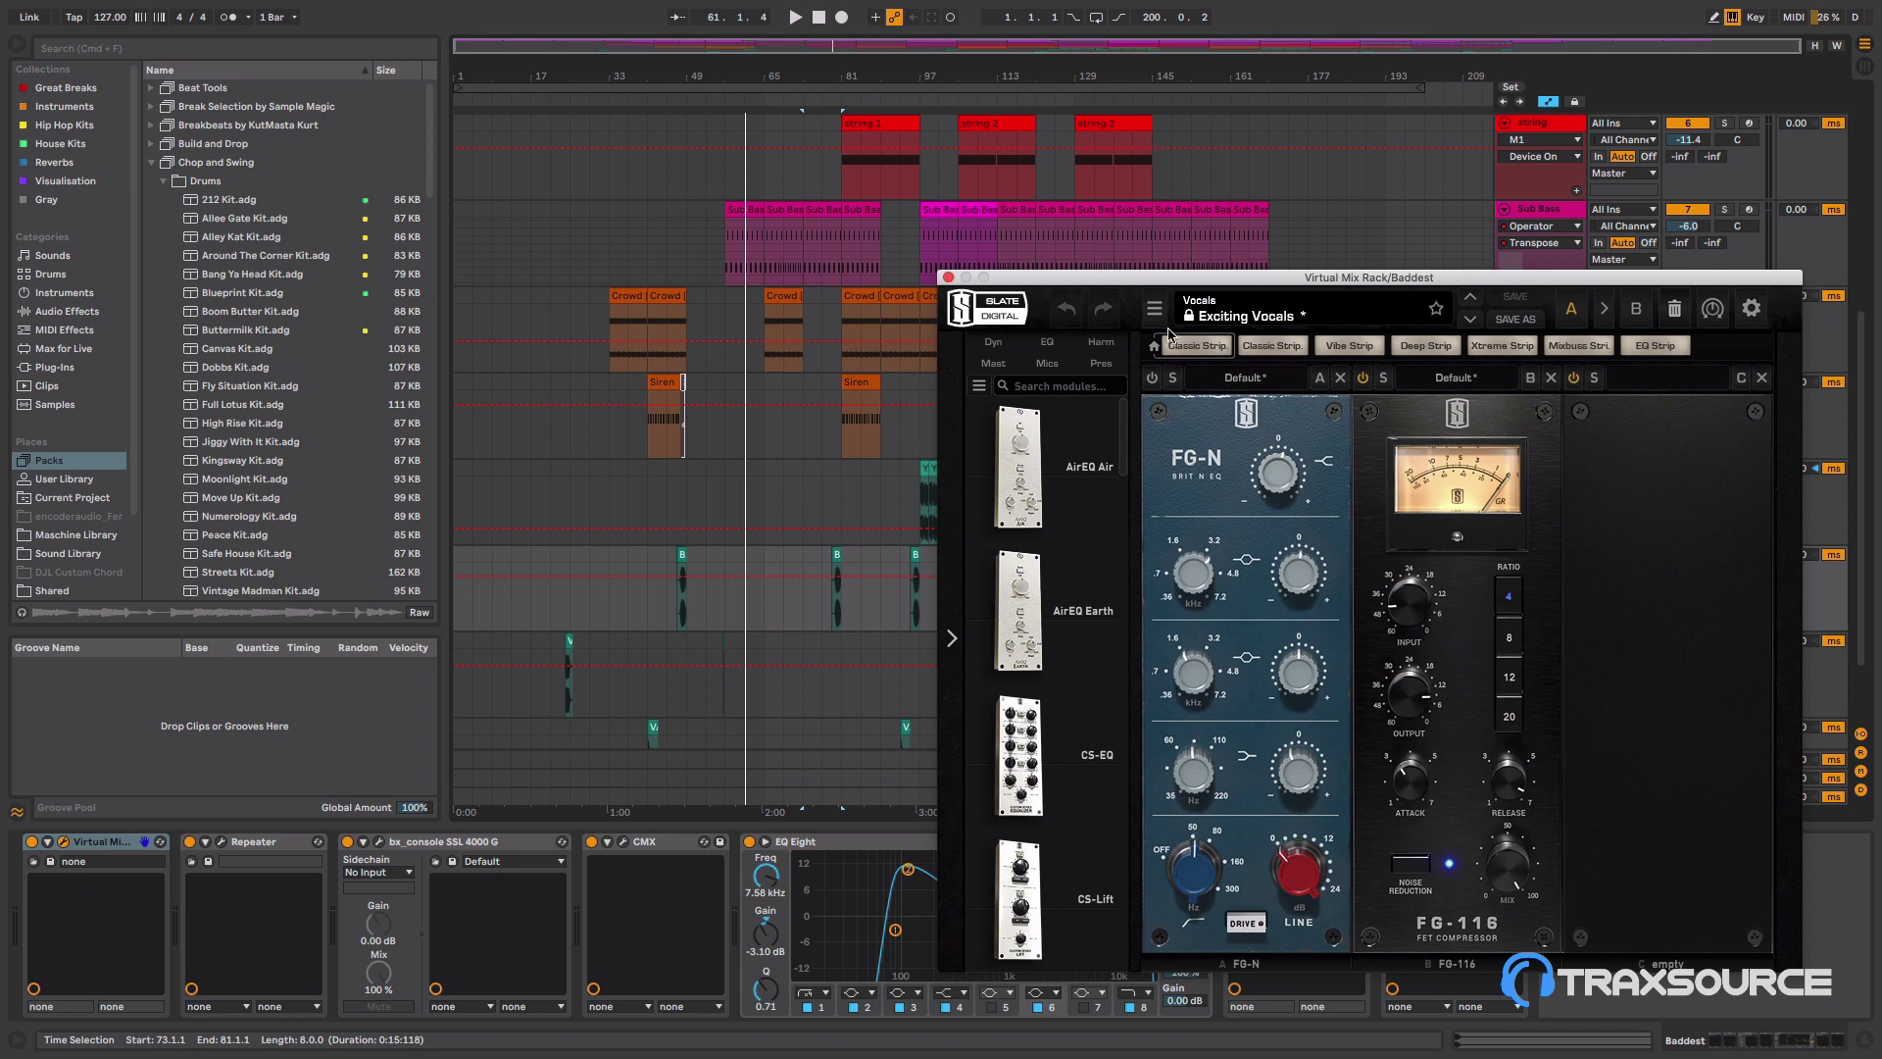
click(948, 278)
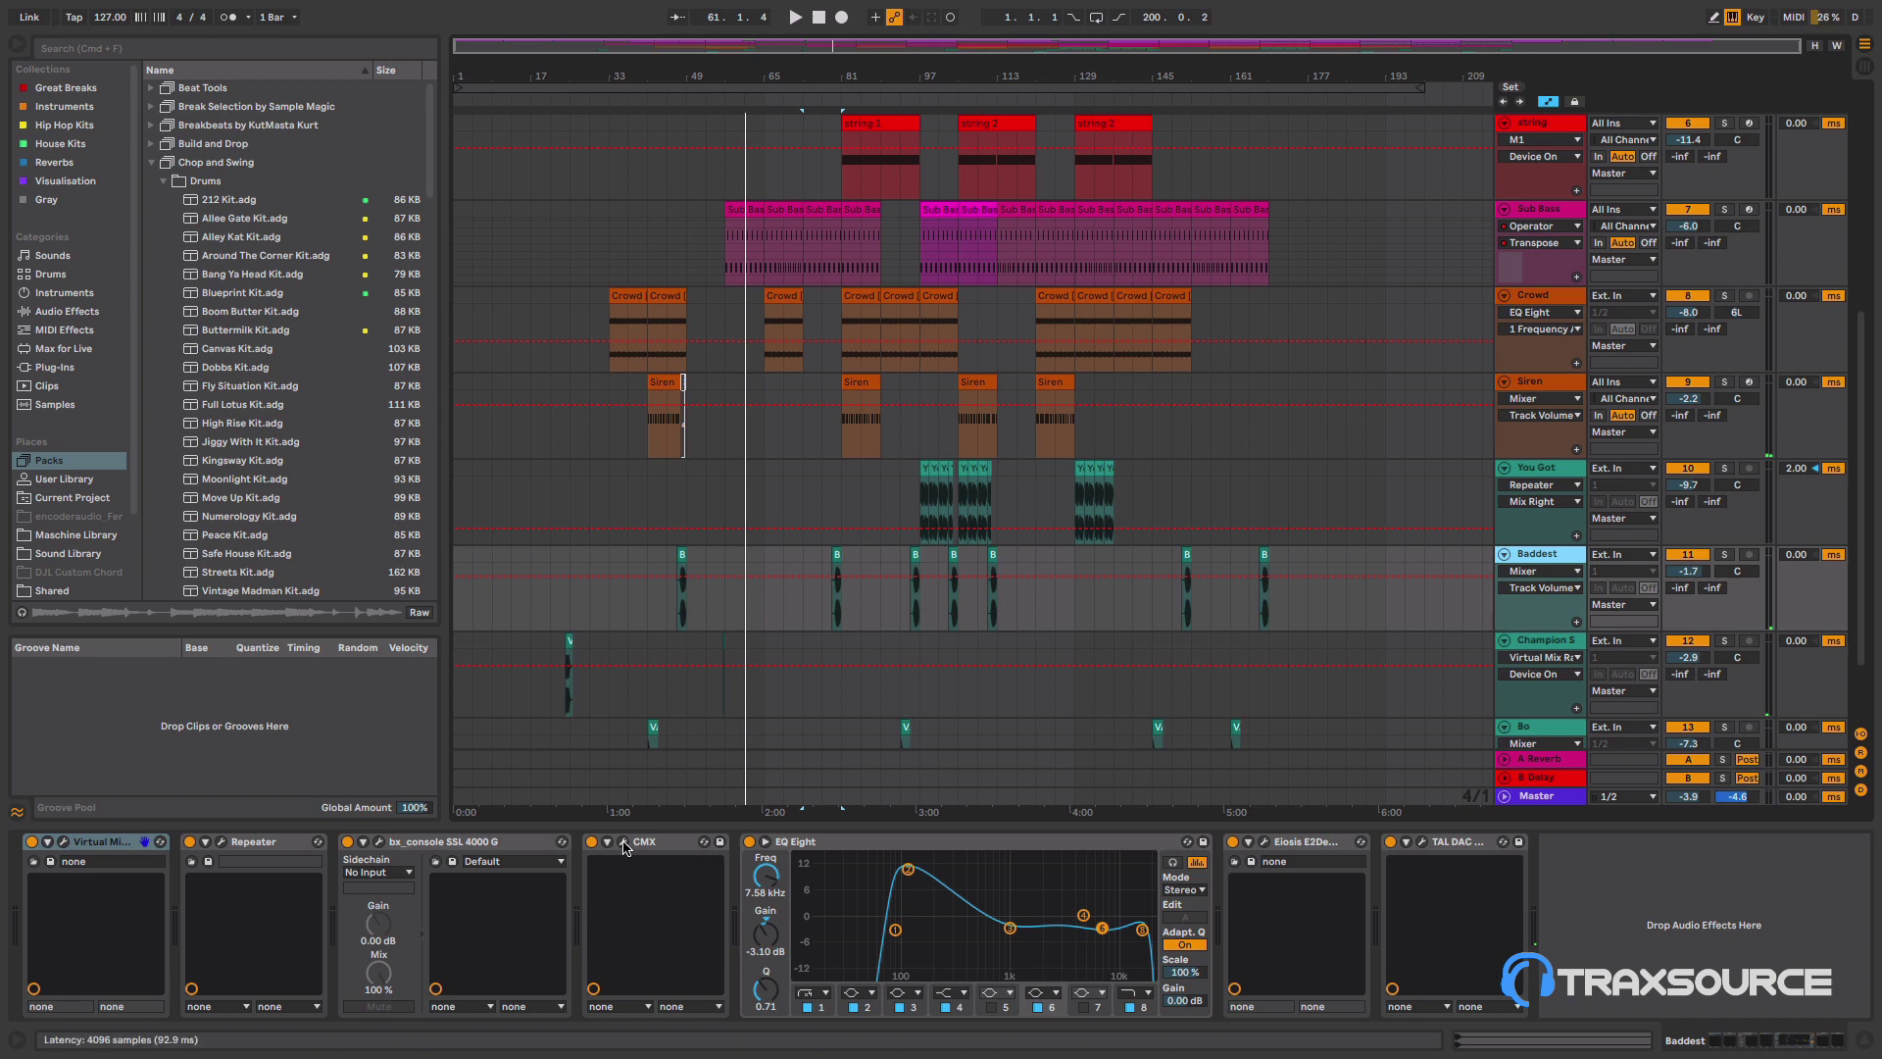
- Open the Eiosis E2Deesser and the TAL-DAC on the Baddest track in turn, examine their settings, and close each one
click(1265, 841)
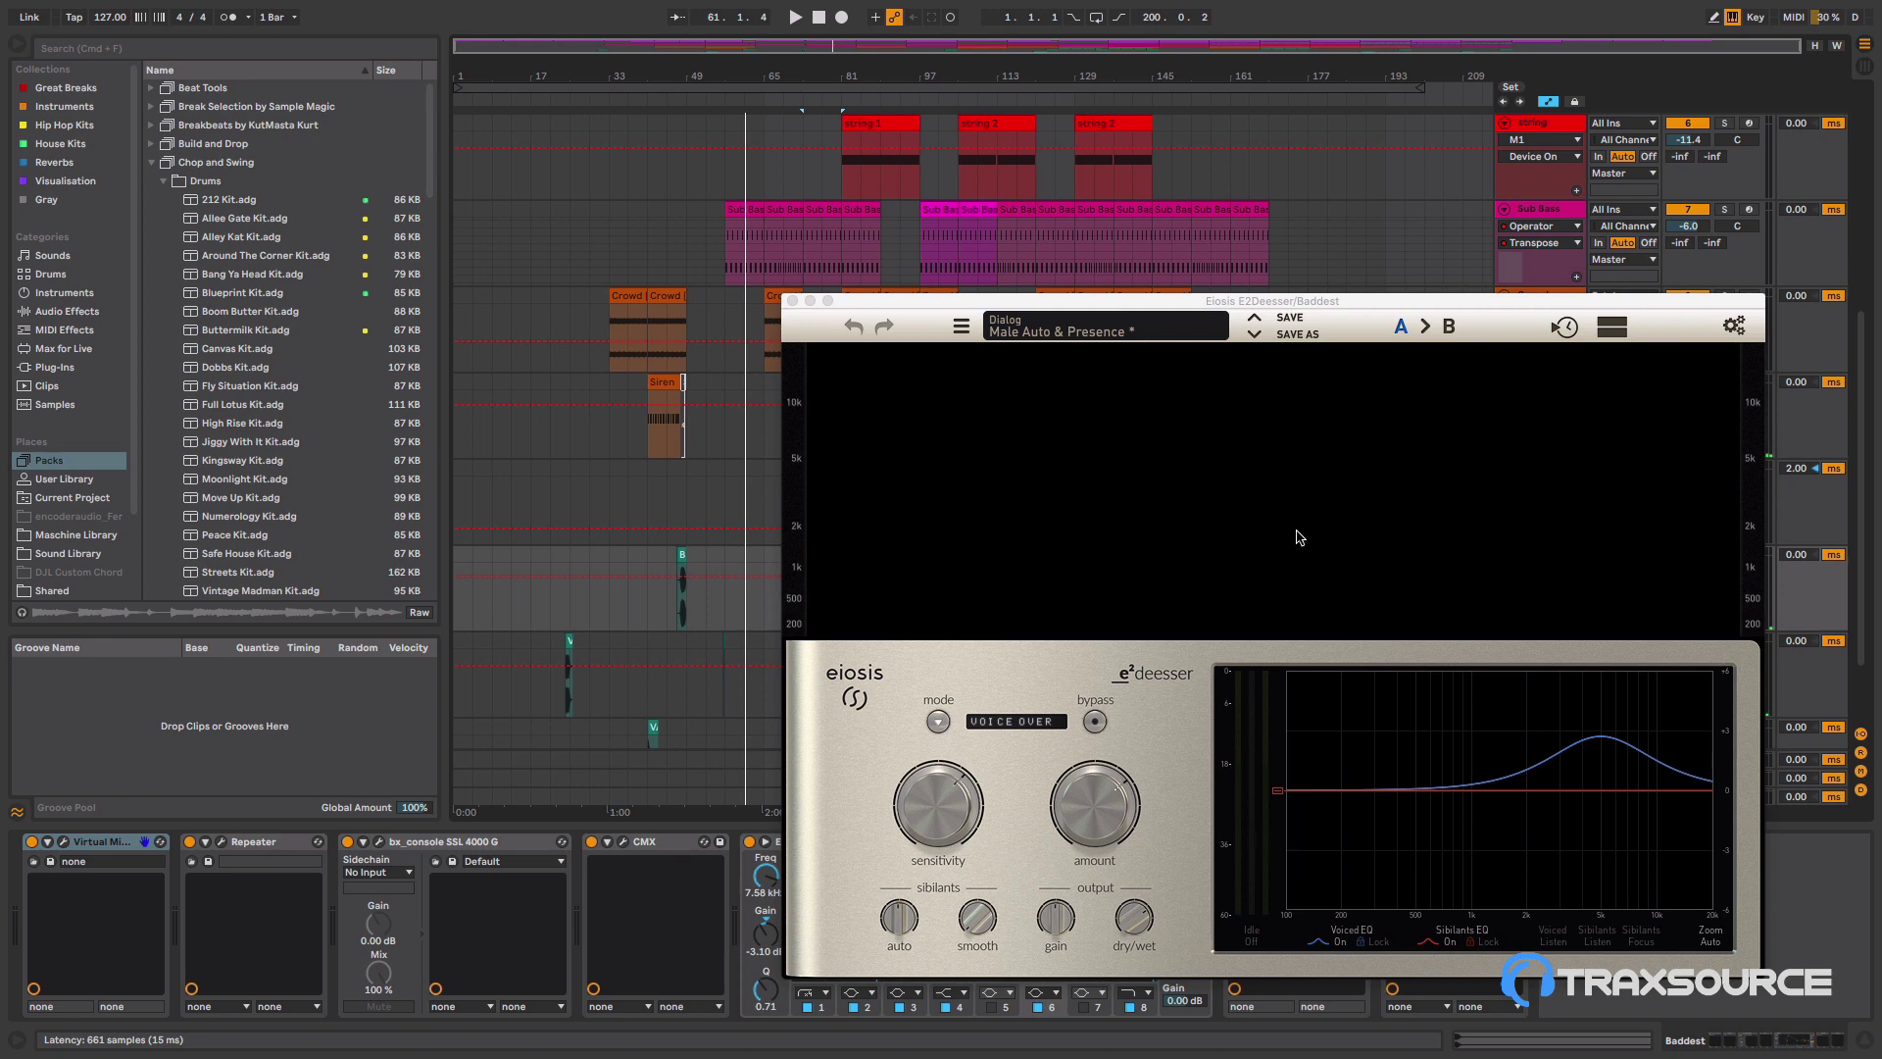
drag(1296, 300, 1048, 212)
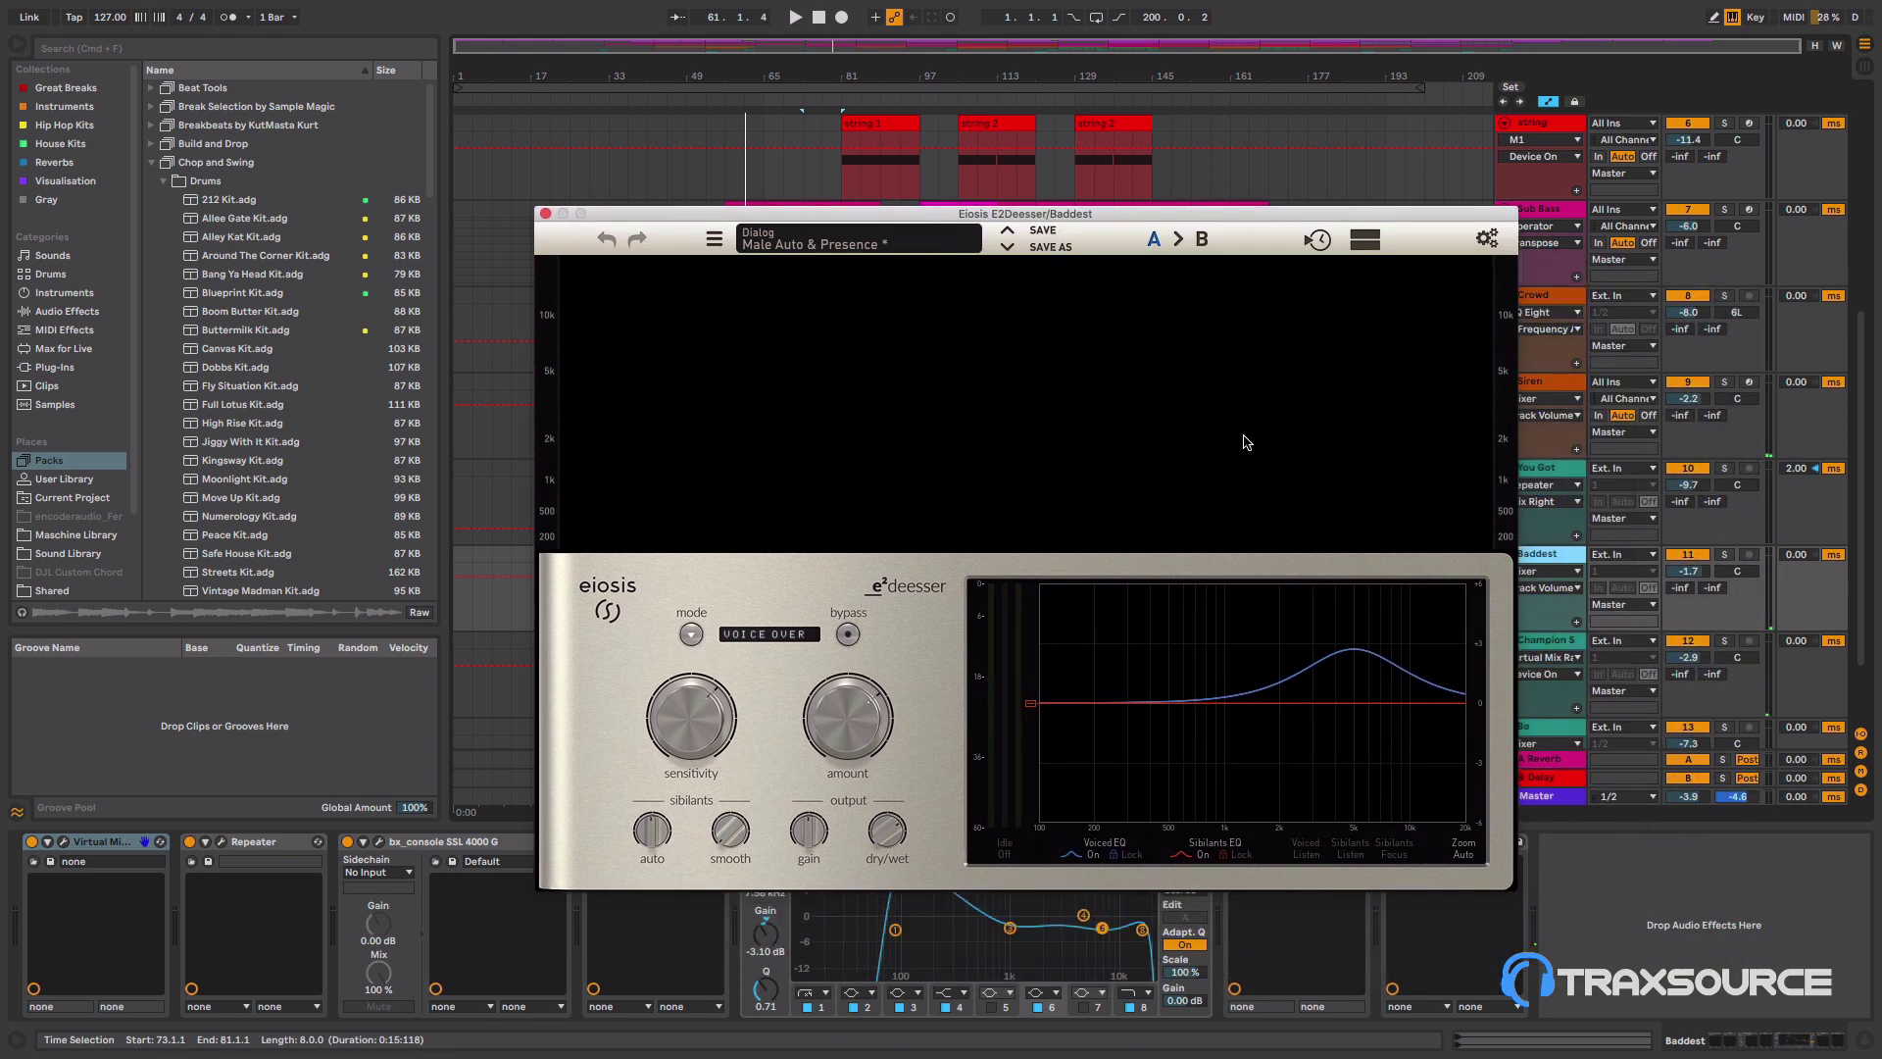
click(545, 214)
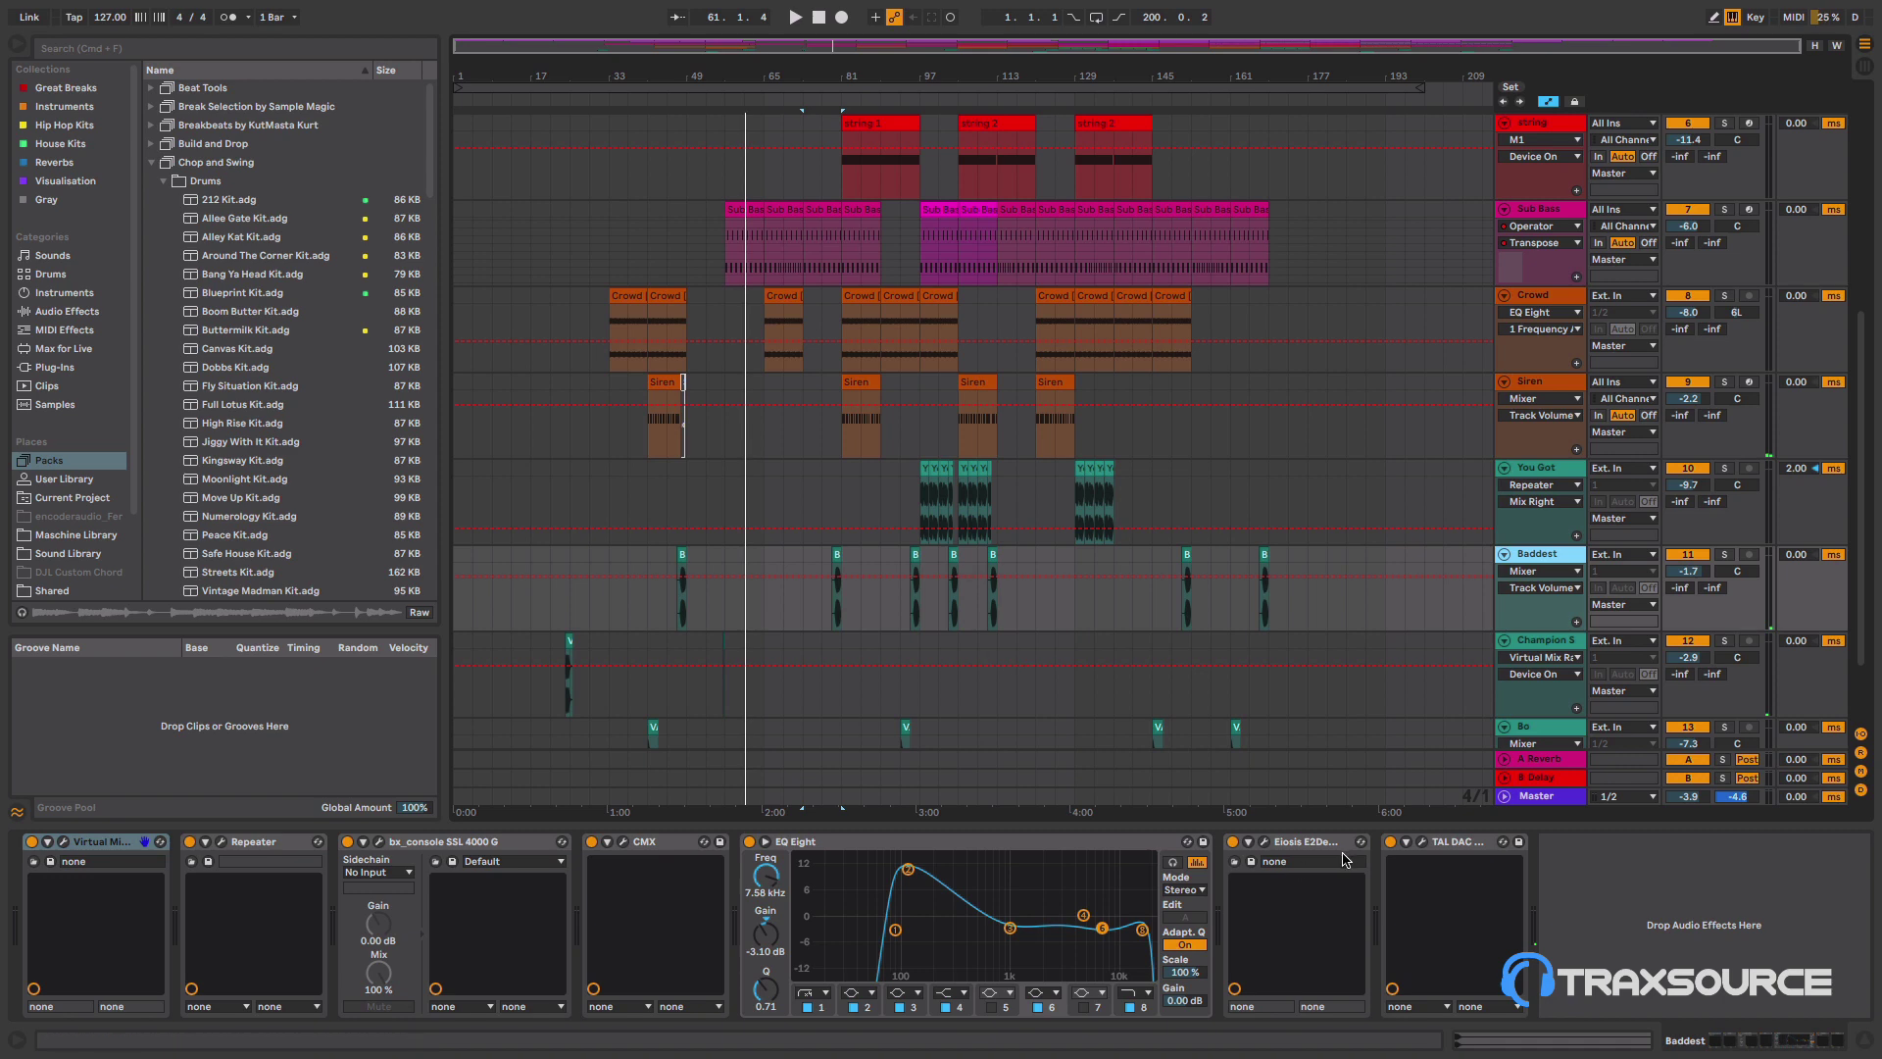
click(1422, 842)
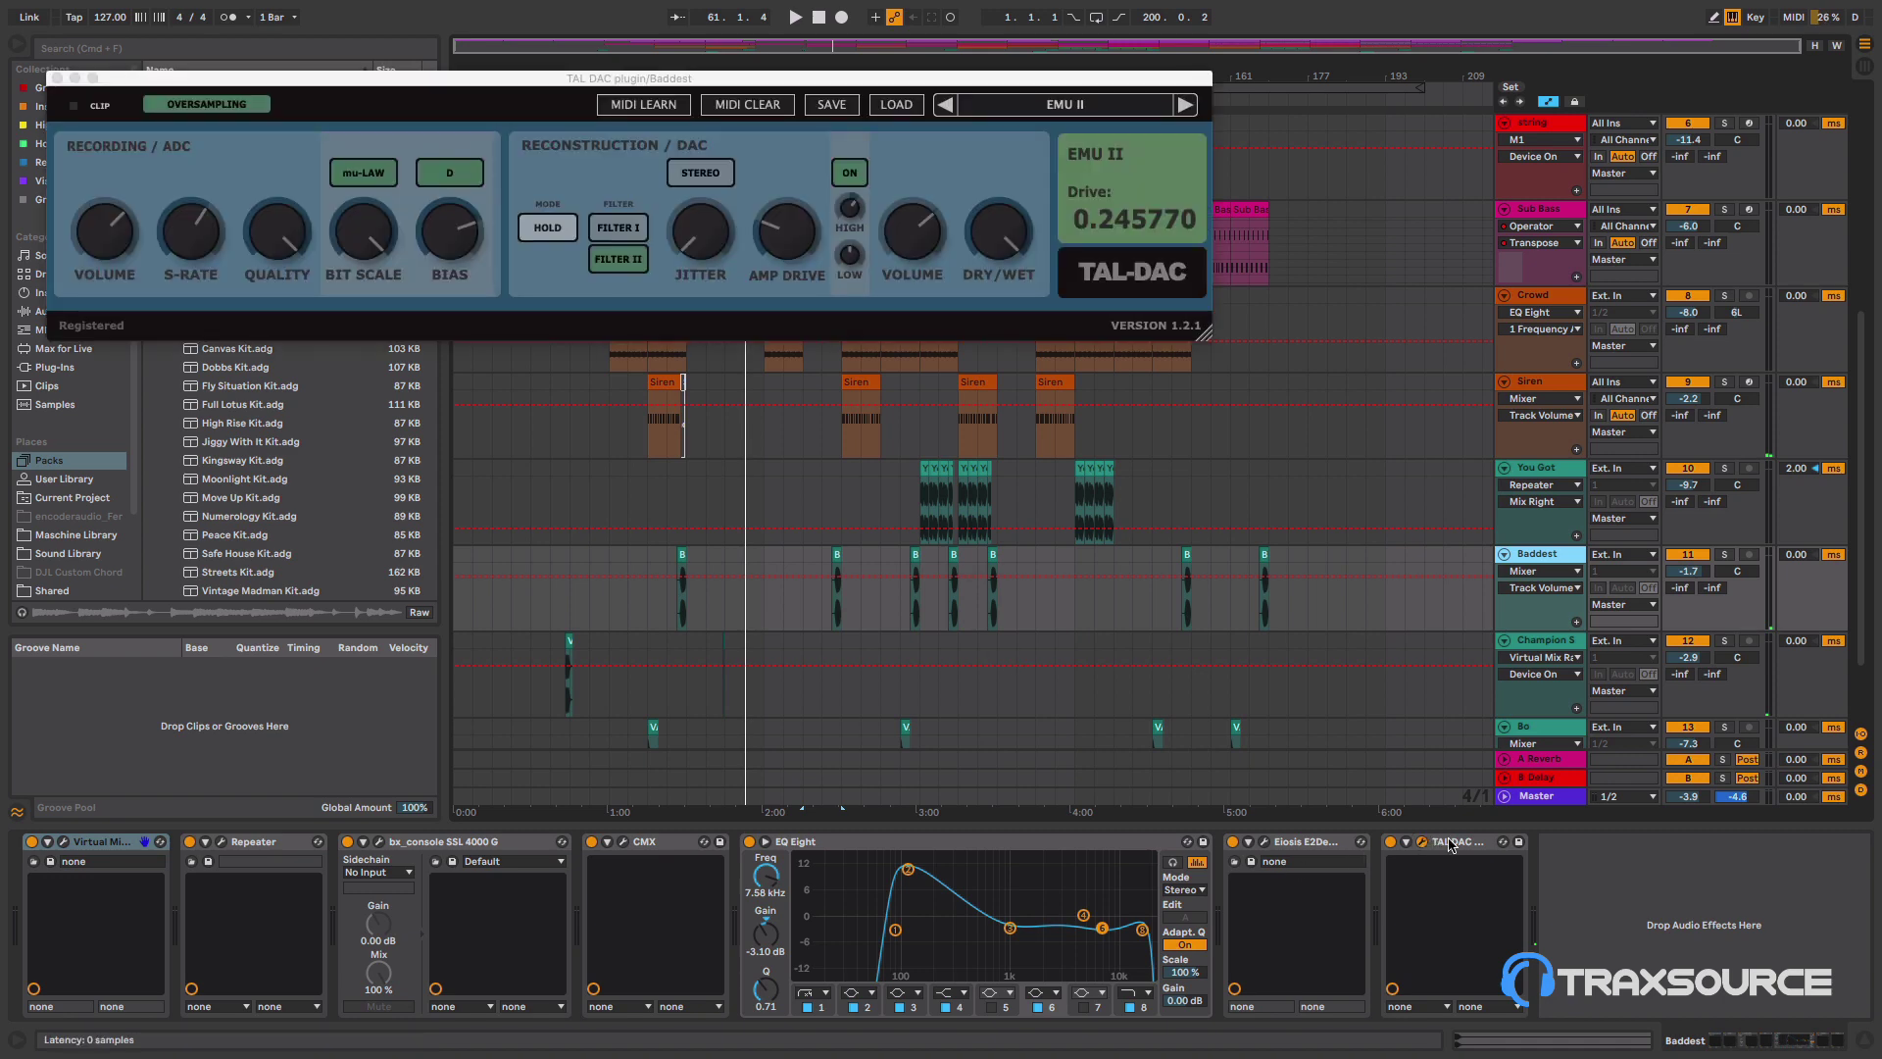
click(56, 78)
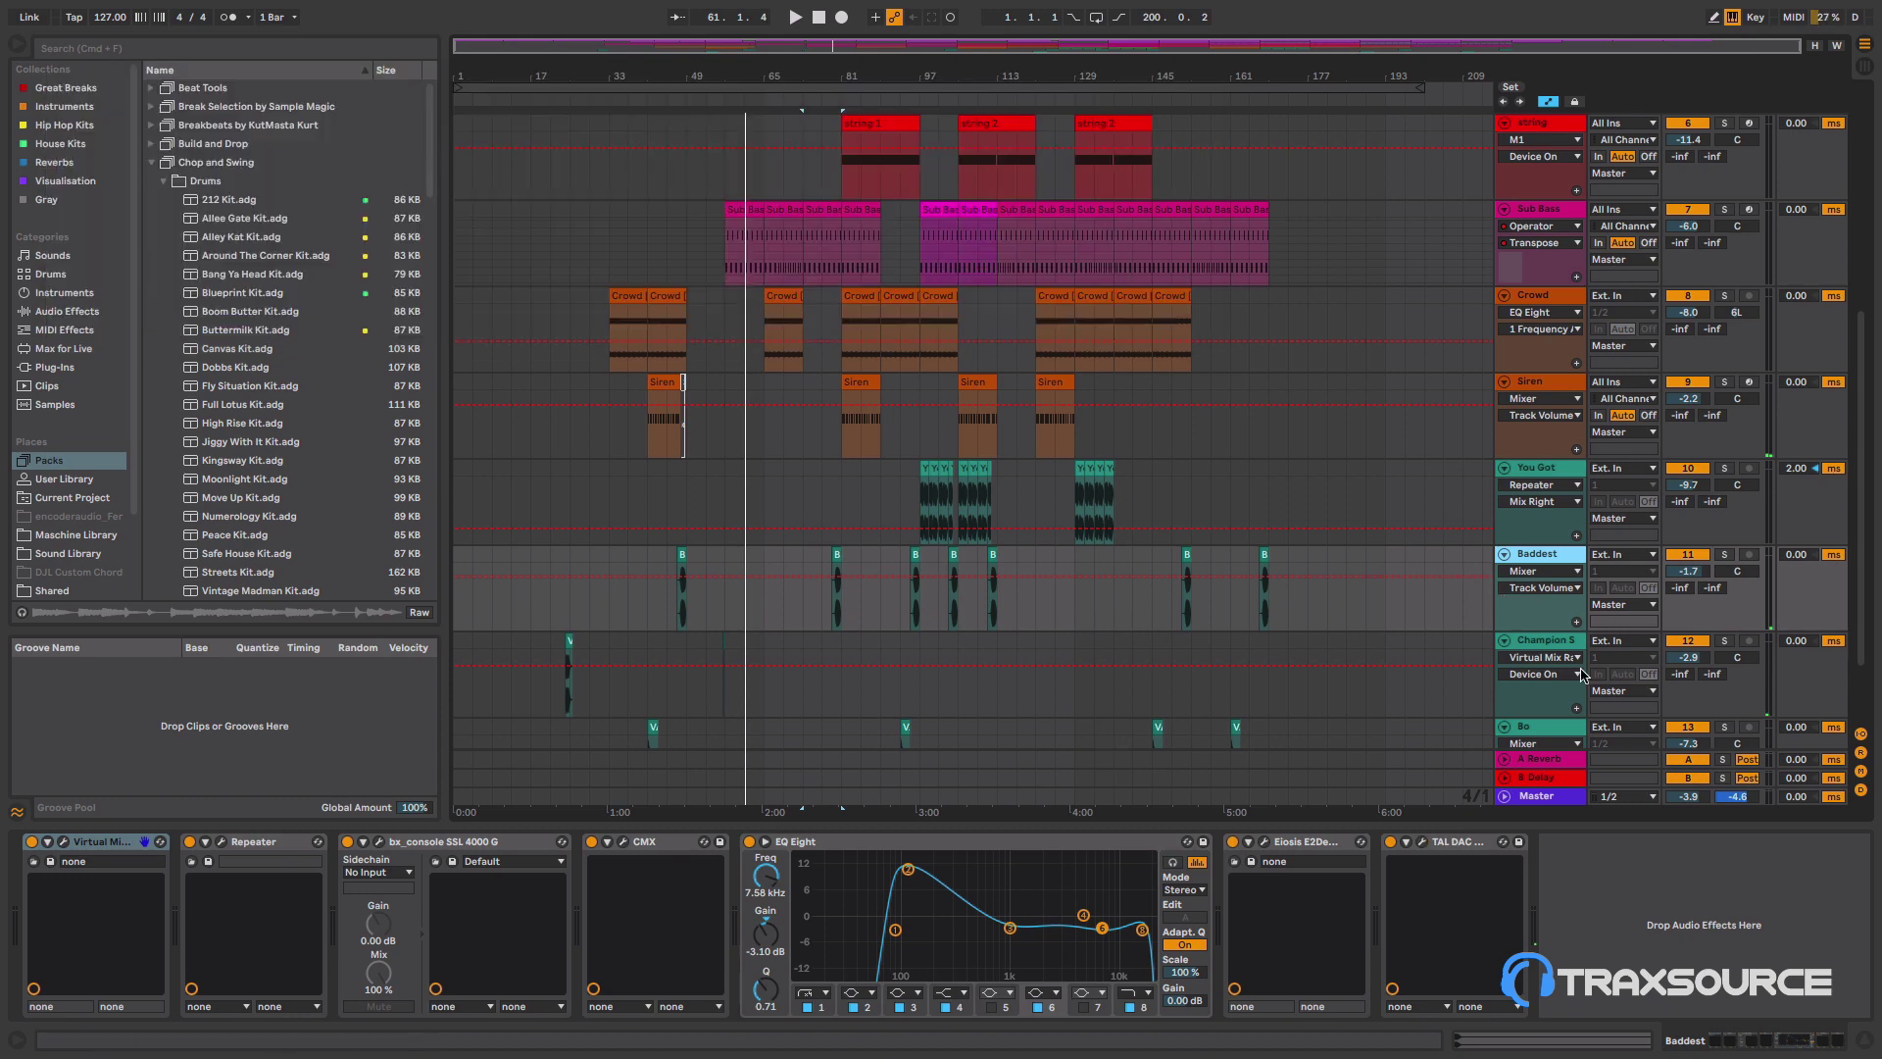
- Examine the device chains of the Champion Sound and Bo vocal tracks, comparing them with the Baddest track's chain
click(1543, 647)
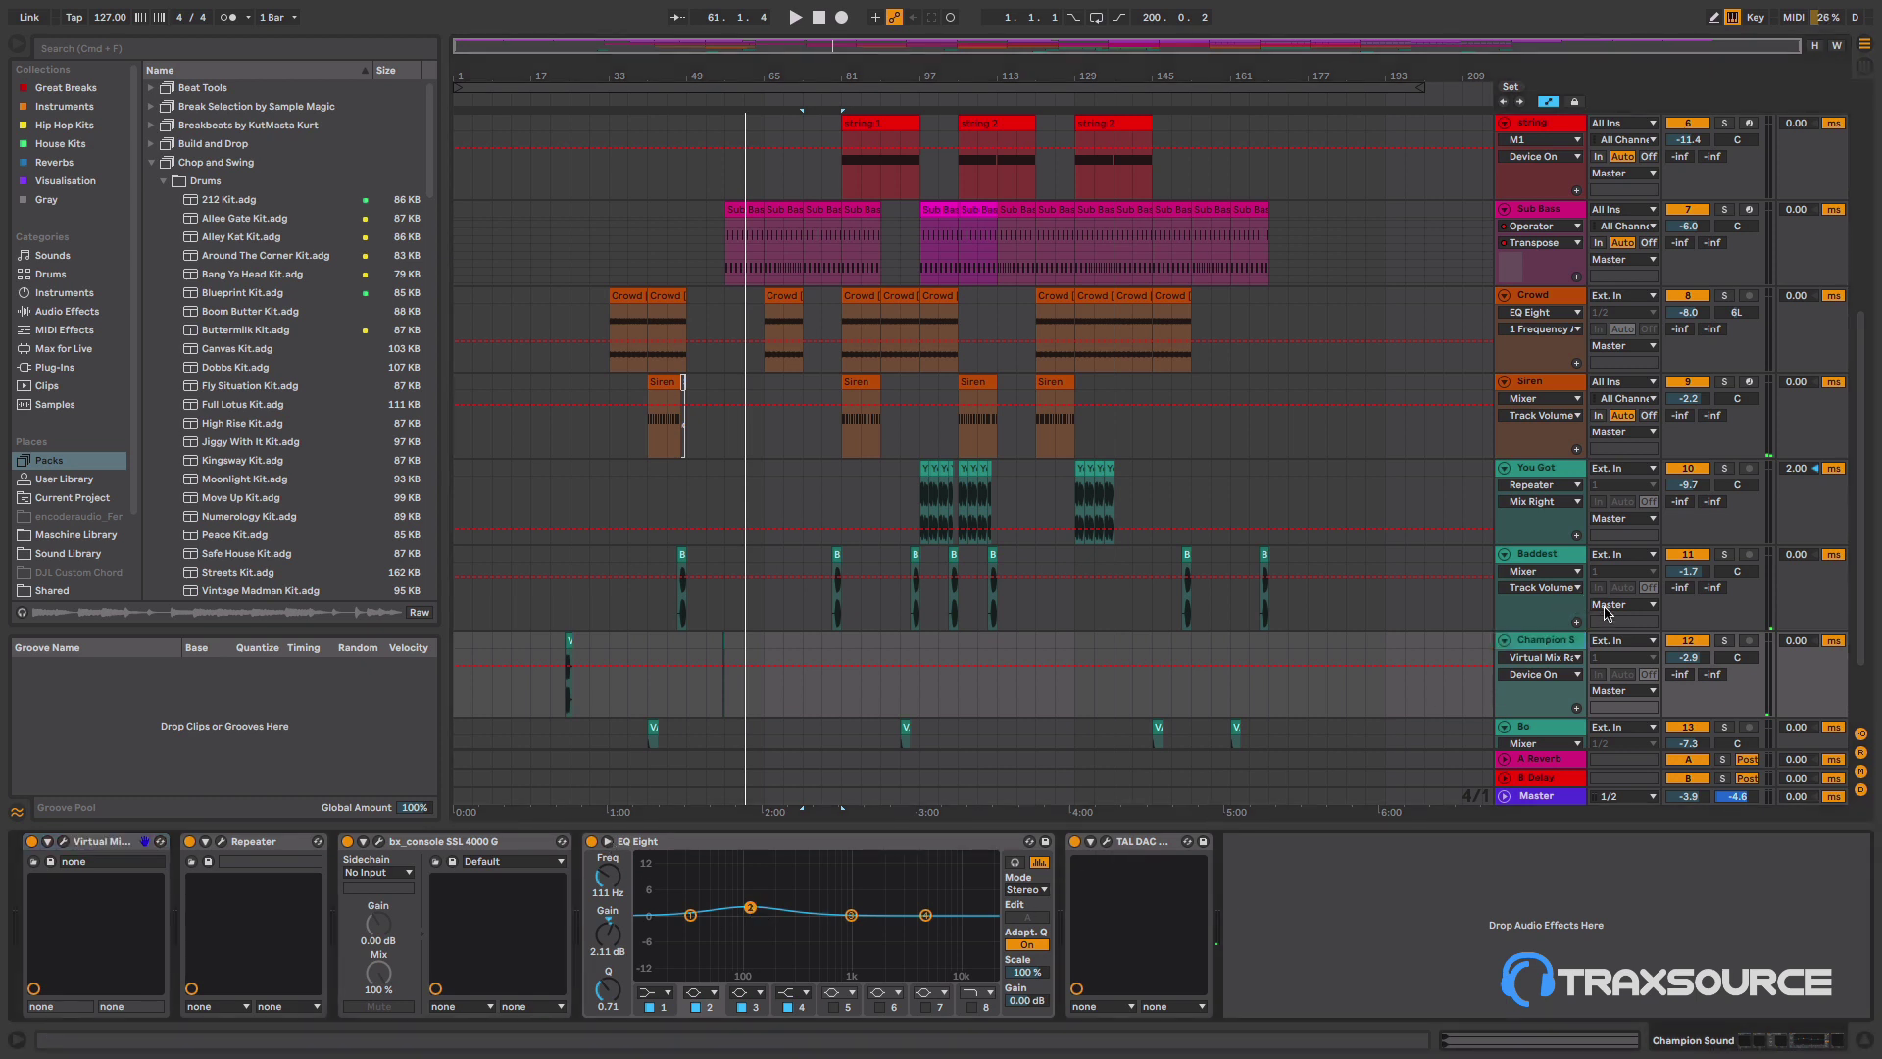
scroll(1608, 612, down, 3)
click(1552, 632)
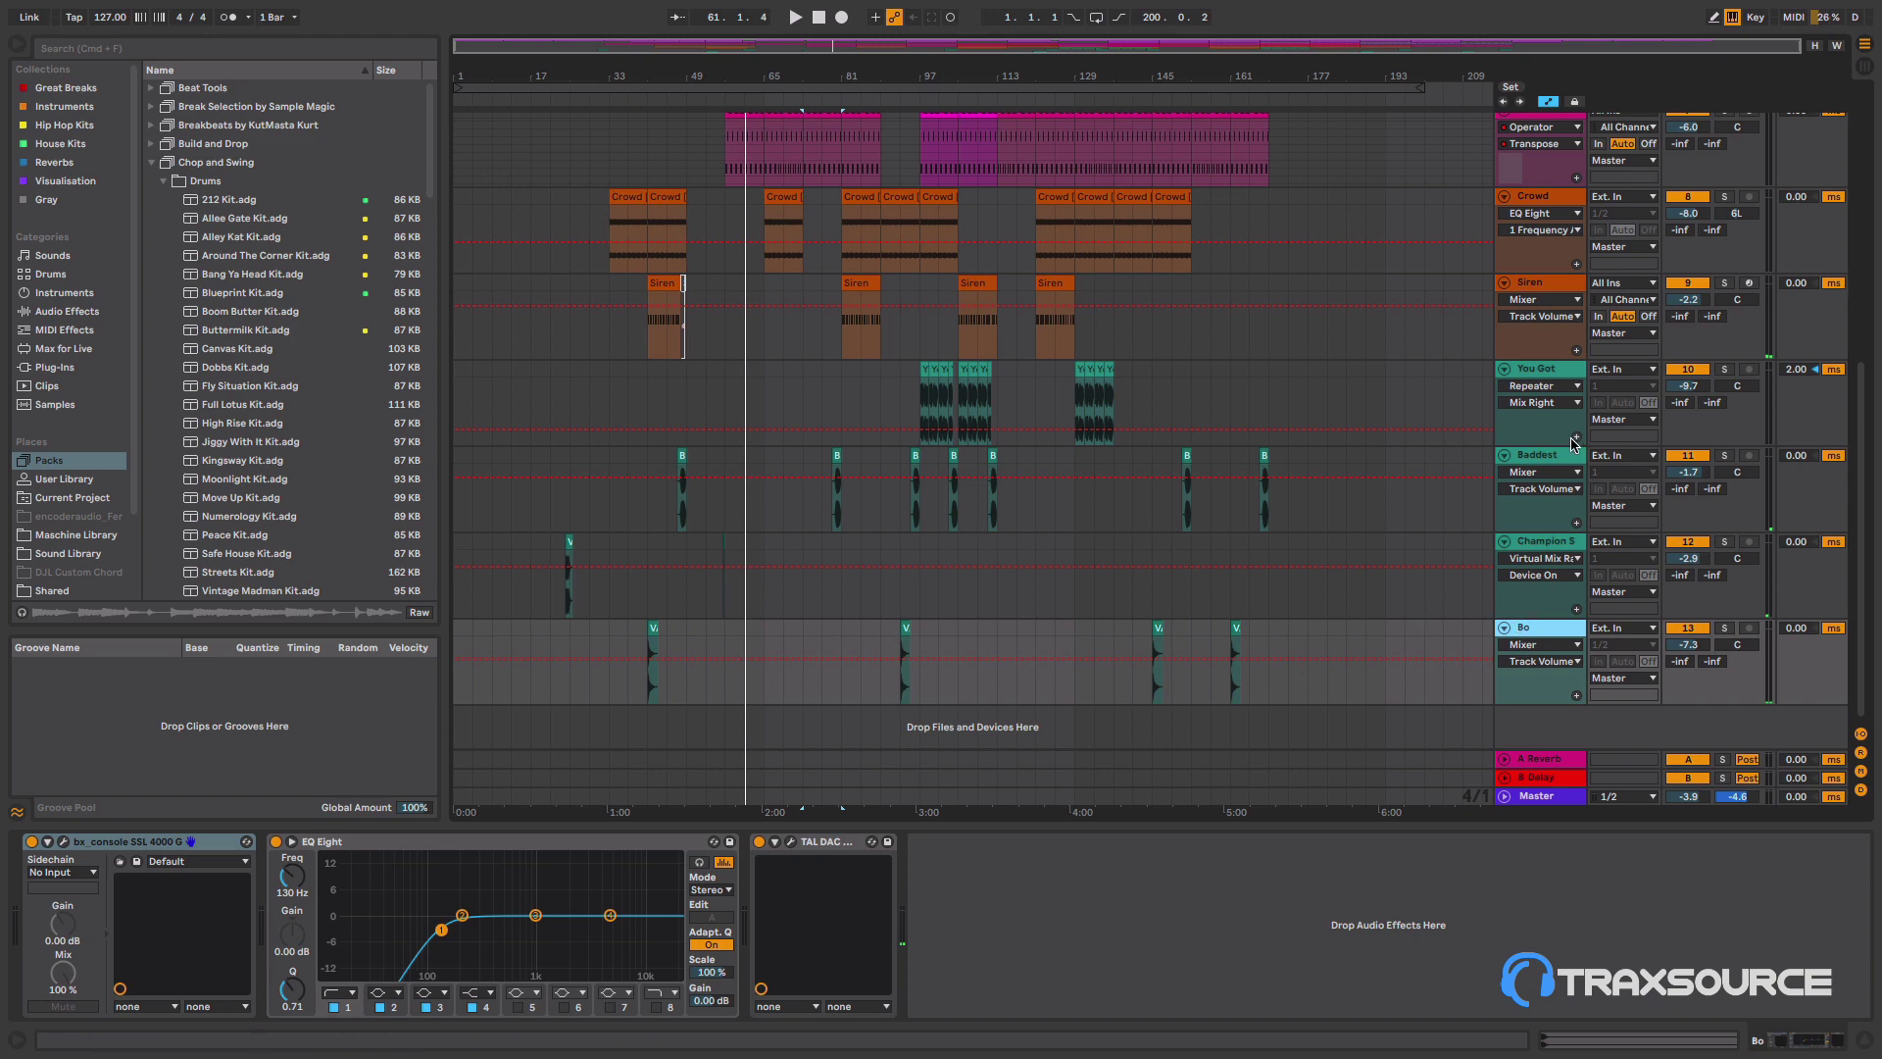
click(1561, 468)
click(1551, 556)
click(1539, 639)
- Open the bx_console SSL 4000 G on the Master track, examine its channel strip settings, and close it
click(1540, 798)
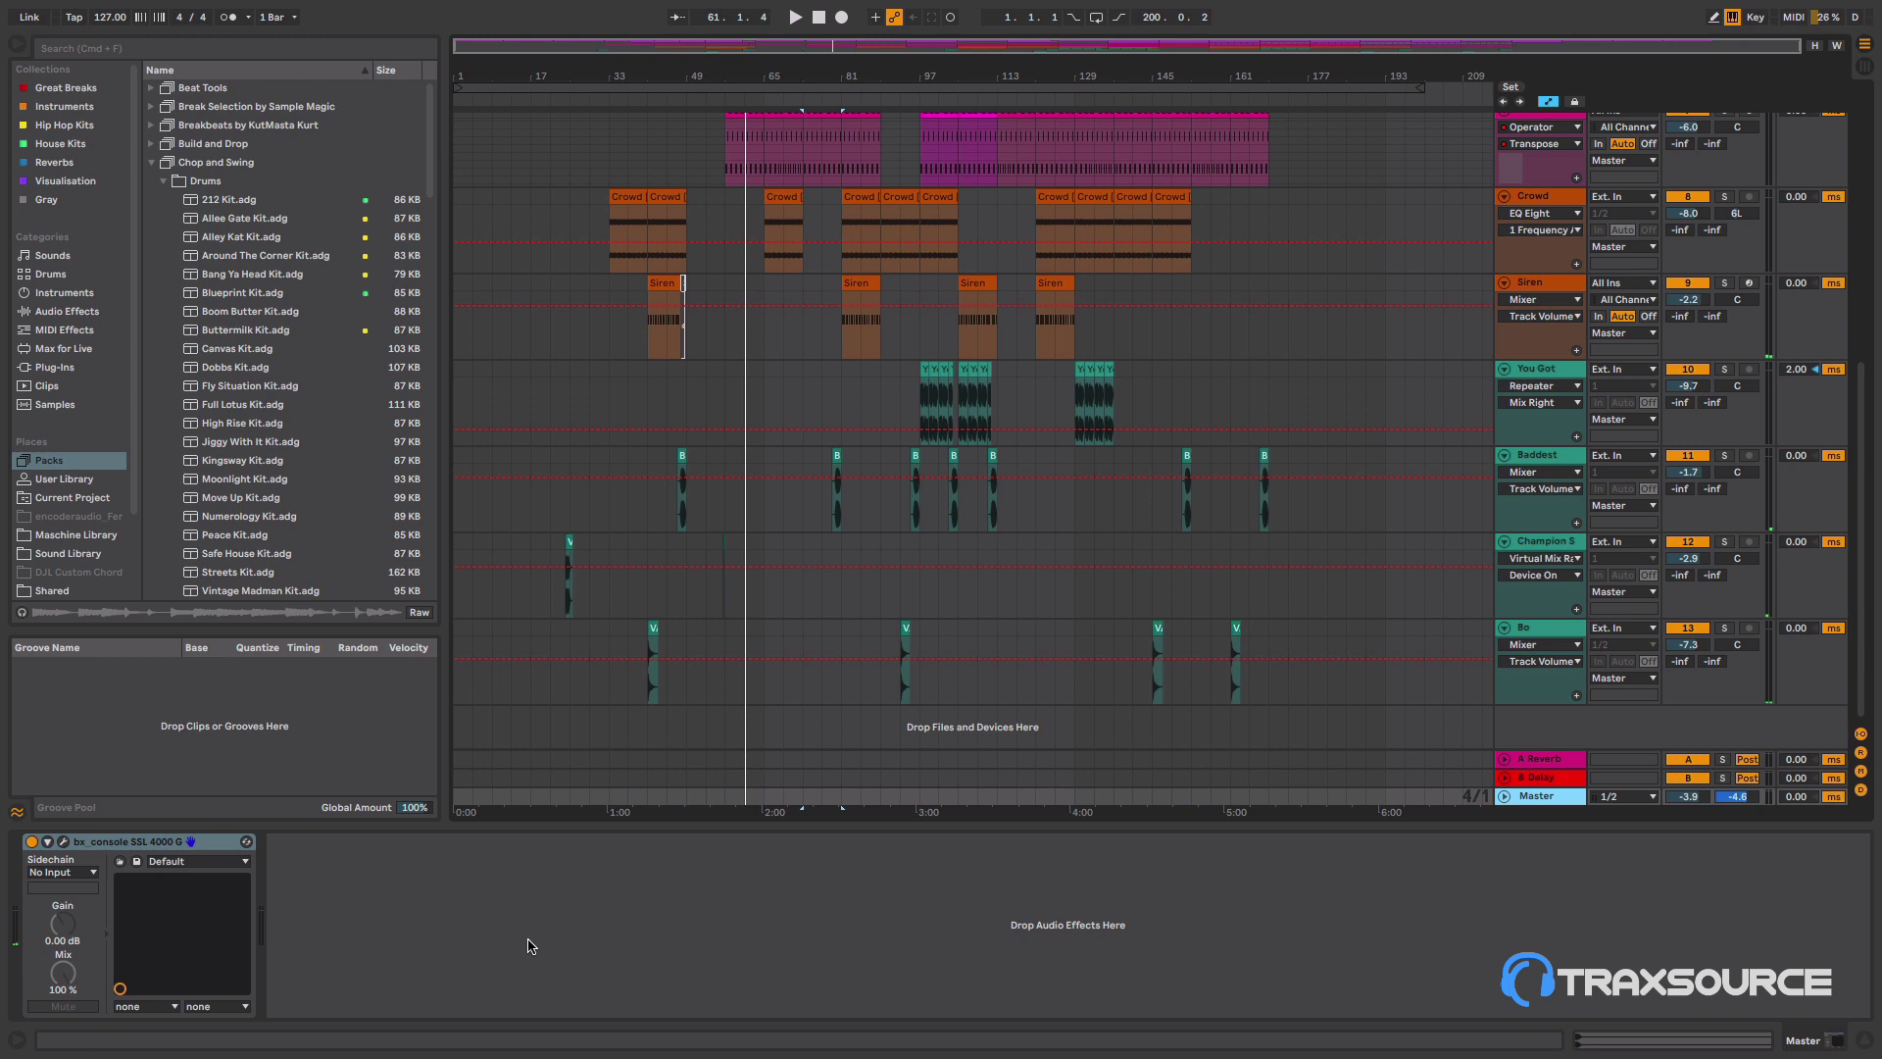
click(64, 841)
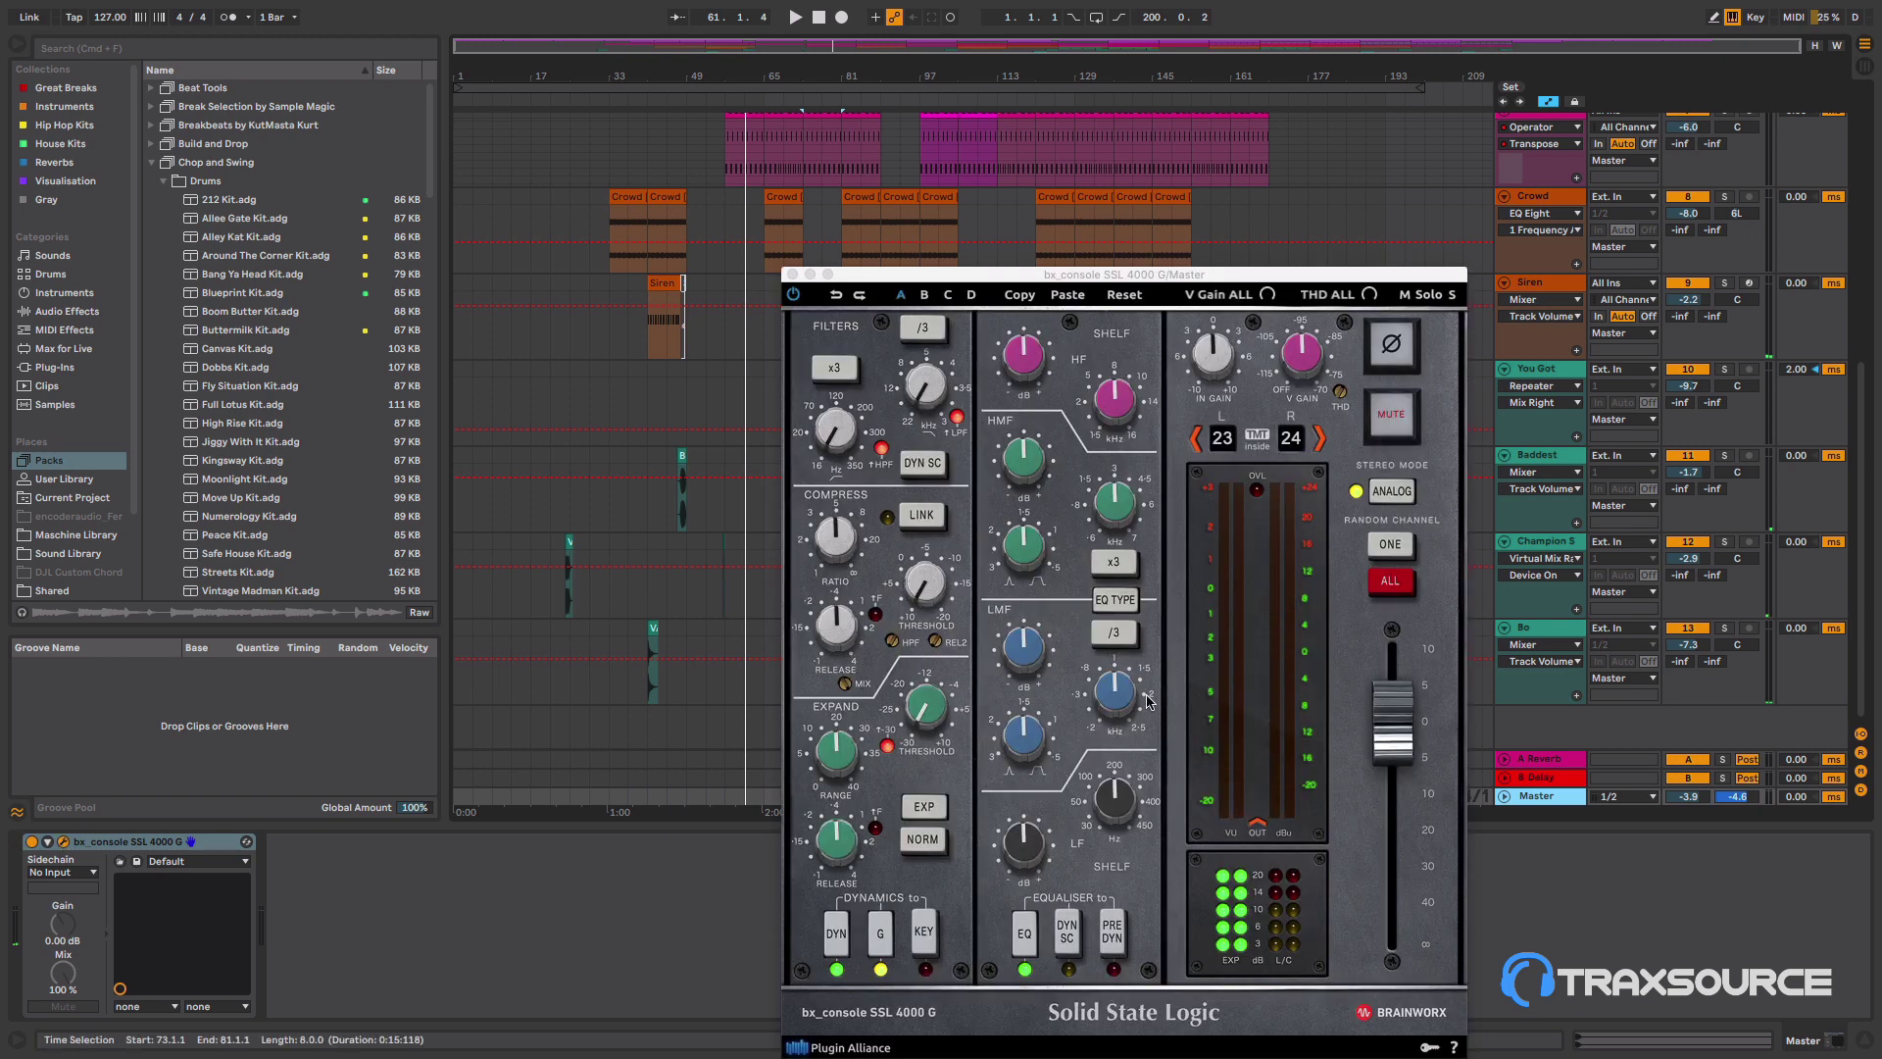
click(1388, 592)
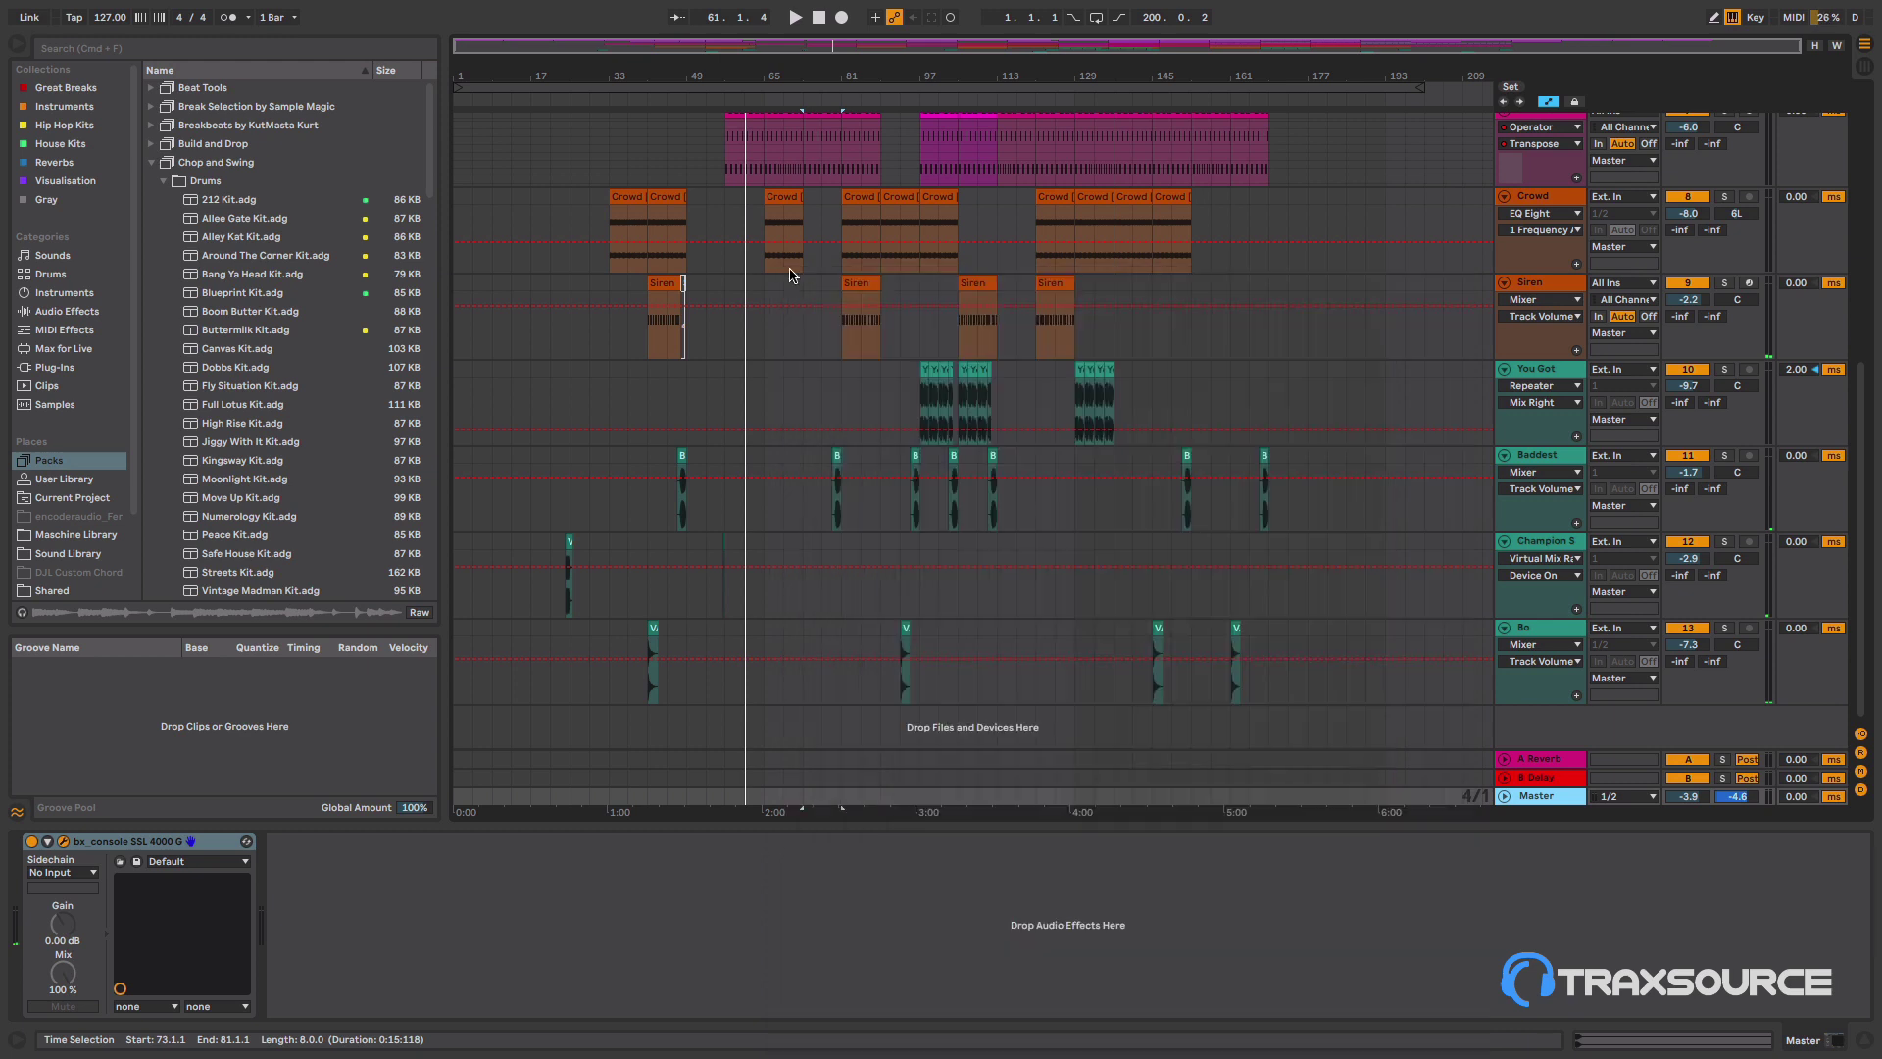
click(792, 274)
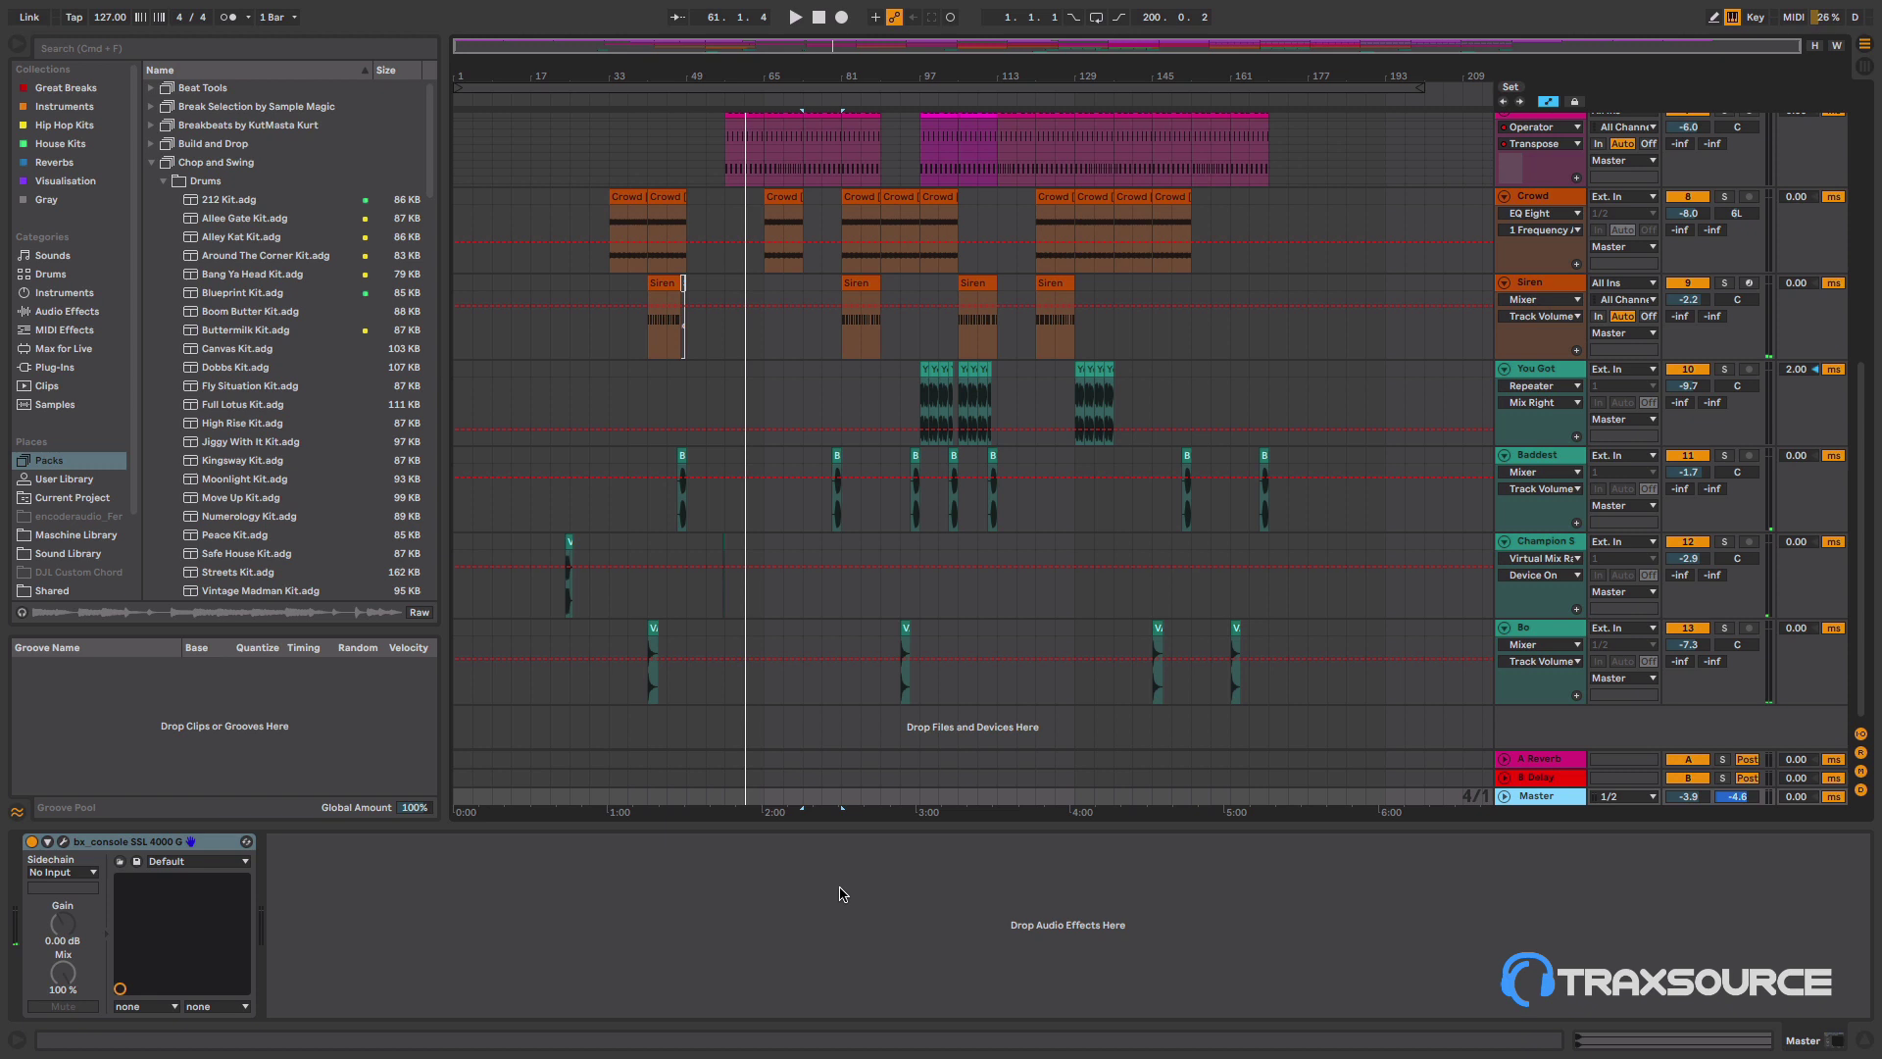